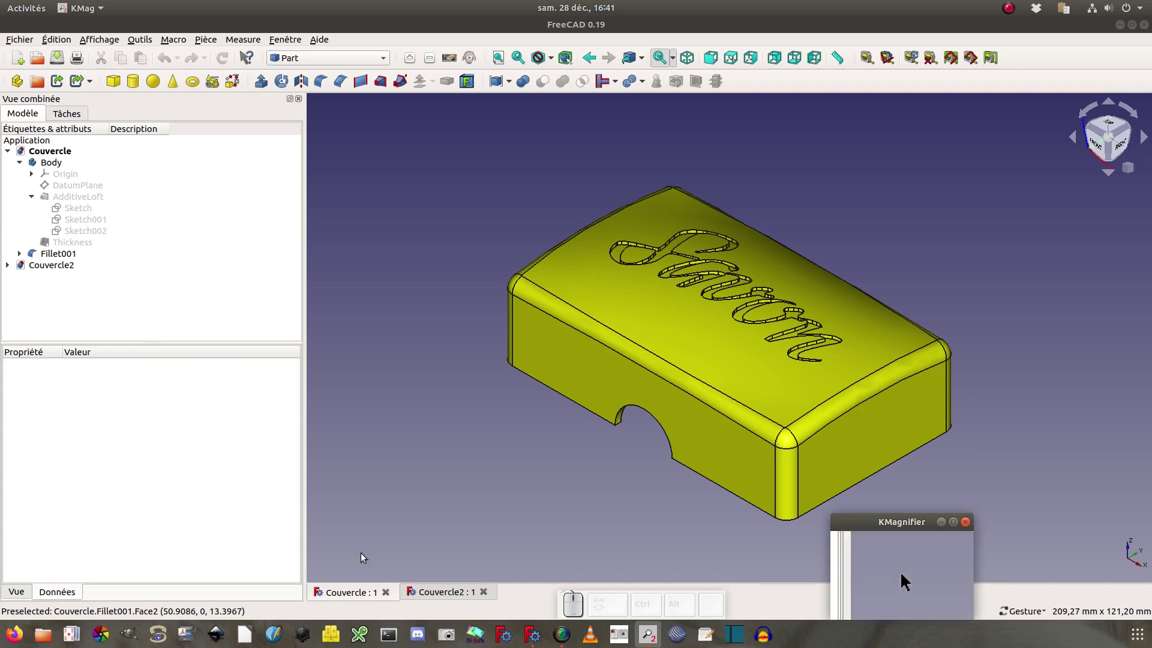
- Compare the two finished lid models by switching between the Couvercle and Couvercle2 documents
{"action": "left_click", "coordinate": [417, 593]}
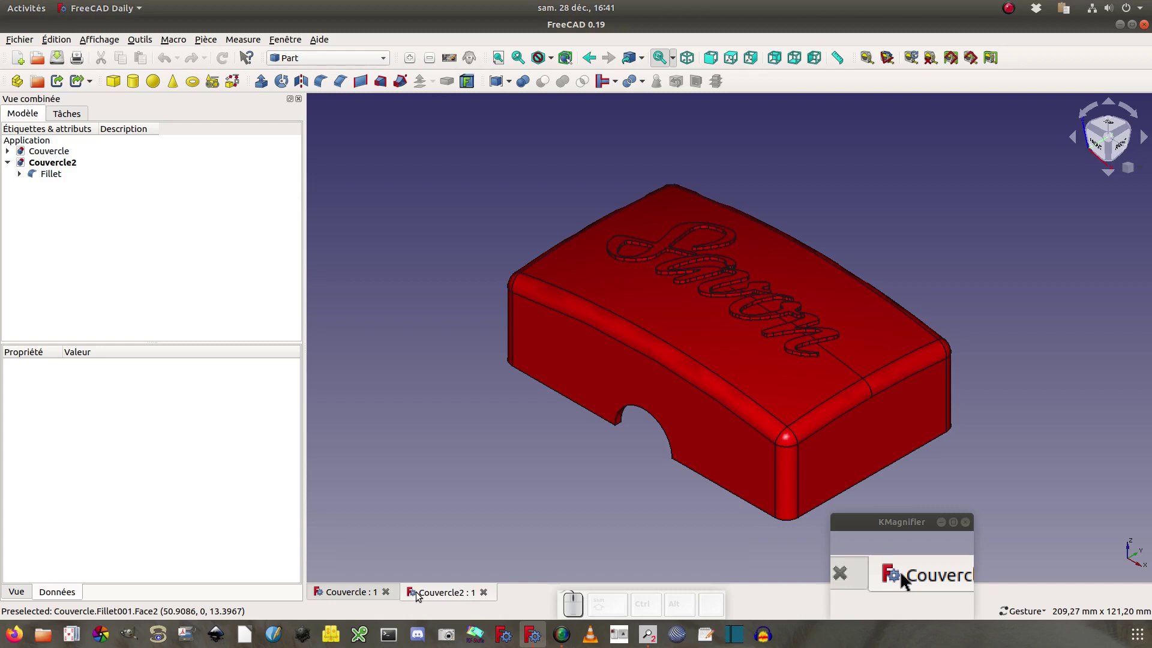
{"action": "left_click", "coordinate": [359, 593]}
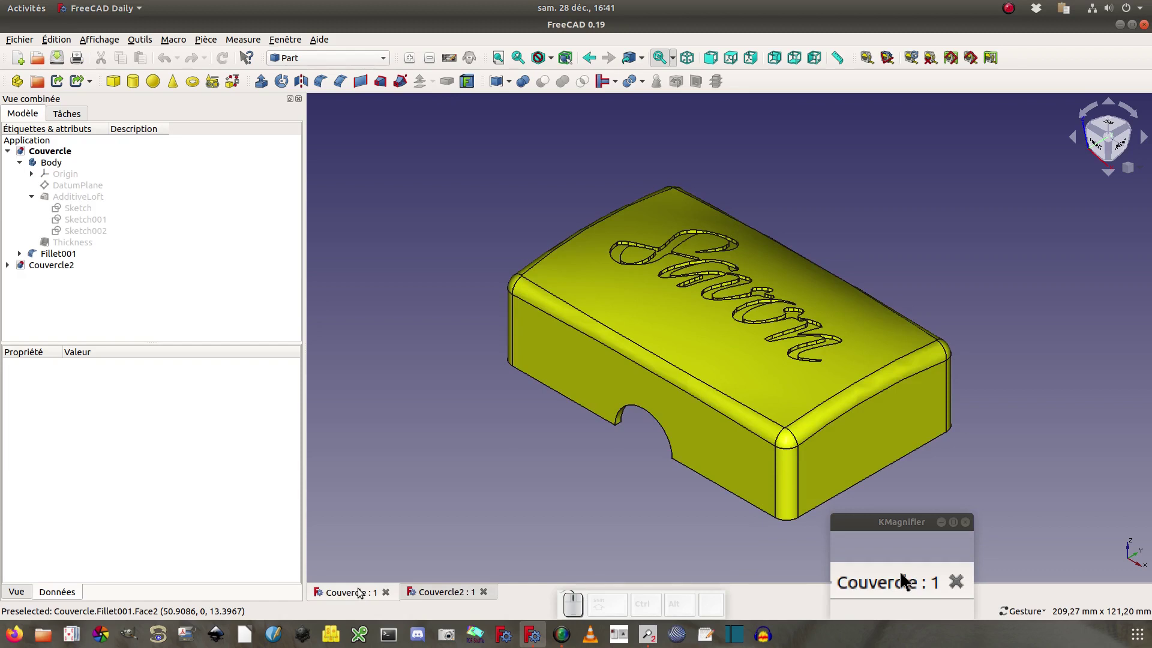
{"action": "left_click", "coordinate": [428, 594]}
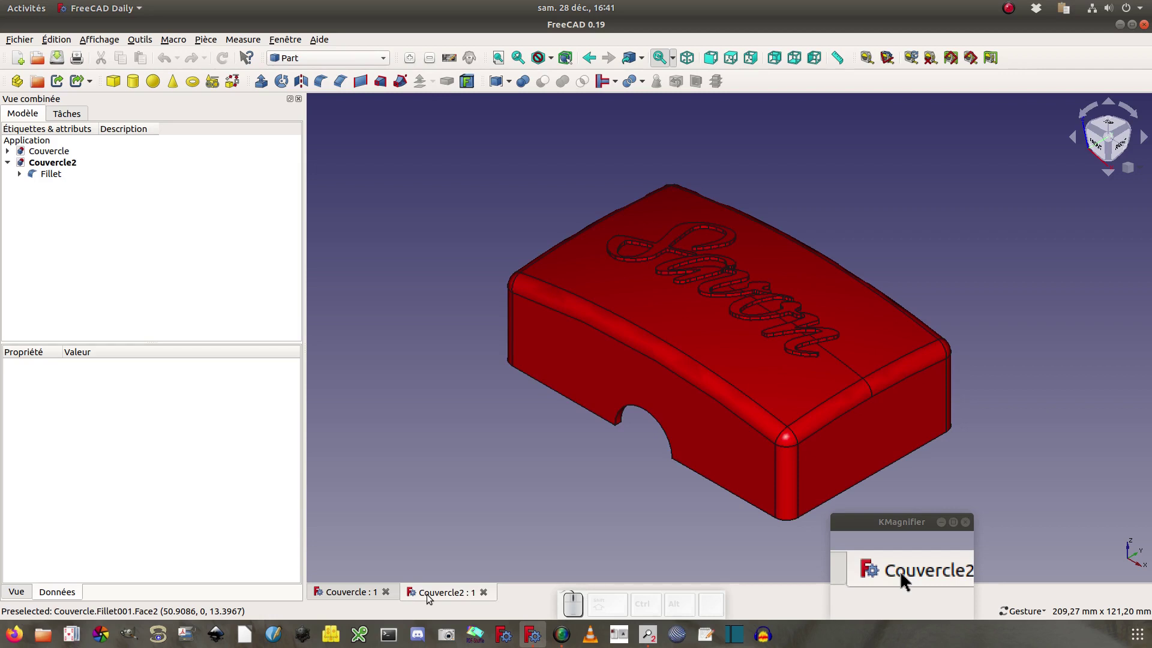
{"action": "left_click", "coordinate": [352, 592]}
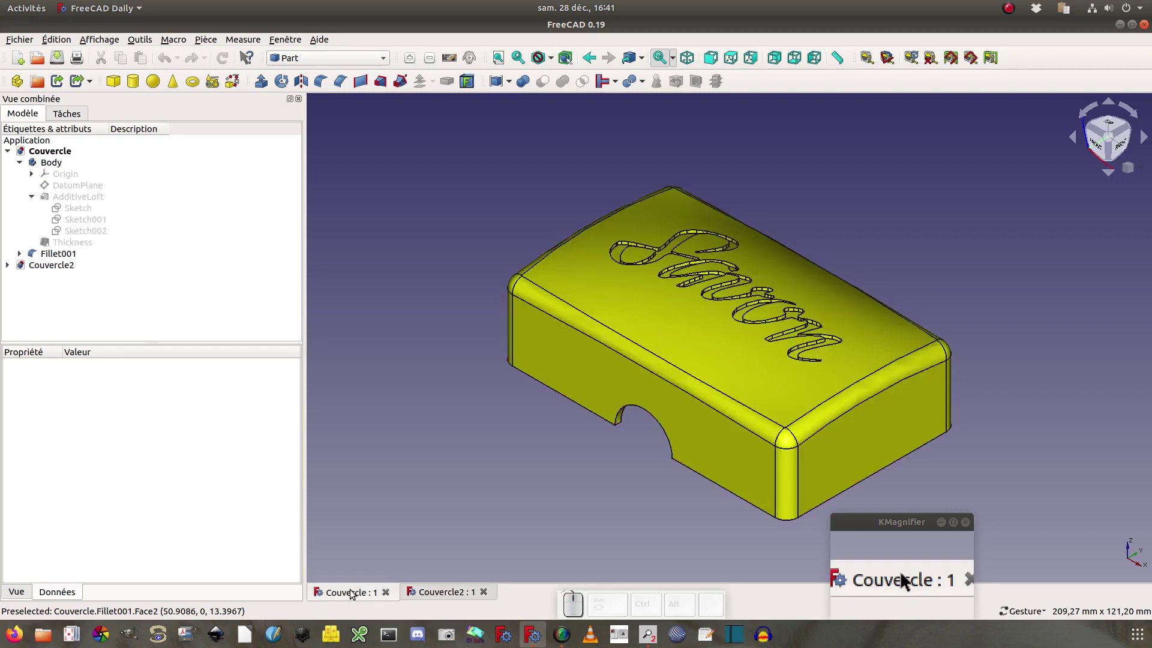
{"action": "left_click", "coordinate": [426, 593]}
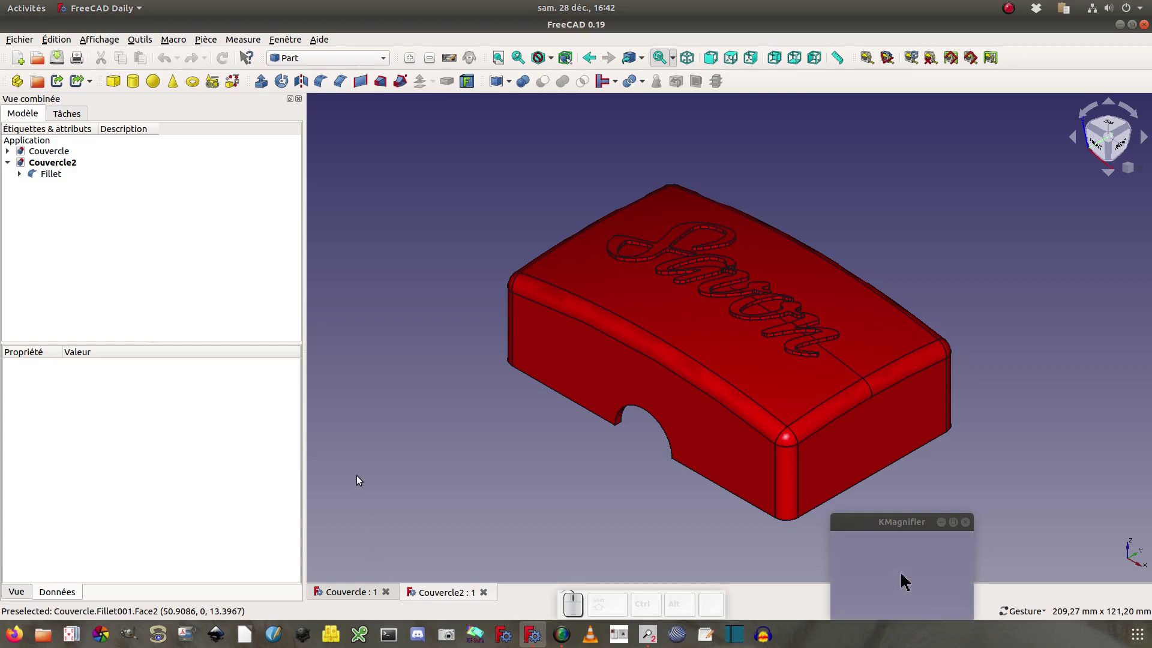
- Close the Couvercle2 document and create a new empty document
{"action": "left_click", "coordinate": [483, 593]}
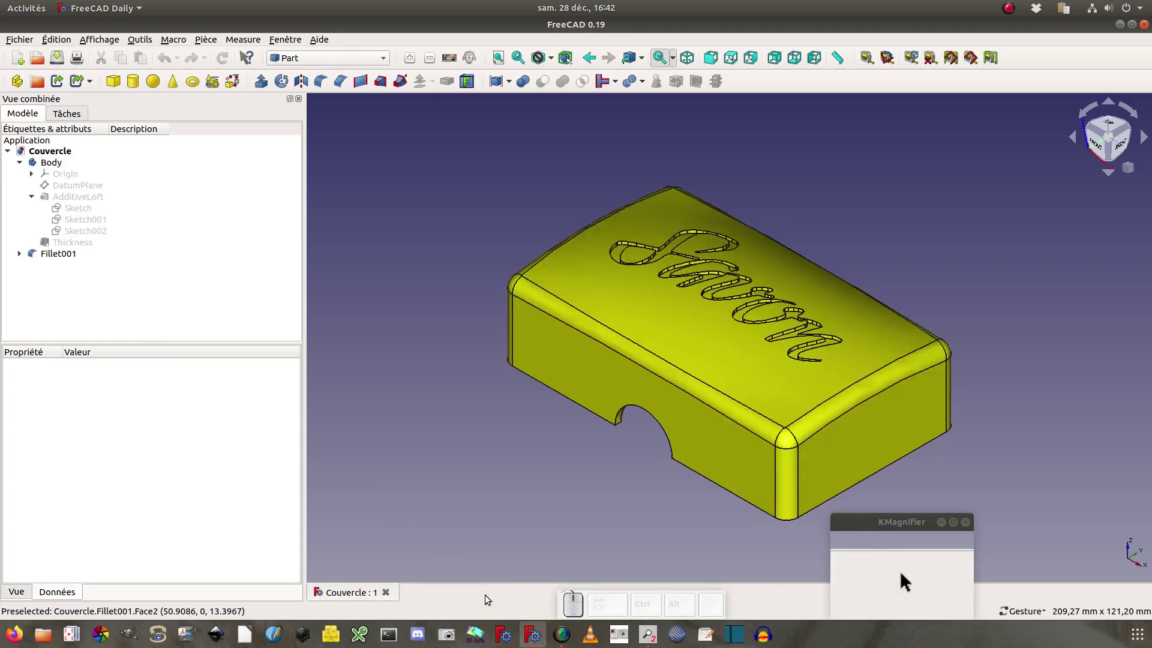
{"action": "left_click", "coordinate": [16, 59]}
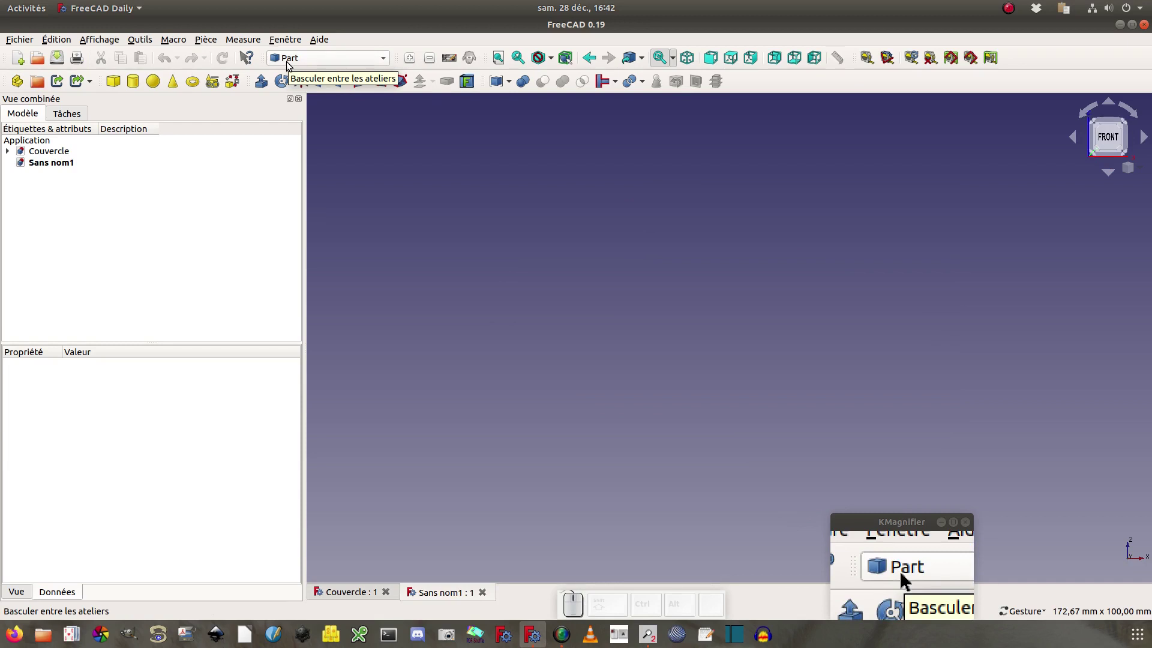
- Add a cube and set its length to 100 mm, width to 60 mm and height to 50 mm
{"action": "left_click", "coordinate": [113, 84]}
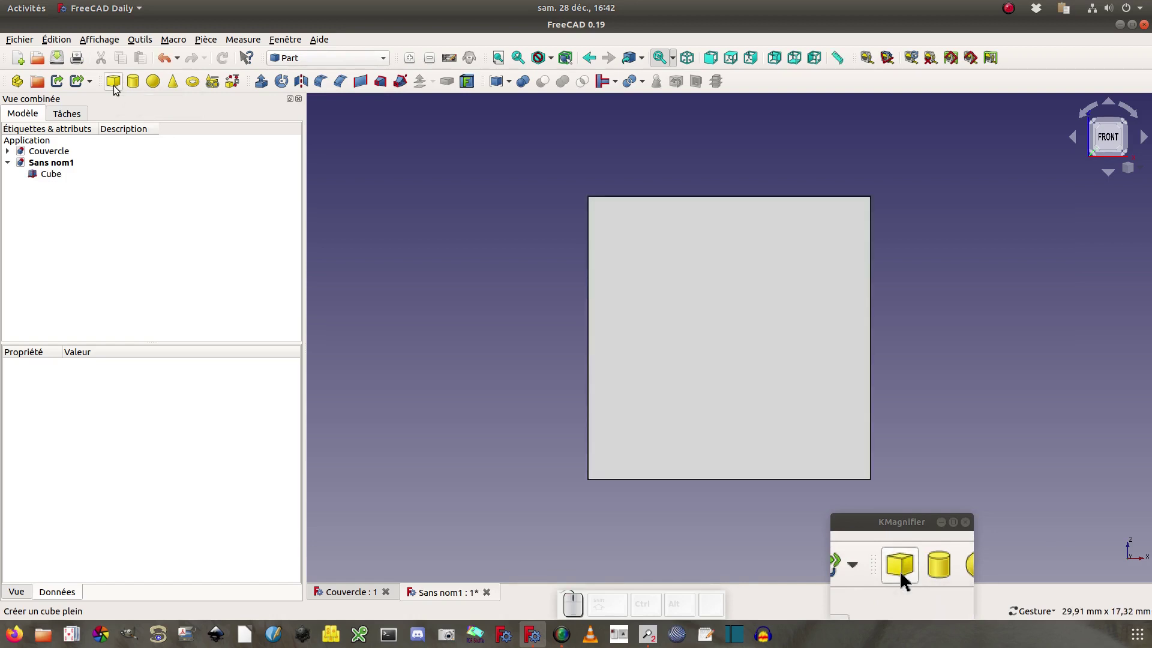
{"action": "left_click", "coordinate": [54, 174]}
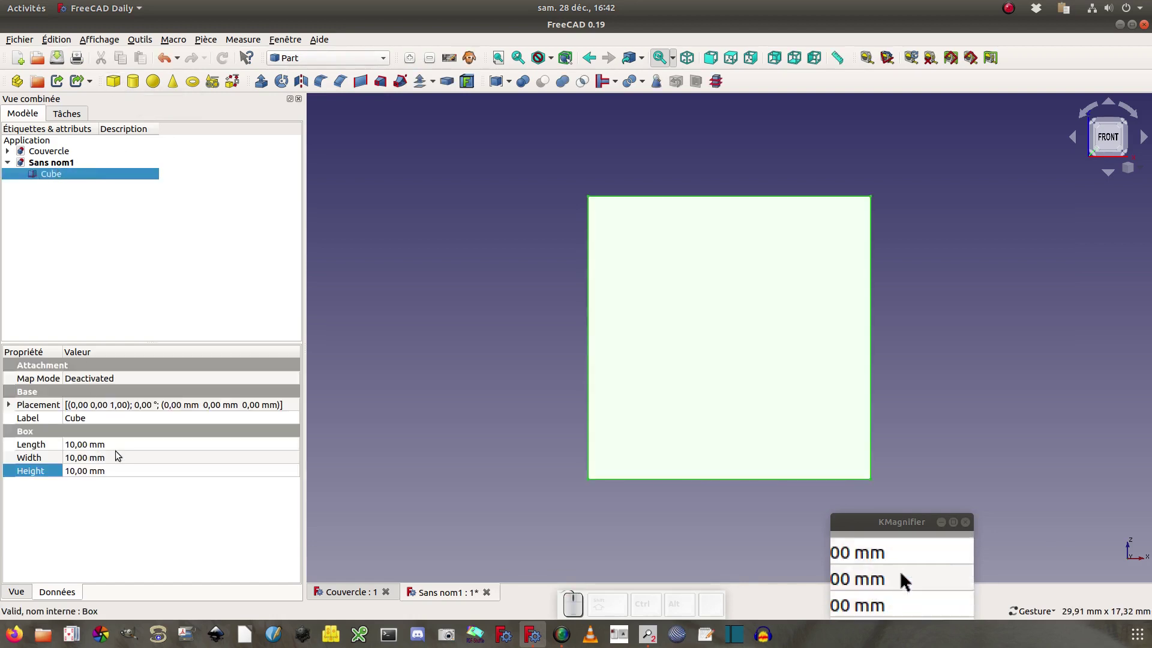
{"action": "left_click", "coordinate": [117, 445]}
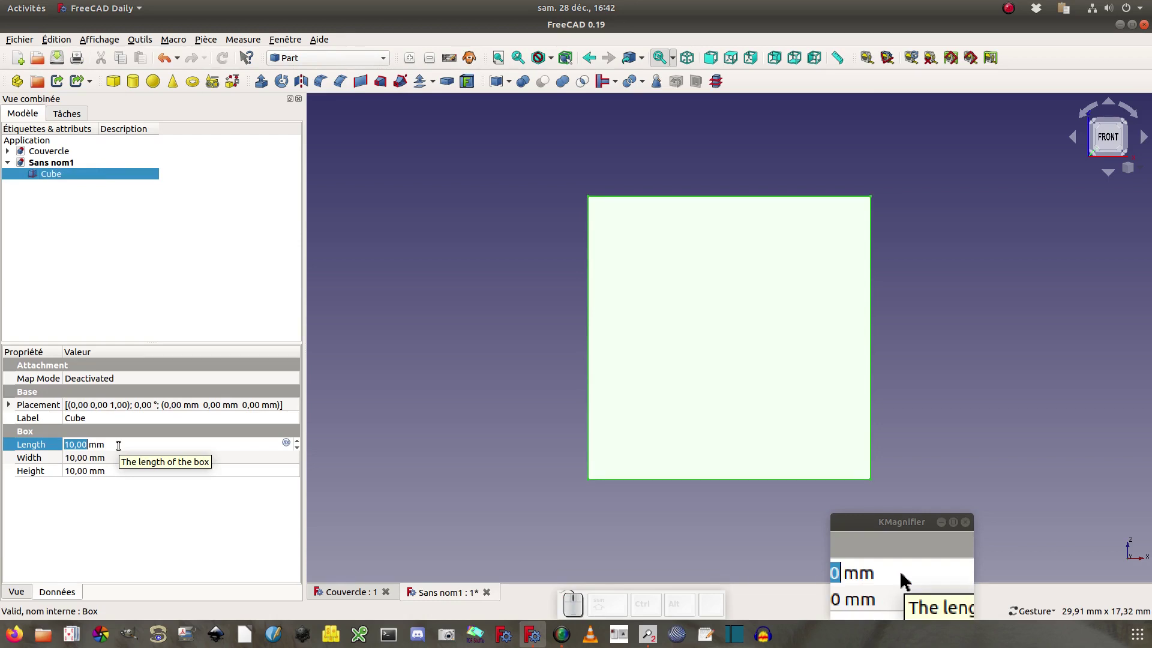
{"action": "type", "text": "100"}
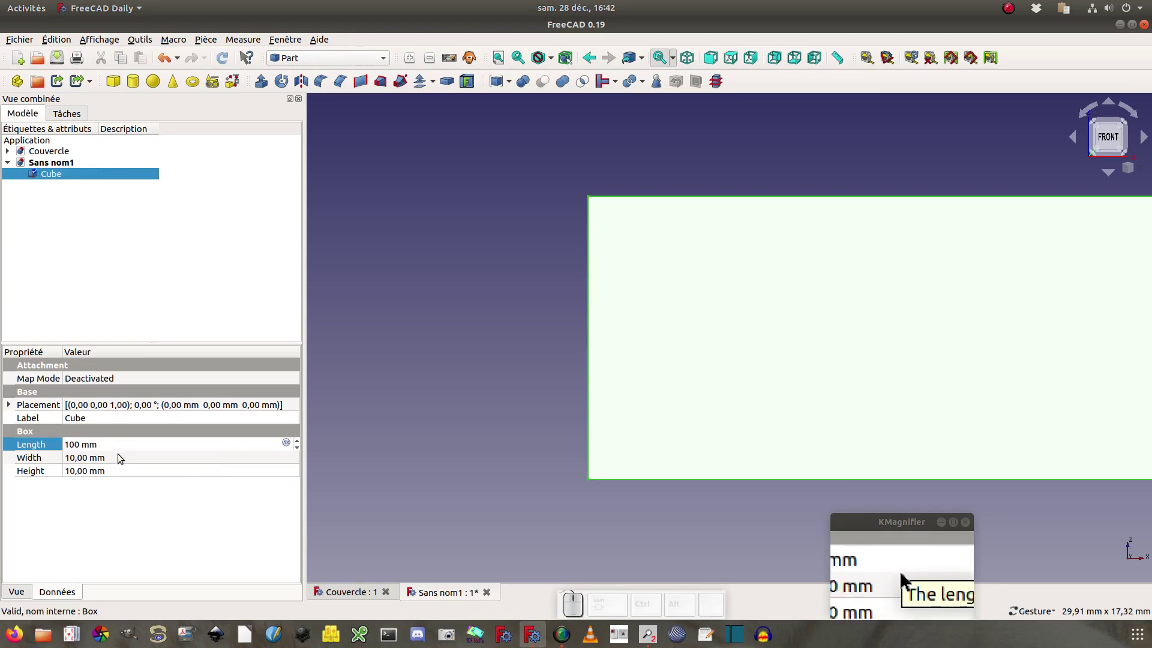
{"action": "left_click", "coordinate": [118, 458]}
{"action": "type", "text": "6"}
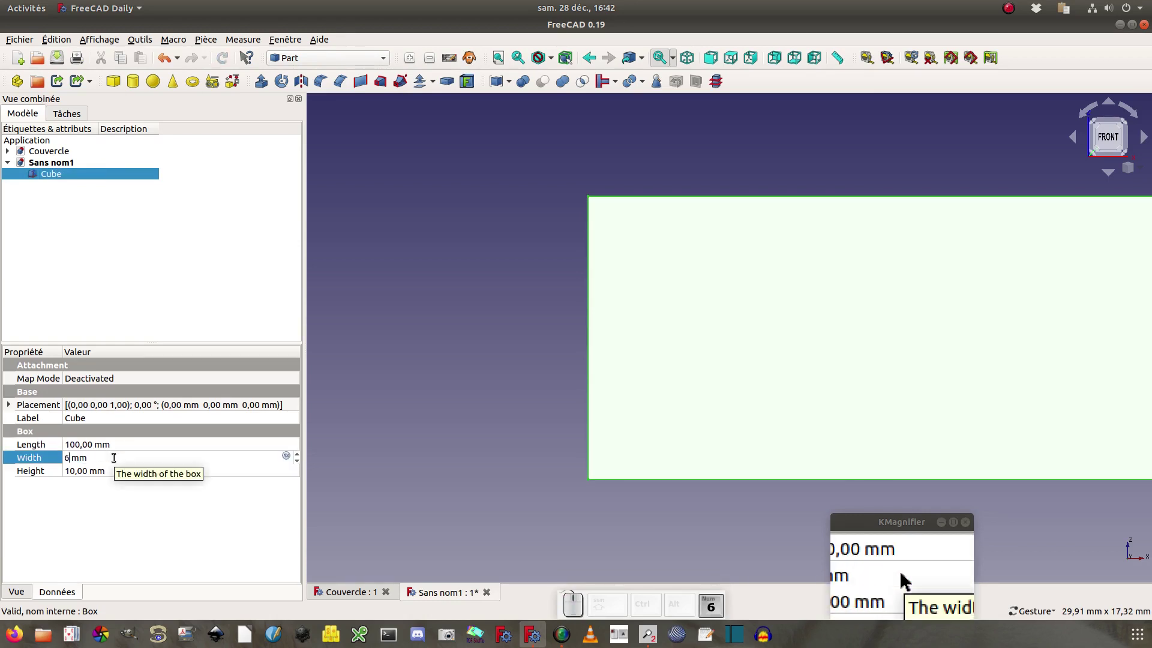
{"action": "type", "text": "0"}
{"action": "left_click", "coordinate": [115, 474]}
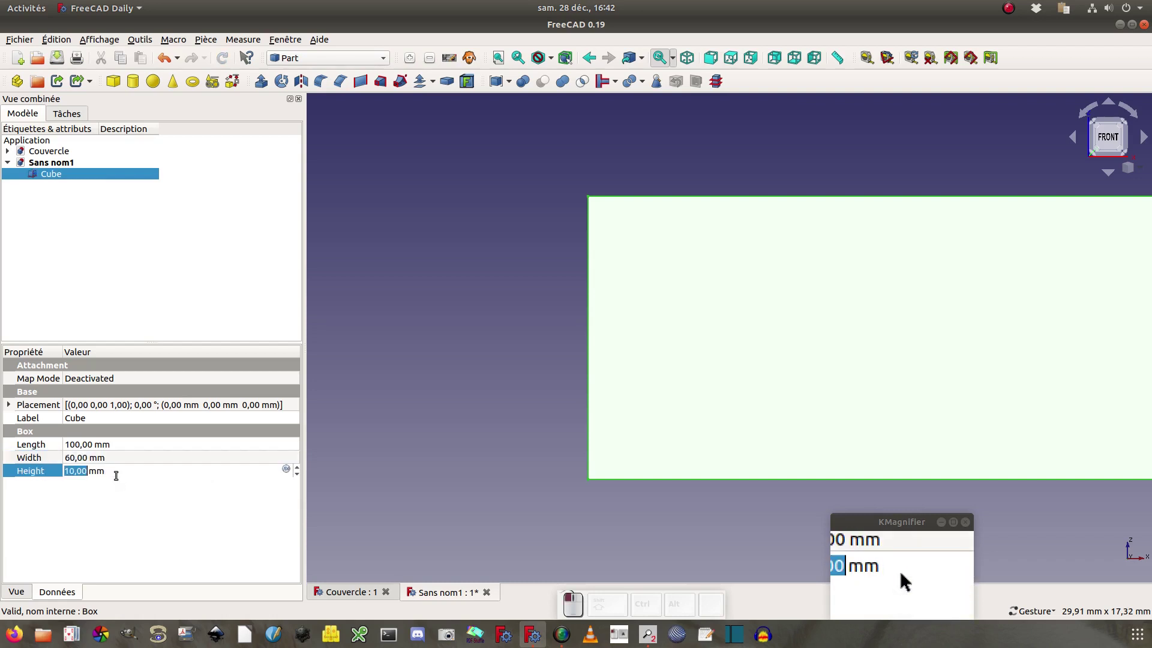
{"action": "type", "text": "50"}
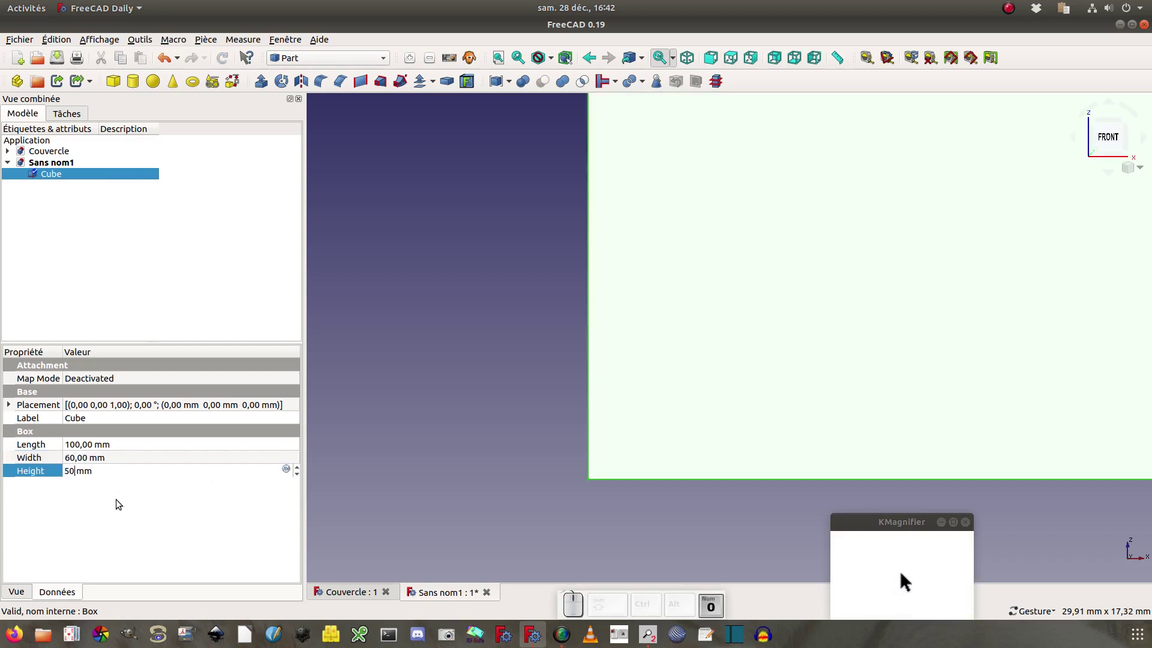
{"action": "key", "text": "Return"}
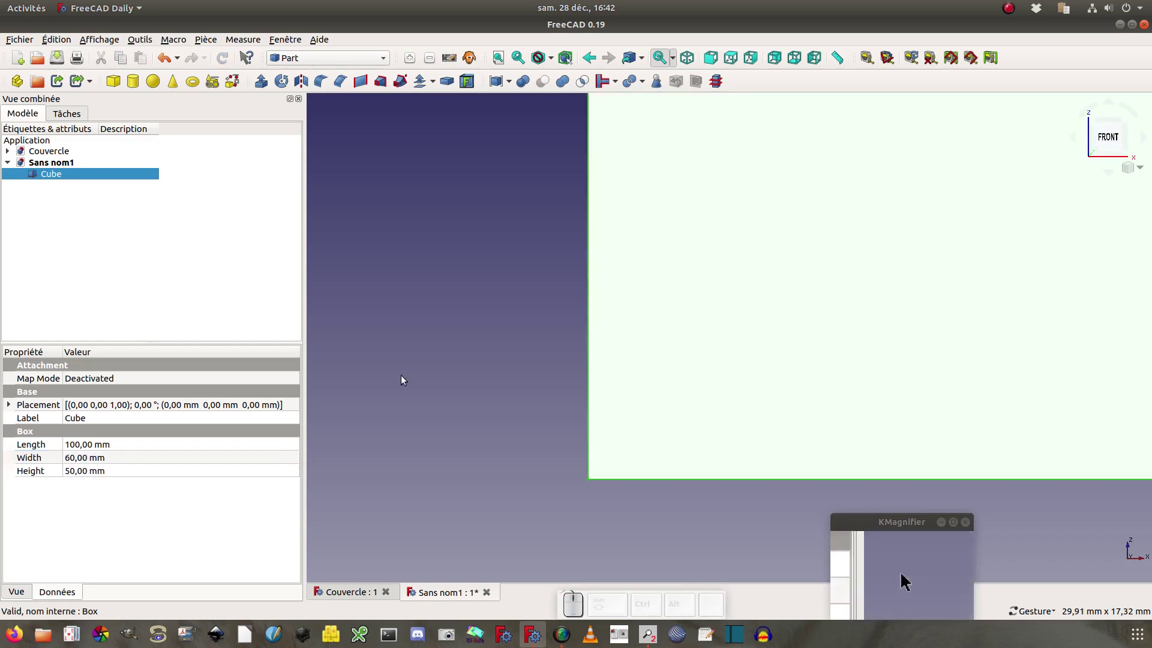
{"action": "left_click", "coordinate": [498, 58]}
{"action": "mouse_move", "coordinate": [432, 311]}
{"action": "left_mouse_down"}
{"action": "mouse_move", "coordinate": [450, 330]}
{"action": "mouse_move", "coordinate": [522, 308]}
{"action": "mouse_move", "coordinate": [454, 283]}
{"action": "mouse_move", "coordinate": [412, 301]}
{"action": "mouse_move", "coordinate": [432, 301]}
{"action": "left_mouse_up"}
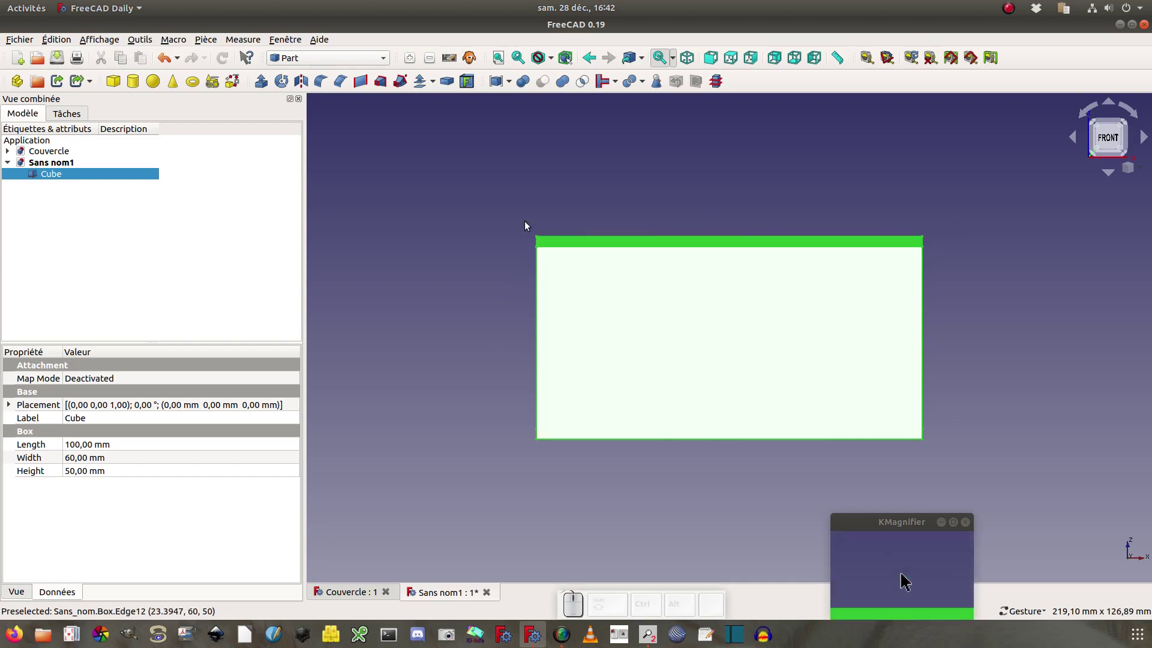
{"action": "left_click", "coordinate": [399, 214]}
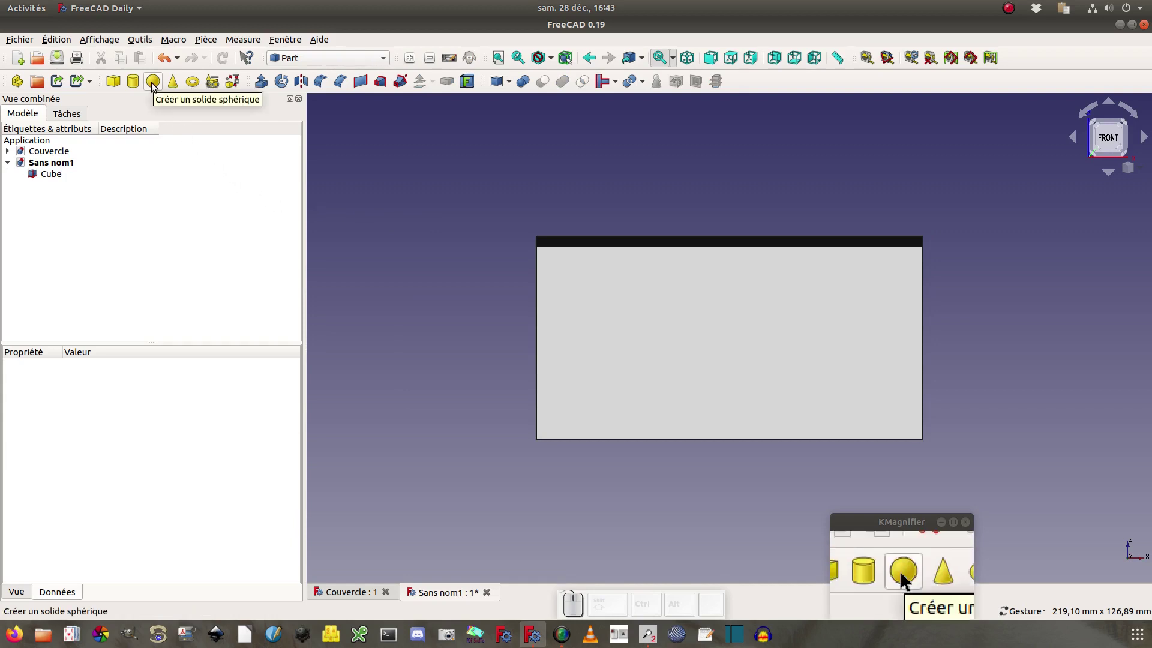
- Add a sphere and place it under the centre of the box with a translation of X 50 mm and Y 30 mm
{"action": "left_click", "coordinate": [153, 82]}
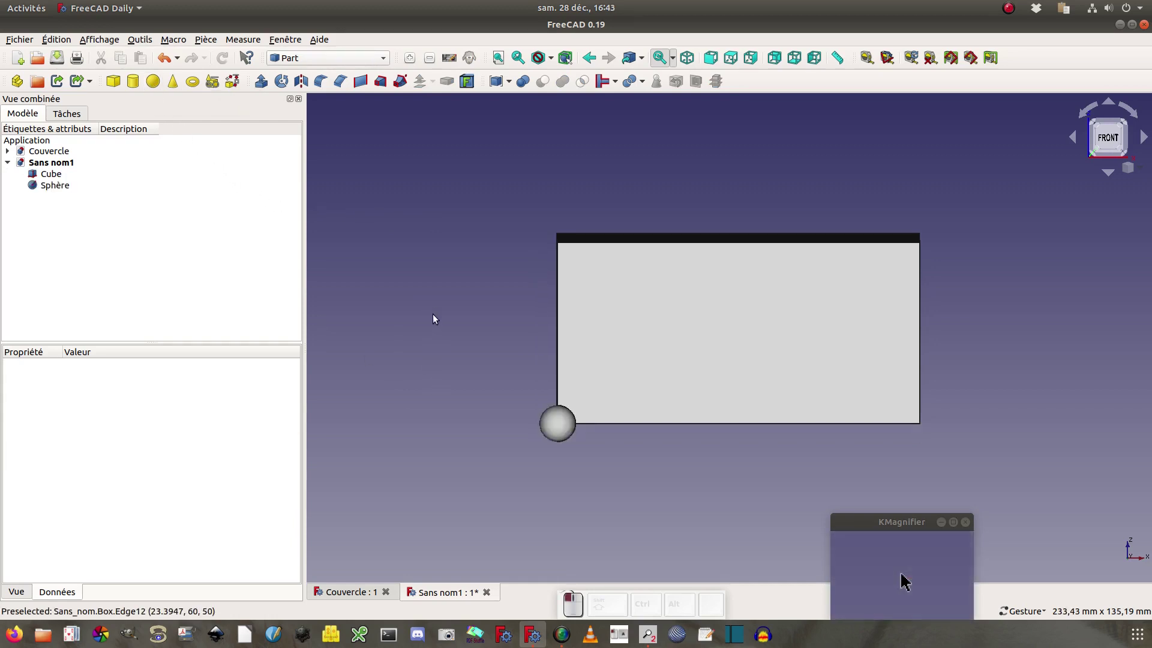
{"action": "left_click_drag", "start_coordinate": [434, 316], "coordinate": [453, 340]}
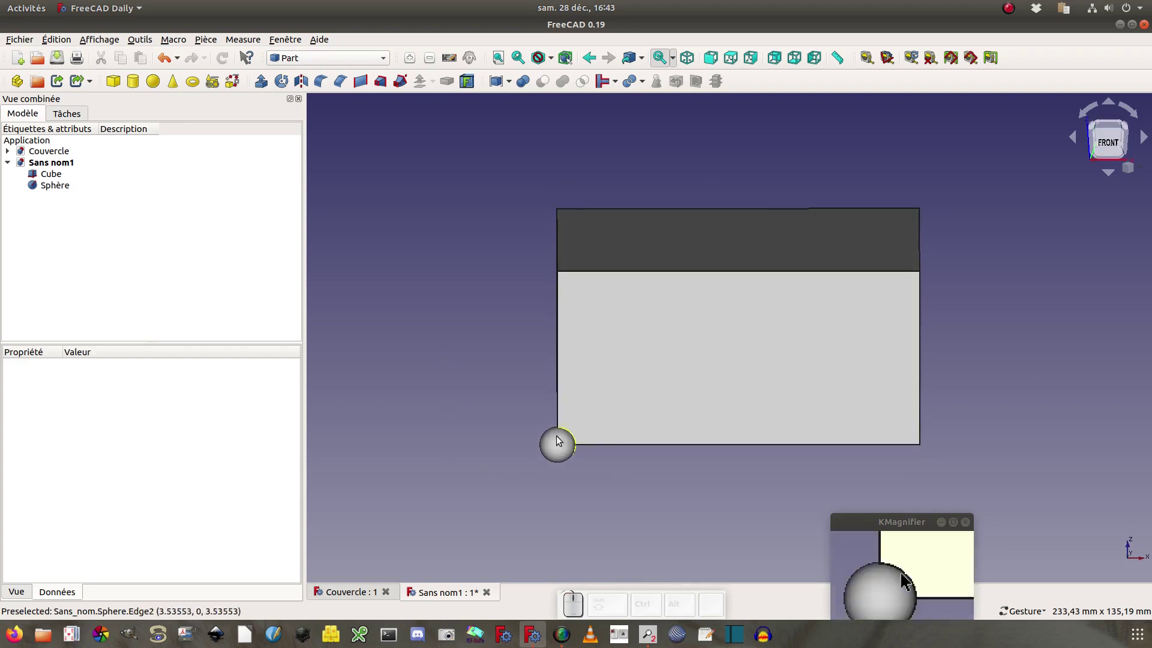
{"action": "left_click_drag", "start_coordinate": [435, 462], "coordinate": [422, 300]}
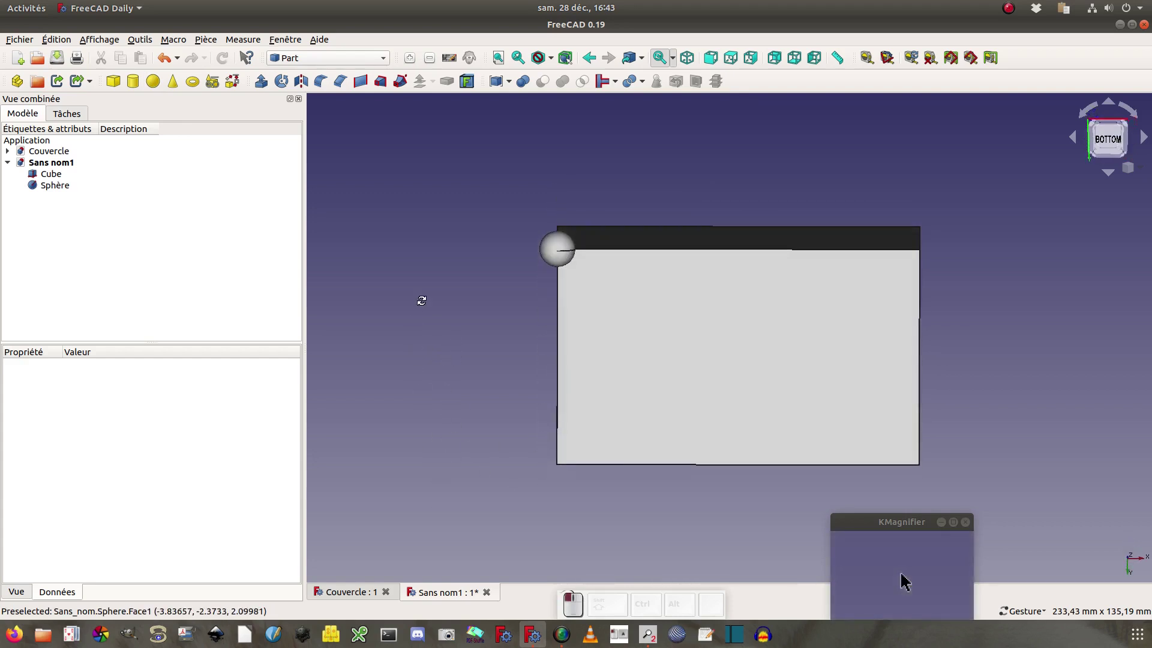
{"action": "left_click", "coordinate": [48, 186]}
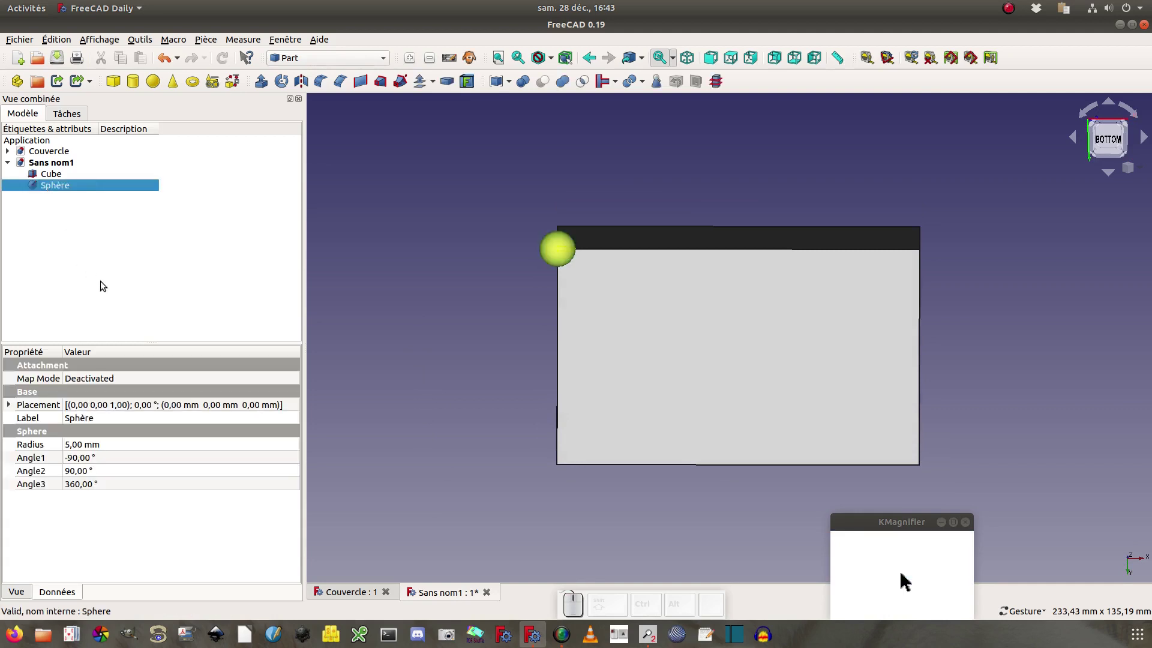
{"action": "left_click", "coordinate": [294, 405]}
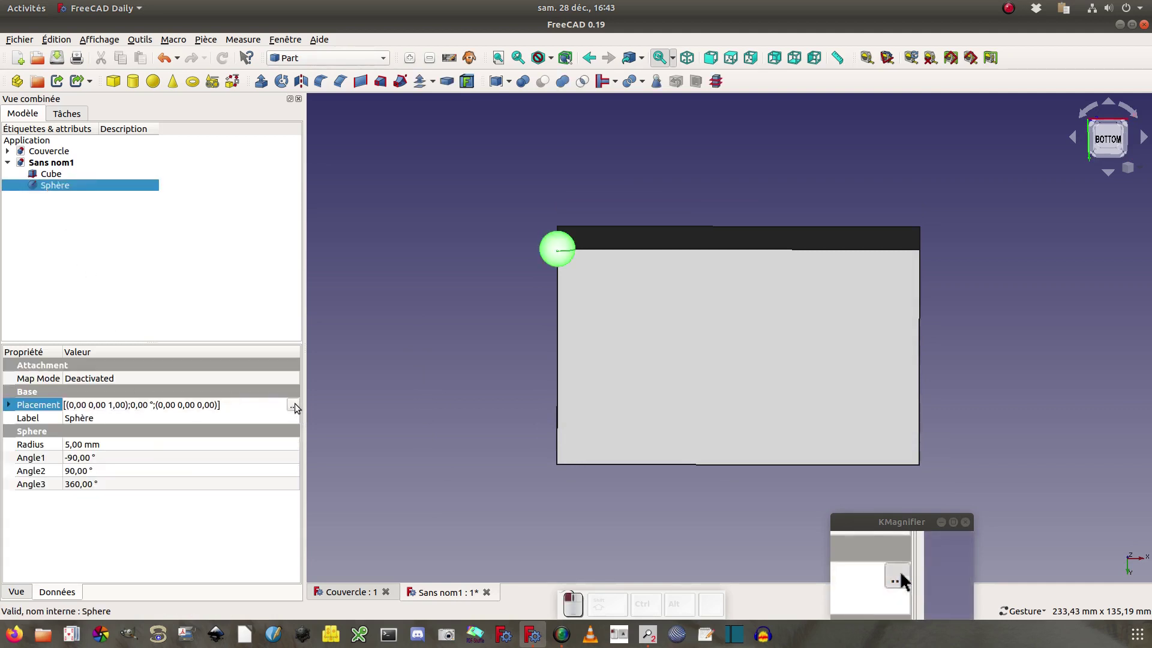
{"action": "left_click", "coordinate": [294, 404]}
{"action": "scroll", "coordinate": [90, 176], "scroll_direction": "up", "scroll_amount": 1}
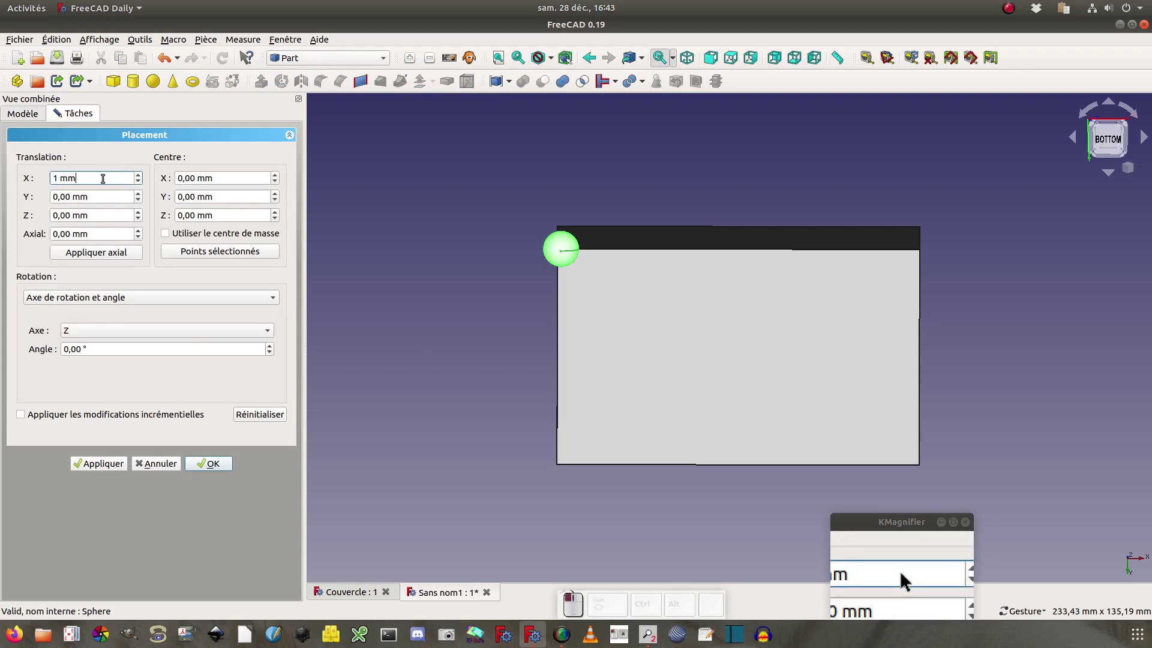
{"action": "left_click_drag", "start_coordinate": [103, 179], "coordinate": [26, 188]}
{"action": "type", "text": "50"}
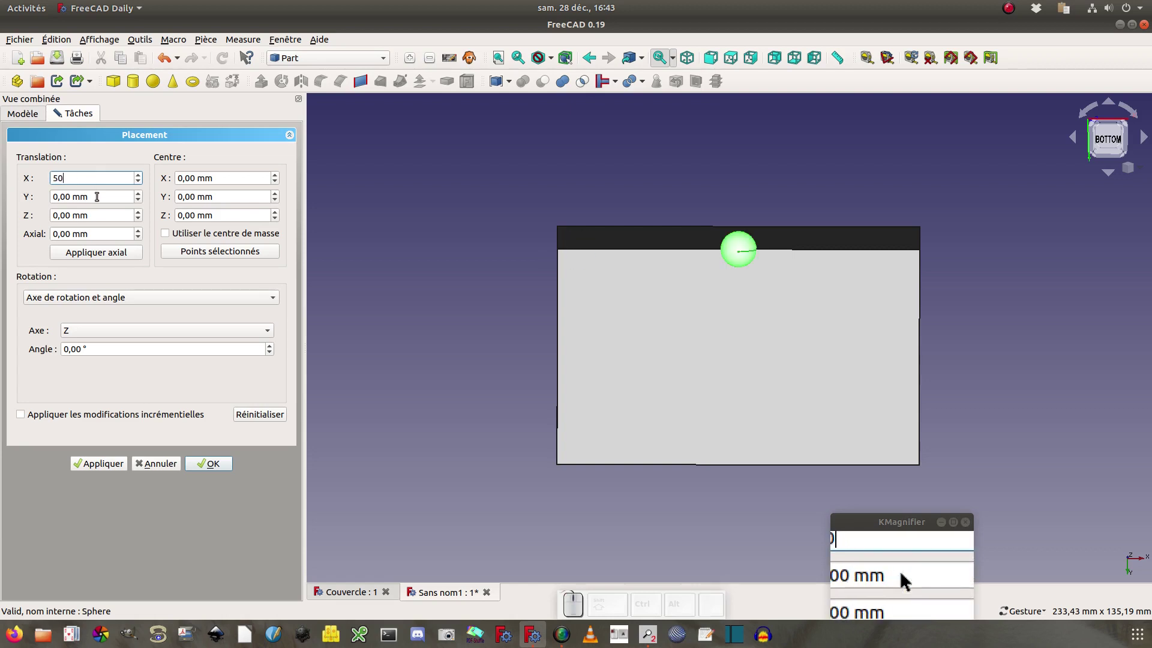
{"action": "left_click_drag", "start_coordinate": [87, 197], "coordinate": [27, 200]}
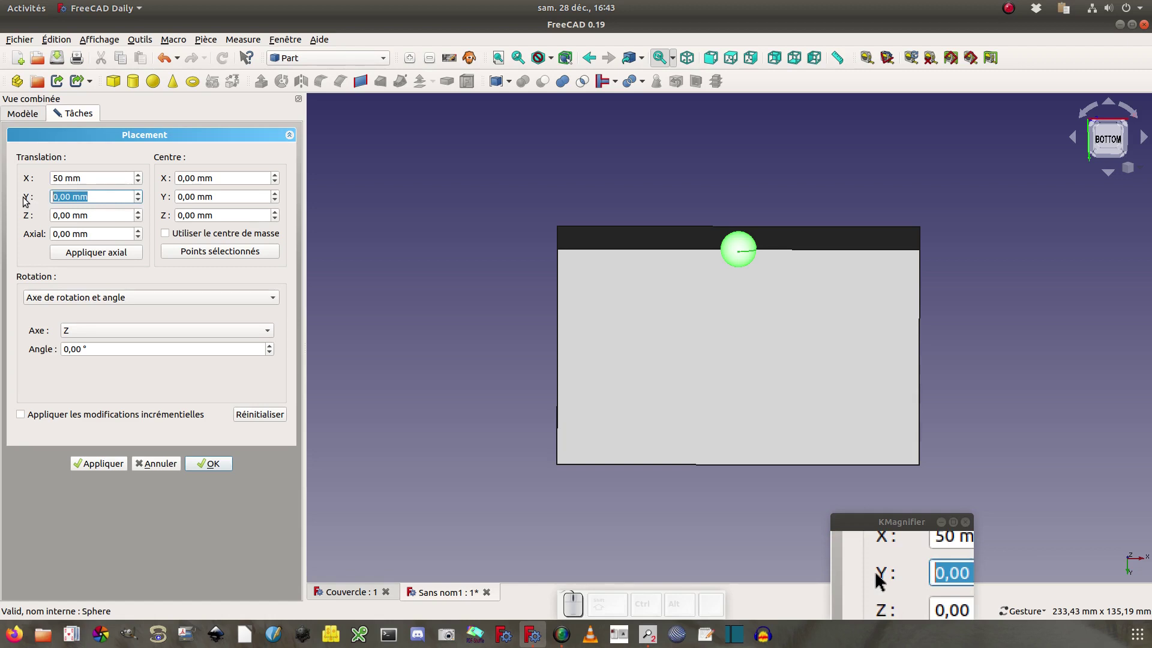
{"action": "type", "text": "30"}
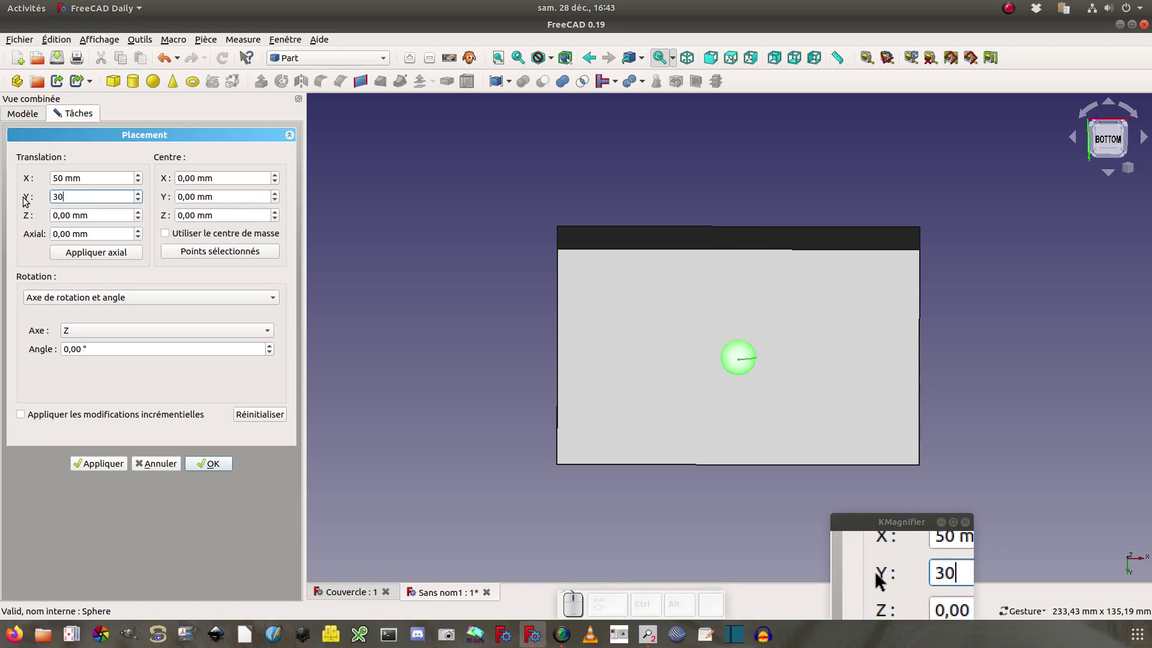
{"action": "left_click", "coordinate": [208, 467]}
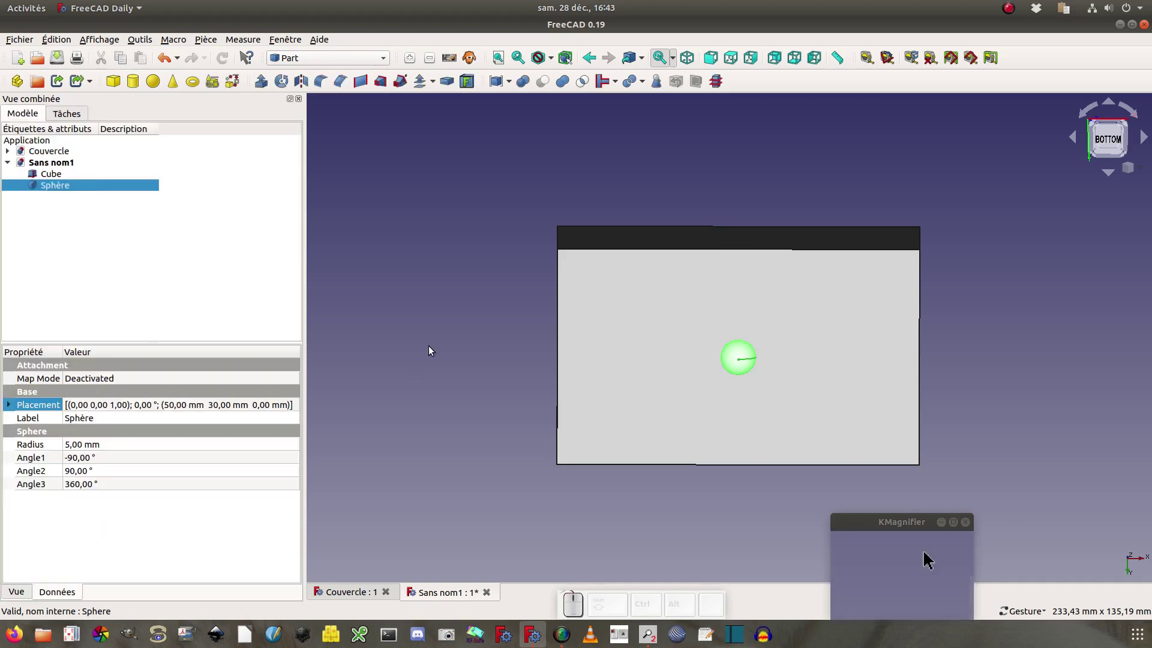
- Set the sphere's radius to 250 mm and fit the whole model in the view
{"action": "left_click_drag", "start_coordinate": [427, 292], "coordinate": [436, 433]}
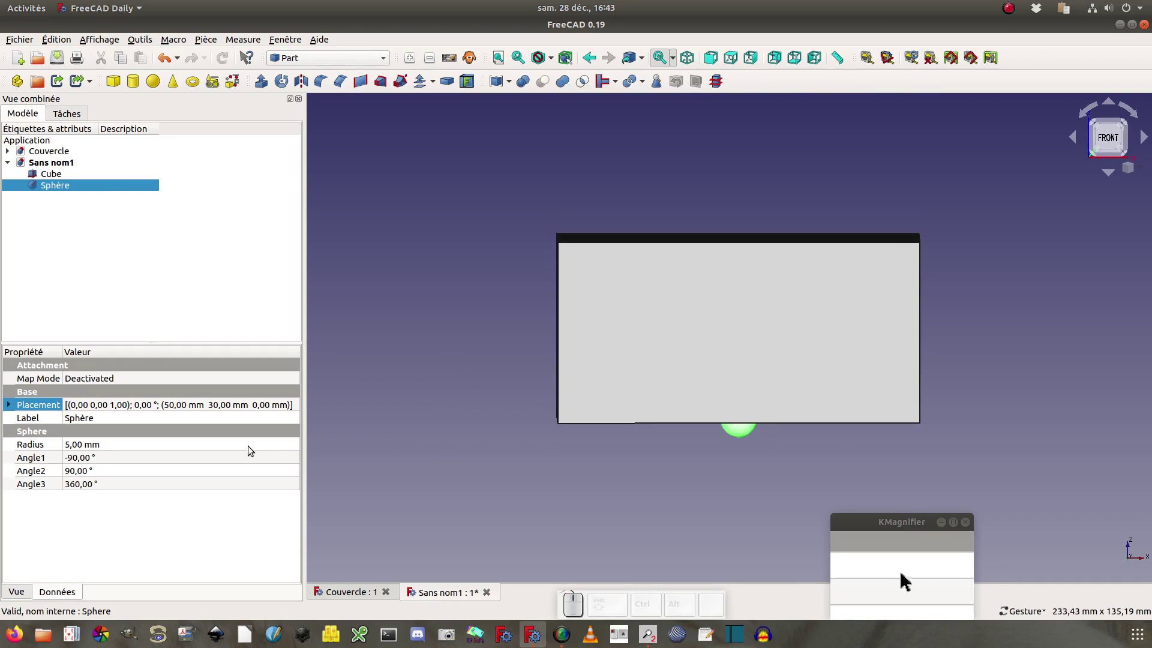
{"action": "left_click", "coordinate": [233, 445]}
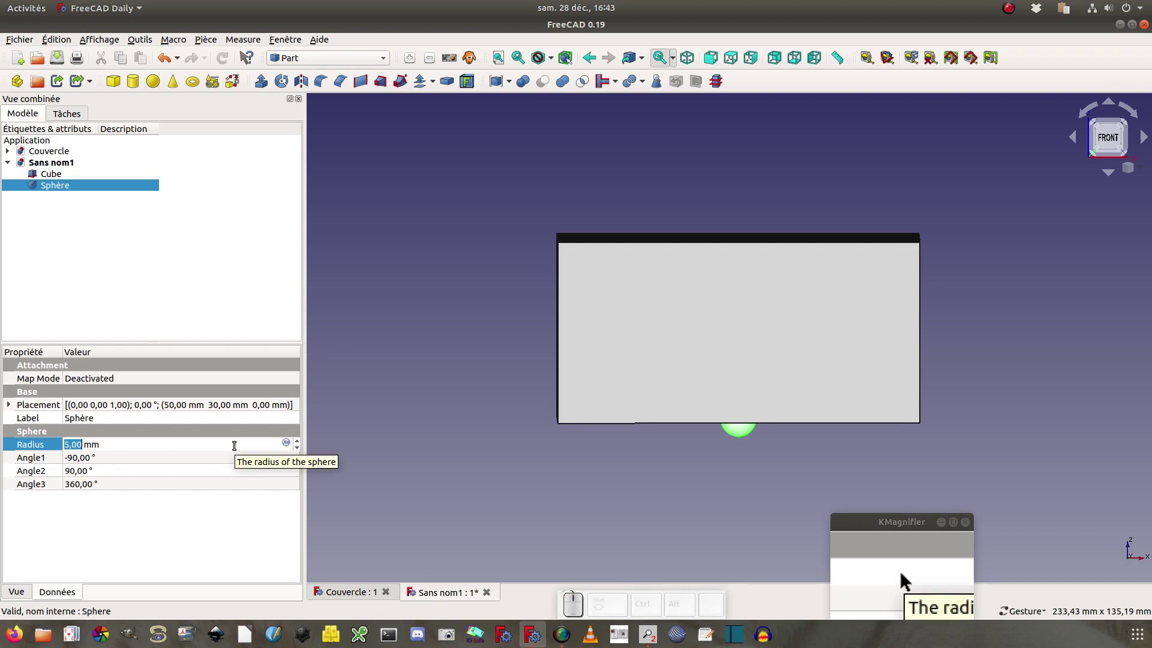
{"action": "type", "text": "250"}
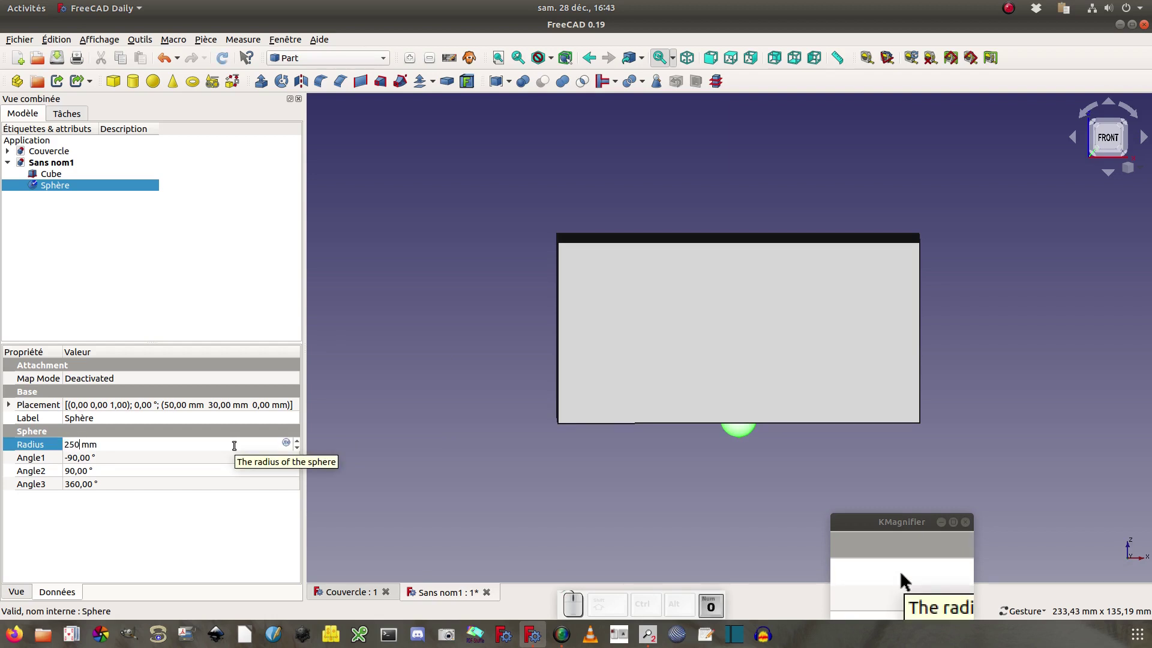
{"action": "left_click", "coordinate": [218, 458]}
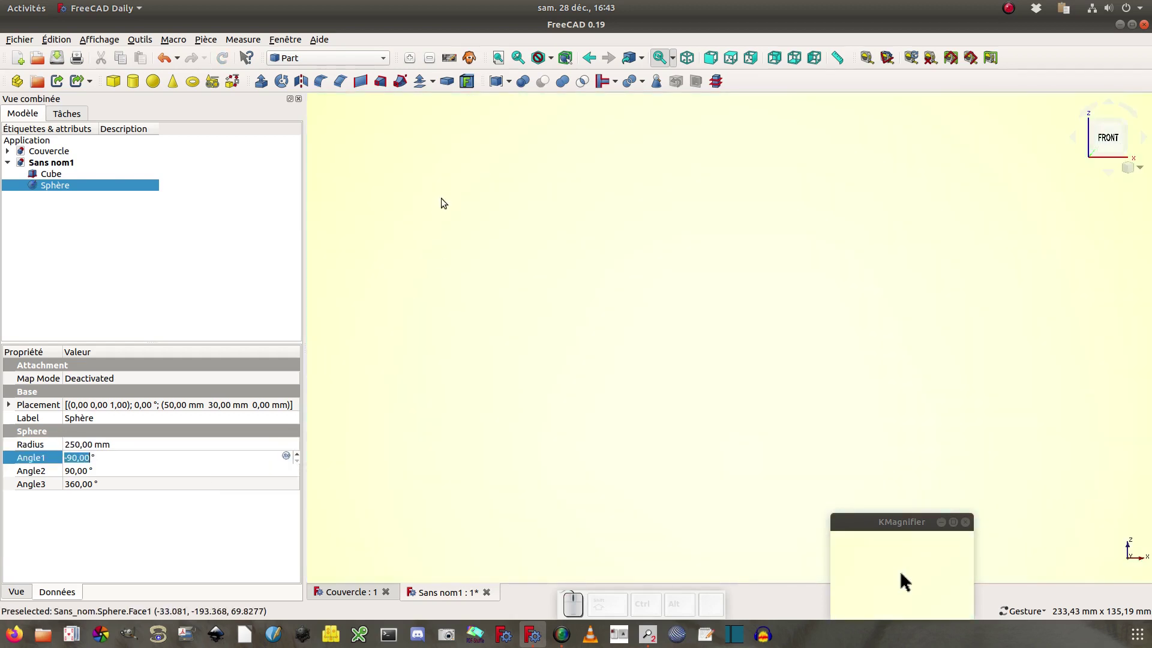
{"action": "left_click", "coordinate": [497, 58]}
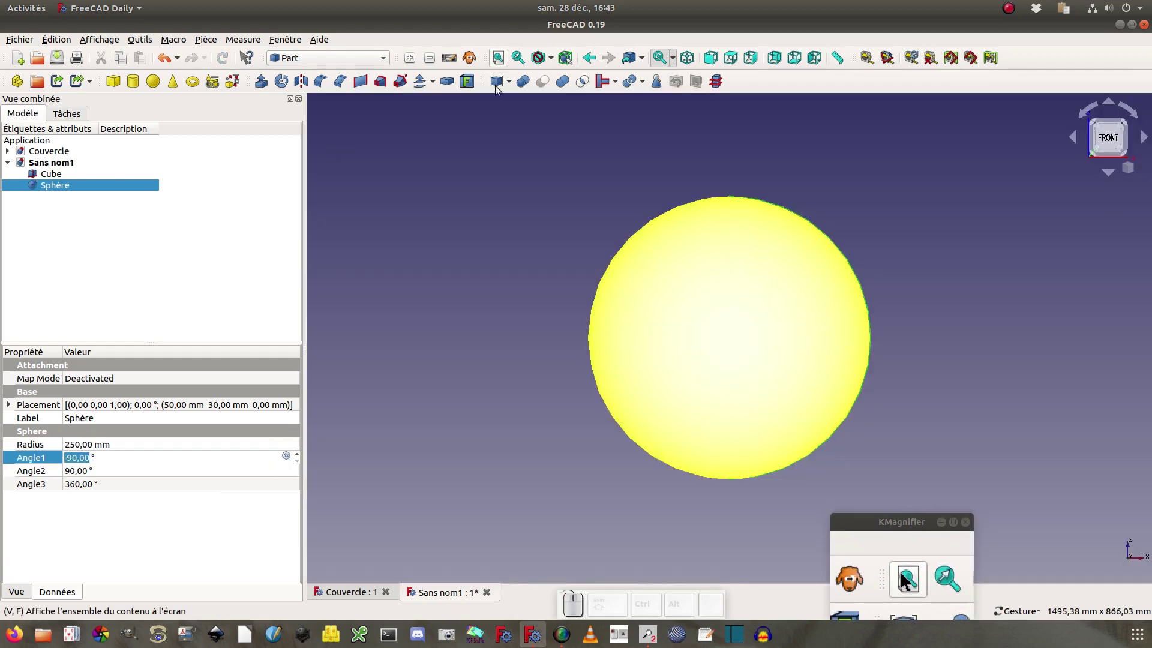
{"action": "left_click", "coordinate": [414, 341]}
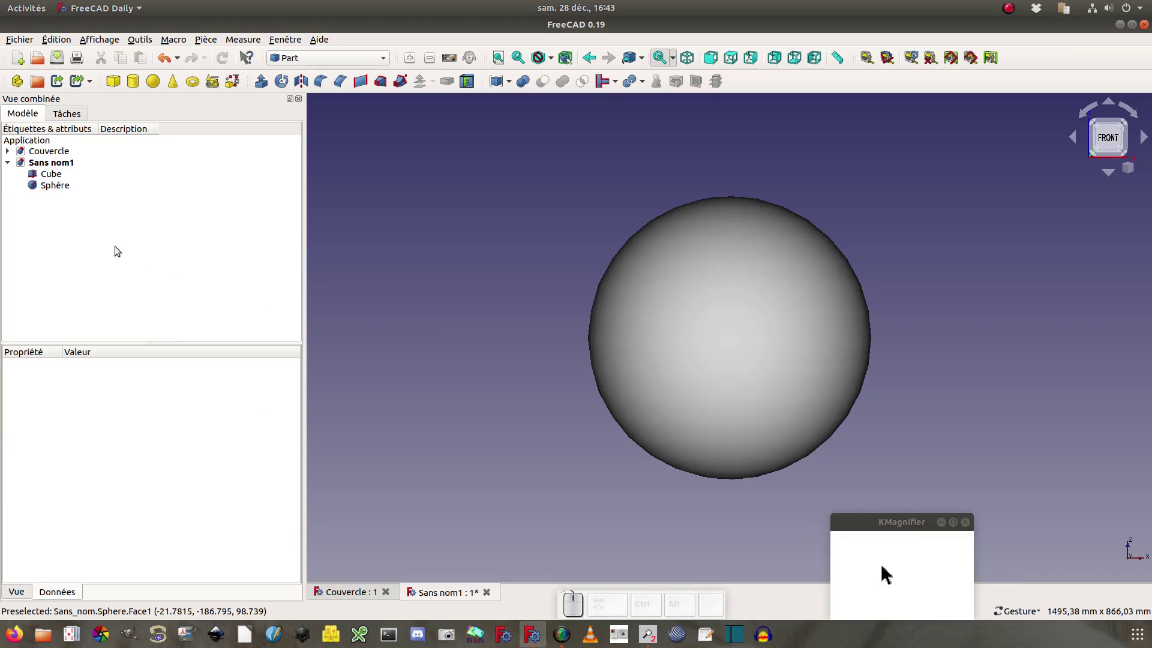
- Set the sphere's transparency to 50 so the box inside it can be seen
{"action": "left_click", "coordinate": [55, 188]}
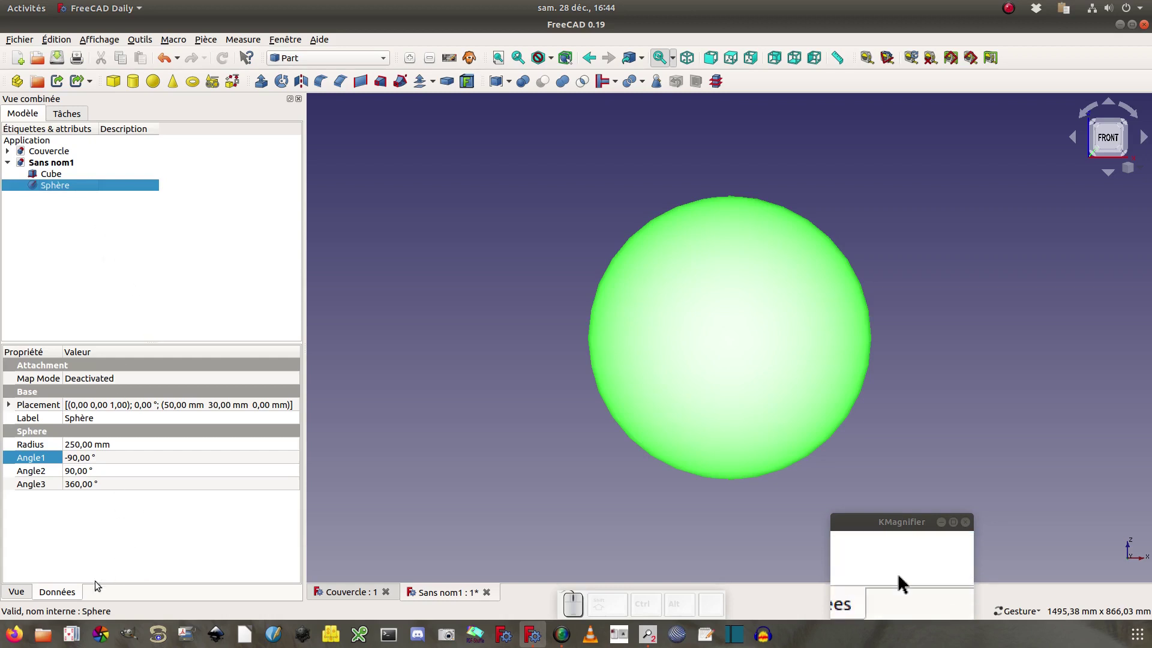
{"action": "left_click", "coordinate": [16, 592]}
{"action": "scroll", "coordinate": [167, 470], "scroll_direction": "down", "scroll_amount": 1}
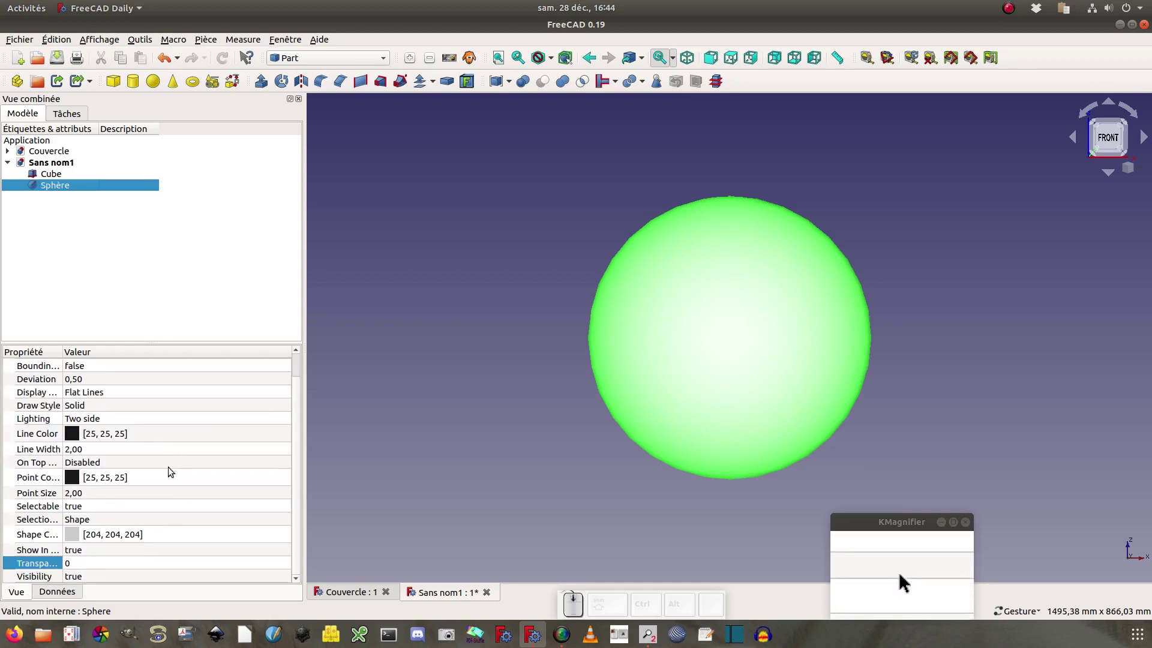
{"action": "scroll", "coordinate": [167, 467], "scroll_direction": "up", "scroll_amount": 2}
{"action": "scroll", "coordinate": [106, 545], "scroll_direction": "down", "scroll_amount": 1}
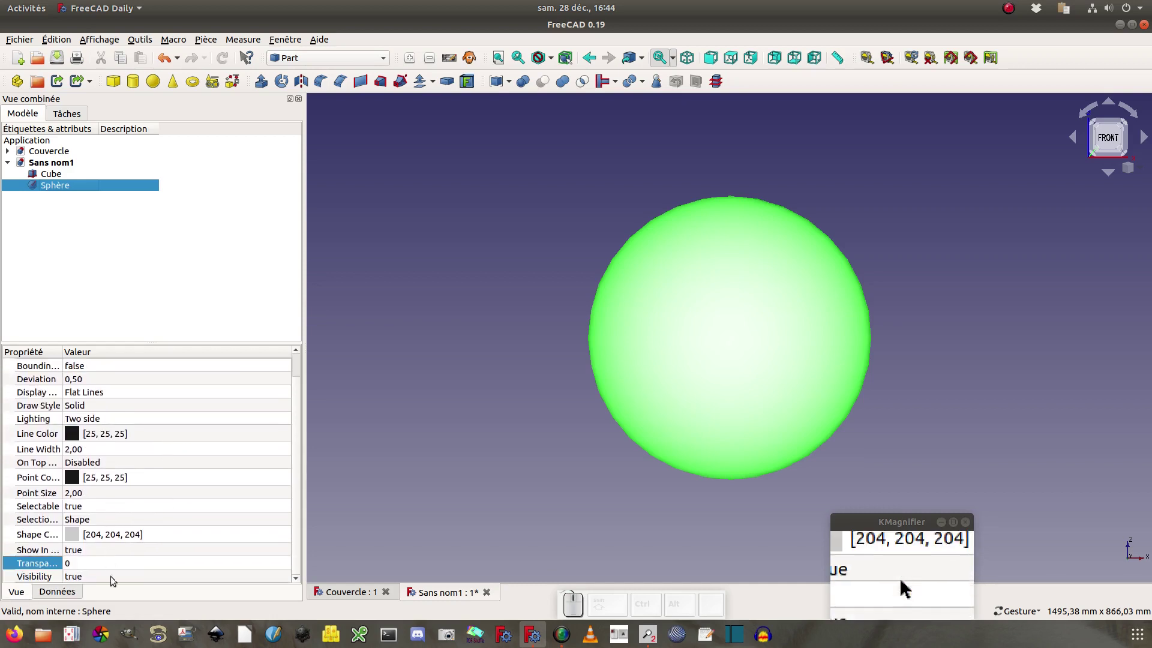
{"action": "left_click", "coordinate": [30, 569]}
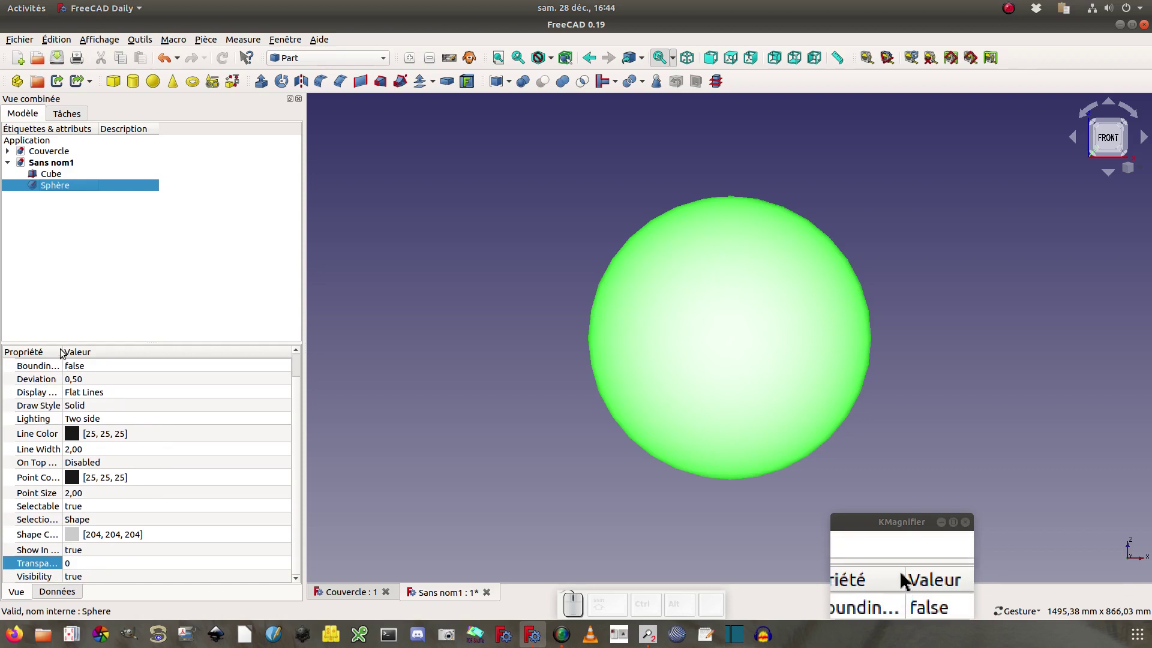
{"action": "left_click_drag", "start_coordinate": [61, 350], "coordinate": [99, 349]}
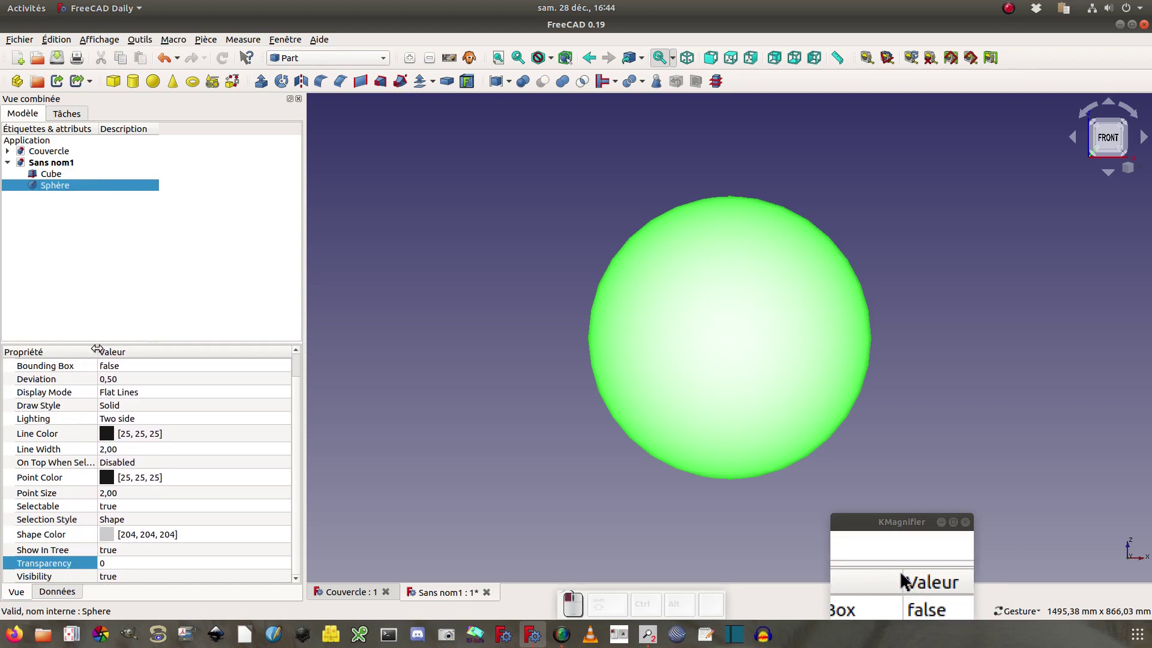
{"action": "left_click", "coordinate": [126, 562]}
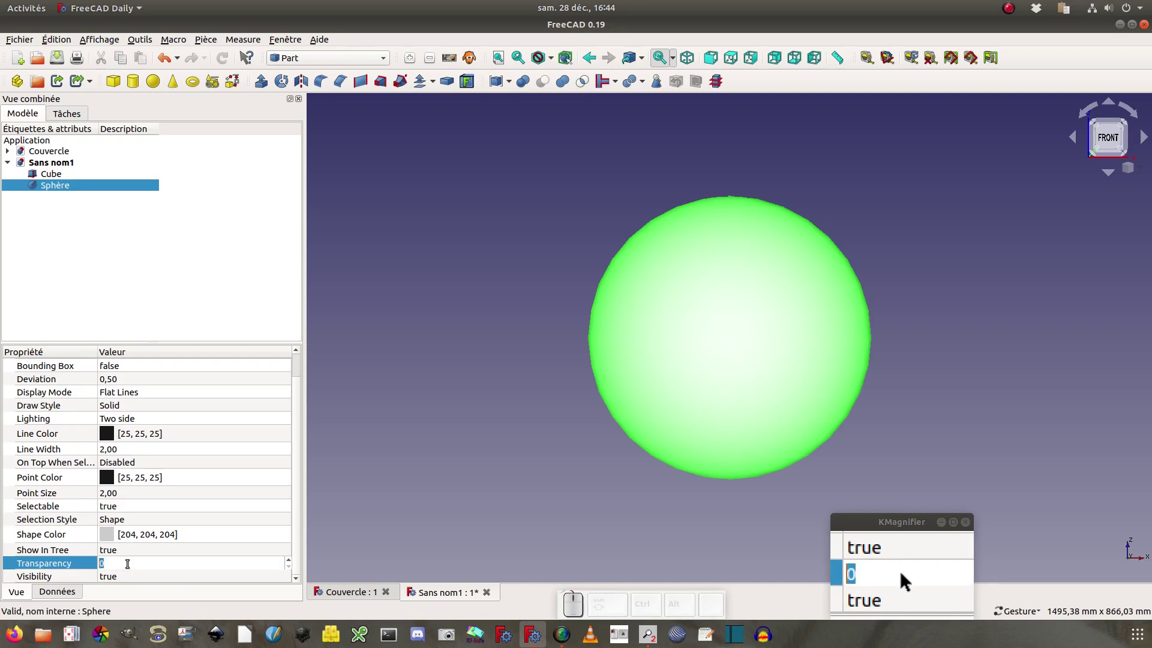
{"action": "type", "text": "50"}
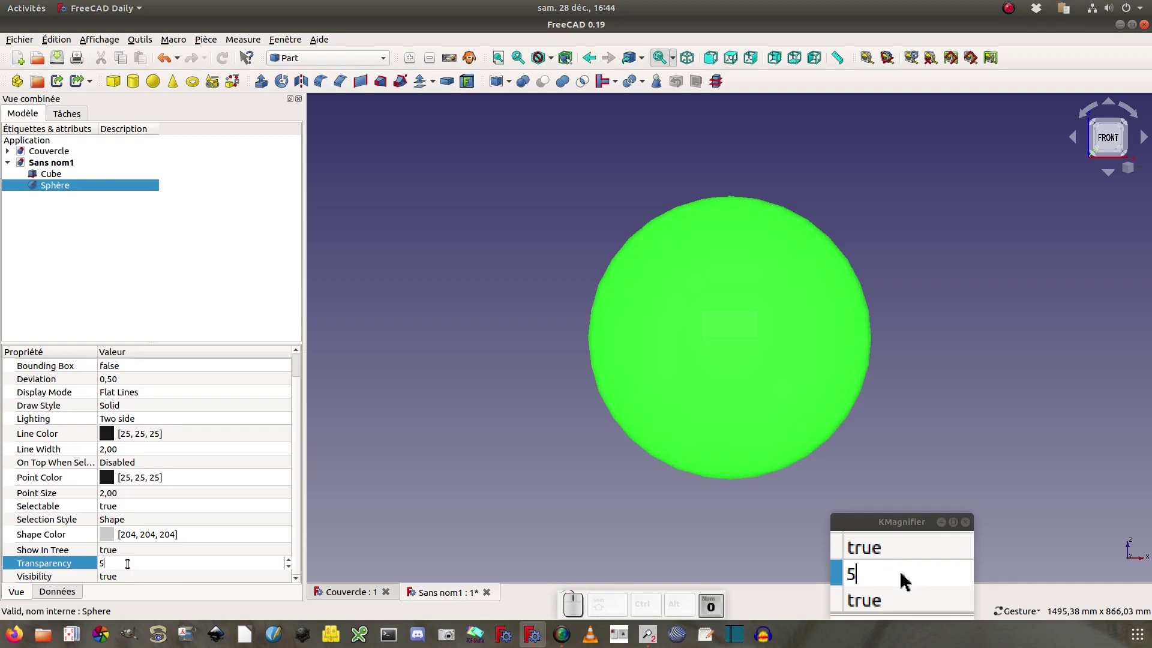
{"action": "left_click", "coordinate": [391, 465]}
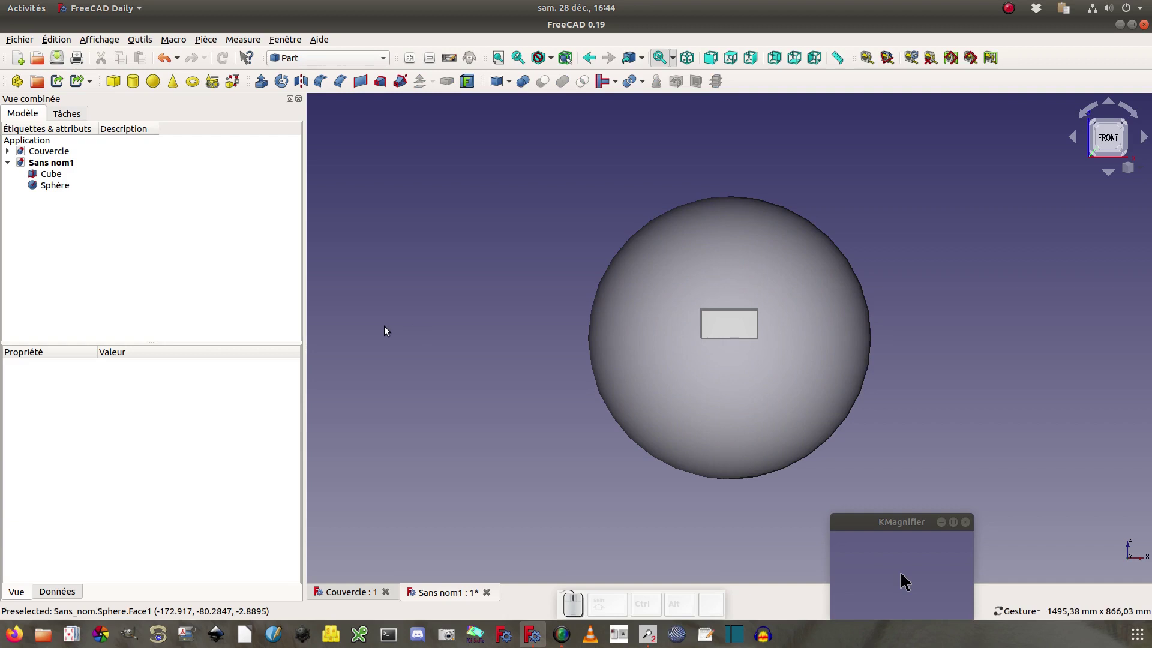
- Move the sphere down by setting its placement's Z translation to -218 mm
{"action": "left_click", "coordinate": [54, 185]}
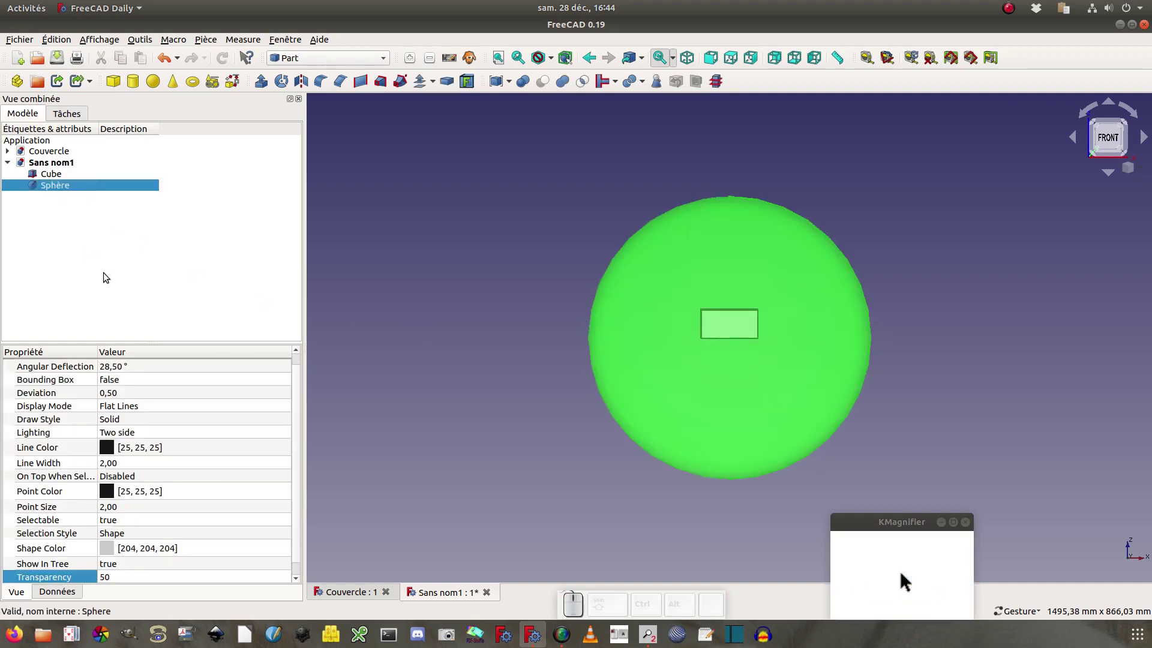
{"action": "left_click", "coordinate": [58, 592]}
{"action": "left_click", "coordinate": [296, 404]}
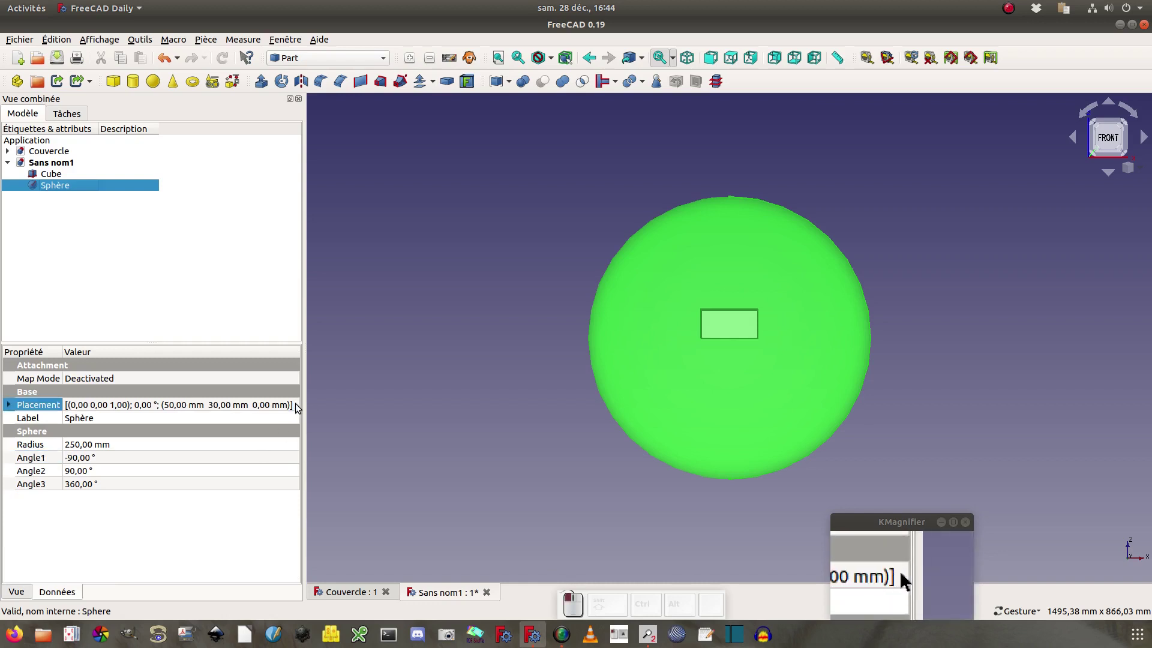
{"action": "left_click", "coordinate": [297, 403]}
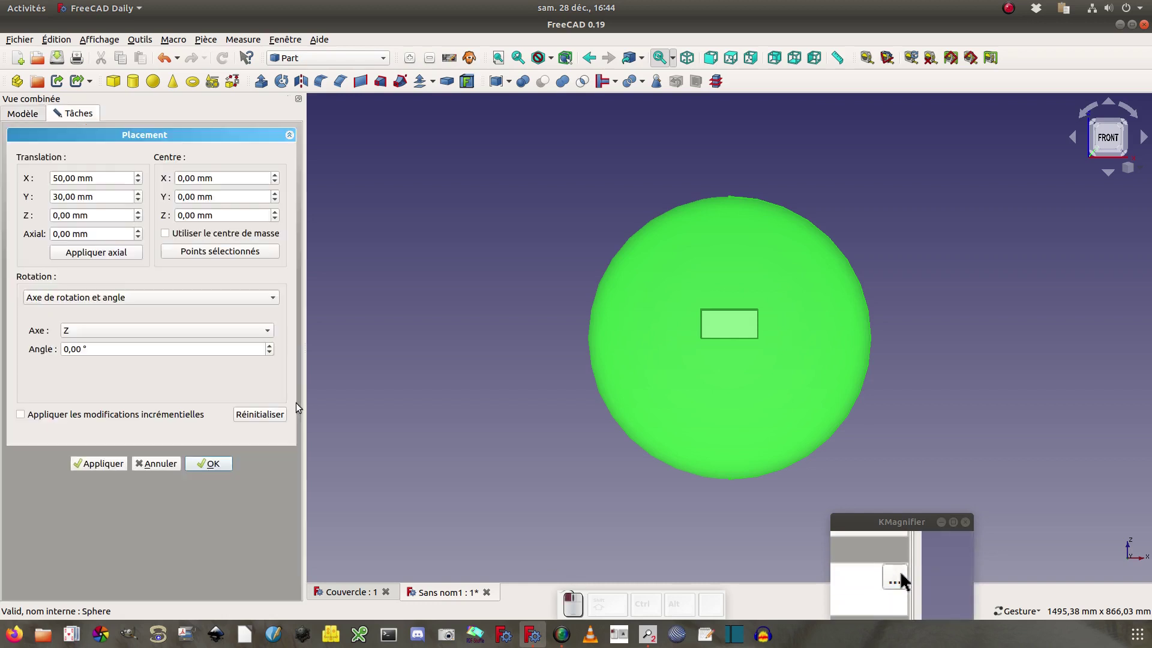
{"action": "left_click", "coordinate": [100, 216]}
{"action": "left_click_drag", "start_coordinate": [100, 216], "coordinate": [50, 217]}
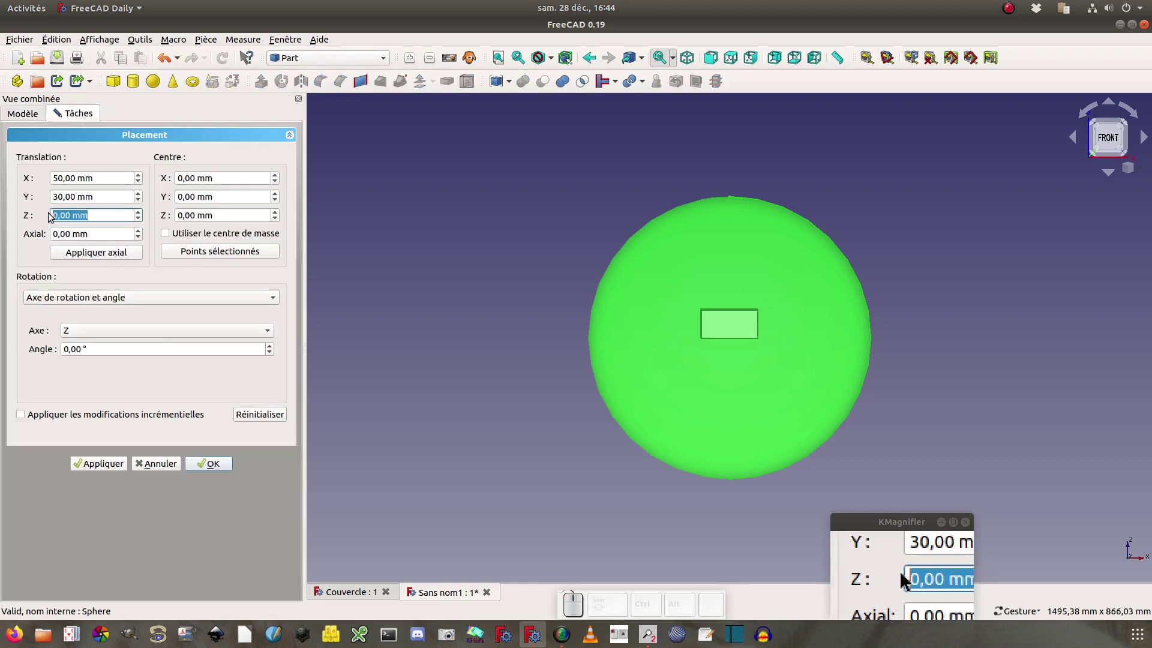
{"action": "type", "text": "-12"}
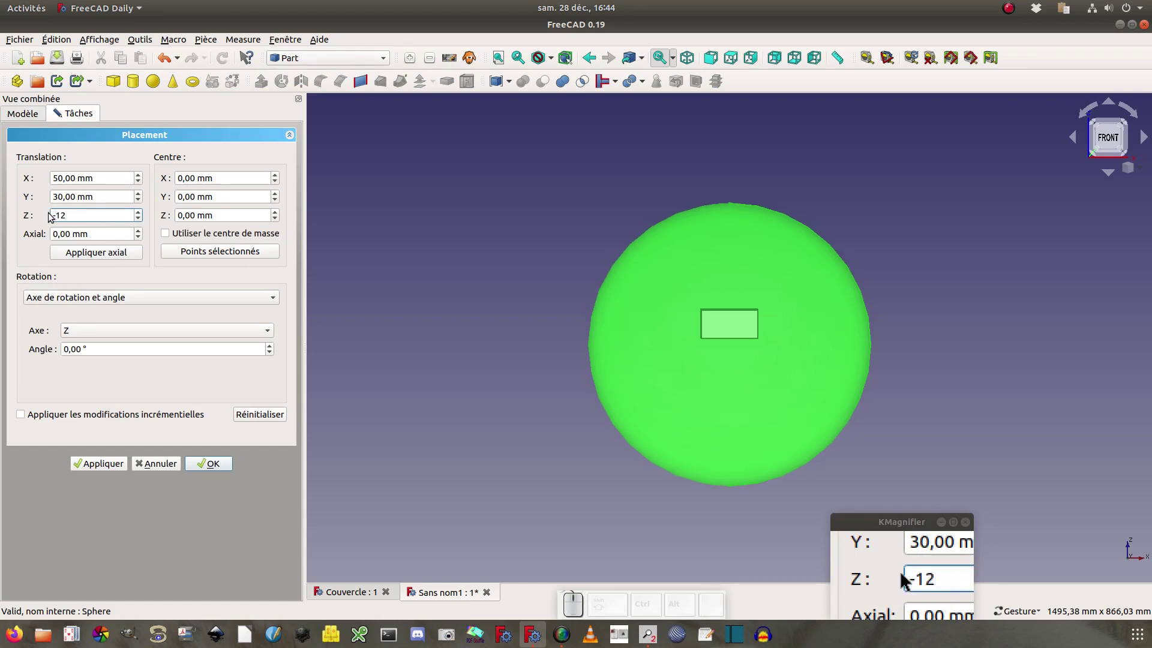
{"action": "key", "text": "BackSpace"}
{"action": "key", "text": "BackSpace"}
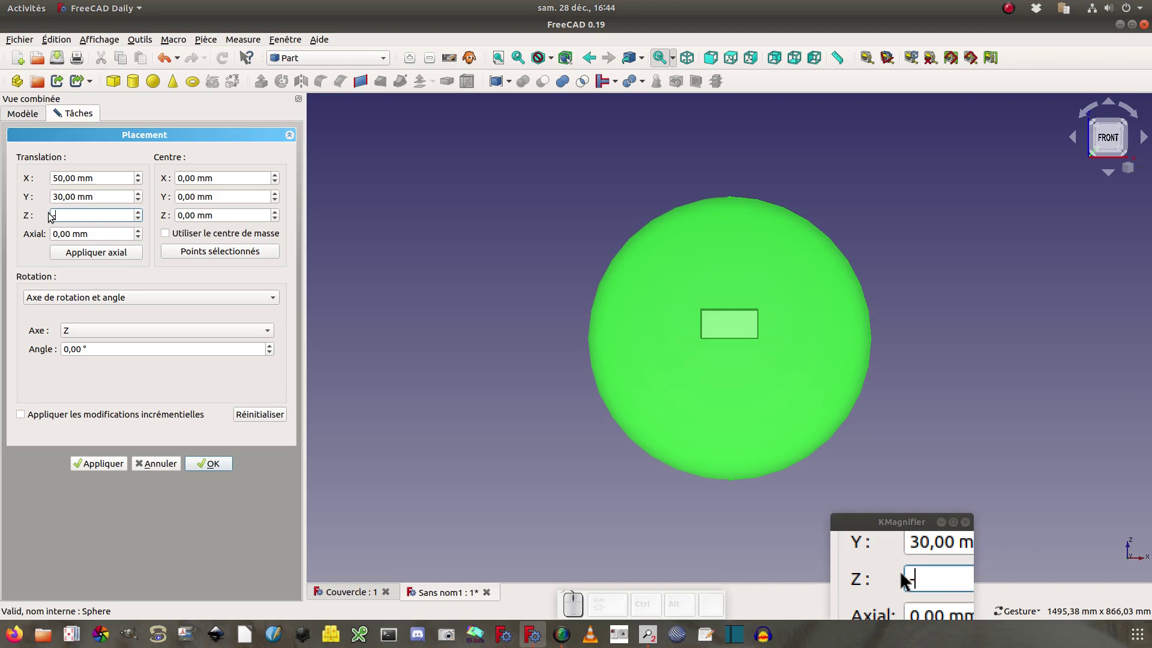
{"action": "type", "text": "218"}
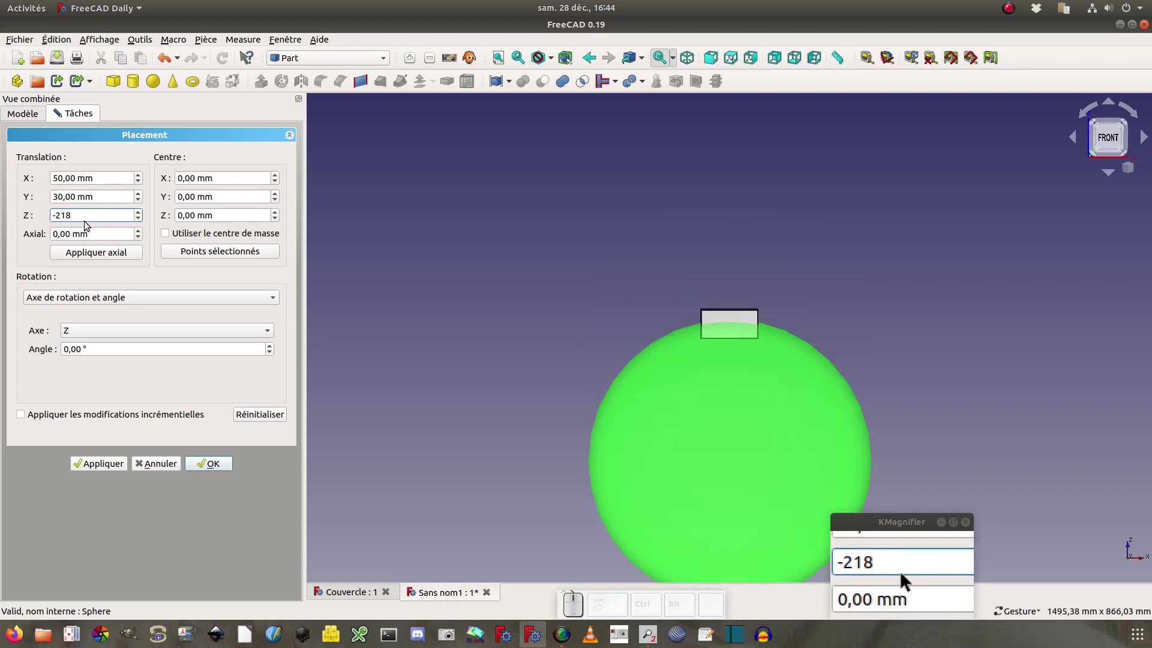
{"action": "left_click", "coordinate": [208, 463]}
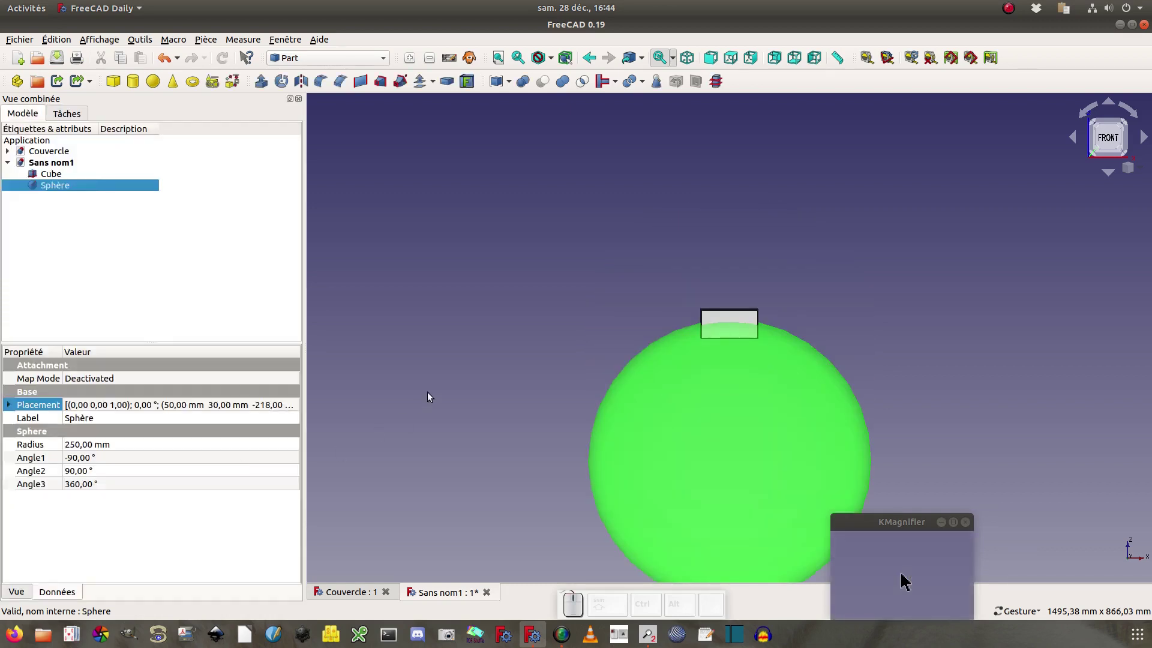
- Create the Boolean intersection of the sphere and the cube
{"action": "mouse_move", "coordinate": [466, 344]}
{"action": "left_mouse_down"}
{"action": "mouse_move", "coordinate": [475, 310]}
{"action": "mouse_move", "coordinate": [471, 332]}
{"action": "left_mouse_up"}
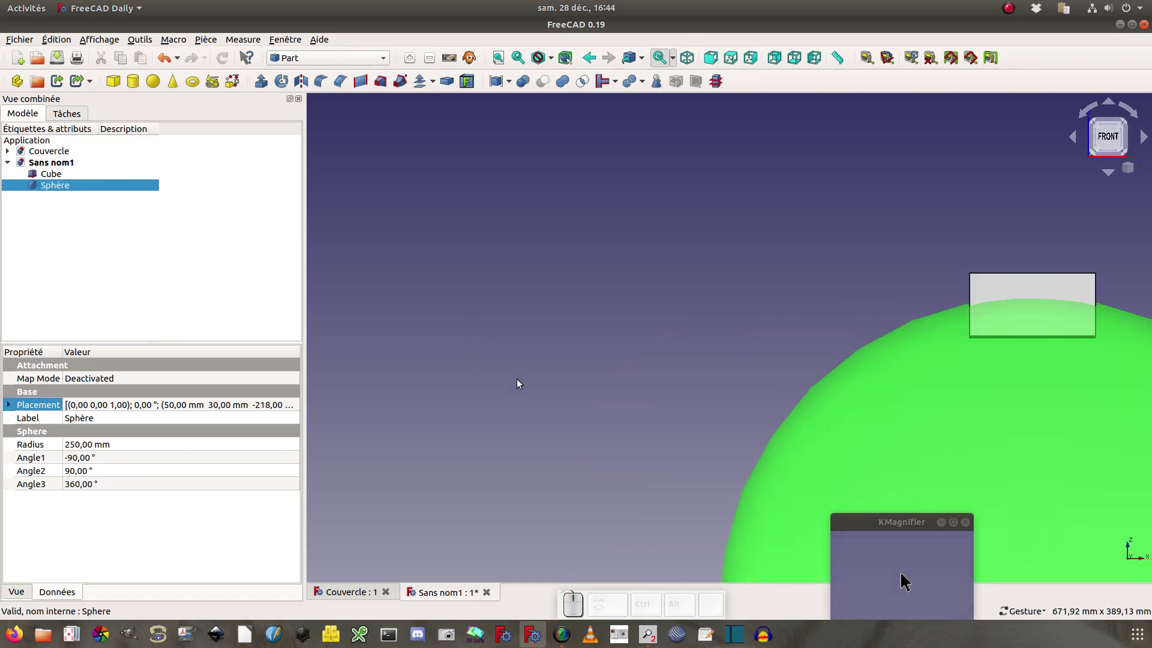
{"action": "right_click_drag", "start_coordinate": [748, 285], "coordinate": [431, 358]}
{"action": "scroll", "coordinate": [430, 354], "scroll_direction": "up", "scroll_amount": 2}
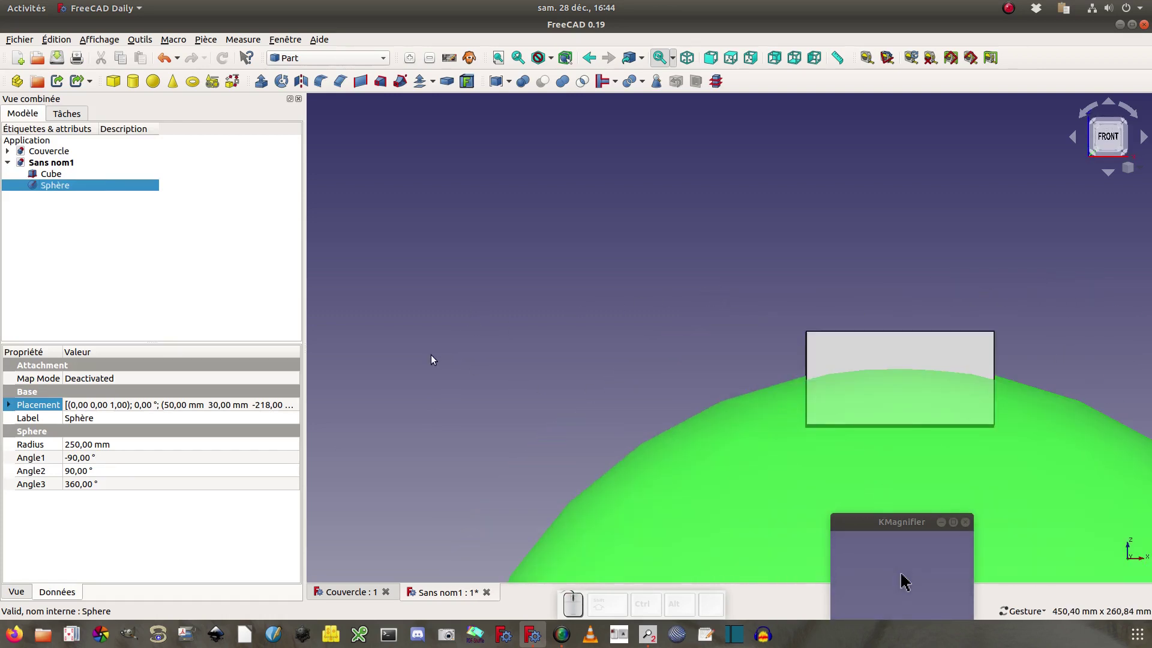
{"action": "right_click_drag", "start_coordinate": [684, 317], "coordinate": [479, 330]}
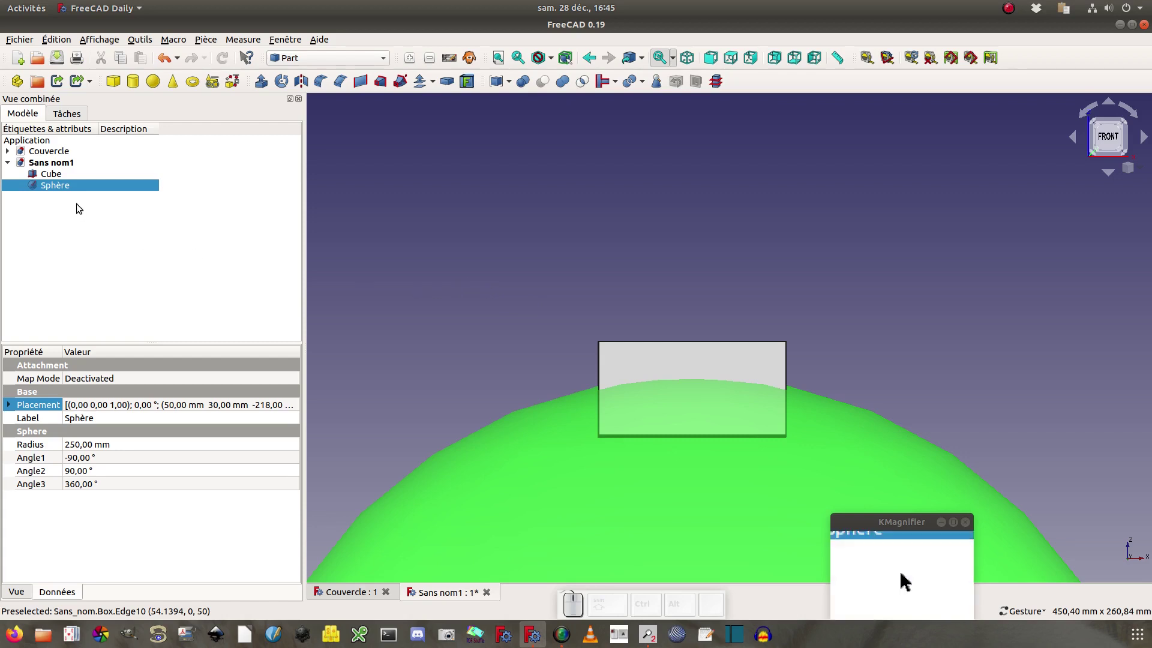
{"action": "left_click", "coordinate": [52, 174], "text": "ctrl"}
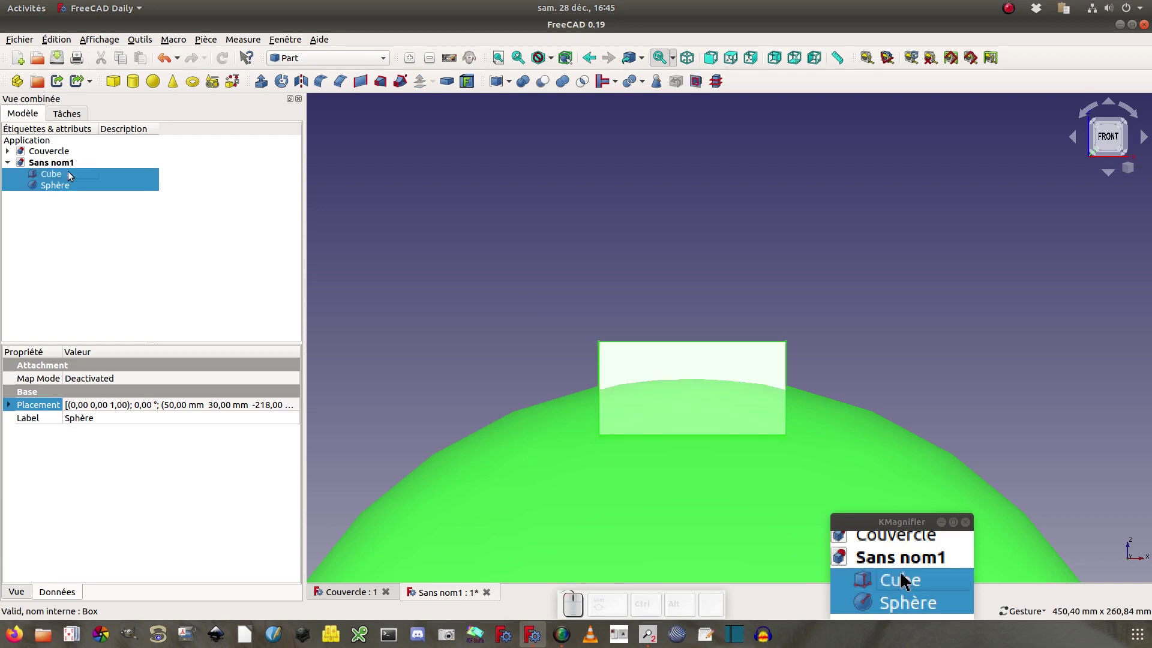
{"action": "left_click", "coordinate": [583, 82]}
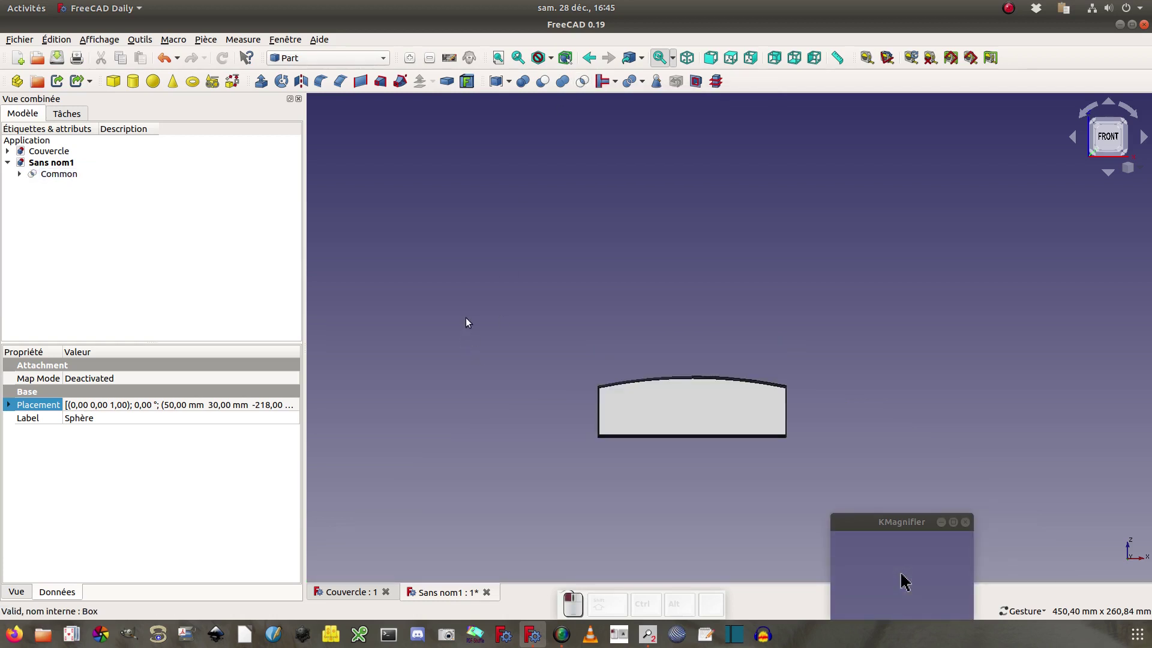
{"action": "left_click_drag", "start_coordinate": [466, 318], "coordinate": [558, 397]}
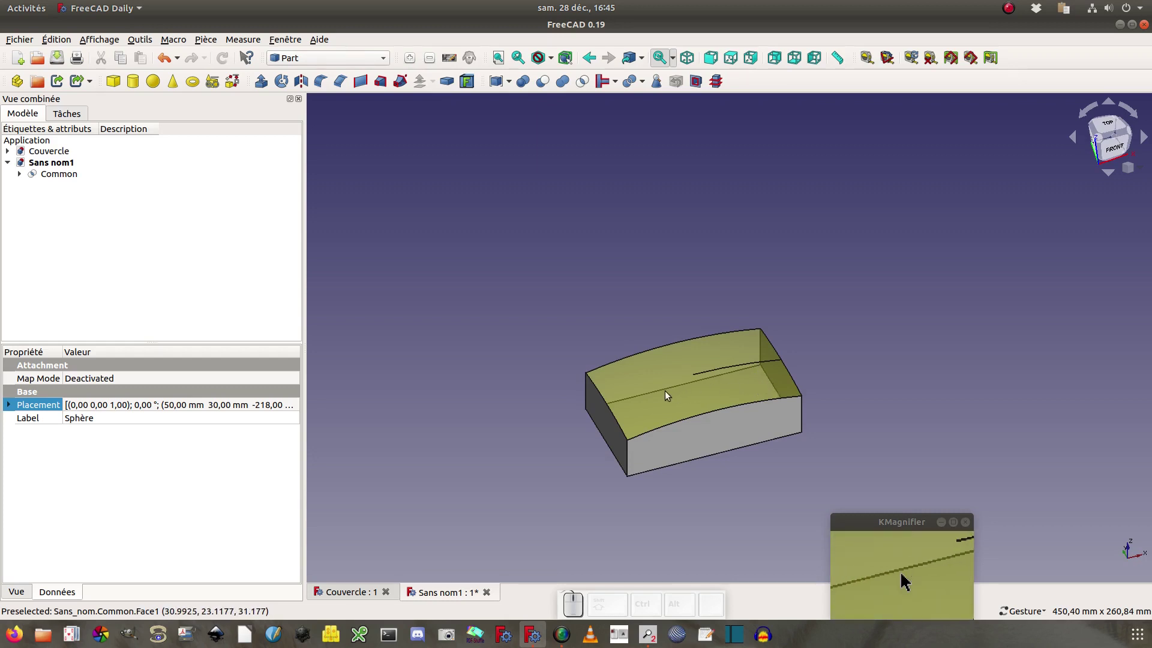
- Show the source sphere of the Common object, set its transparency to 0, and hide it again
{"action": "left_click", "coordinate": [72, 177]}
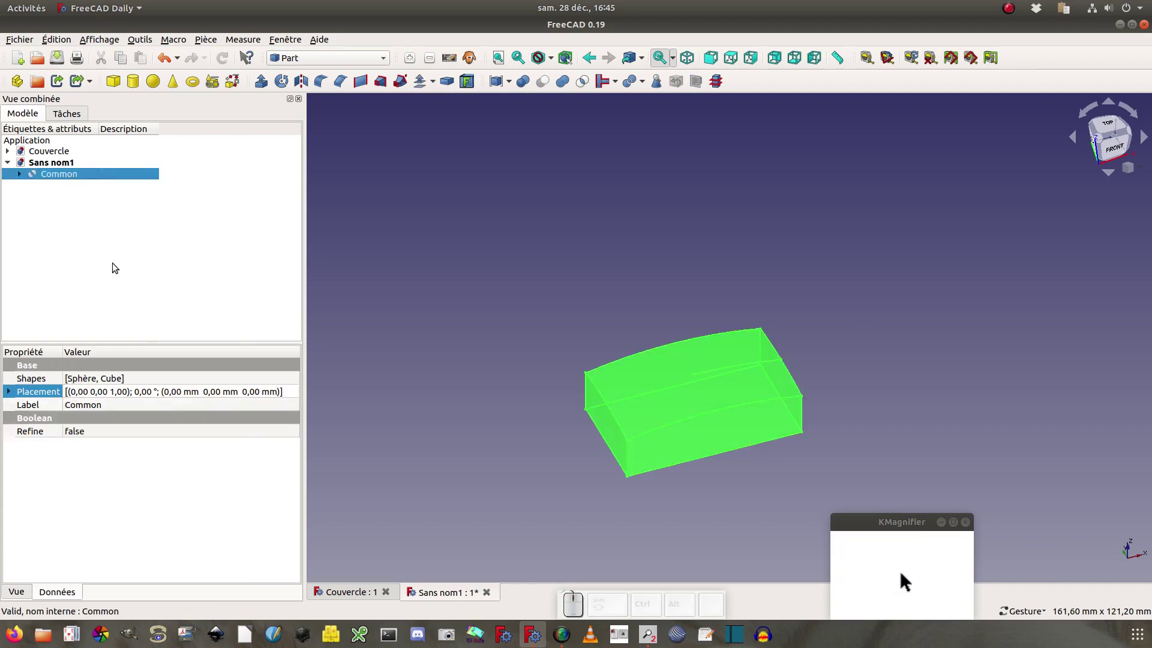
{"action": "left_click", "coordinate": [17, 592]}
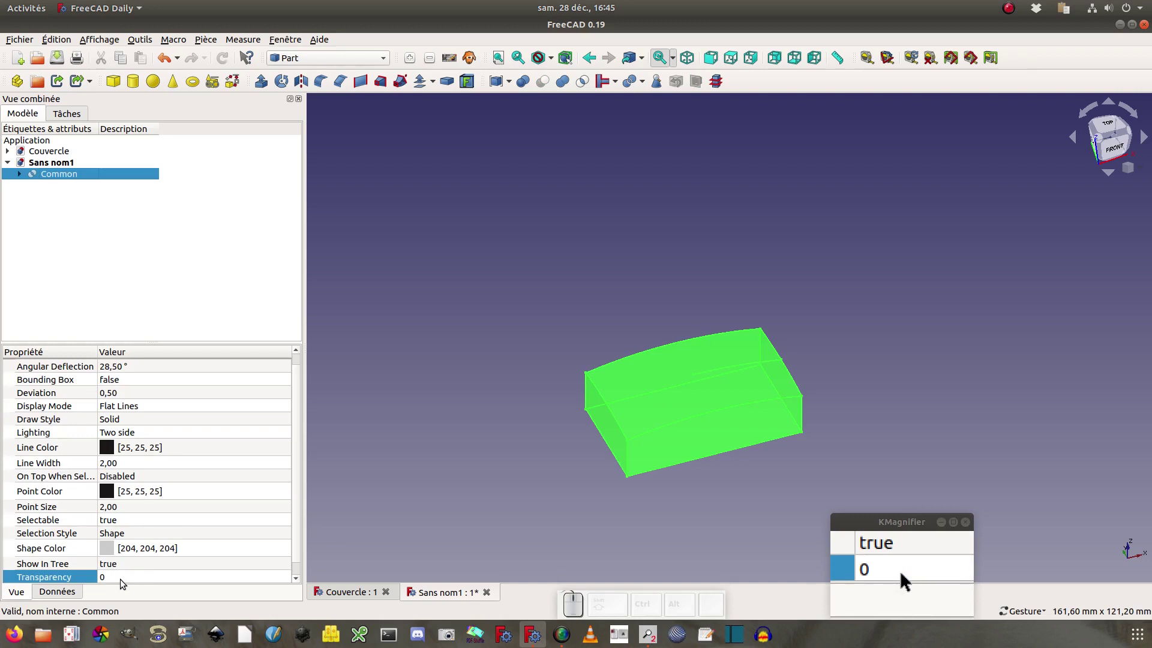
{"action": "left_click", "coordinate": [18, 174]}
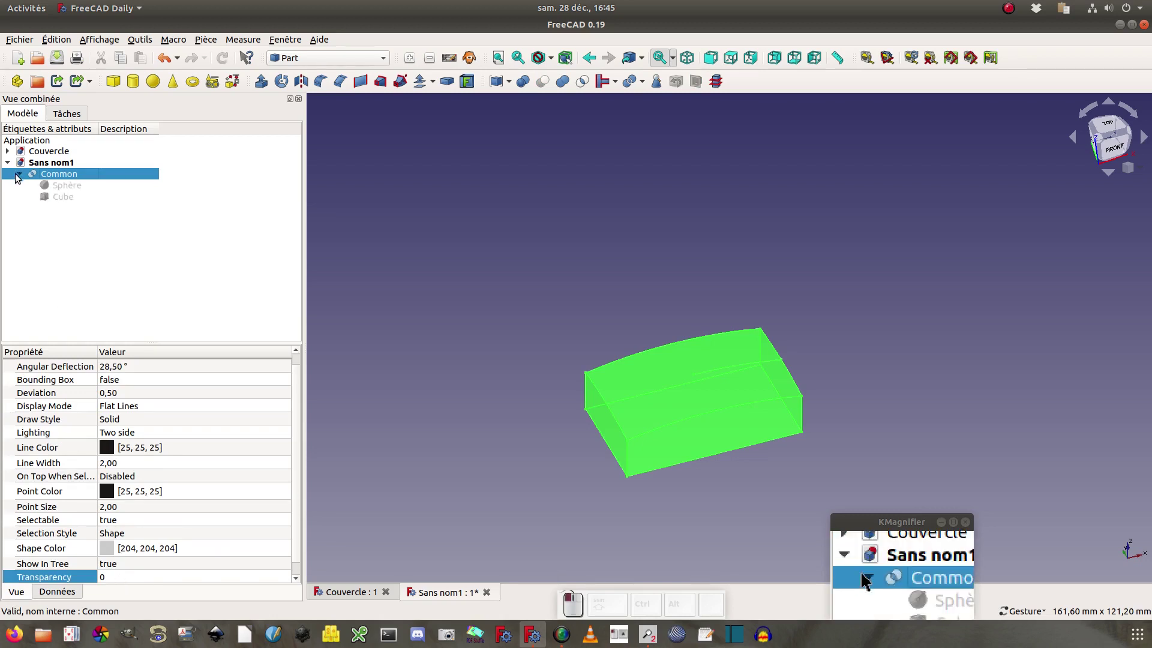
{"action": "left_click", "coordinate": [62, 197]}
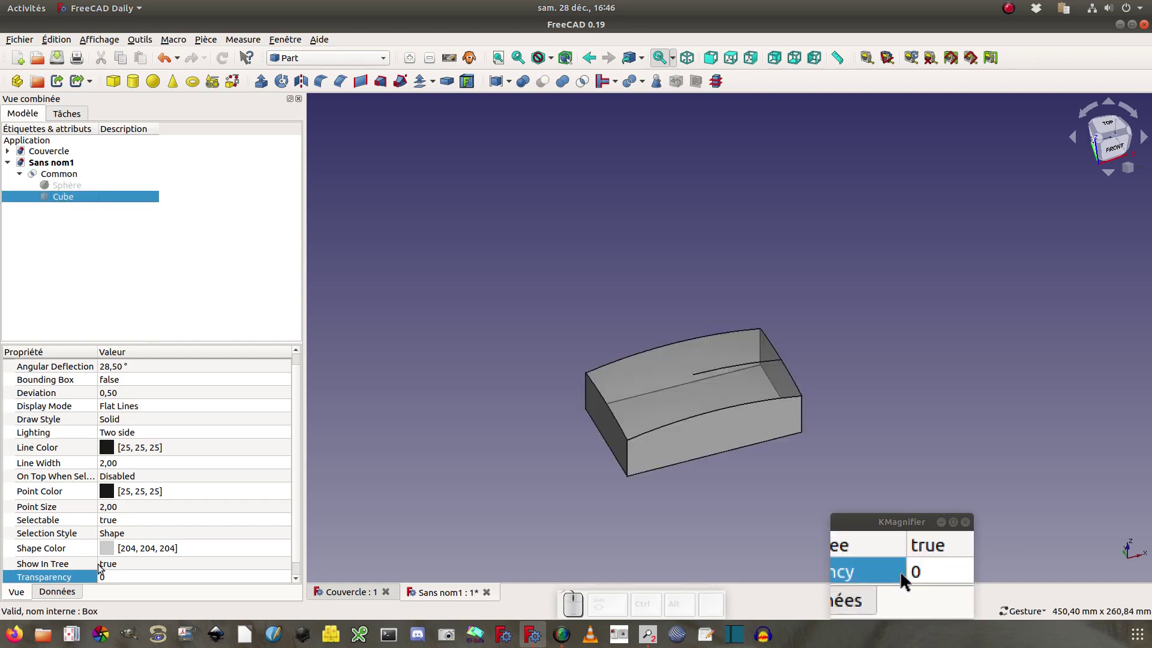
{"action": "left_click", "coordinate": [67, 185]}
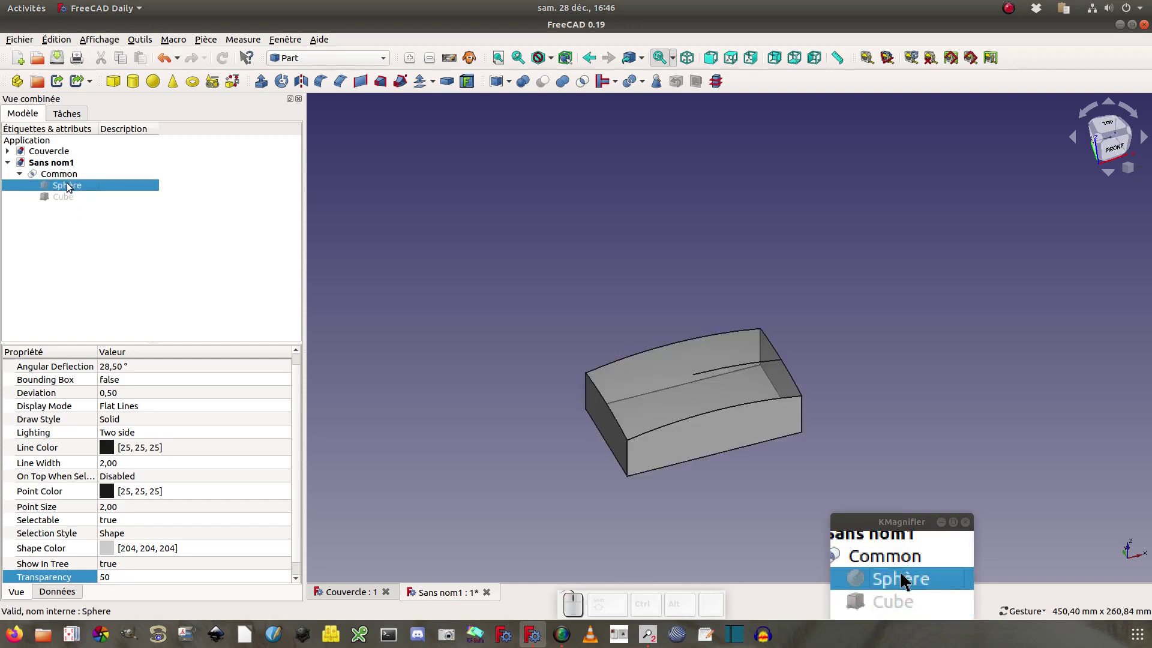
{"action": "left_click", "coordinate": [124, 577]}
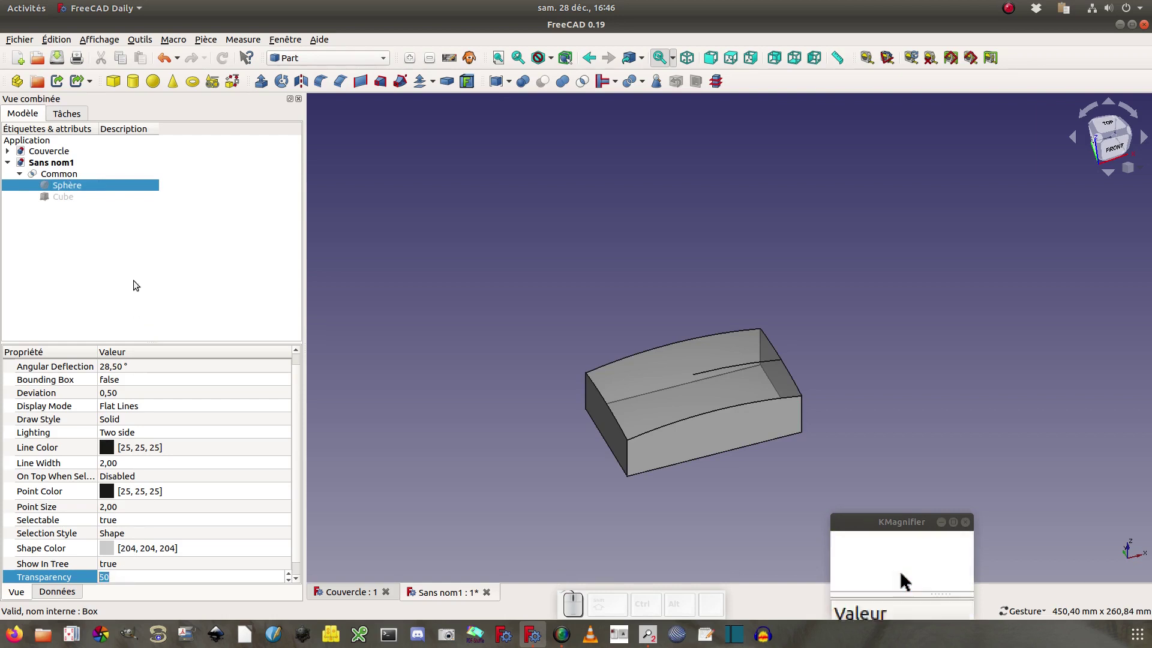
{"action": "left_click", "coordinate": [114, 187]}
{"action": "key", "text": "space"}
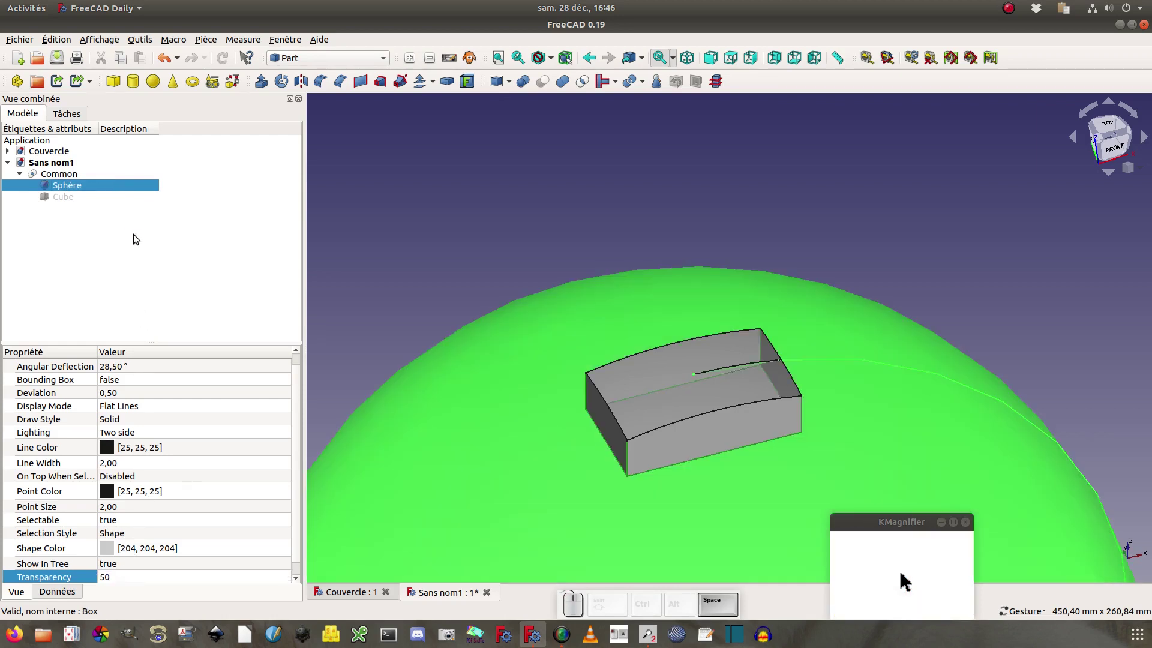
{"action": "left_click", "coordinate": [151, 577]}
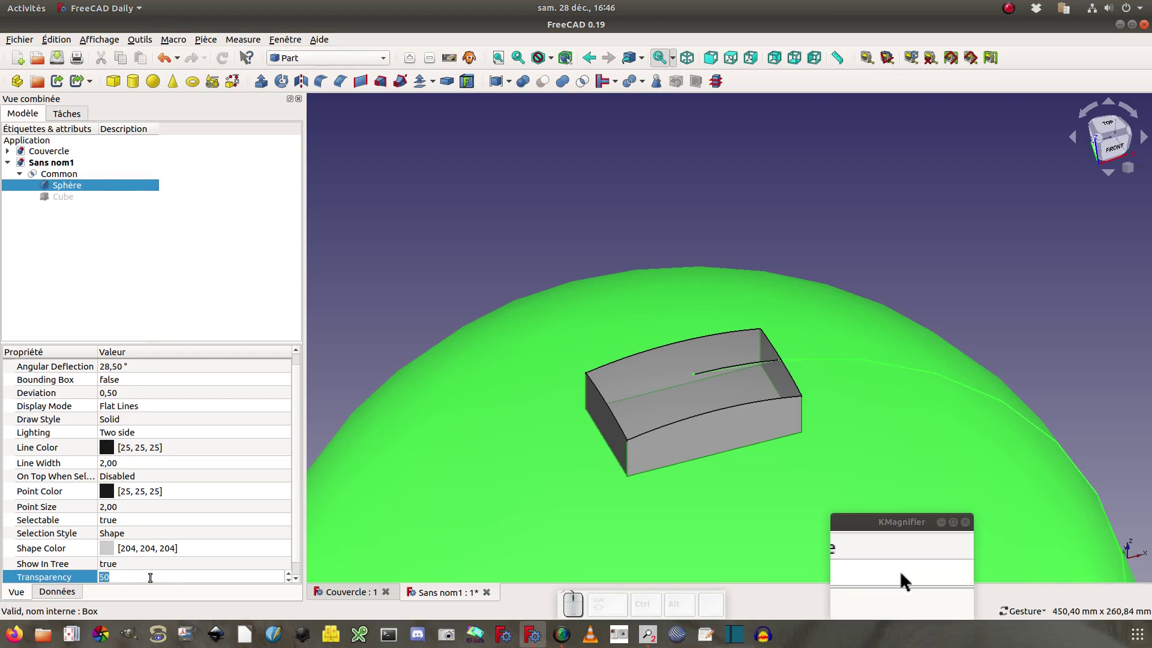
{"action": "type", "text": "0"}
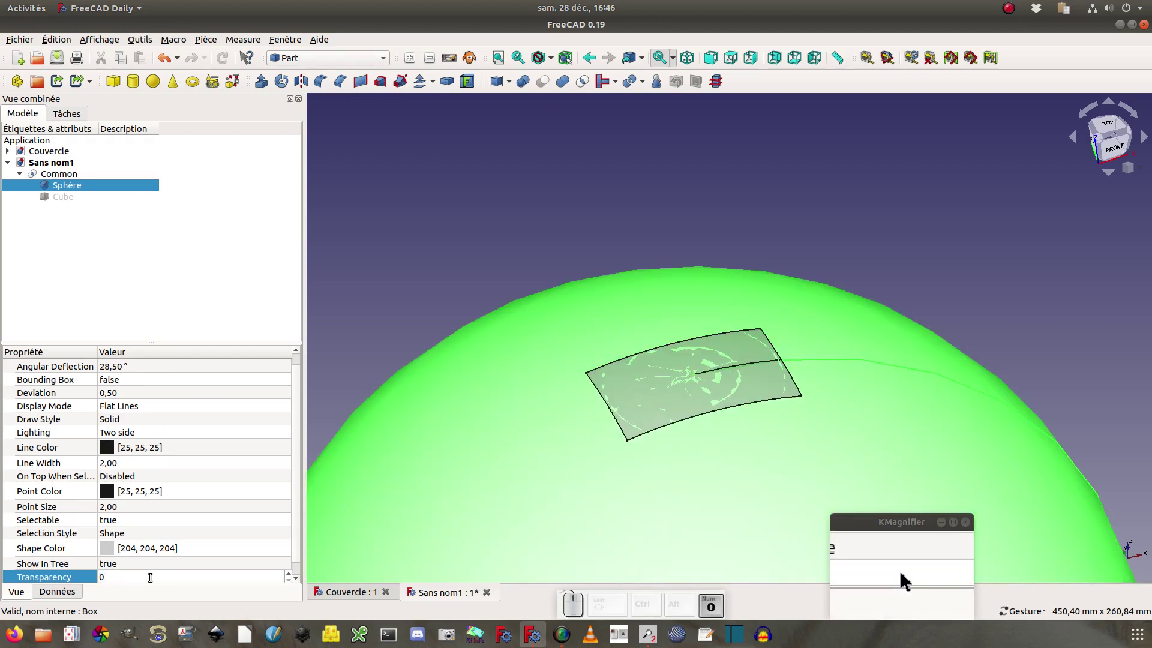
{"action": "key", "text": "Return"}
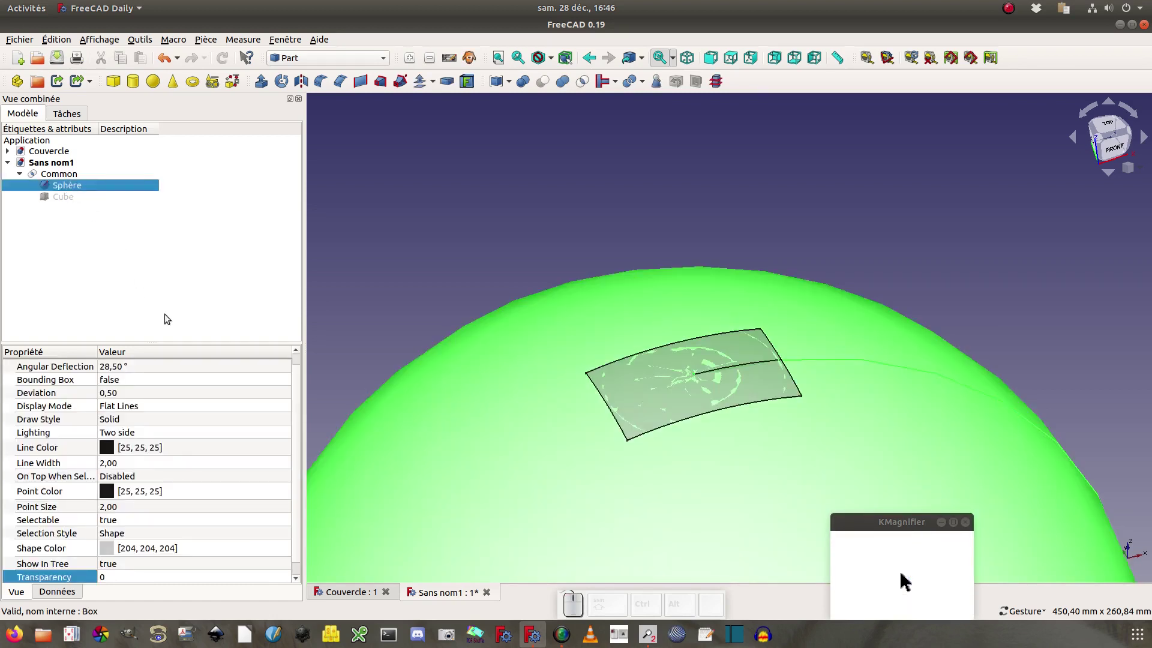
{"action": "key", "text": "space"}
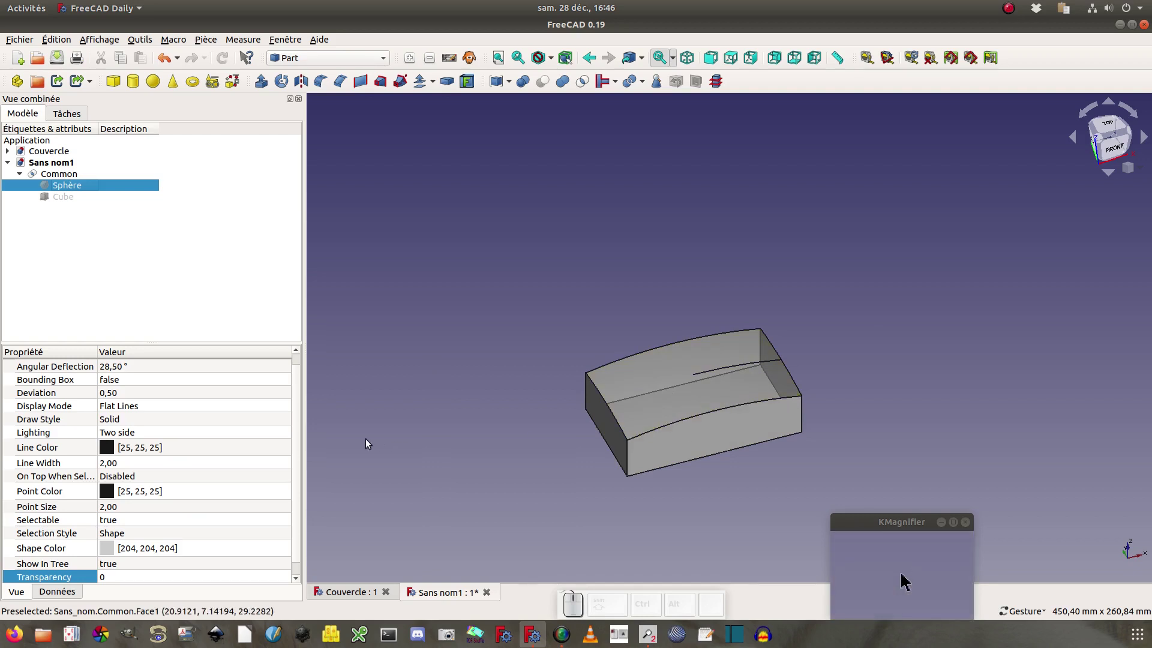
- Make the Common solid opaque by setting its transparency to 0
{"action": "left_click", "coordinate": [59, 174]}
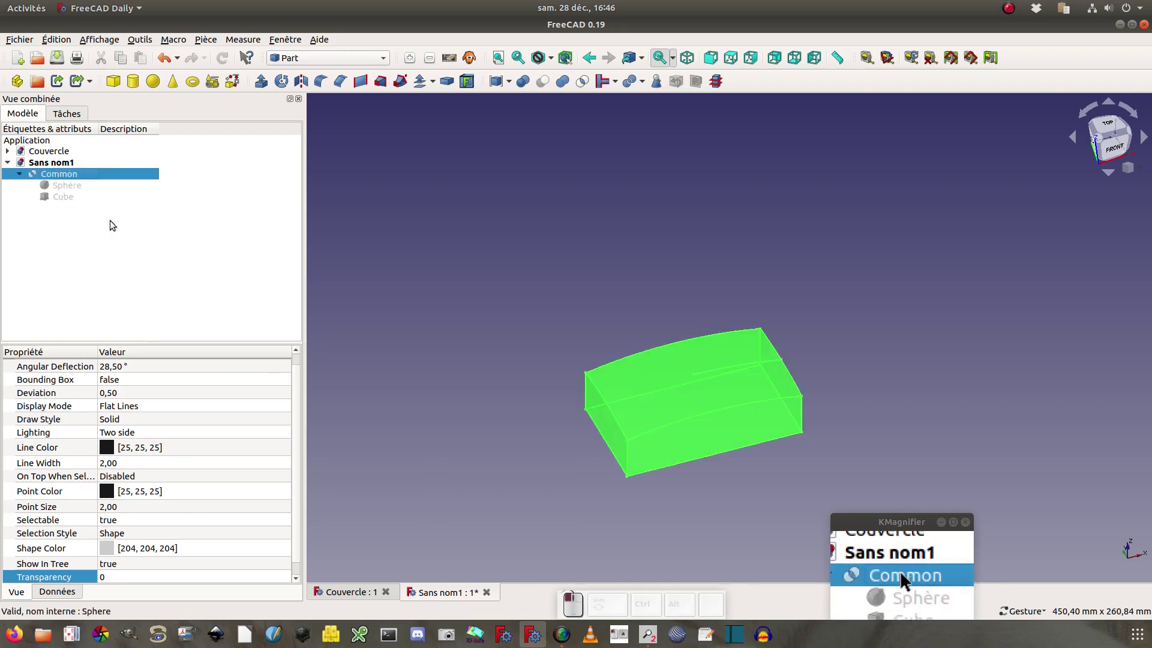
{"action": "left_click", "coordinate": [121, 575]}
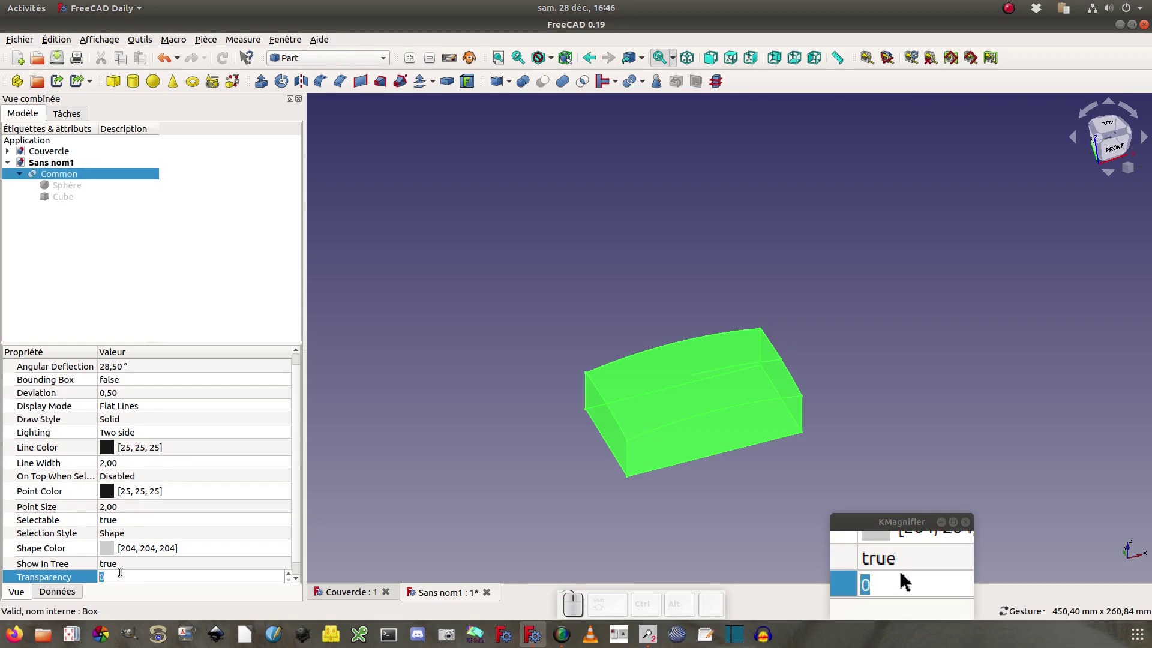
{"action": "type", "text": "1"}
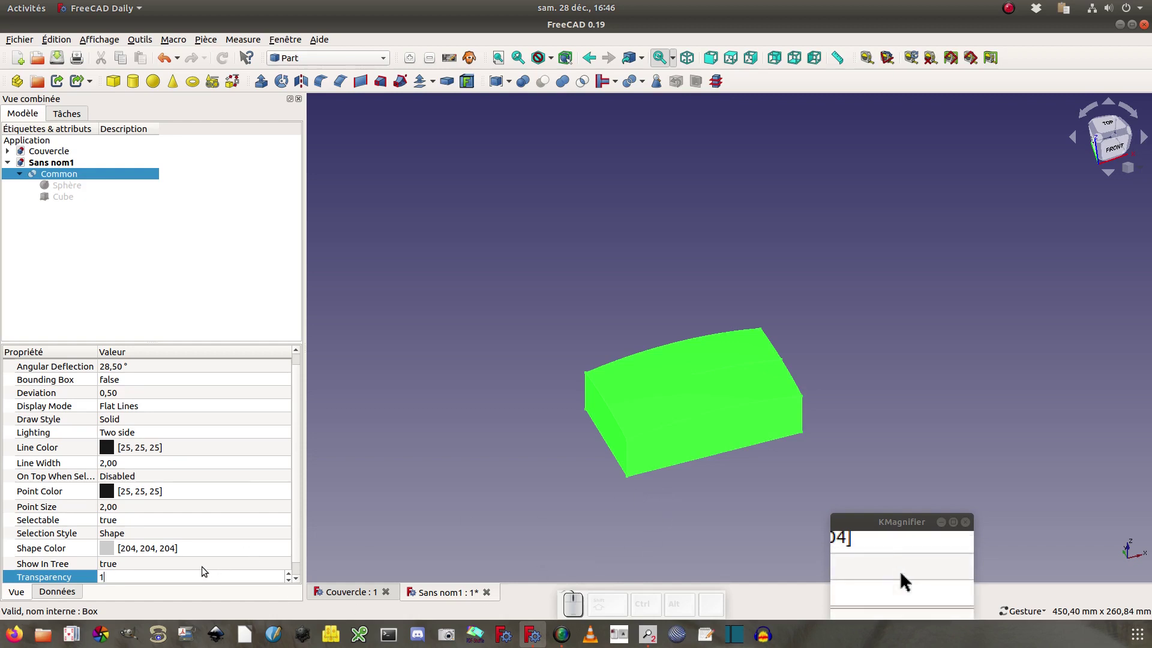
{"action": "key", "text": "Down"}
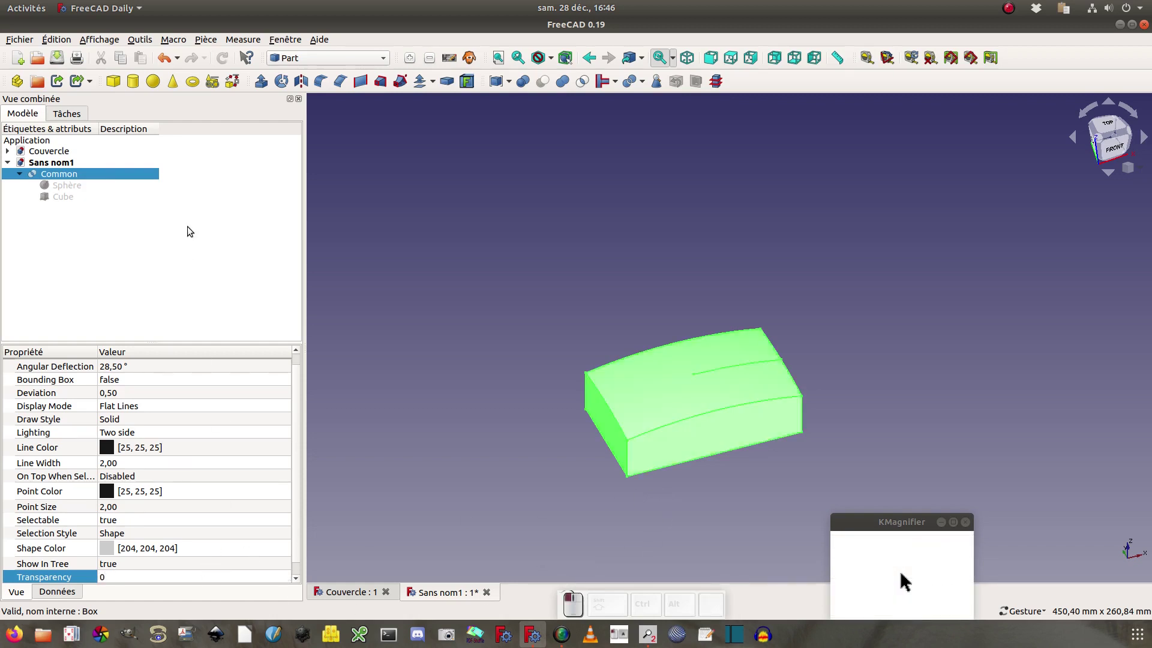
{"action": "left_click", "coordinate": [189, 232]}
{"action": "left_click_drag", "start_coordinate": [468, 452], "coordinate": [485, 420]}
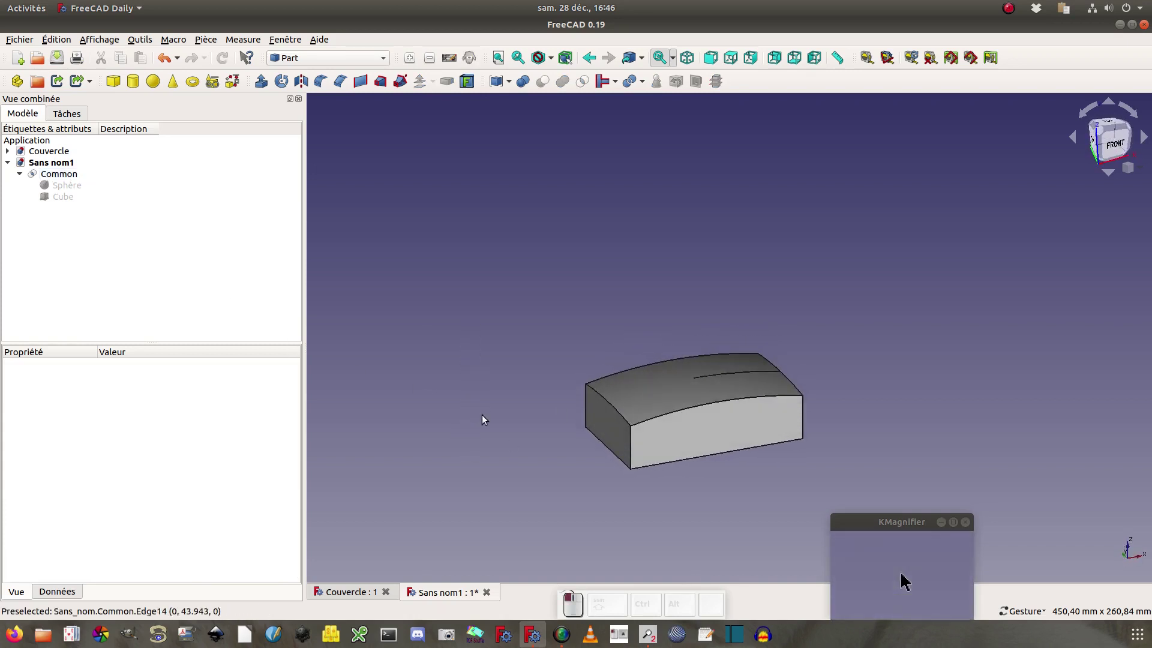
- Select the Common solid, switch to the Draft workbench and hide its grid, with the solid's underside facing the view
{"action": "left_click", "coordinate": [63, 175]}
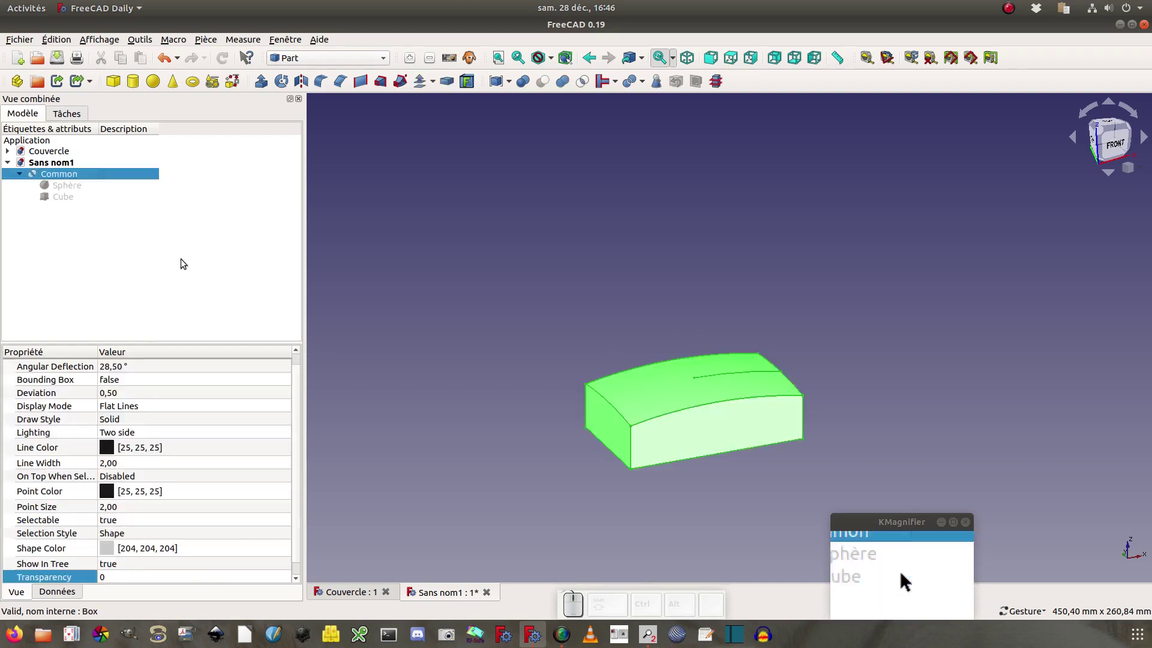
{"action": "left_click_drag", "start_coordinate": [480, 463], "coordinate": [491, 306]}
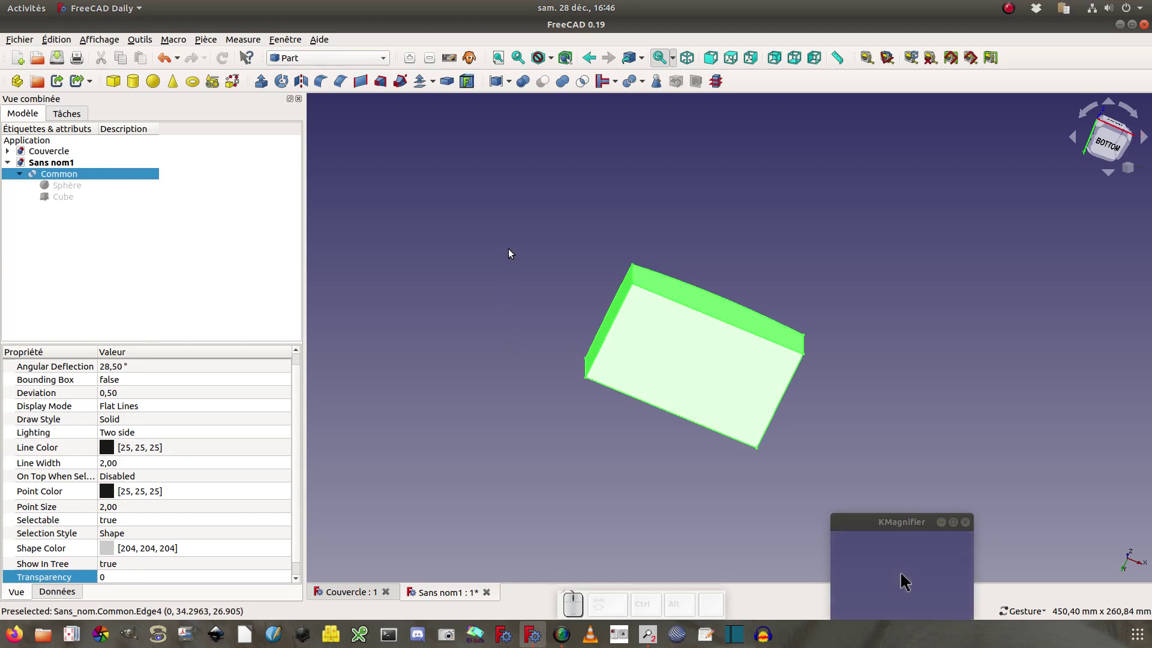
{"action": "mouse_move", "coordinate": [509, 249]}
{"action": "left_mouse_down"}
{"action": "mouse_move", "coordinate": [506, 374]}
{"action": "mouse_move", "coordinate": [506, 239]}
{"action": "left_mouse_up"}
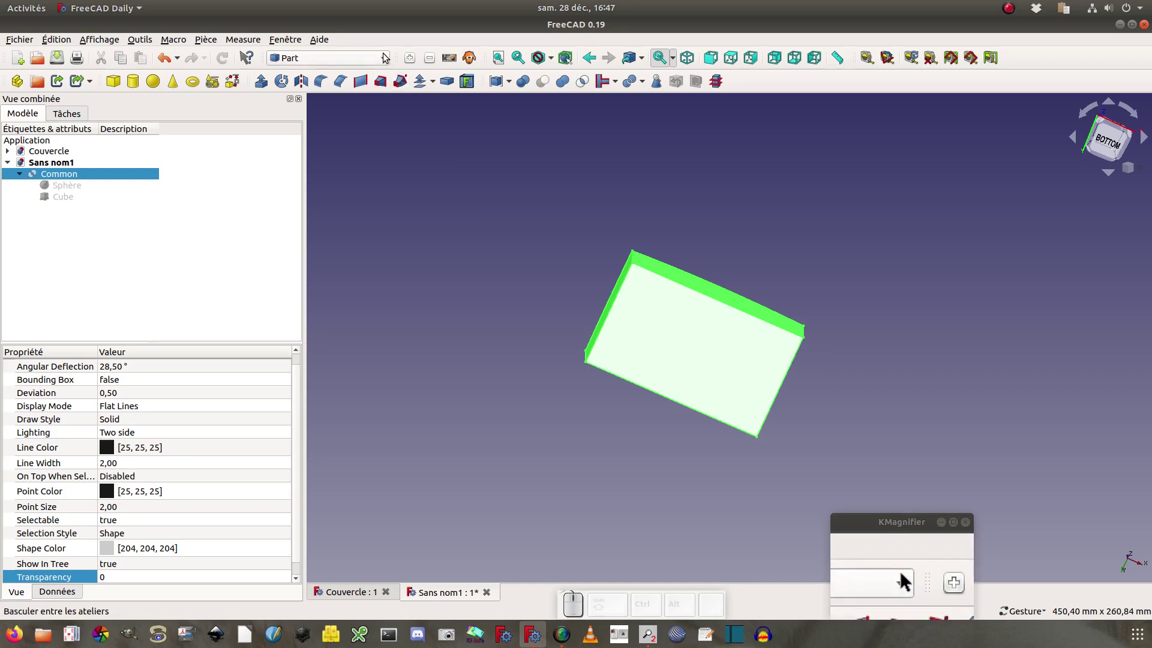
{"action": "left_click", "coordinate": [363, 57]}
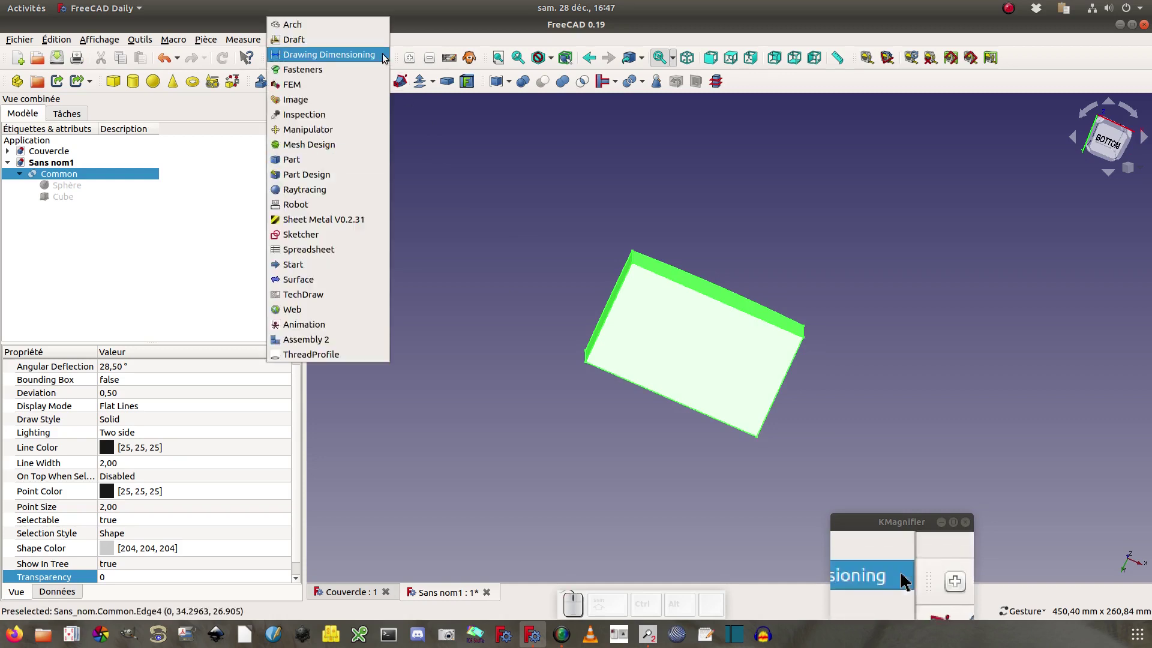
{"action": "left_click", "coordinate": [349, 40]}
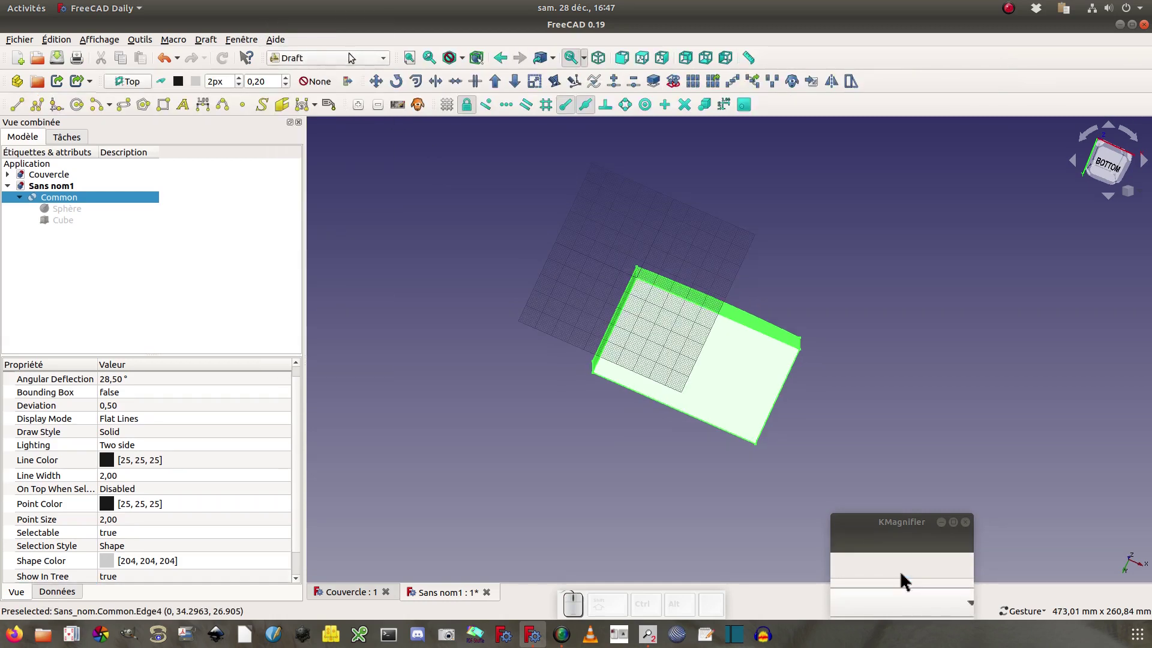
{"action": "left_click_drag", "start_coordinate": [453, 241], "coordinate": [450, 393]}
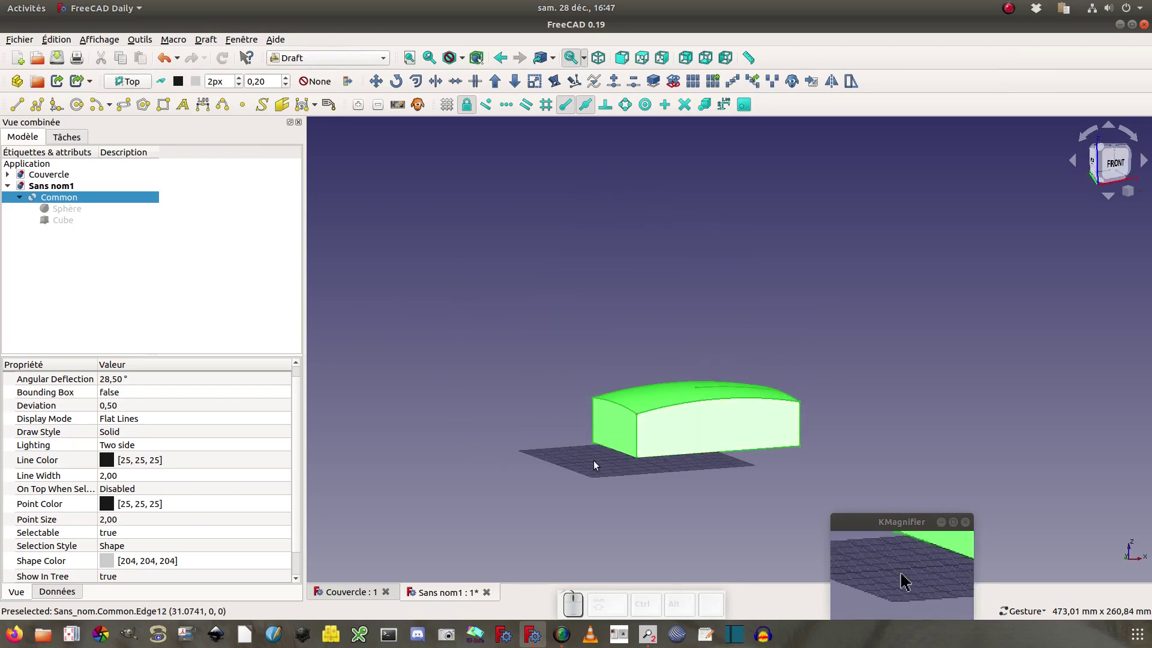
{"action": "left_click", "coordinate": [445, 107]}
{"action": "left_click_drag", "start_coordinate": [485, 368], "coordinate": [492, 233]}
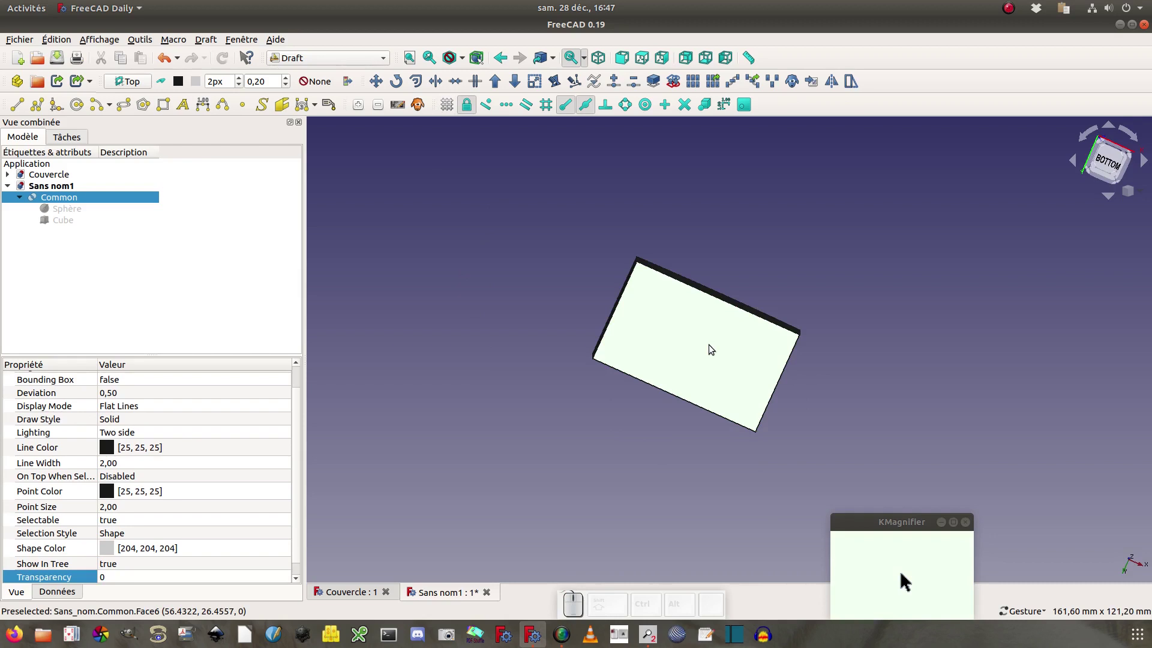
- Start a Draft Scale of the Common solid and set the X factor to 0.96, computing 96÷100 in the Calculator
{"action": "left_click", "coordinate": [534, 83]}
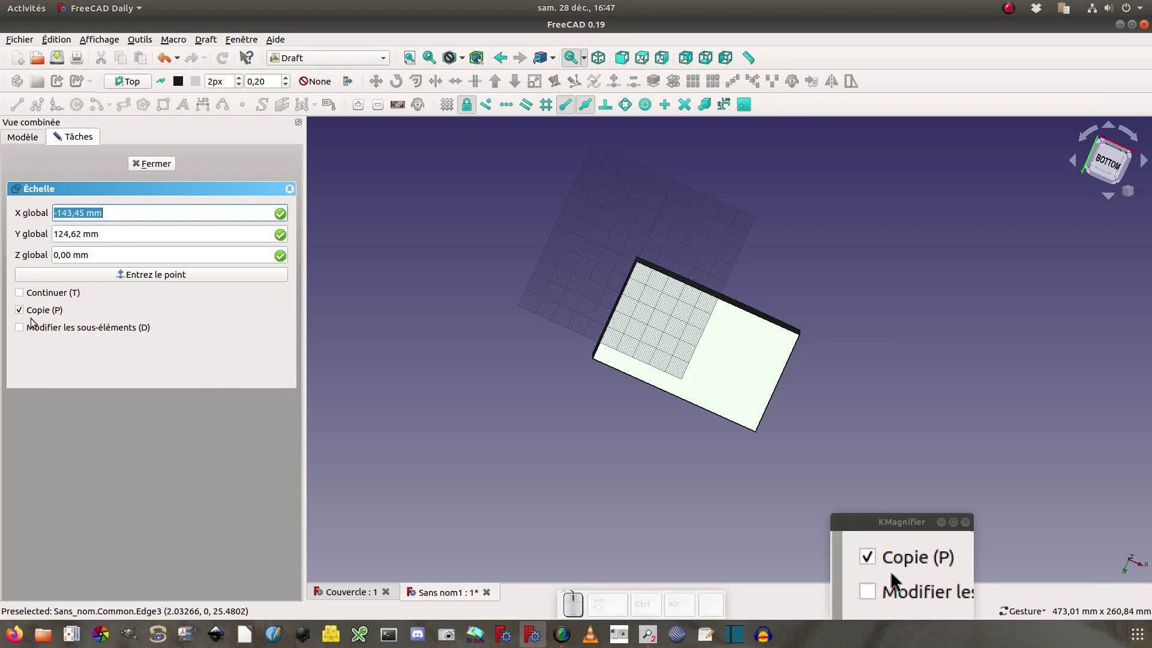
{"action": "left_click", "coordinate": [112, 276]}
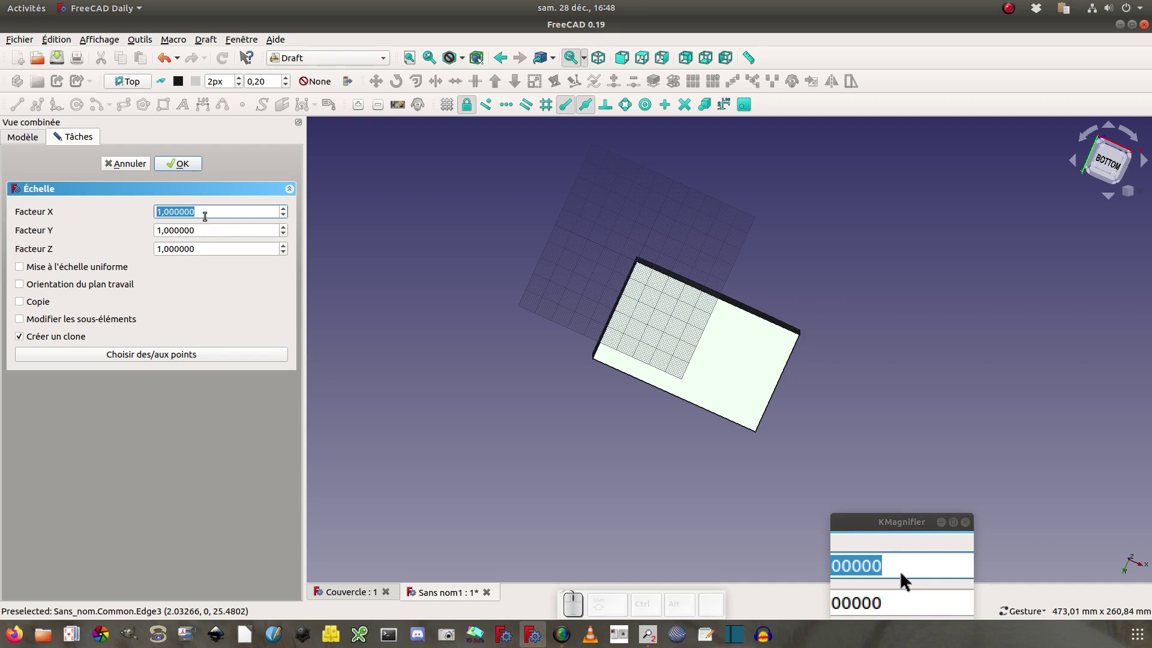
{"action": "key", "text": "ctrl+alt+c"}
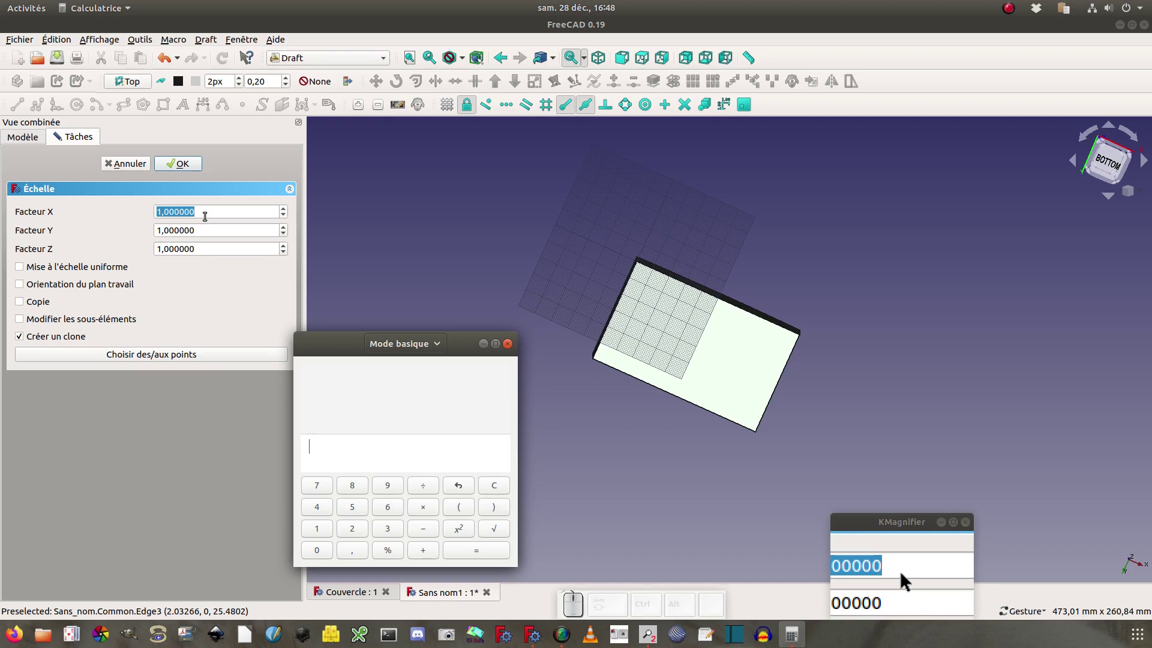
{"action": "type", "text": "9"}
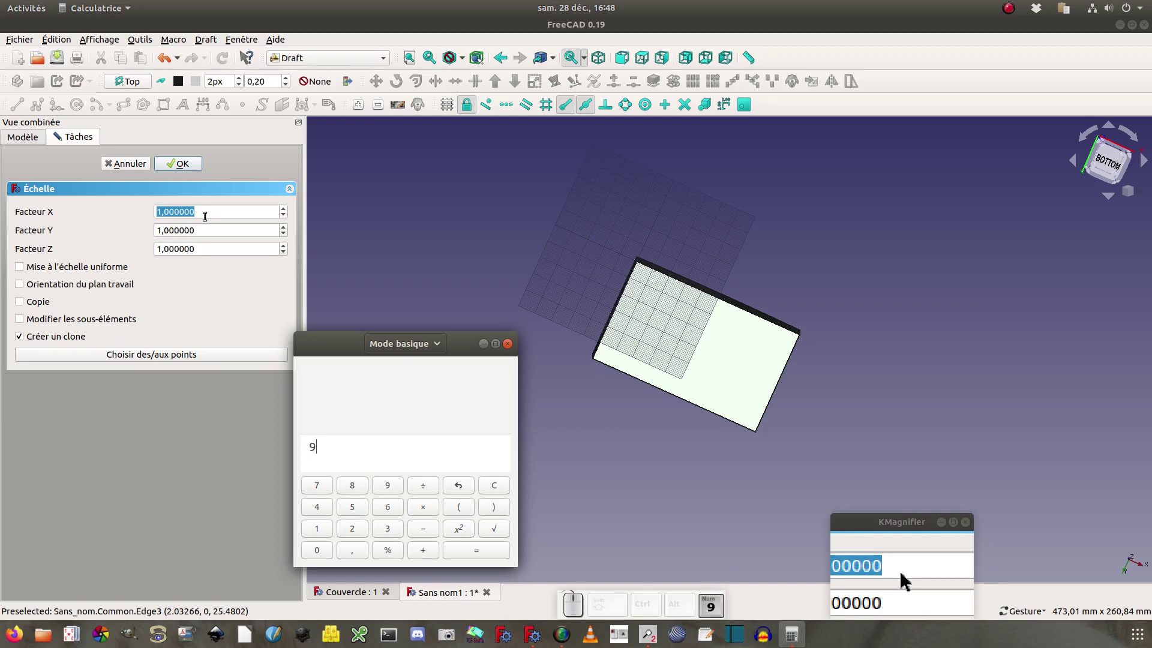
{"action": "type", "text": "6÷100"}
{"action": "key", "text": "Return"}
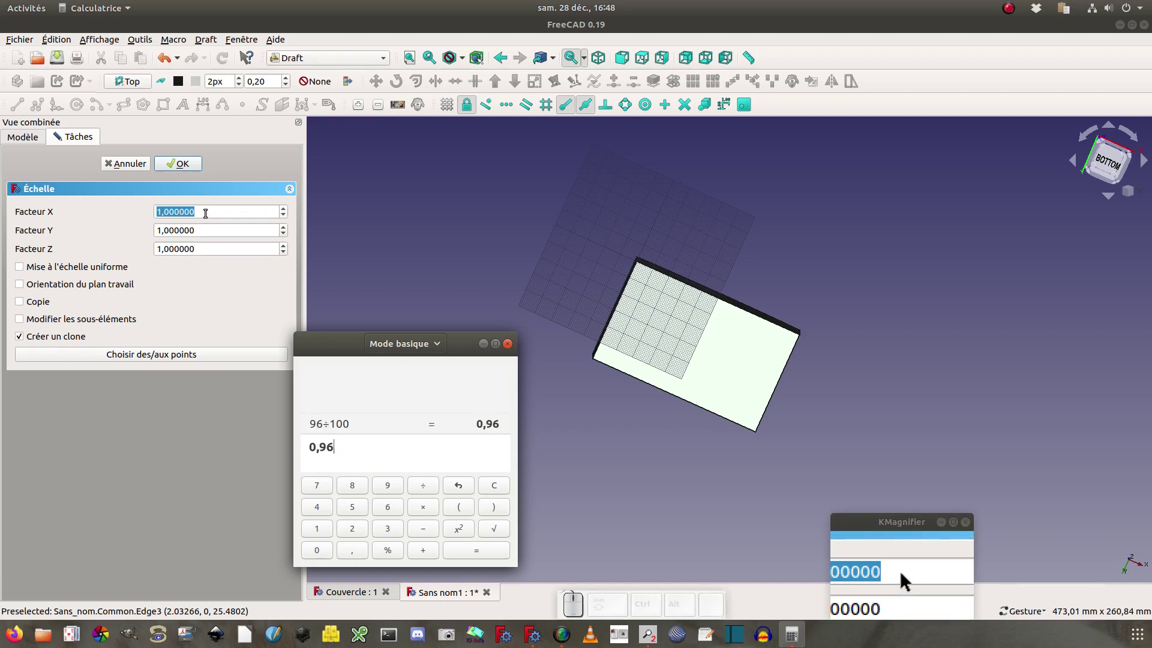
{"action": "left_click", "coordinate": [201, 212]}
{"action": "left_click_drag", "start_coordinate": [201, 213], "coordinate": [118, 211]}
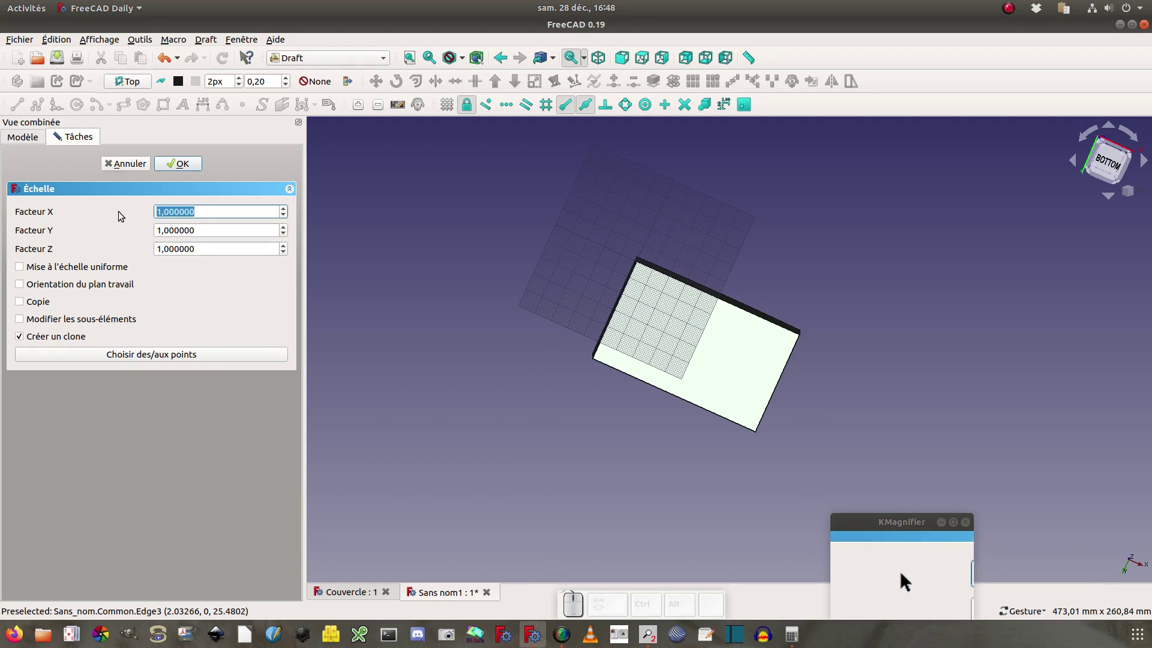
{"action": "type", "text": "0"}
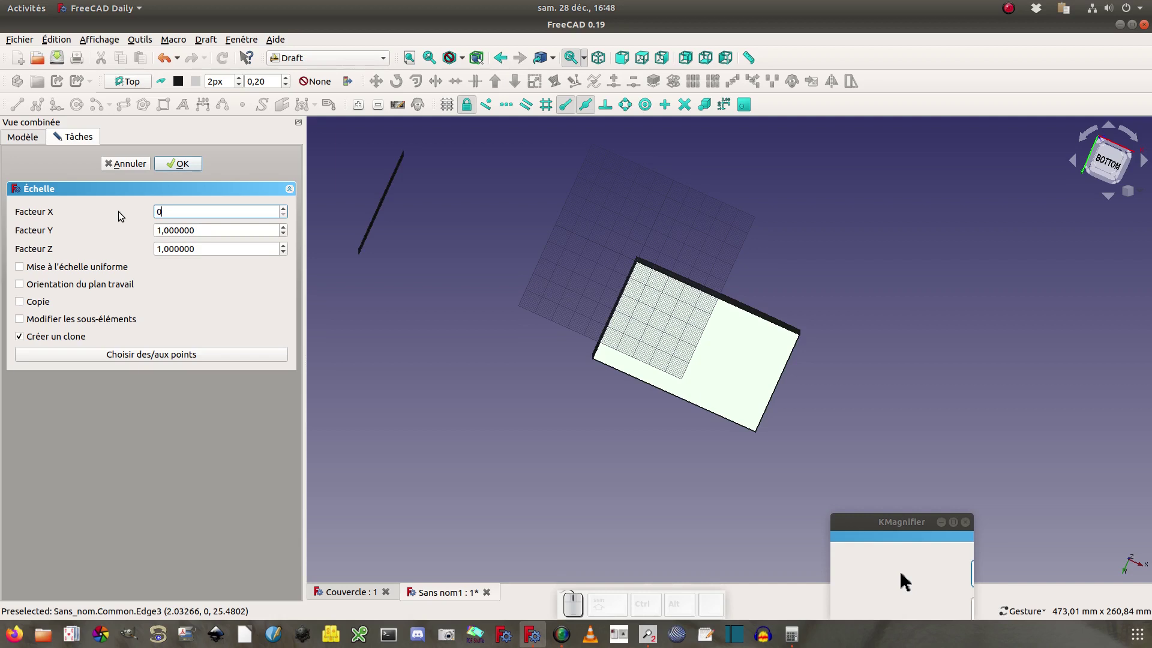
{"action": "type", "text": ",96"}
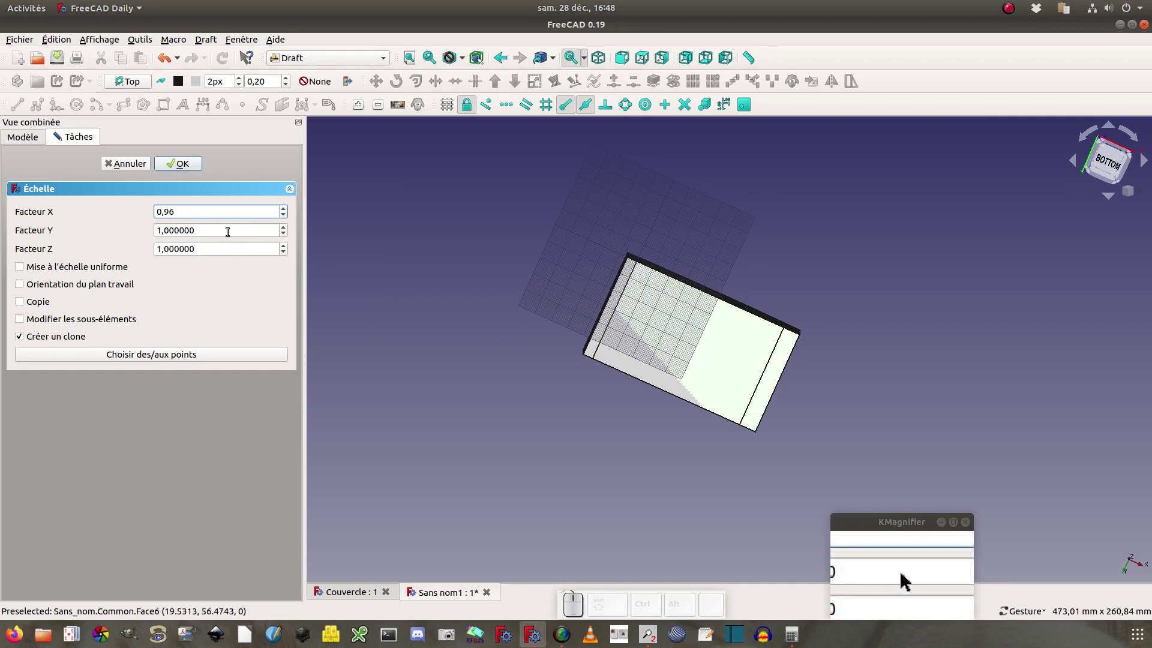
{"action": "key", "text": "Tab"}
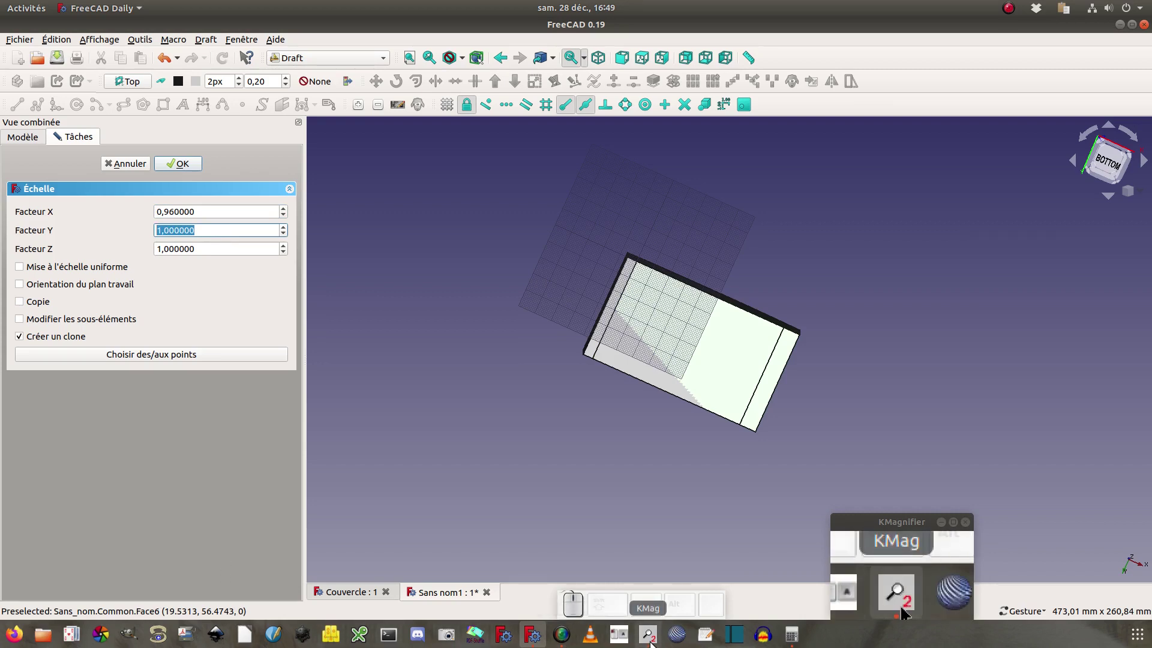
- Compute 56÷60 in the Calculator, set the Y scale factor to 0.93333 and create the scaled clone
{"action": "left_click", "coordinate": [792, 634]}
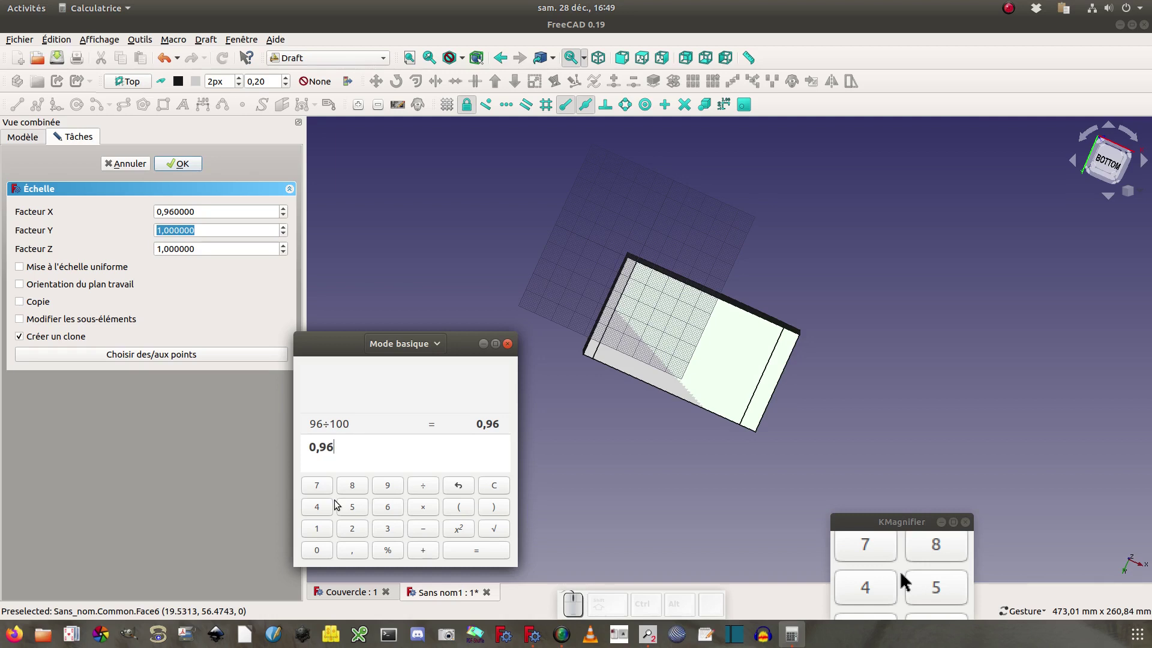
{"action": "type", "text": "56"}
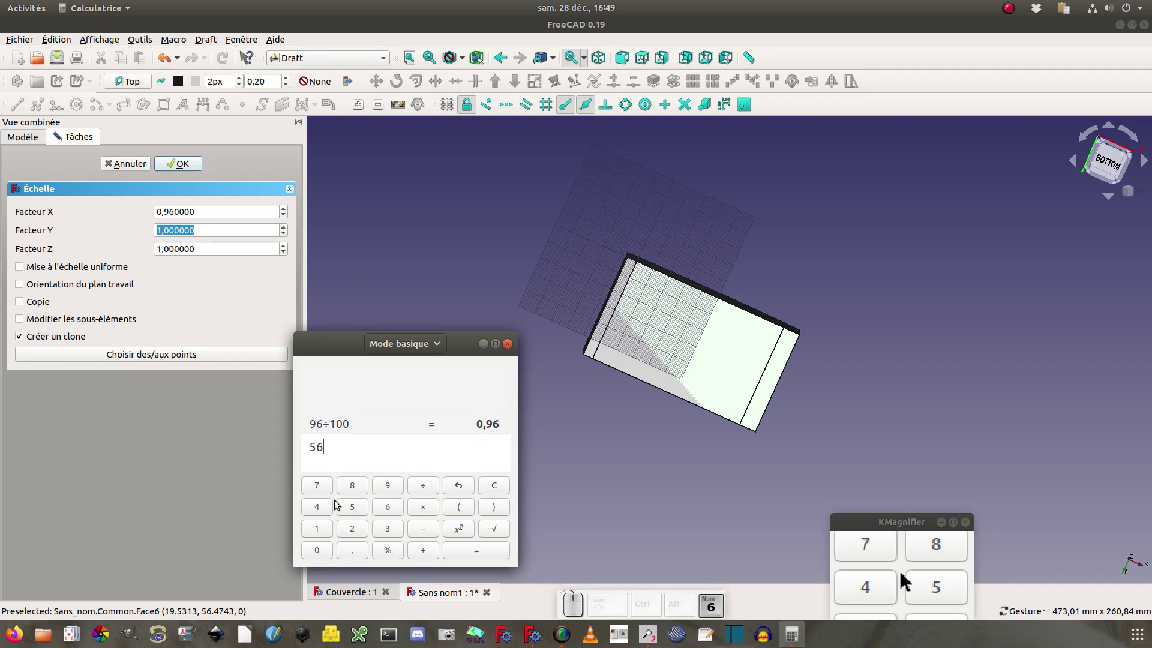
{"action": "type", "text": "/60"}
{"action": "key", "text": "KP_Enter"}
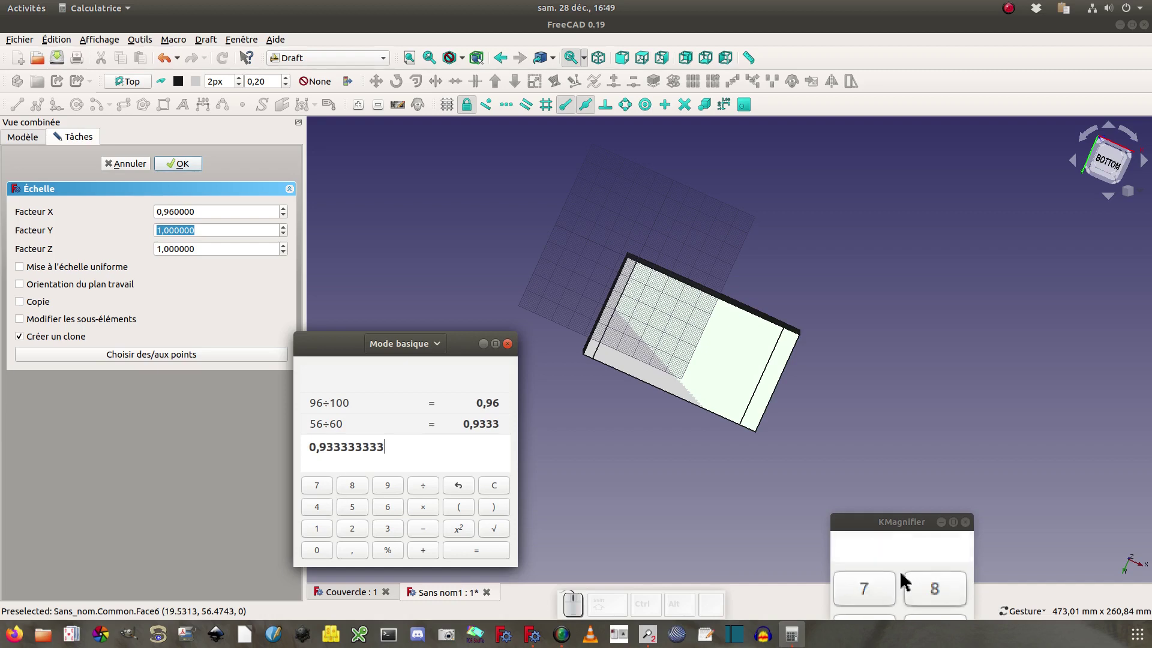
{"action": "left_click", "coordinate": [231, 233]}
{"action": "double_click", "coordinate": [232, 234]}
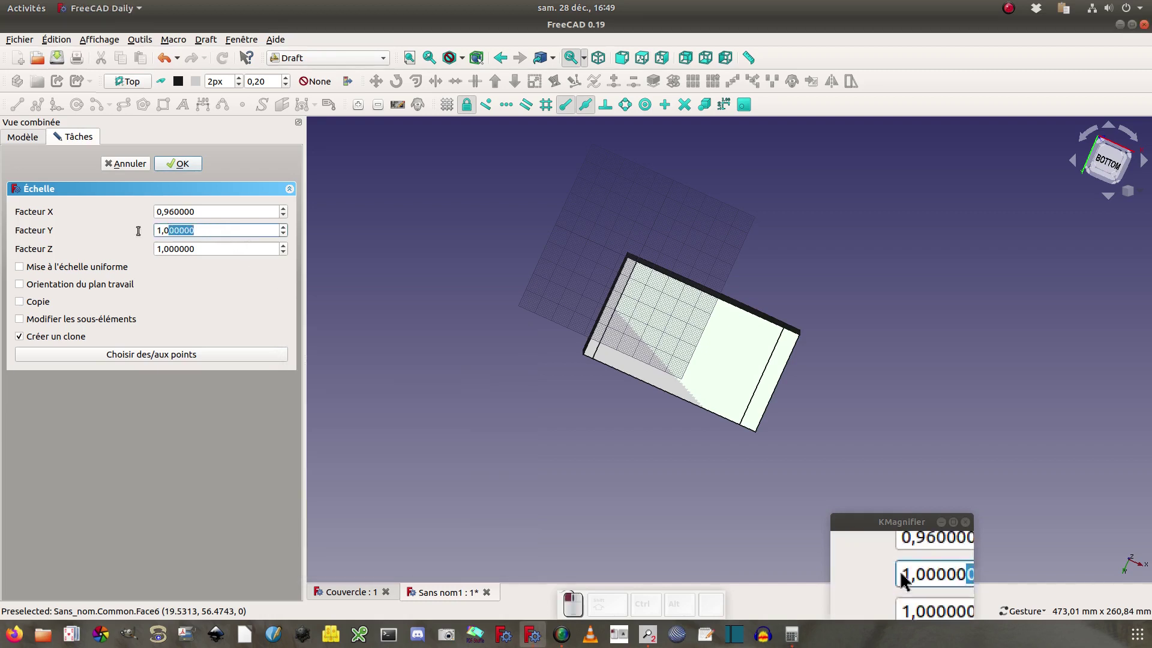
{"action": "type", "text": "0"}
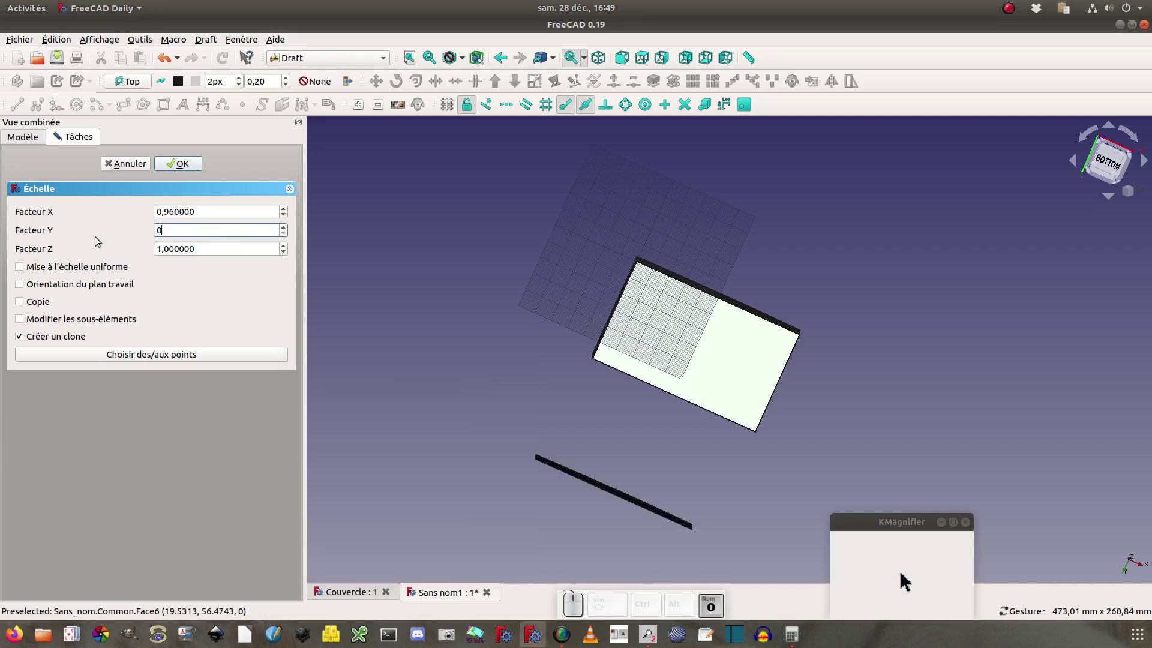
{"action": "type", "text": ",93333"}
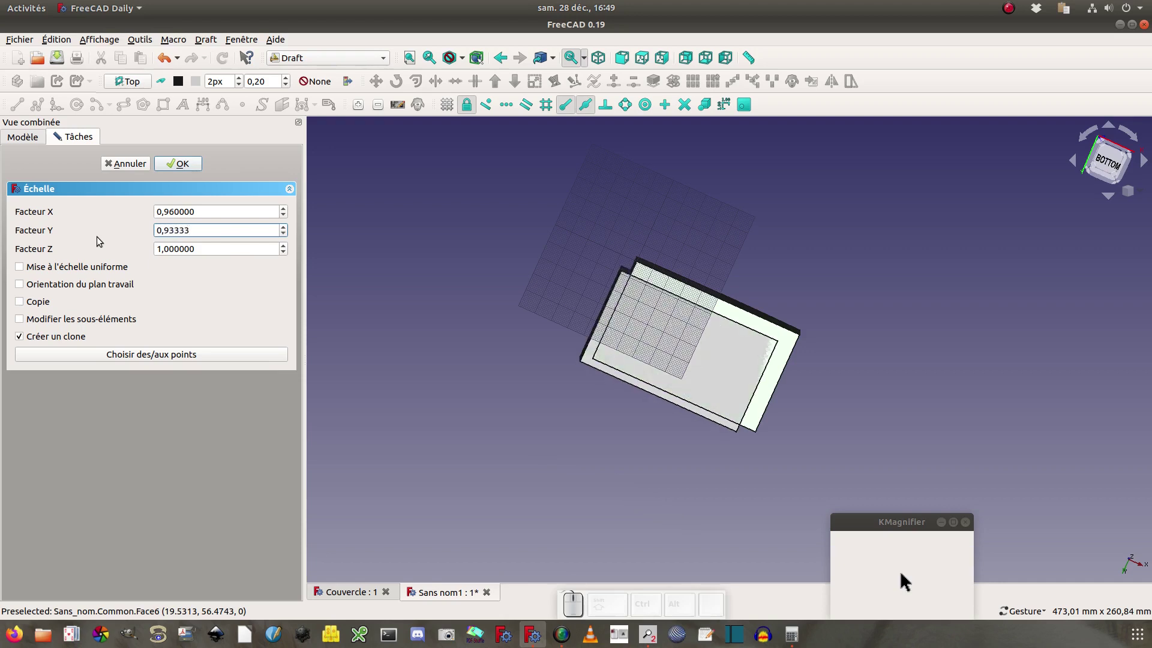
{"action": "left_click", "coordinate": [178, 164]}
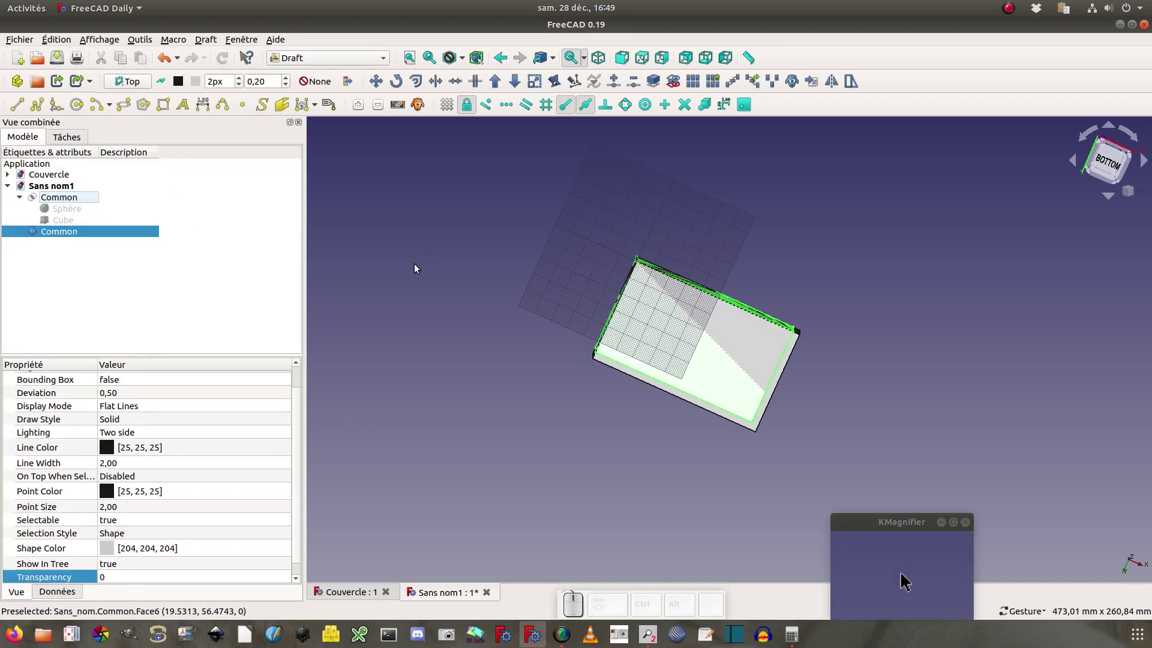
- Hide the Draft grid again and switch back to the Part workbench
{"action": "left_click", "coordinate": [446, 104]}
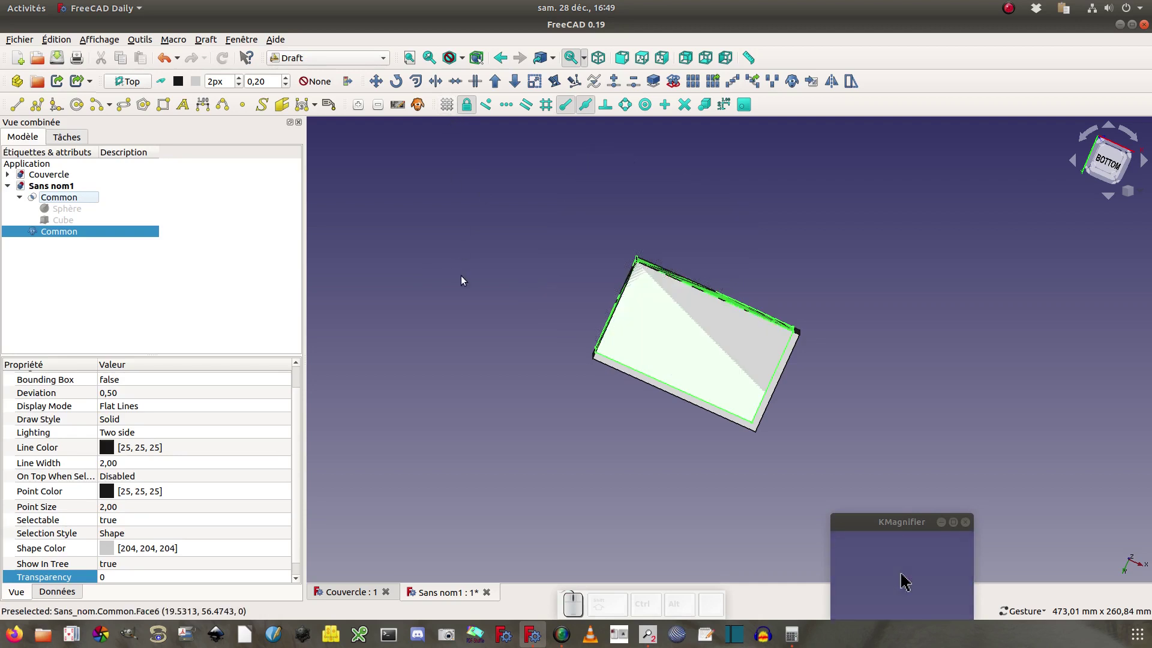
{"action": "left_click", "coordinate": [331, 58]}
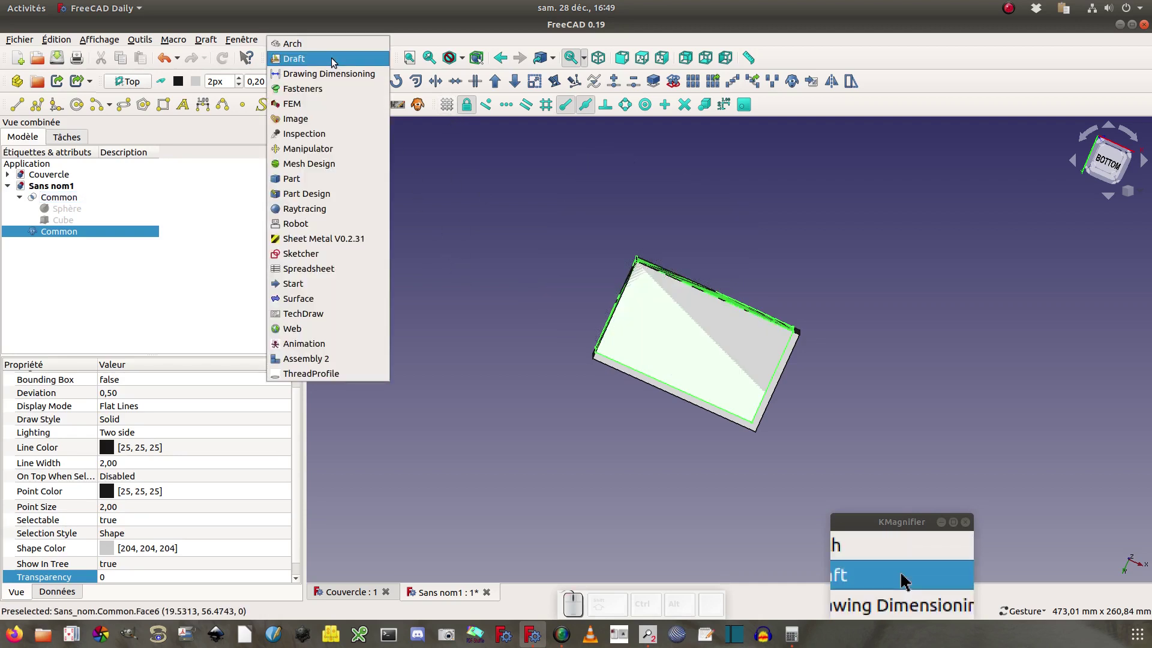
{"action": "left_click", "coordinate": [317, 178]}
{"action": "mouse_move", "coordinate": [480, 247]}
{"action": "left_mouse_down"}
{"action": "mouse_move", "coordinate": [470, 407]}
{"action": "mouse_move", "coordinate": [480, 249]}
{"action": "left_mouse_up"}
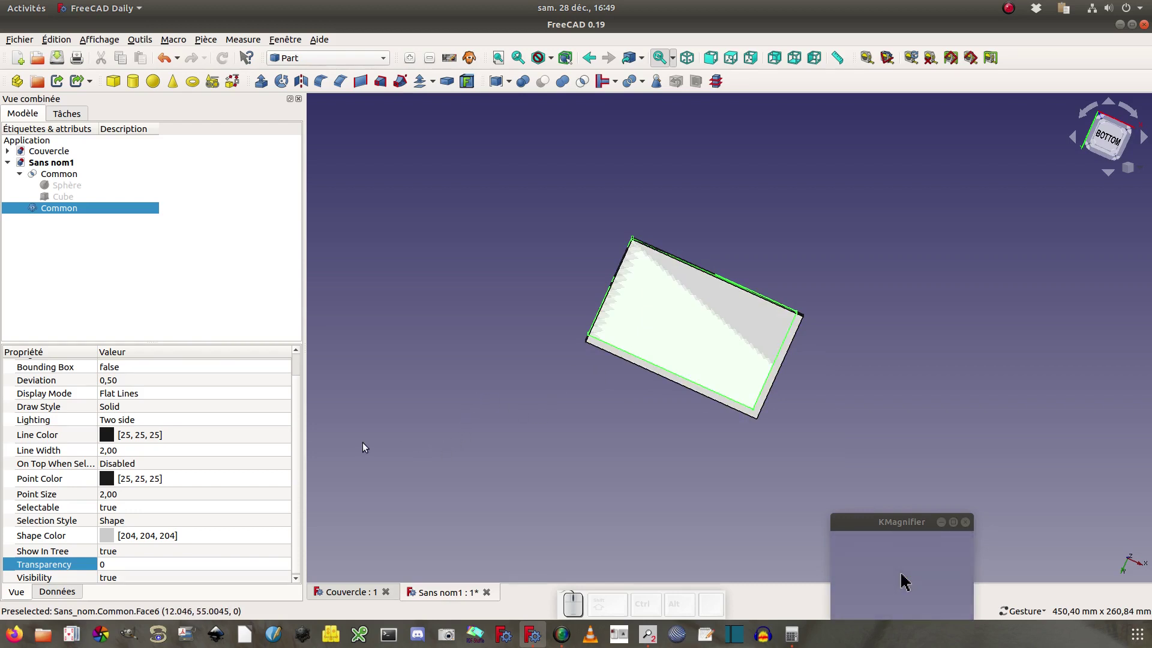
- Edit the placement of the scaled clone and set its X translation to 2 mm
{"action": "left_click_drag", "start_coordinate": [297, 433], "coordinate": [297, 394]}
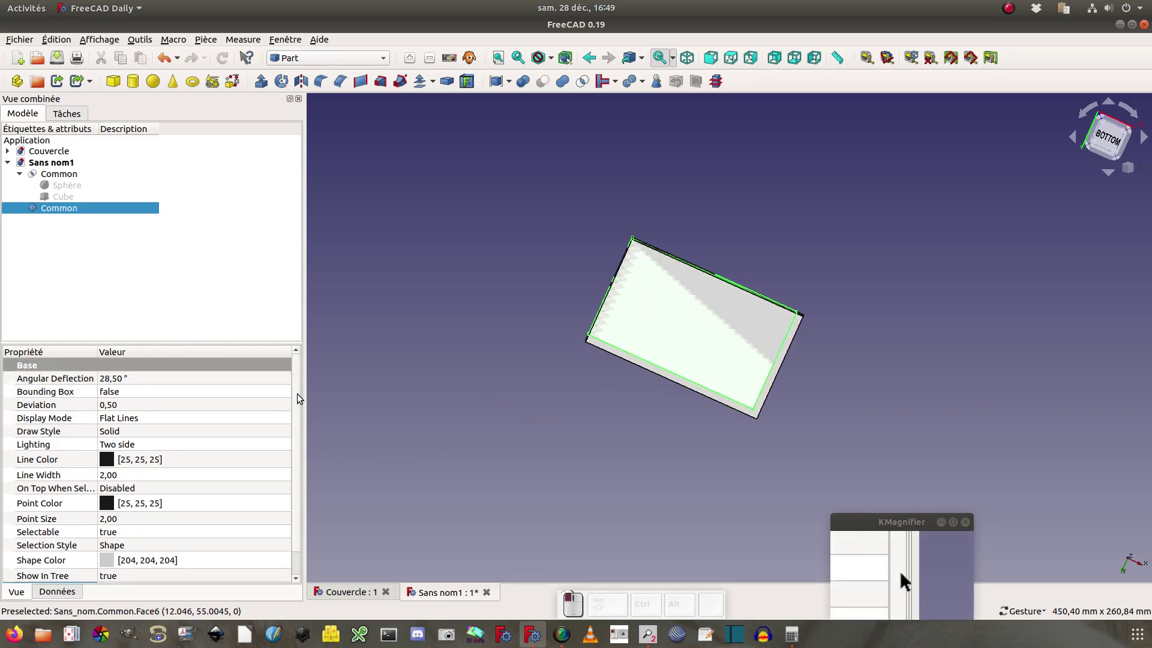
{"action": "left_click", "coordinate": [56, 591]}
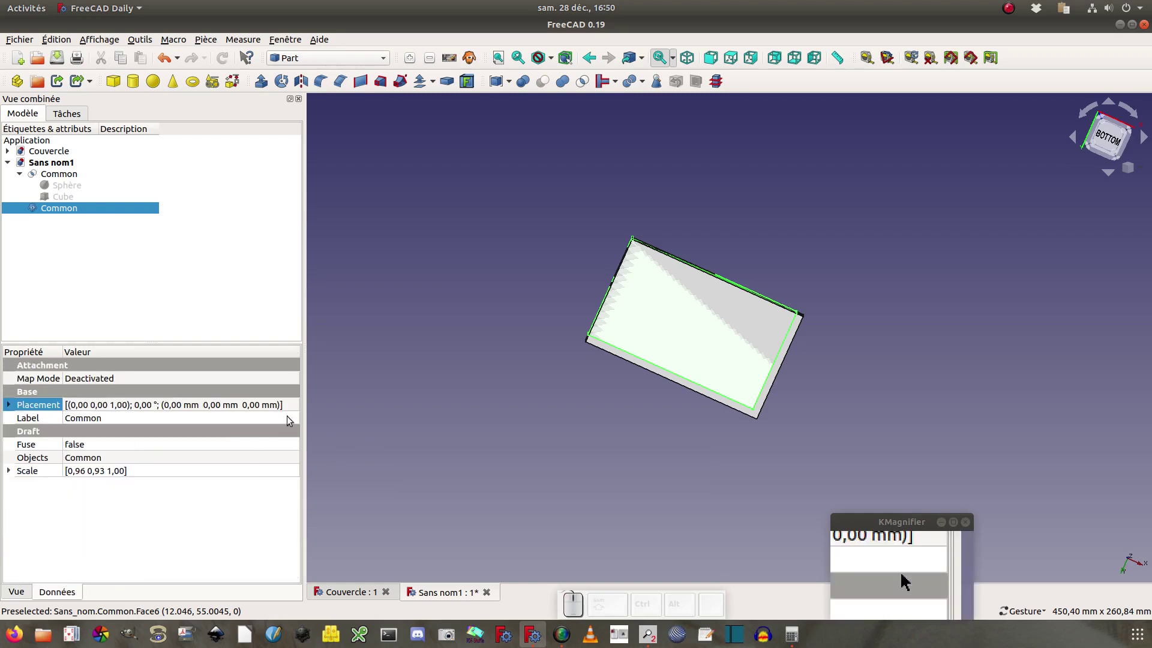
{"action": "left_click", "coordinate": [288, 407]}
{"action": "left_click", "coordinate": [289, 401]}
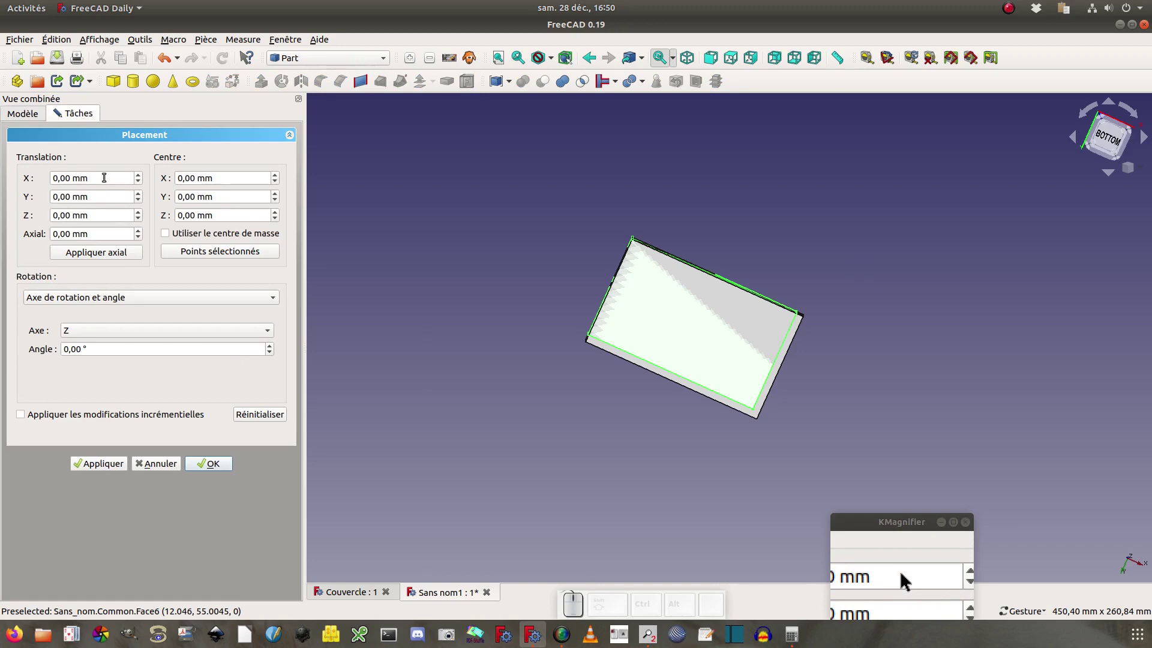
{"action": "scroll", "coordinate": [103, 178], "scroll_direction": "down", "scroll_amount": 1}
{"action": "scroll", "coordinate": [104, 177], "scroll_direction": "up", "scroll_amount": 1}
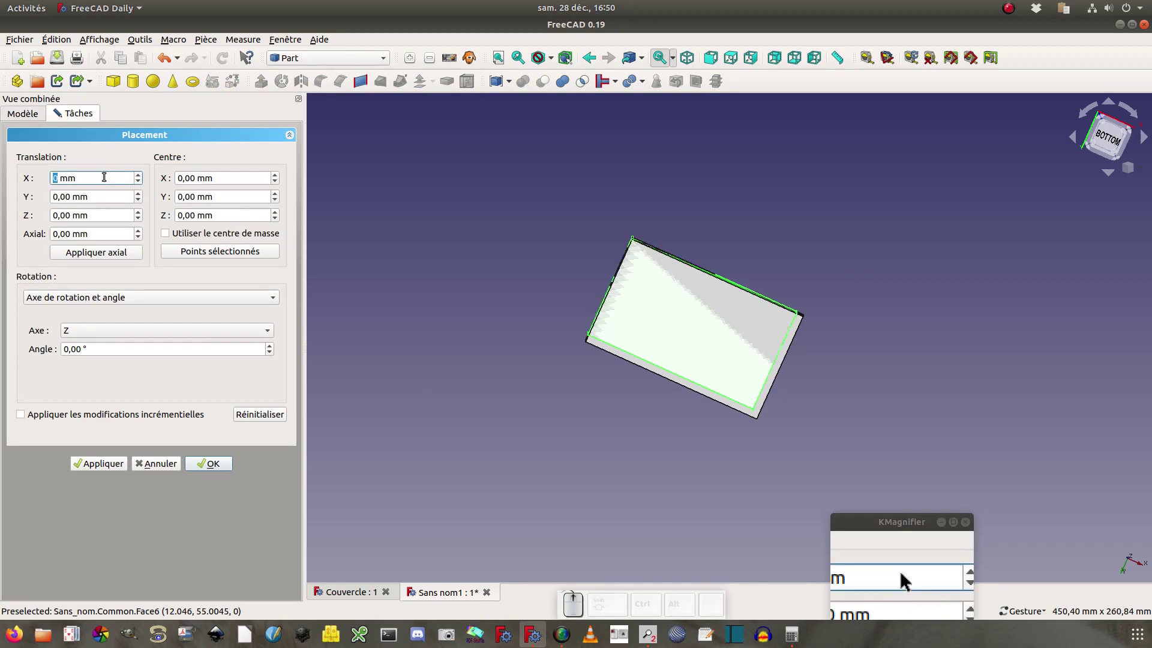
{"action": "scroll", "coordinate": [104, 178], "scroll_direction": "up", "scroll_amount": 1}
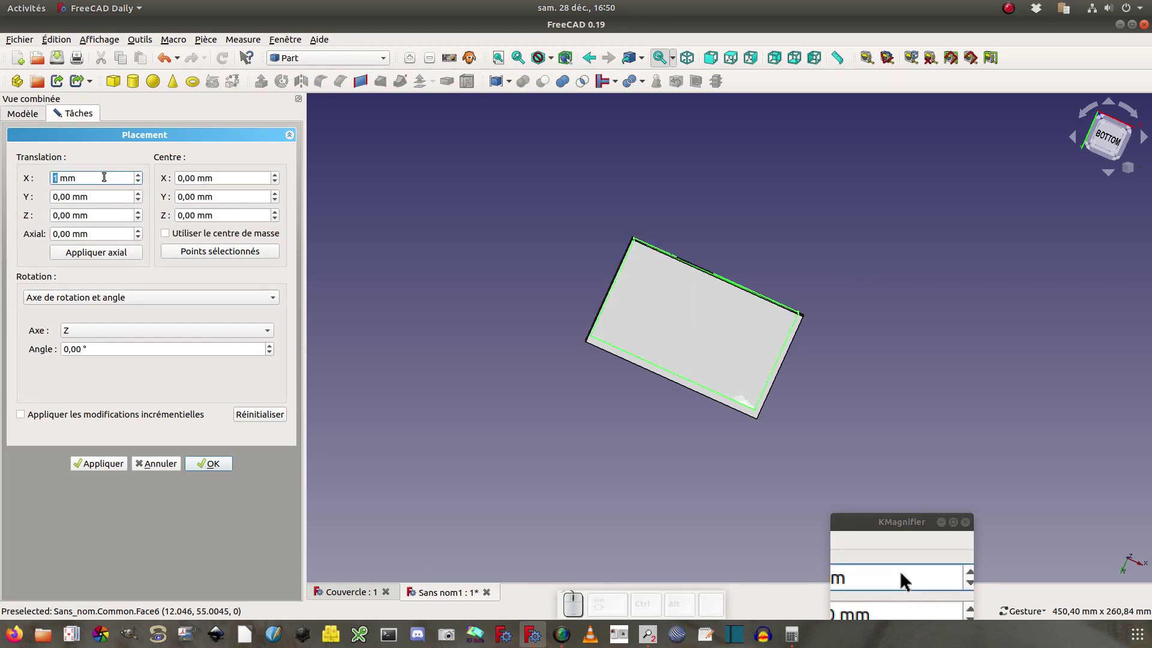
{"action": "scroll", "coordinate": [104, 178], "scroll_direction": "up", "scroll_amount": 1}
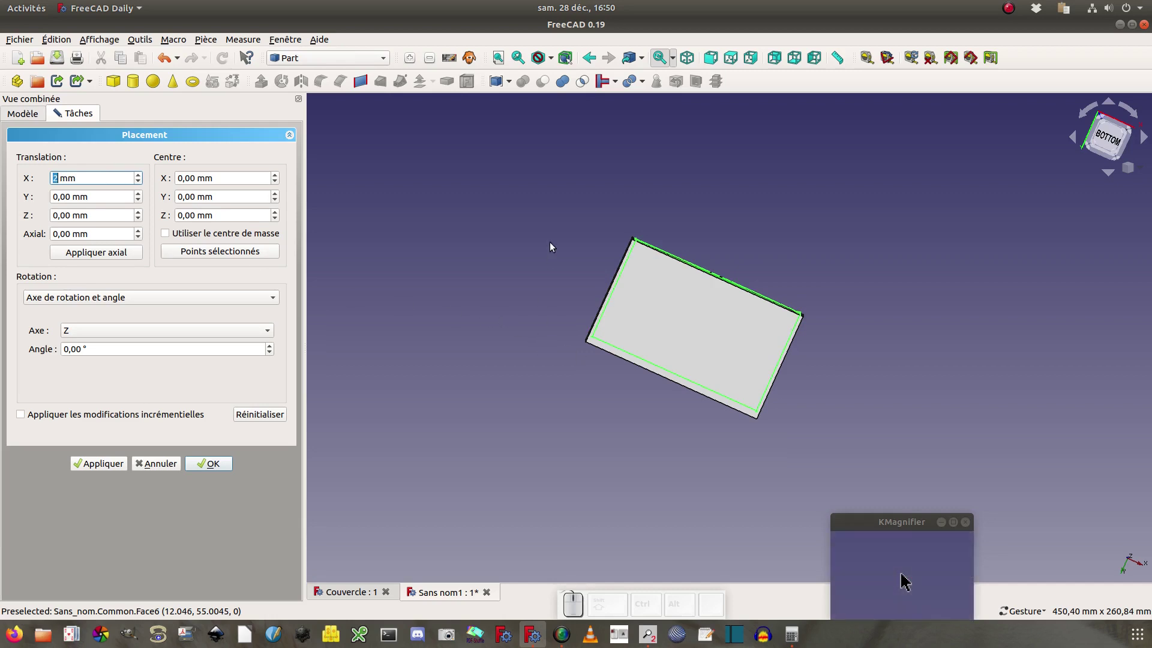
- Set the scaled clone's Y translation to 2 mm
{"action": "scroll", "coordinate": [510, 251], "scroll_direction": "up", "scroll_amount": 3}
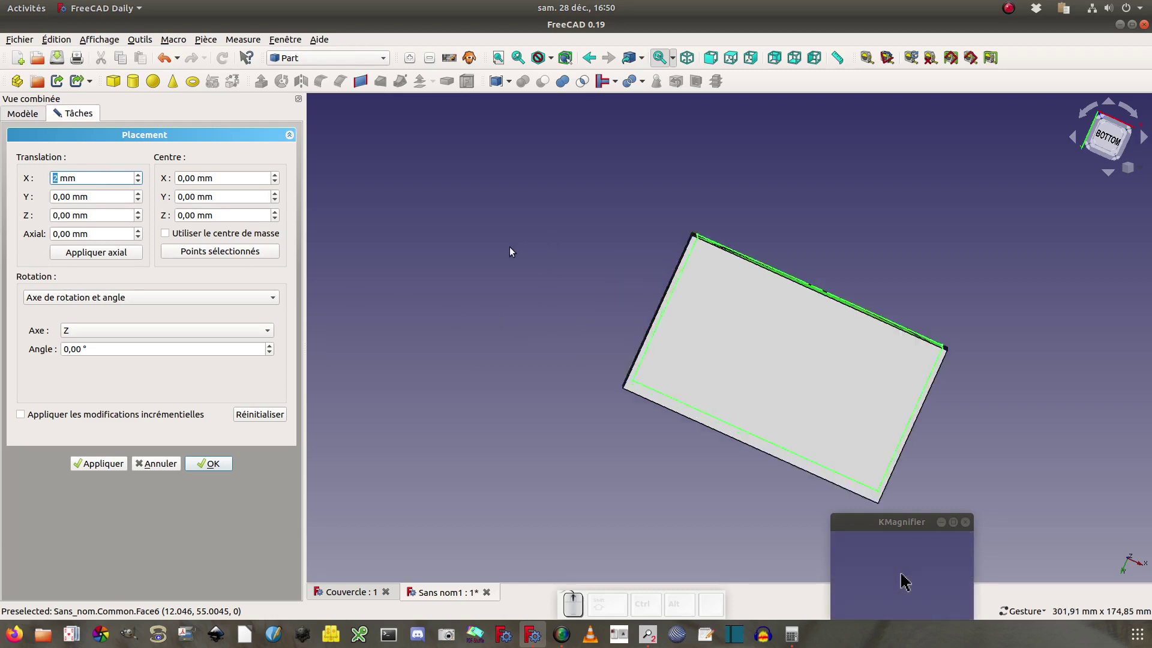
{"action": "scroll", "coordinate": [485, 225], "scroll_direction": "down", "scroll_amount": 1}
{"action": "right_click_drag", "start_coordinate": [485, 225], "coordinate": [394, 172]}
{"action": "left_click", "coordinate": [104, 197]}
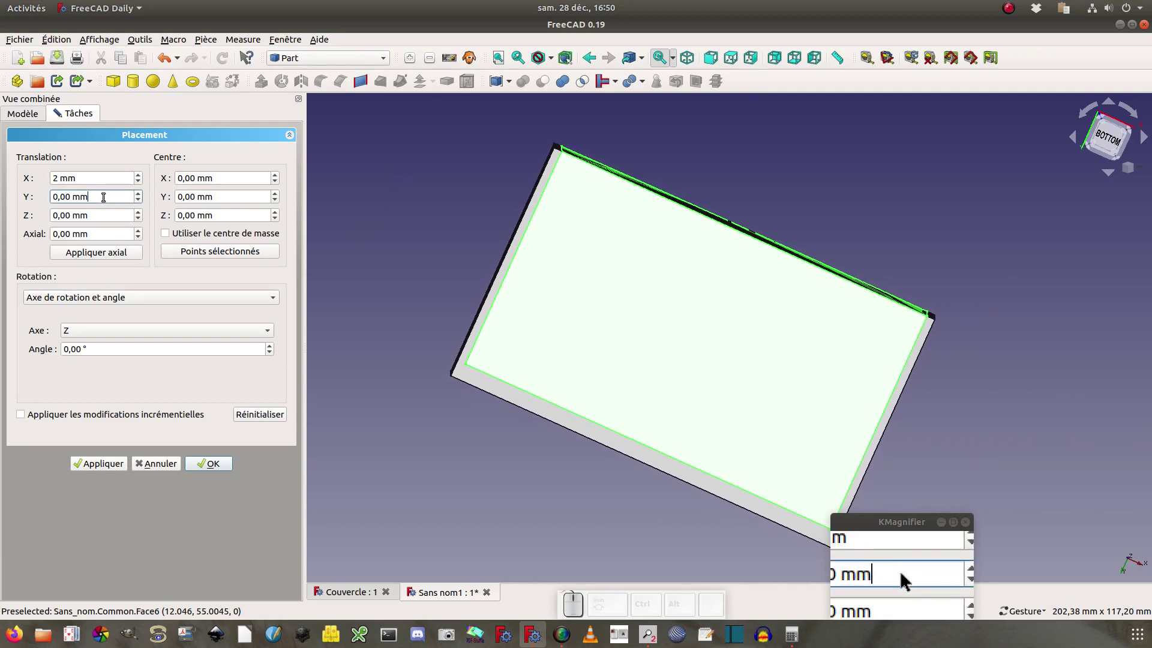
{"action": "scroll", "coordinate": [104, 197], "scroll_direction": "up", "scroll_amount": 1}
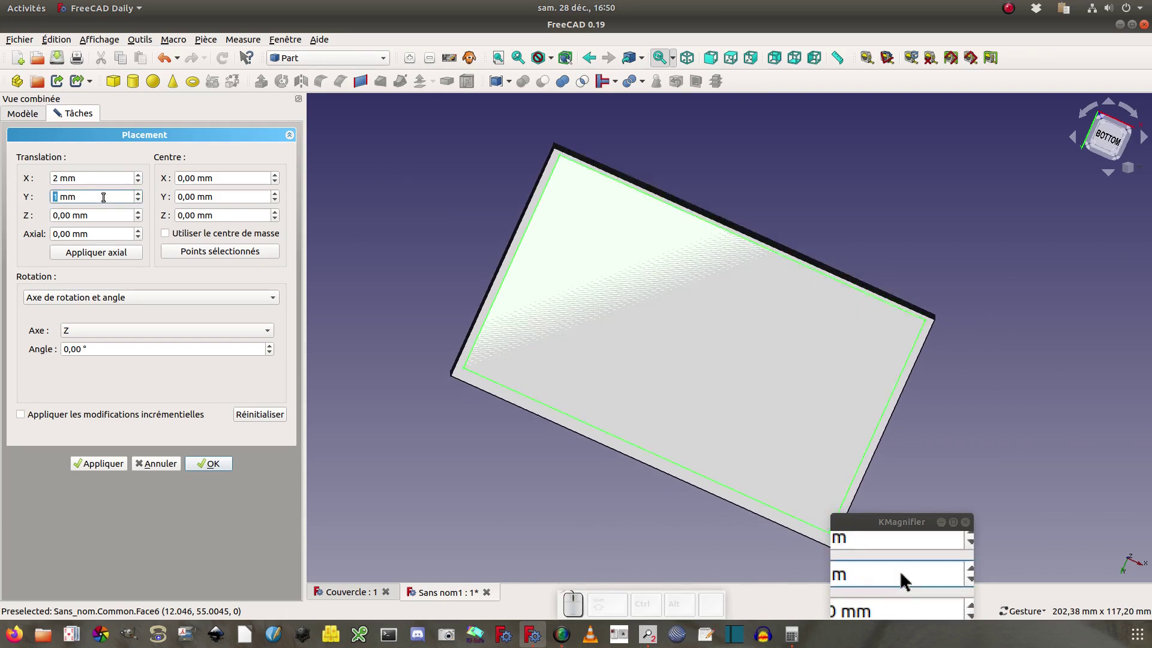
{"action": "scroll", "coordinate": [104, 197], "scroll_direction": "up", "scroll_amount": 1}
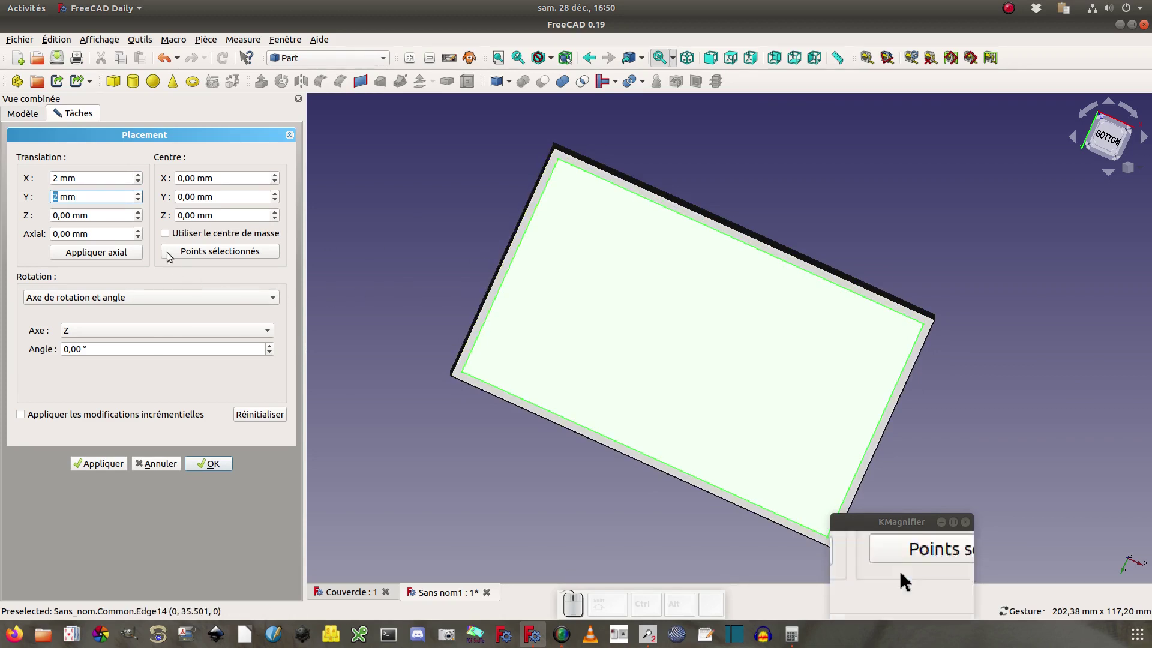
- Set the scaled clone's Z translation to -2 mm, apply the placement and show the solids from the front
{"action": "left_click", "coordinate": [108, 215]}
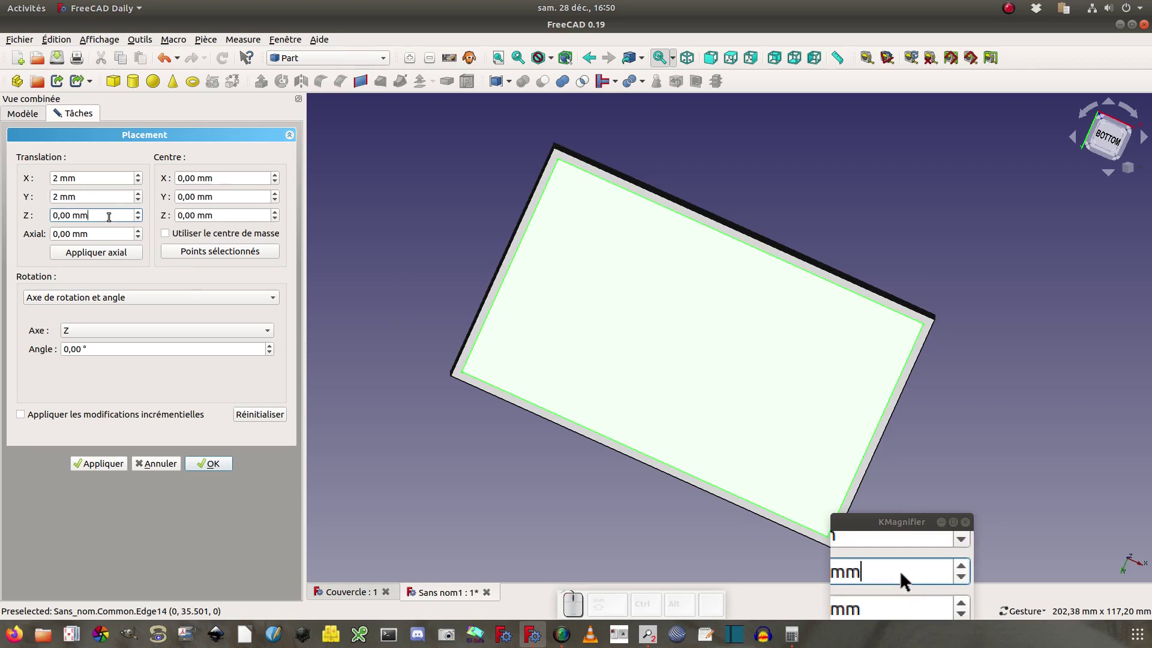
{"action": "key", "text": "Down"}
{"action": "key", "text": "Down"}
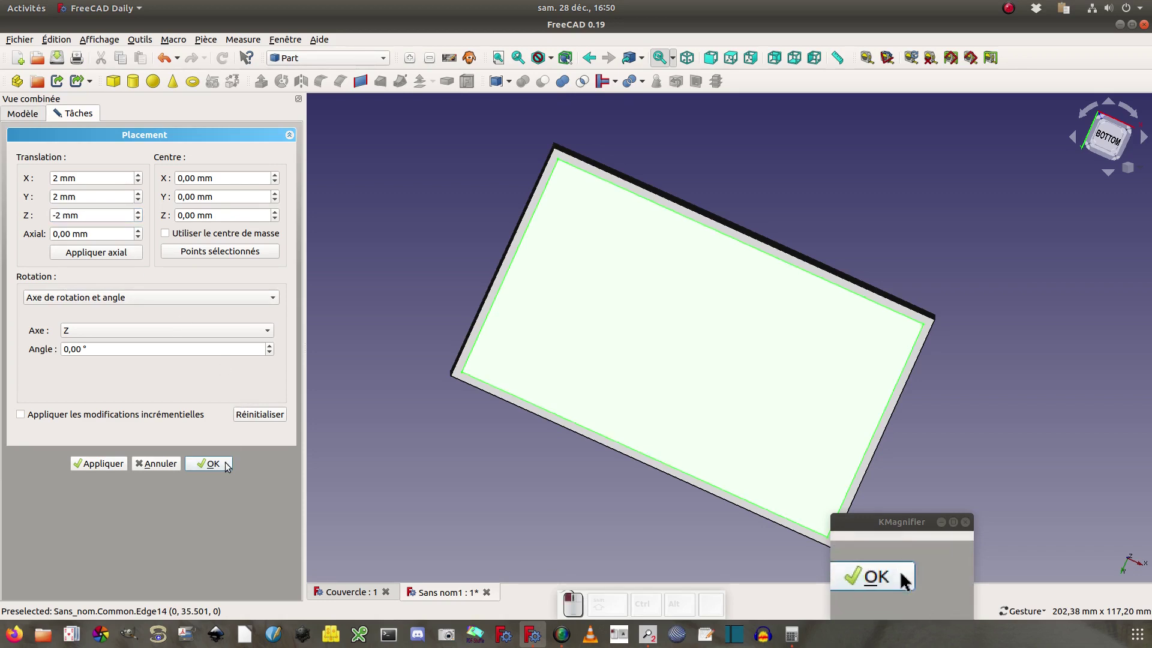
{"action": "left_click", "coordinate": [209, 463]}
{"action": "left_click_drag", "start_coordinate": [405, 184], "coordinate": [393, 244]}
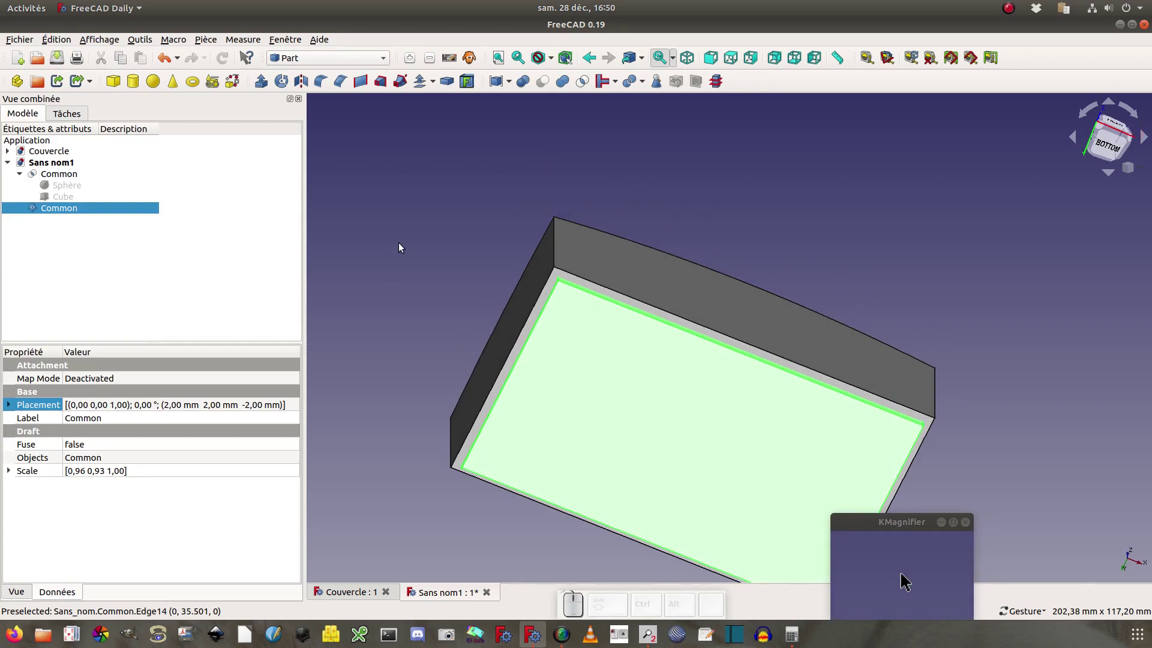
{"action": "left_click", "coordinate": [705, 57]}
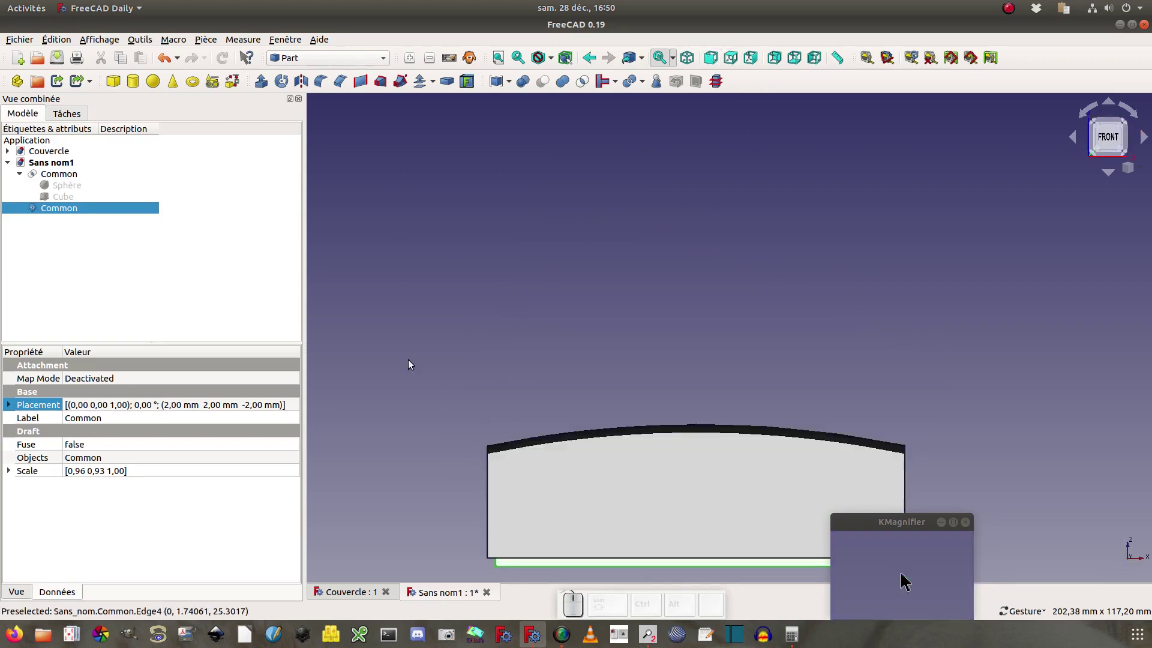
{"action": "right_click_drag", "start_coordinate": [719, 362], "coordinate": [653, 194]}
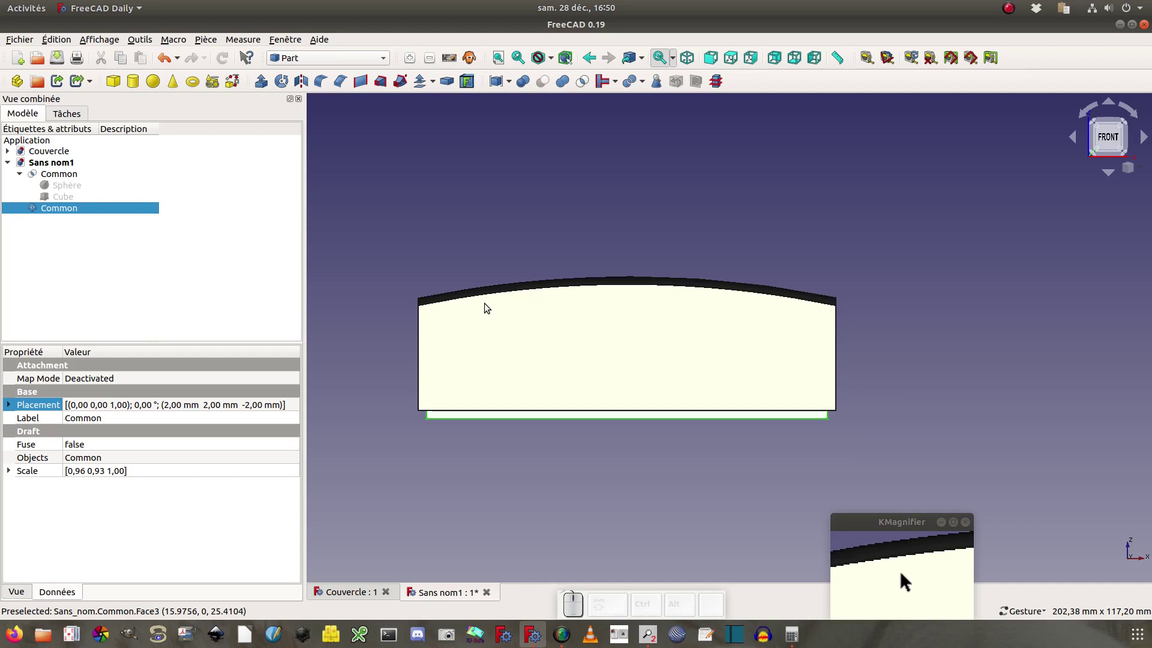
- Subtract the scaled clone from the original Common solid with a Boolean cut to hollow out the lid
{"action": "left_click", "coordinate": [58, 174]}
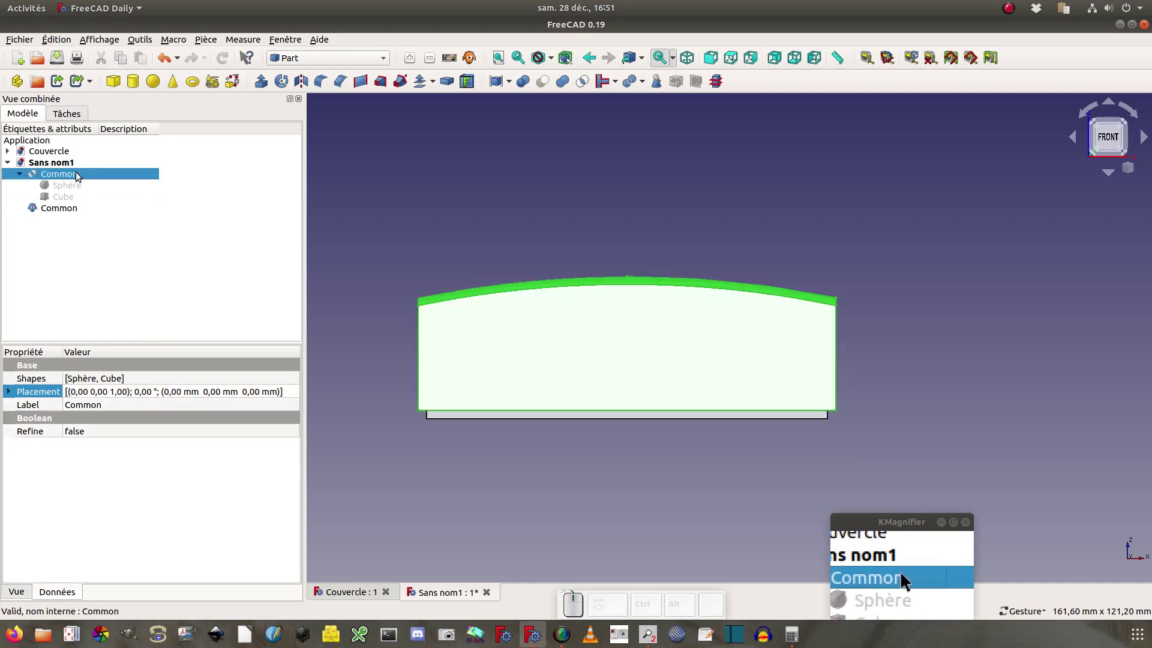
{"action": "left_click", "coordinate": [59, 209], "text": "ctrl"}
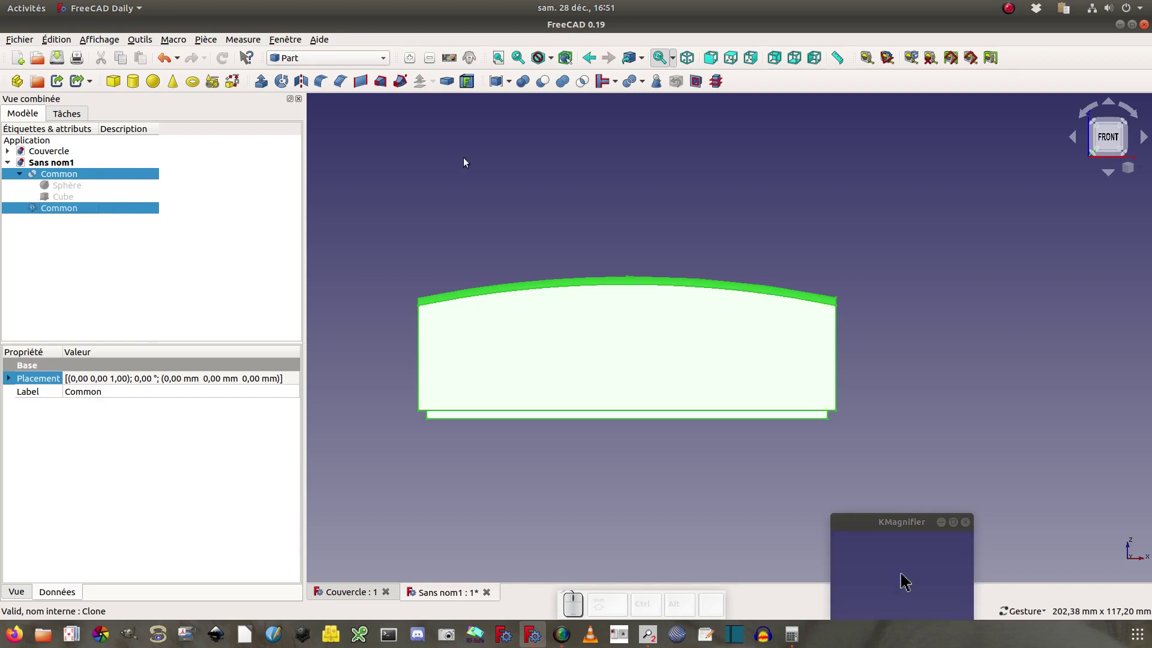
{"action": "left_click", "coordinate": [543, 82]}
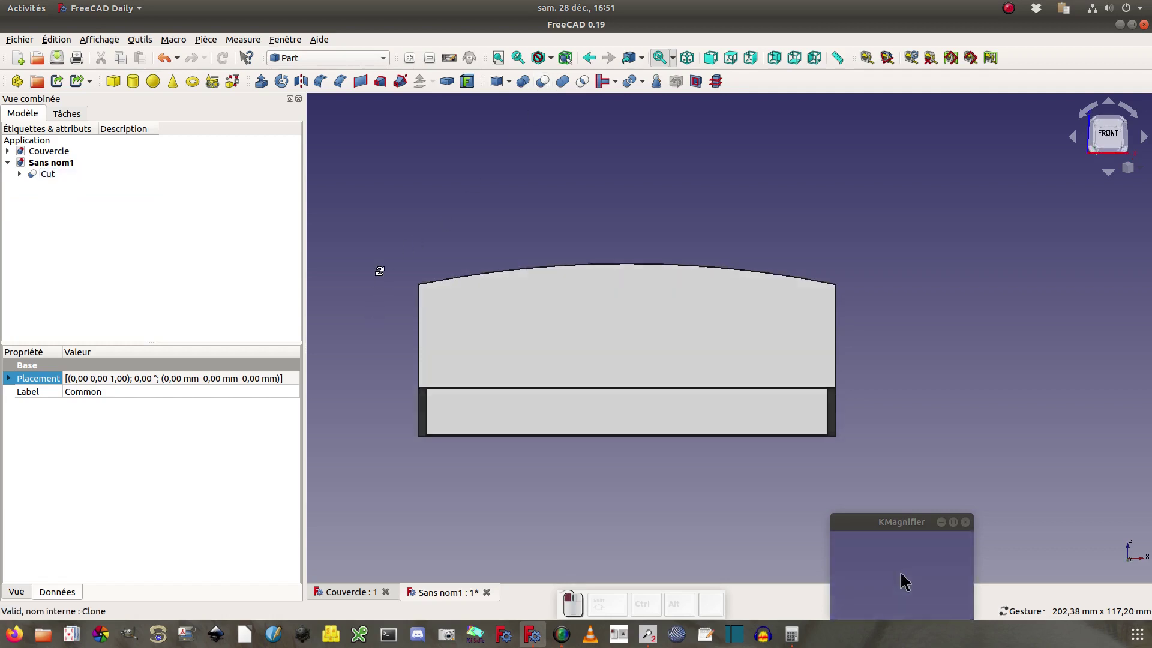
{"action": "left_click_drag", "start_coordinate": [379, 271], "coordinate": [540, 374]}
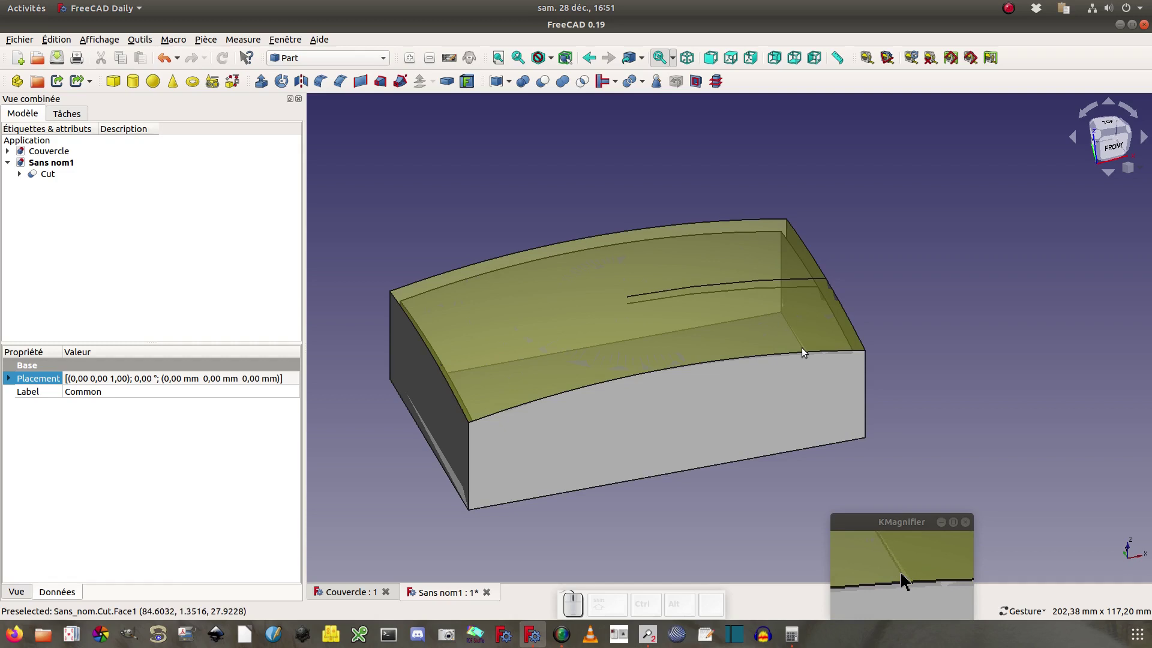
- Make the Cut solid fully opaque by changing its transparency to 1 and back to 0
{"action": "left_click", "coordinate": [52, 174]}
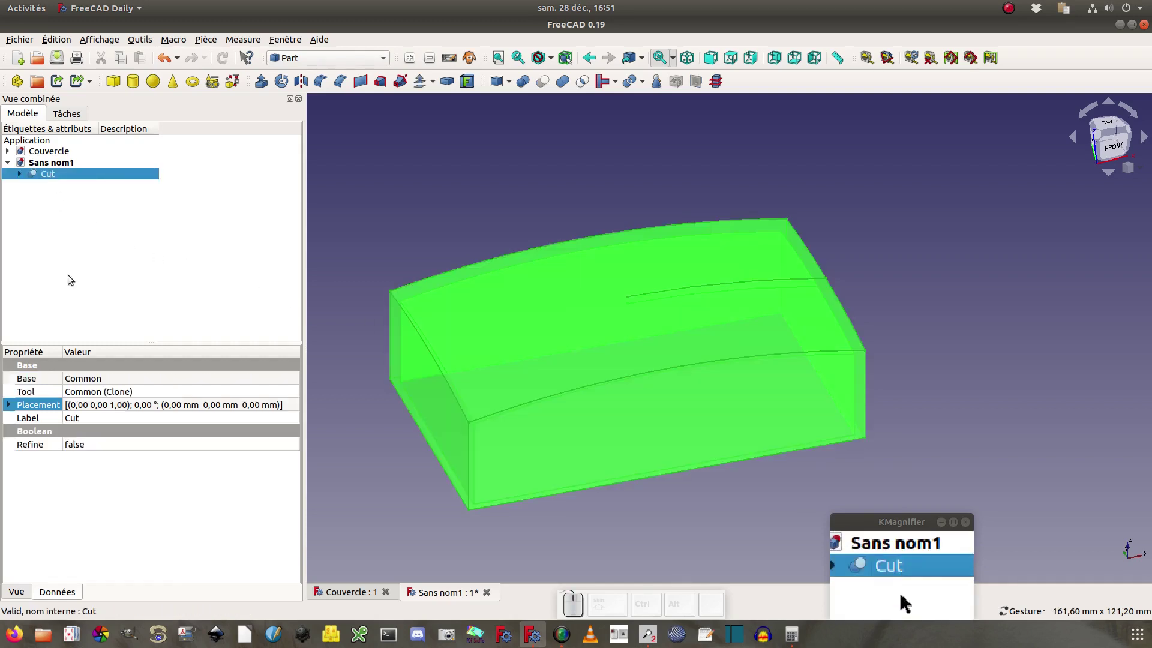
{"action": "left_click", "coordinate": [23, 590]}
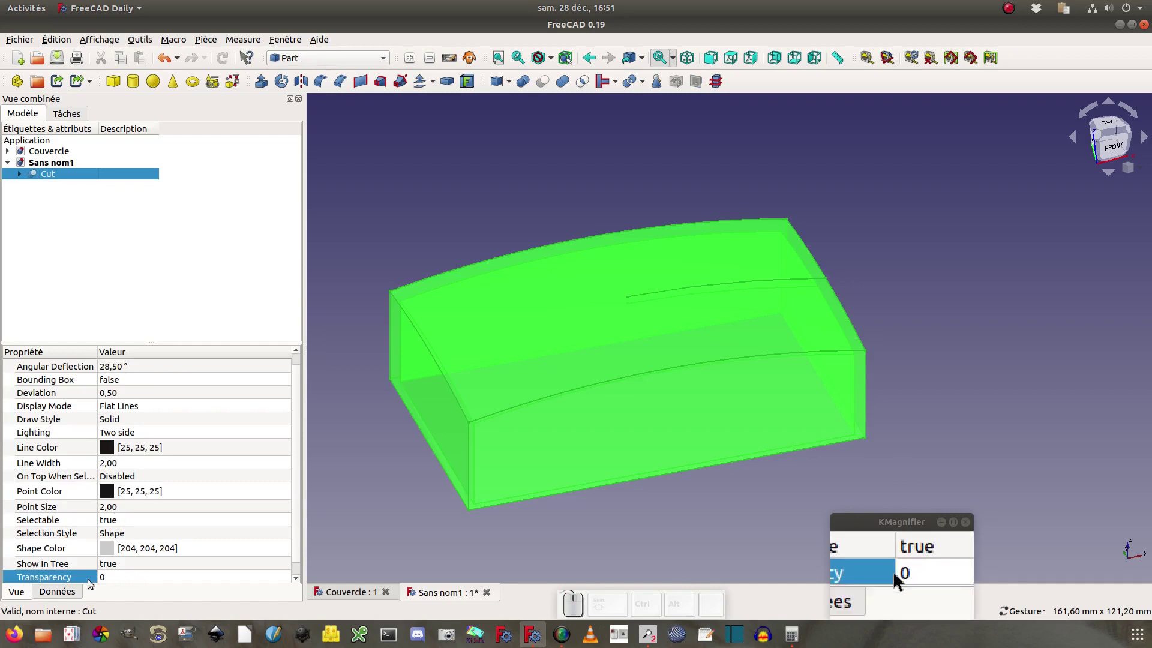
{"action": "left_click", "coordinate": [121, 577]}
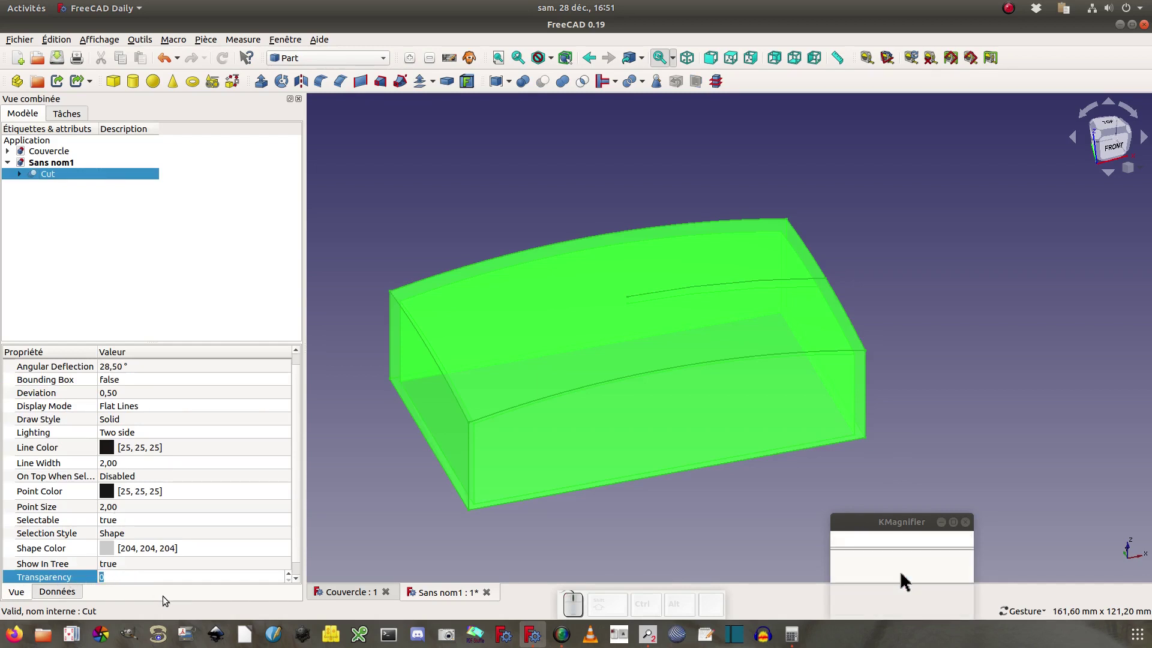
{"action": "type", "text": "1"}
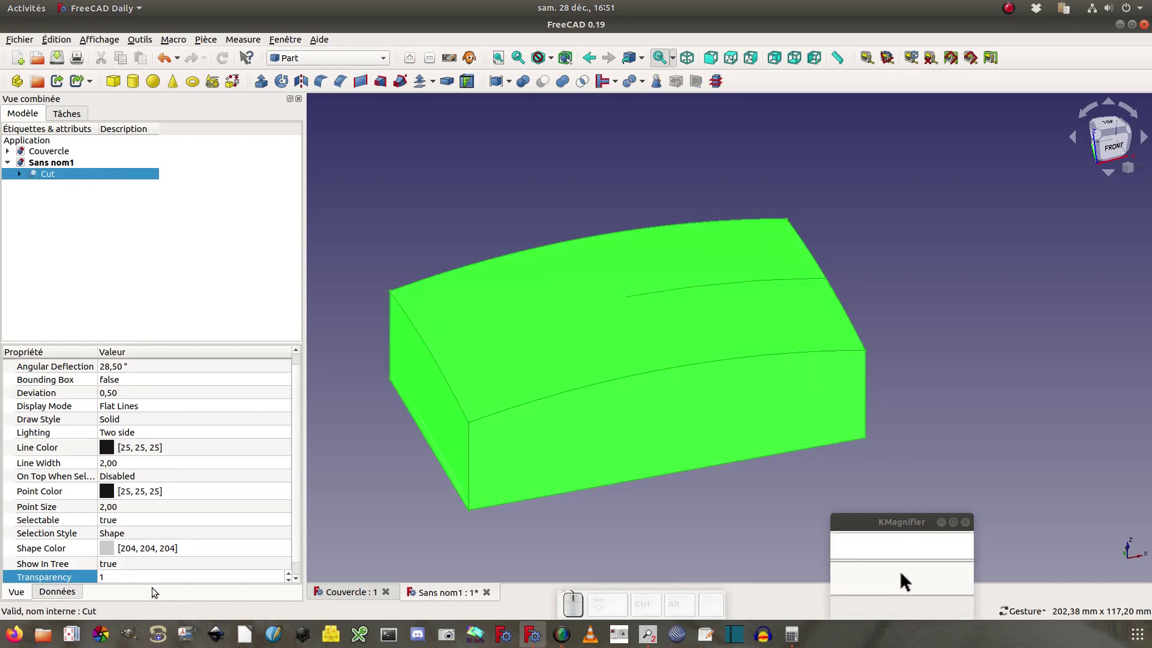
{"action": "key", "text": "BackSpace"}
{"action": "type", "text": "0"}
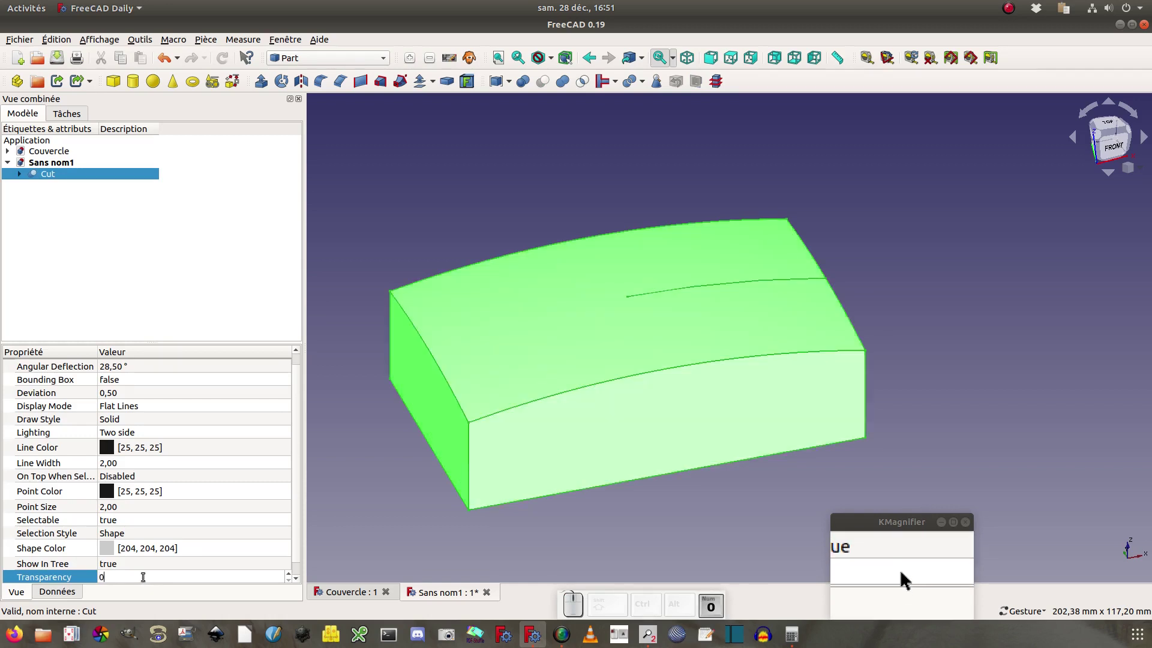
{"action": "left_click", "coordinate": [142, 563]}
{"action": "left_click", "coordinate": [379, 491]}
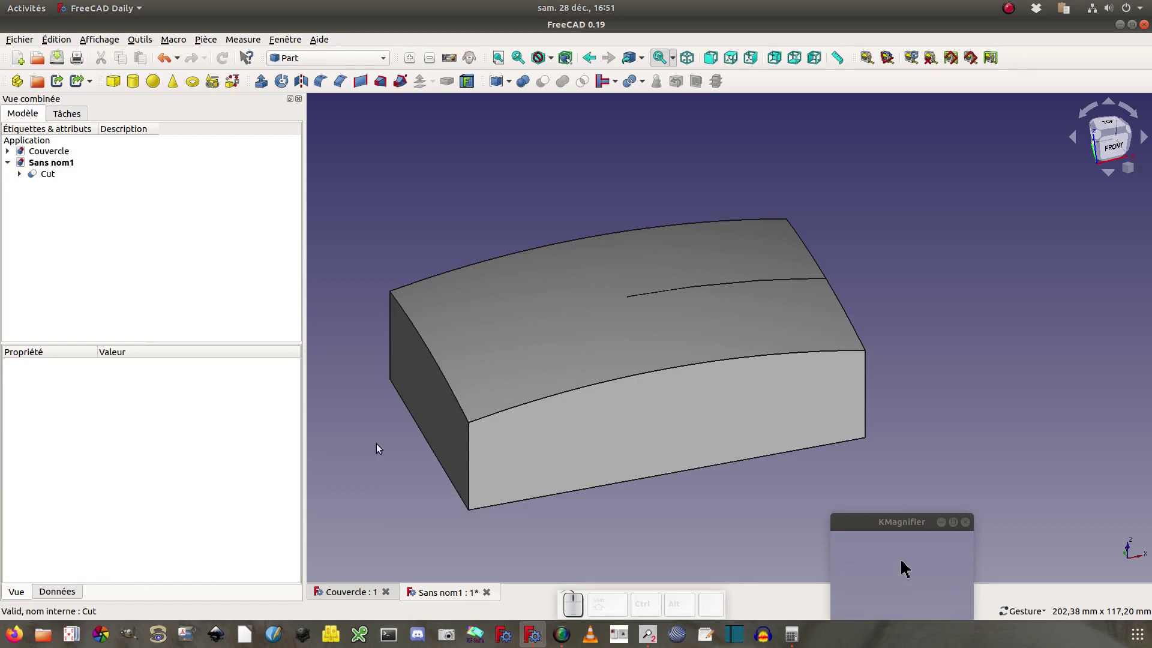
- Switch to the Draft workbench and show its grid
{"action": "left_click", "coordinate": [385, 58]}
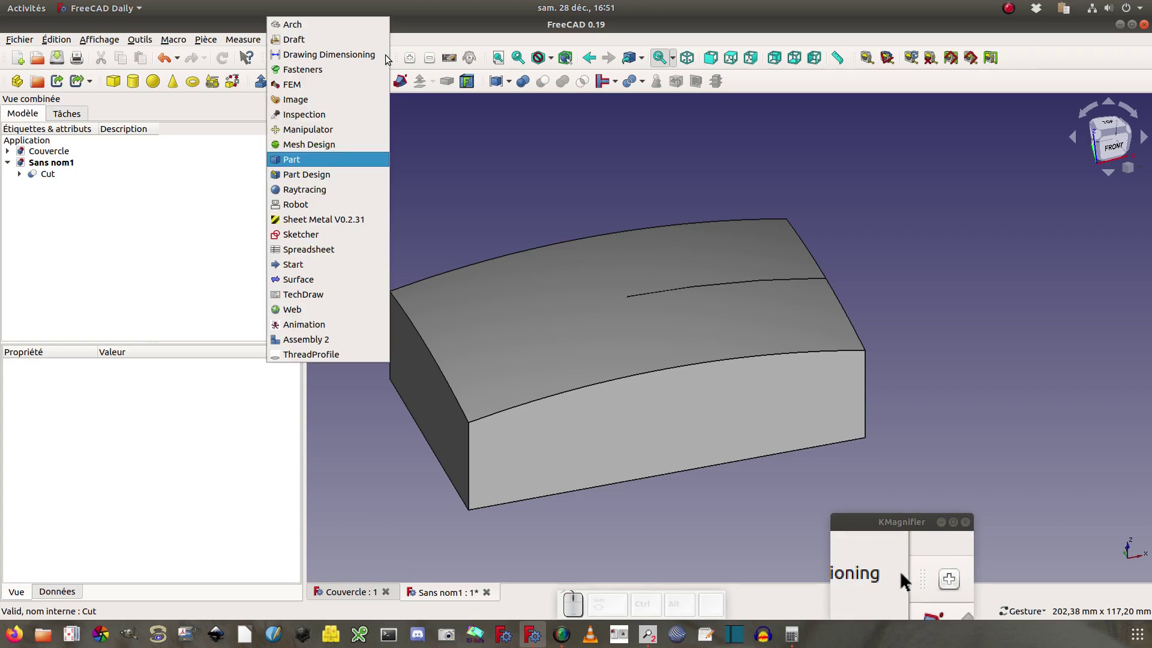
{"action": "left_click", "coordinate": [348, 47]}
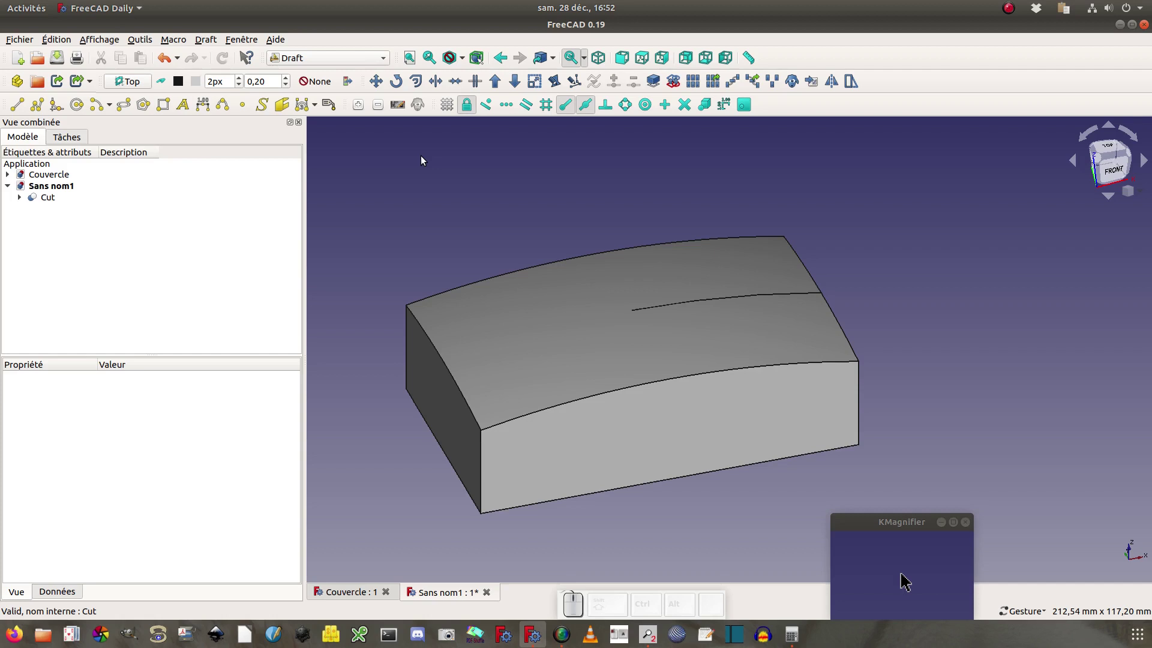
{"action": "left_click", "coordinate": [447, 104]}
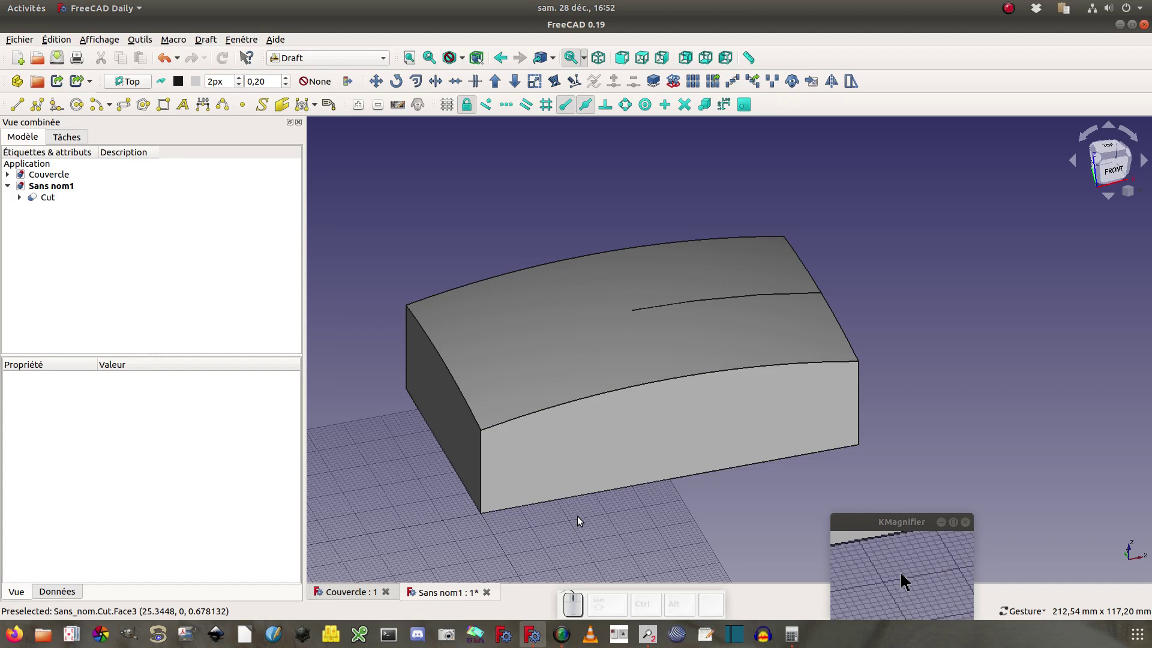
- Start a Draft ShapeString with the text "Savon" and a height of 12 mm
{"action": "left_click", "coordinate": [262, 105]}
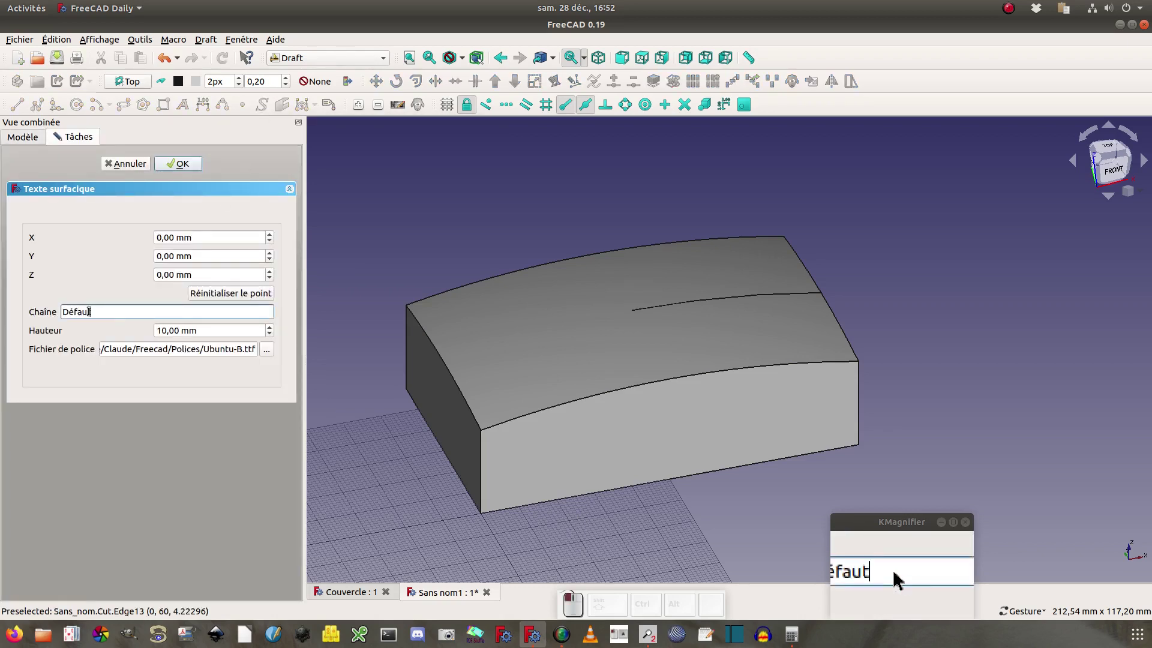
{"action": "left_click_drag", "start_coordinate": [95, 312], "coordinate": [36, 311]}
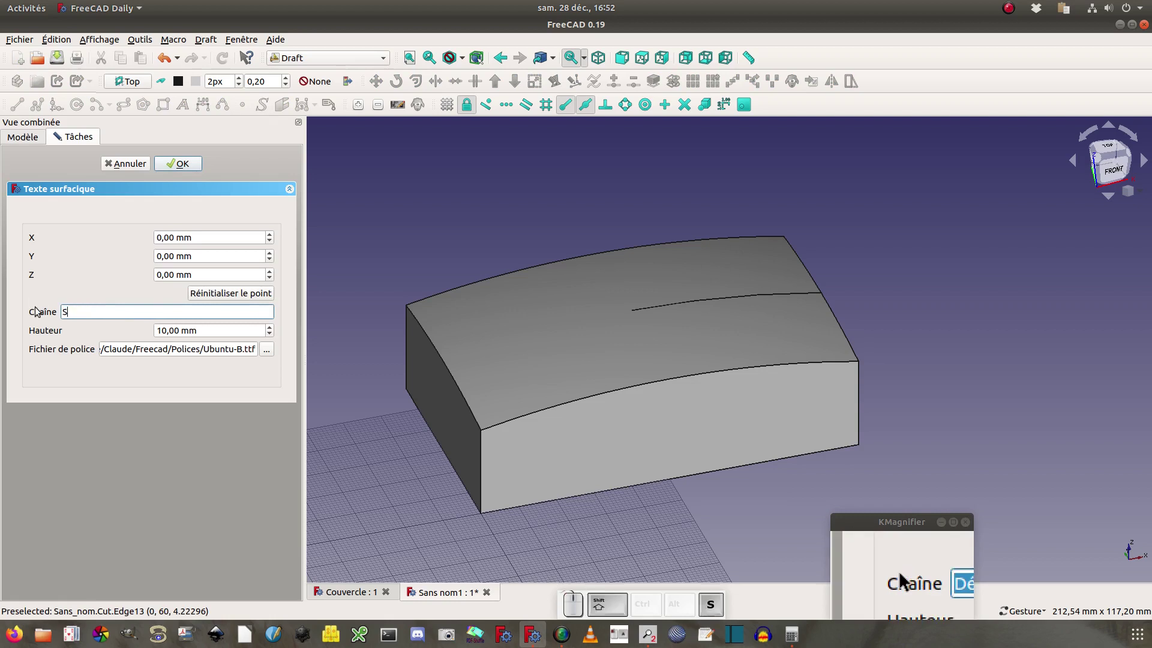
{"action": "type", "text": "Savon"}
{"action": "left_click", "coordinate": [269, 327]}
{"action": "left_click", "coordinate": [268, 328]}
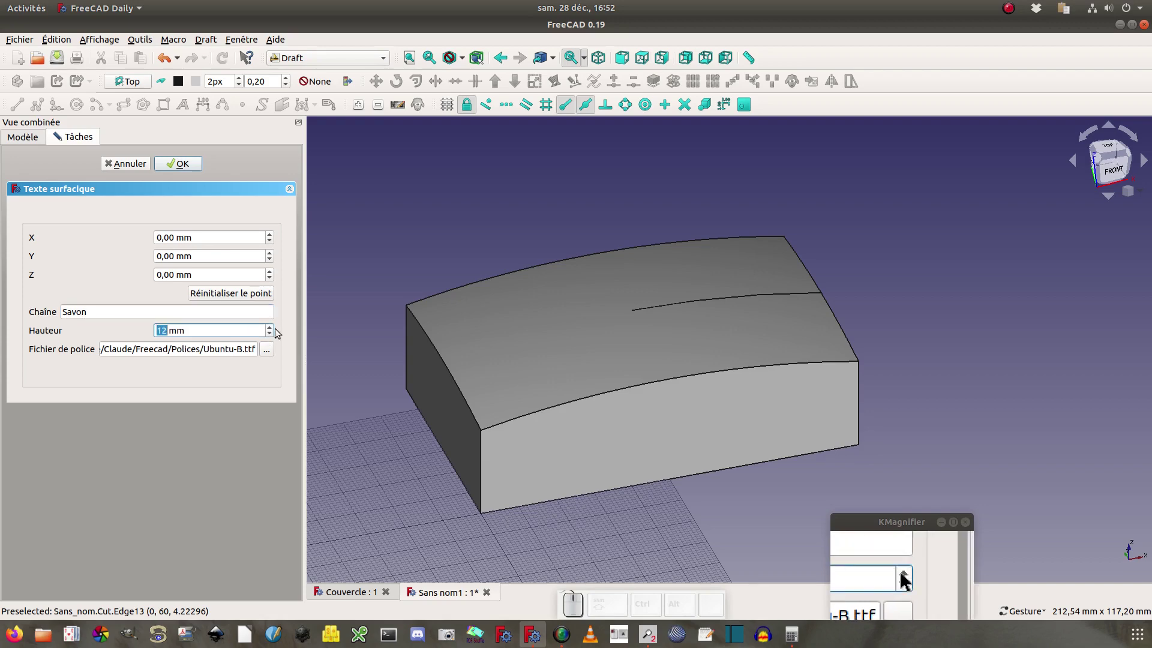
- Choose Modeschrift.ttf as the ShapeString font and reset its insertion point to the origin
{"action": "left_click", "coordinate": [266, 350]}
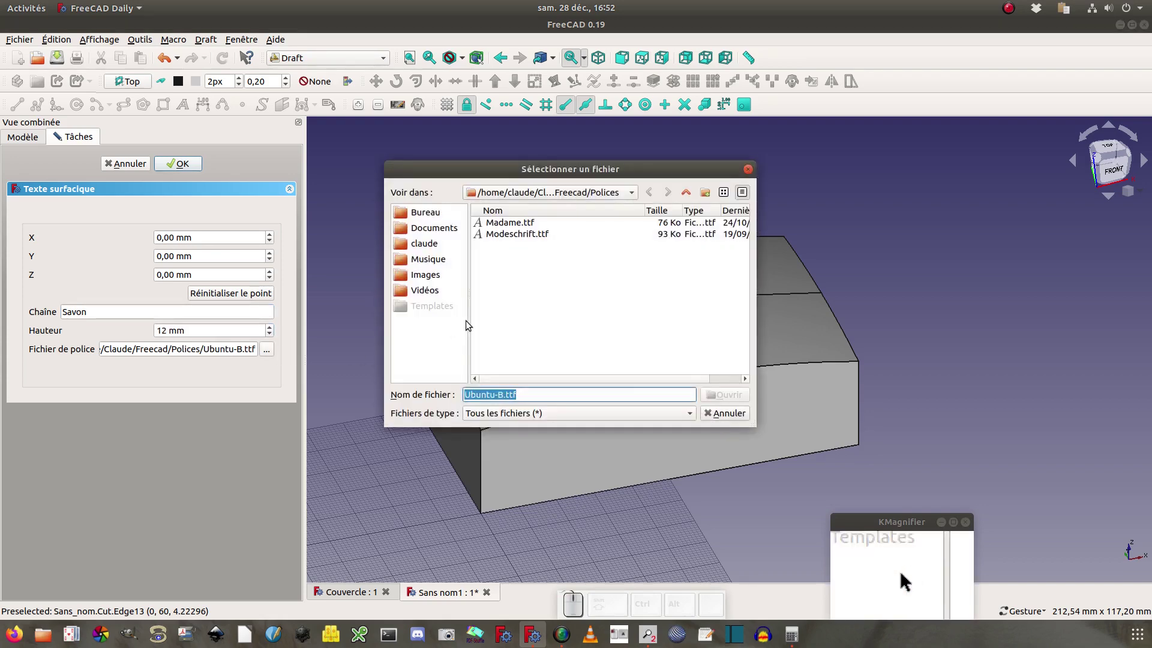
{"action": "left_click", "coordinate": [514, 234]}
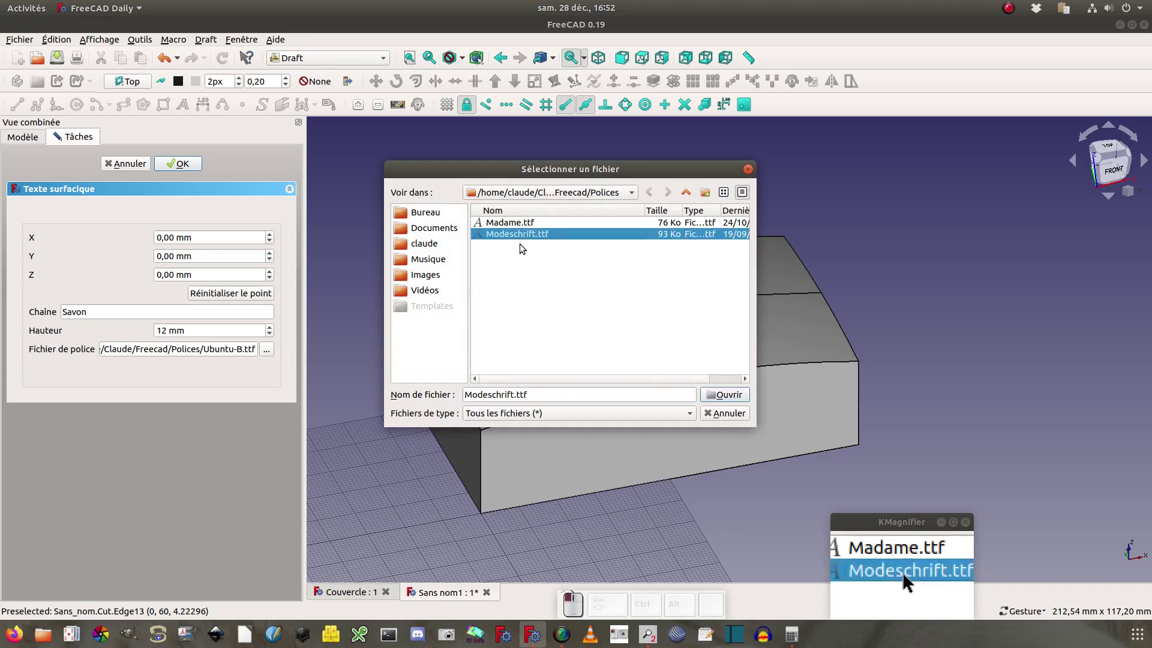
{"action": "left_click", "coordinate": [728, 395]}
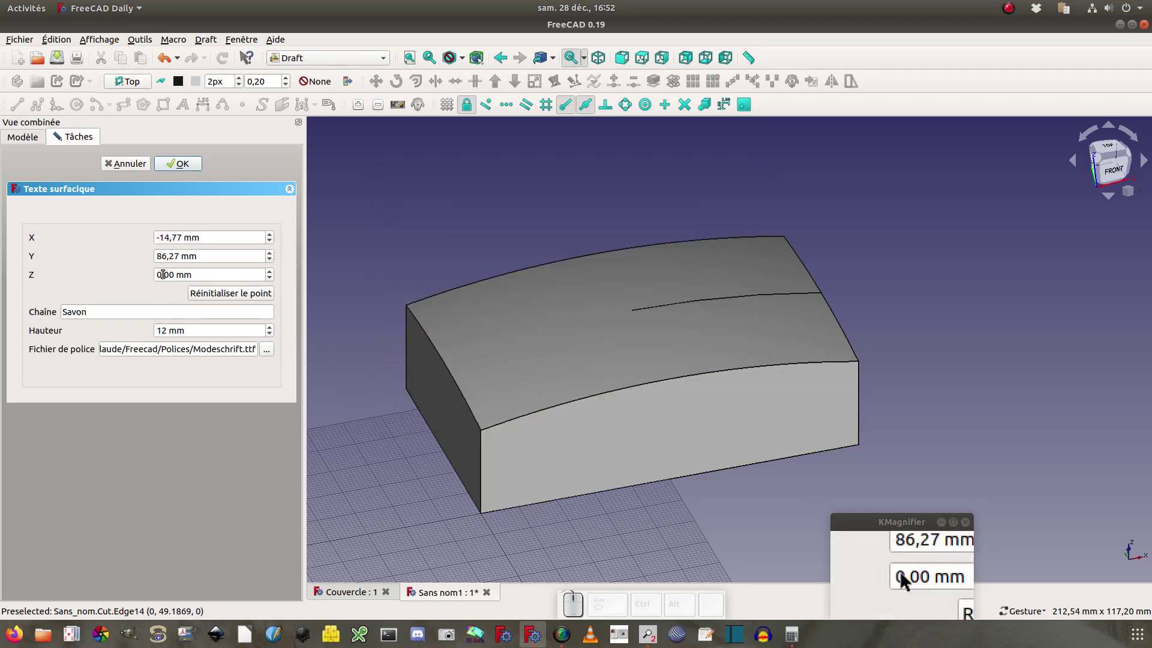
{"action": "left_click", "coordinate": [194, 294]}
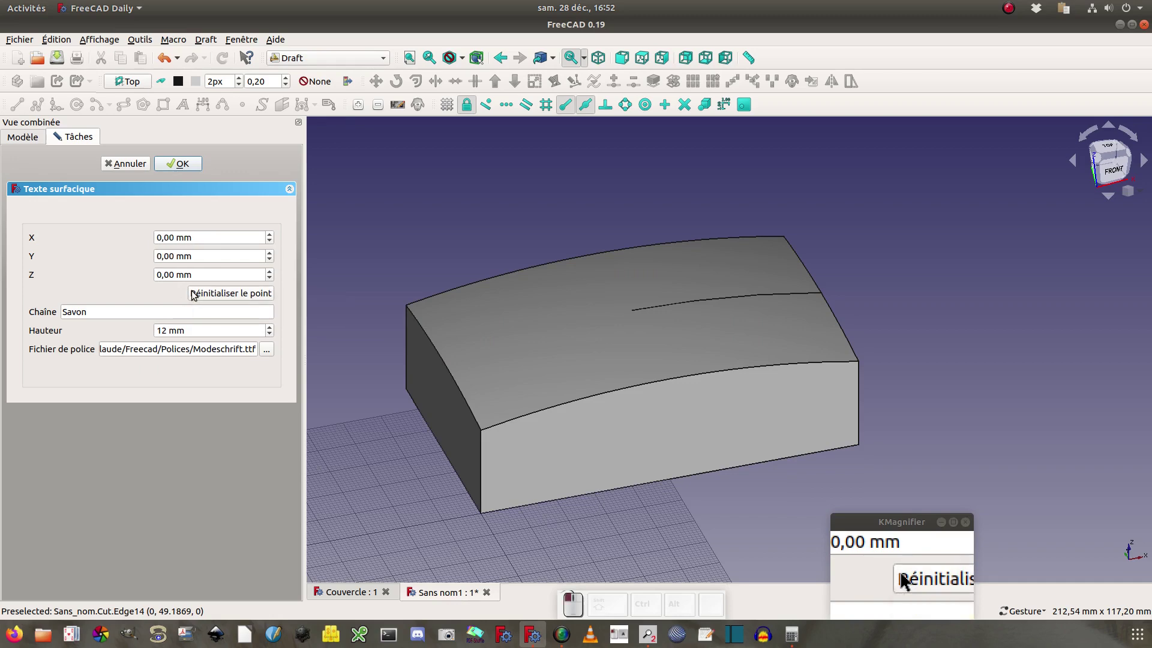
- Create the "Savon" ShapeString with the current settings and hide the Draft grid
{"action": "left_click", "coordinate": [185, 163]}
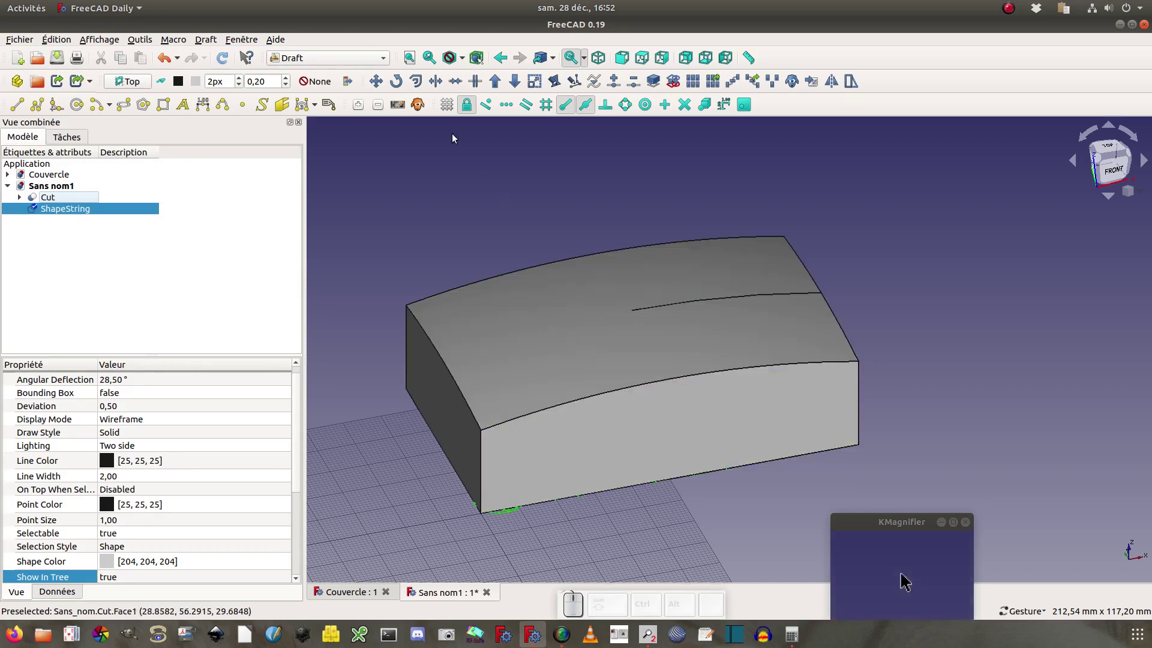
{"action": "left_click", "coordinate": [448, 108]}
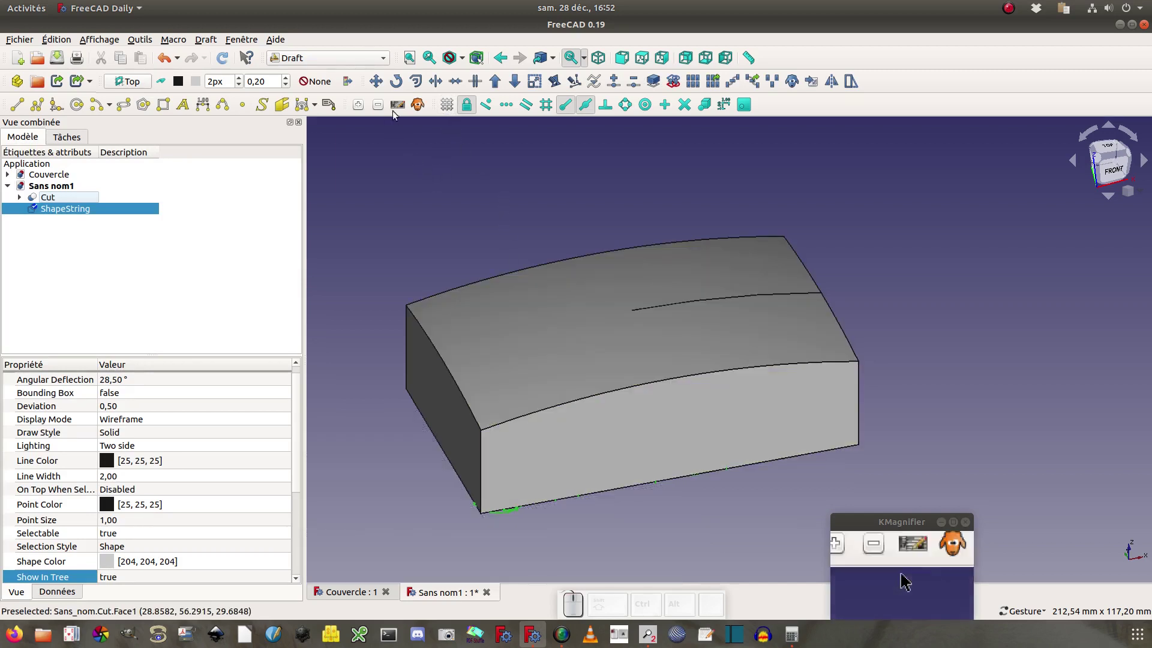
- Switch to the Part workbench and set the ShapeString's placement translation to X 4 mm and Z 39 mm
{"action": "left_click", "coordinate": [384, 58]}
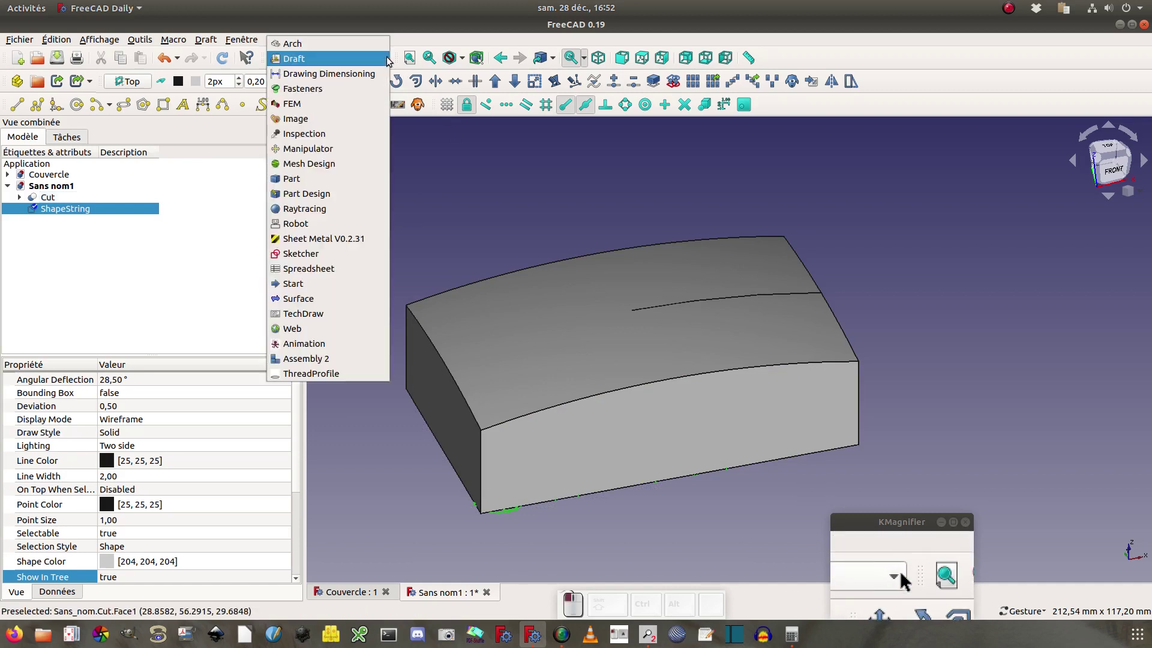
{"action": "left_click", "coordinate": [332, 178]}
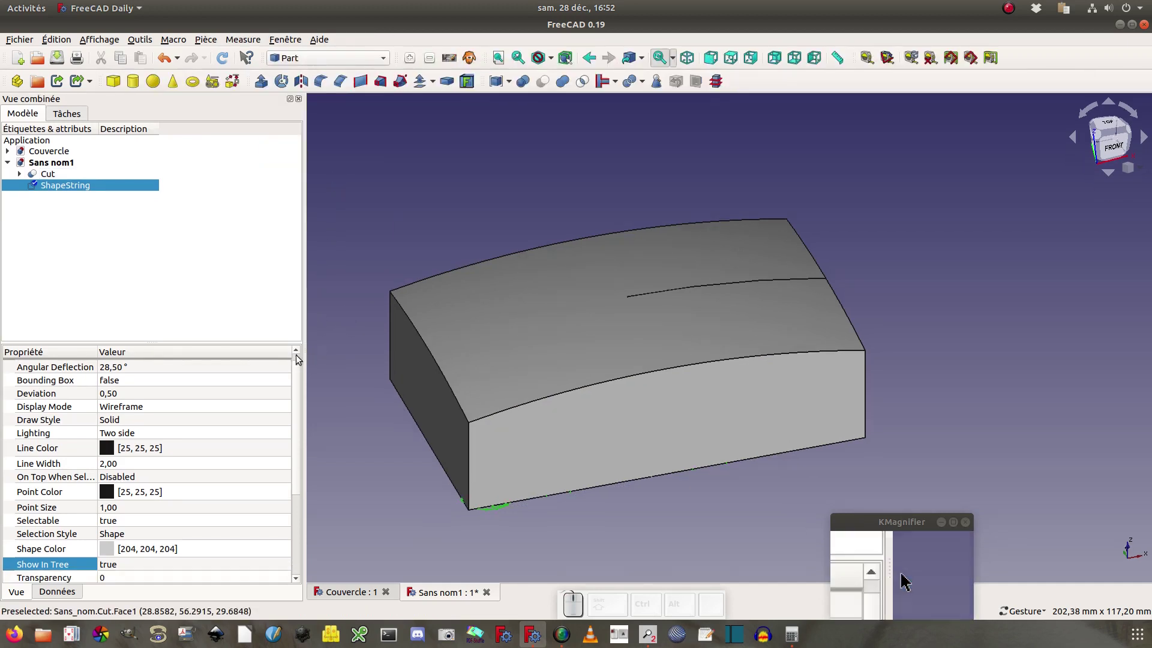
{"action": "left_click_drag", "start_coordinate": [293, 456], "coordinate": [296, 416]}
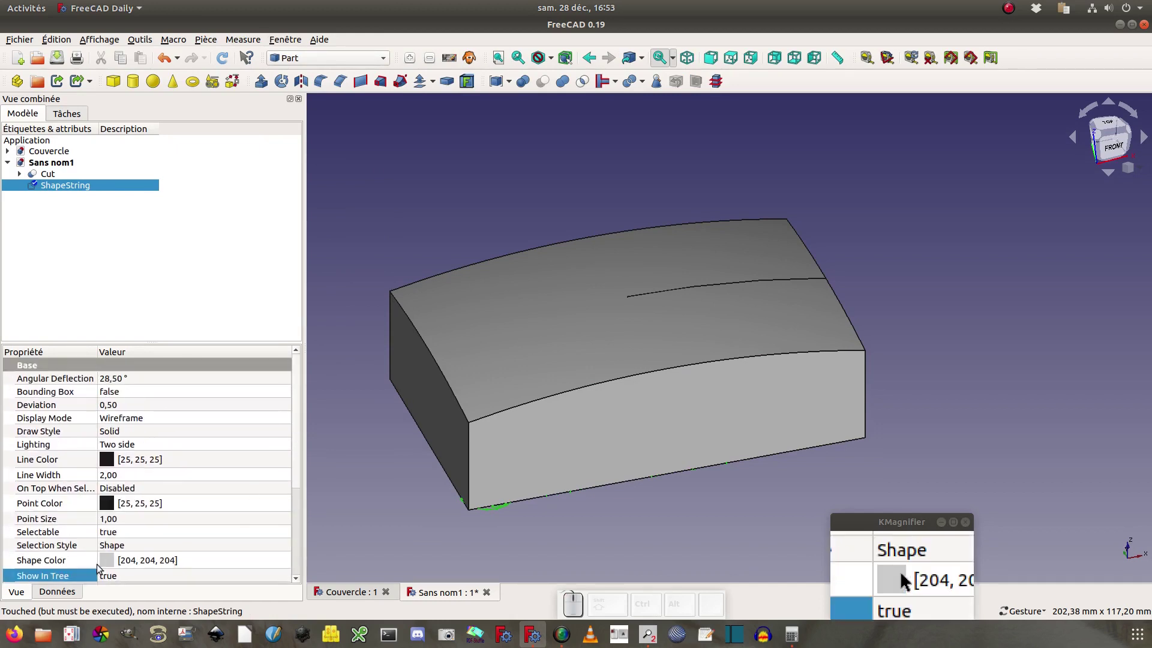
{"action": "left_click", "coordinate": [71, 592]}
{"action": "left_click", "coordinate": [293, 405]}
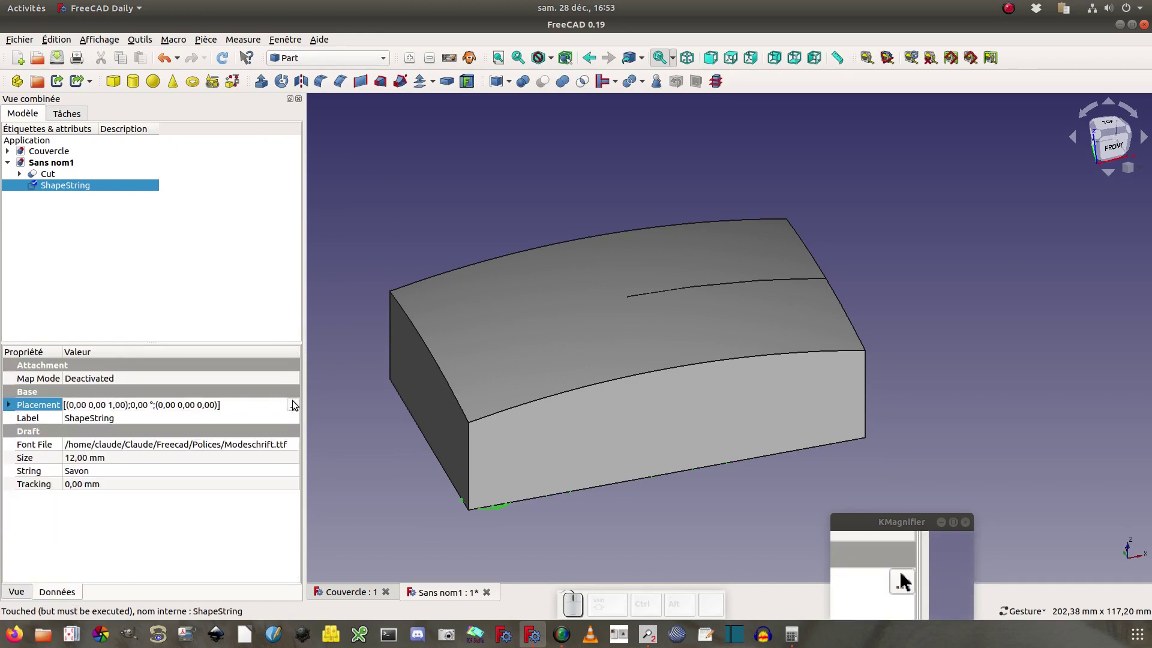
{"action": "left_click", "coordinate": [294, 405]}
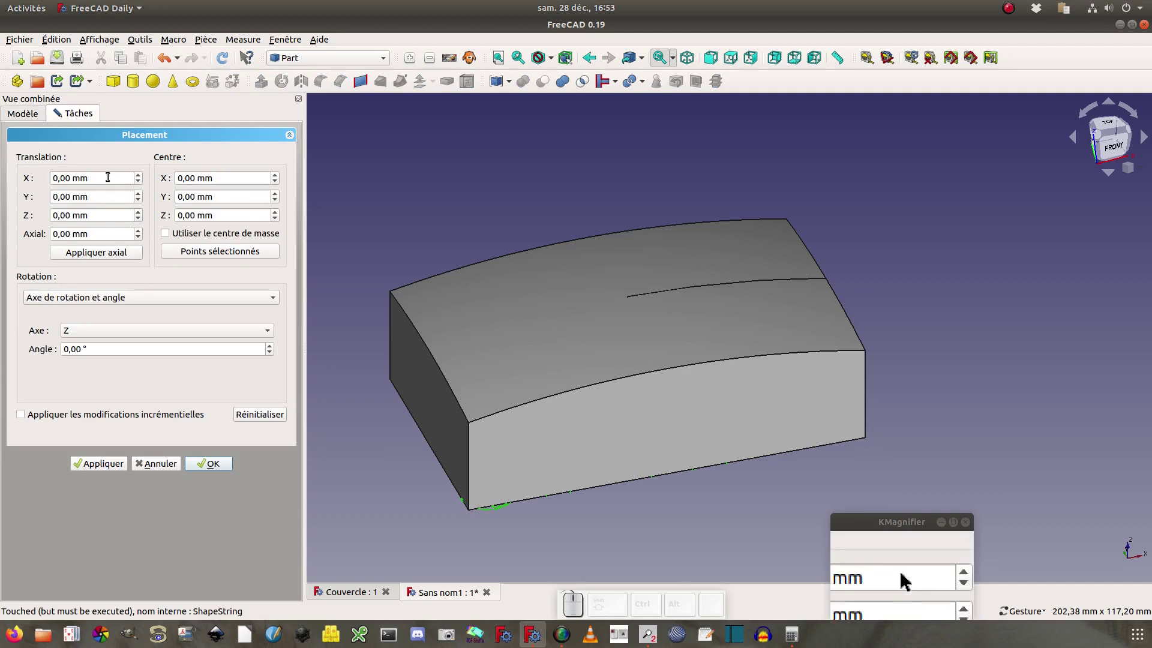
{"action": "scroll", "coordinate": [107, 177], "scroll_direction": "up", "scroll_amount": 3}
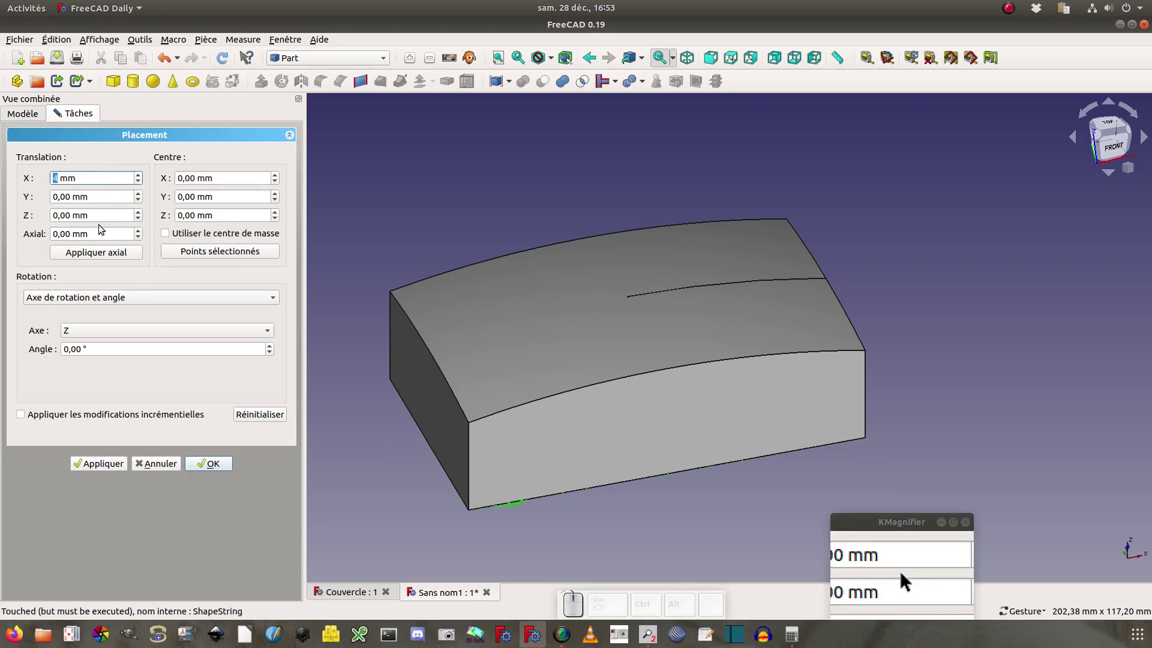
{"action": "scroll", "coordinate": [102, 215], "scroll_direction": "up", "scroll_amount": 11}
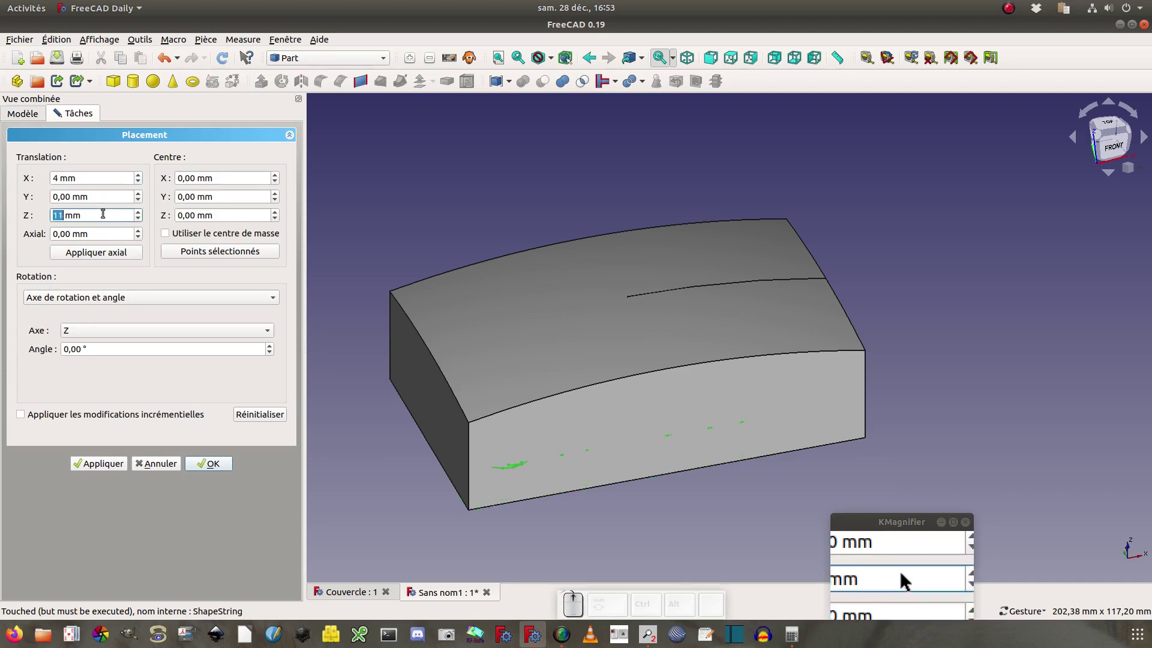
{"action": "scroll", "coordinate": [102, 214], "scroll_direction": "up", "scroll_amount": 15}
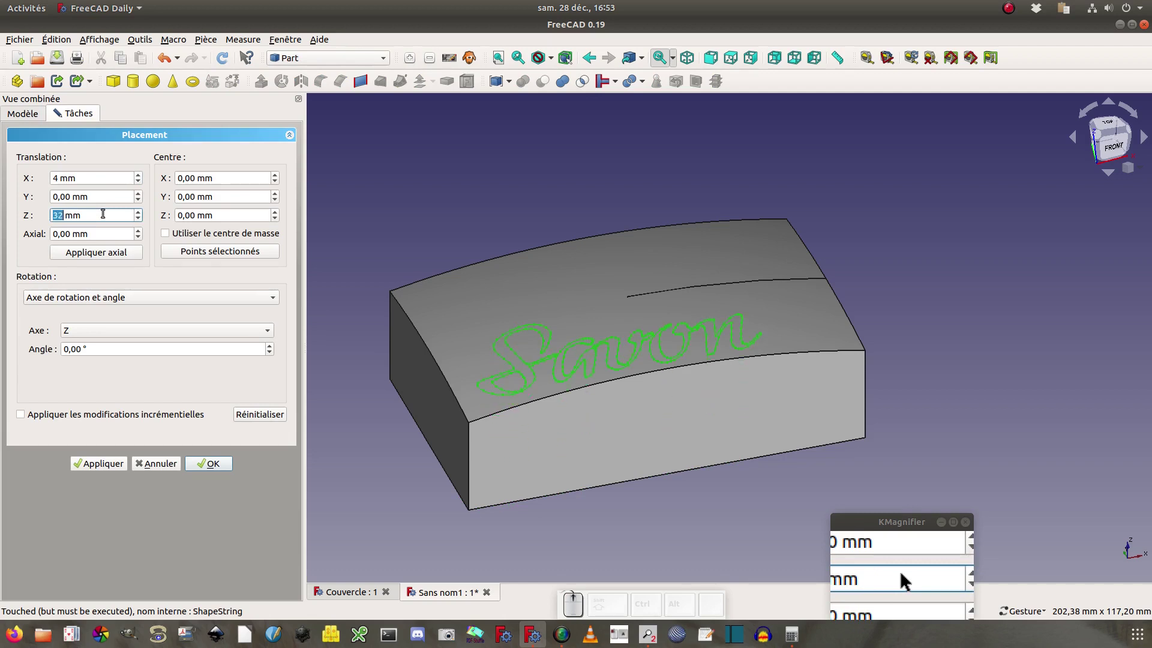
{"action": "scroll", "coordinate": [103, 214], "scroll_direction": "up", "scroll_amount": 7}
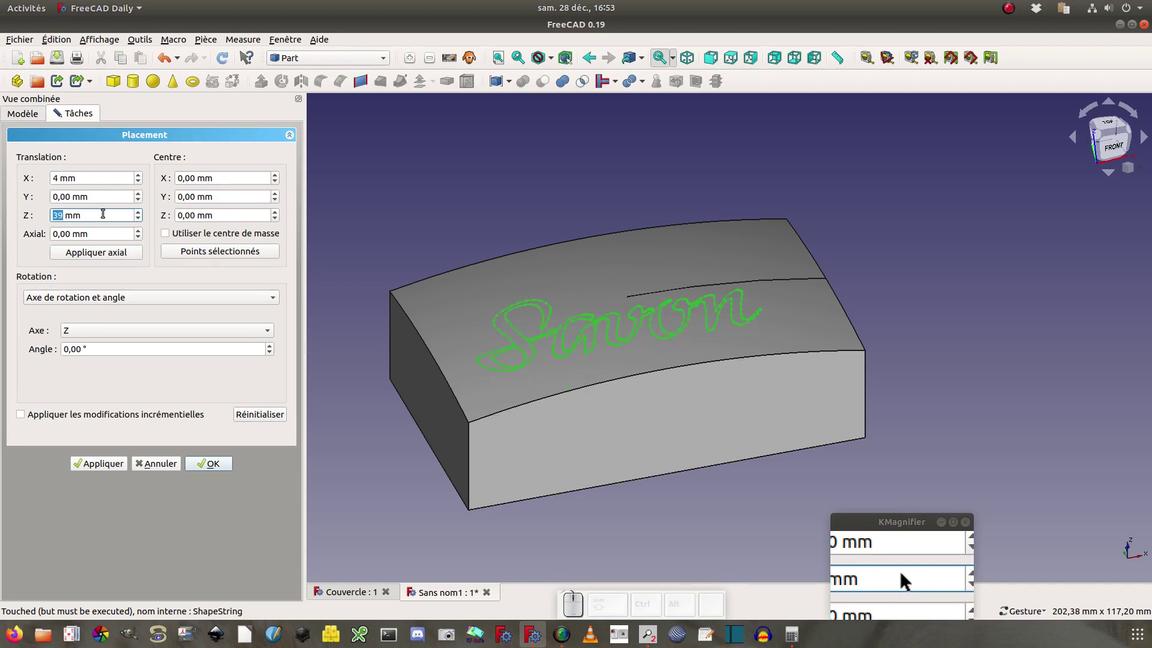
- In top view, set the ShapeString's placement translation to Y 22 mm and X 14 mm, and apply it
{"action": "left_click", "coordinate": [729, 59]}
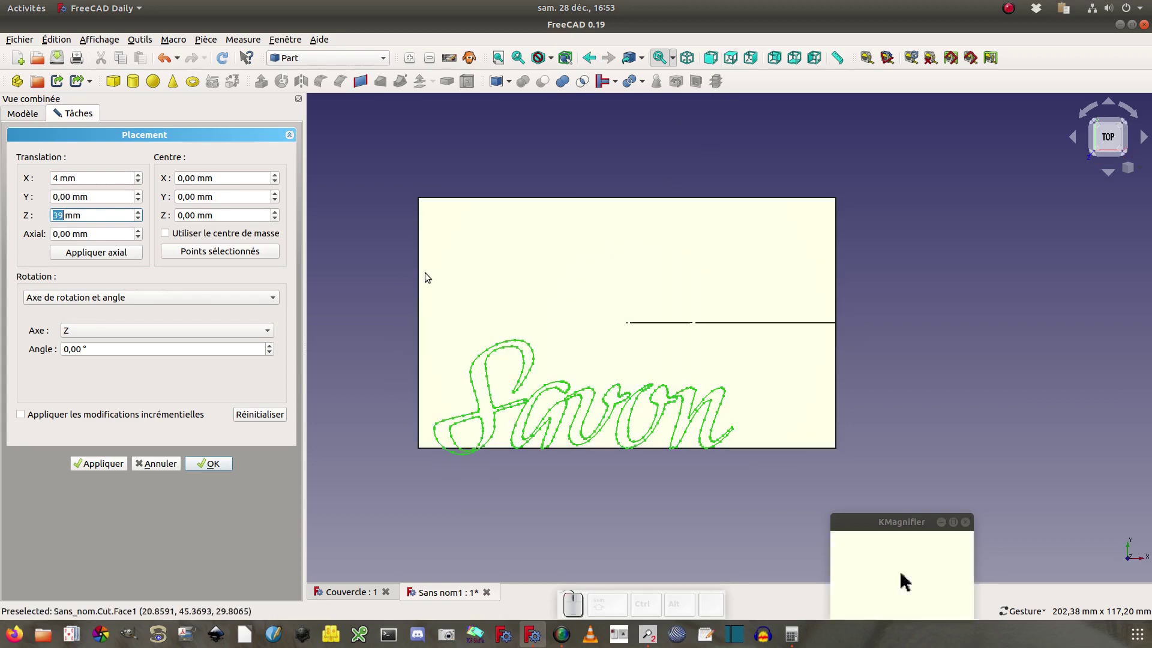
{"action": "scroll", "coordinate": [118, 197], "scroll_direction": "up", "scroll_amount": 4}
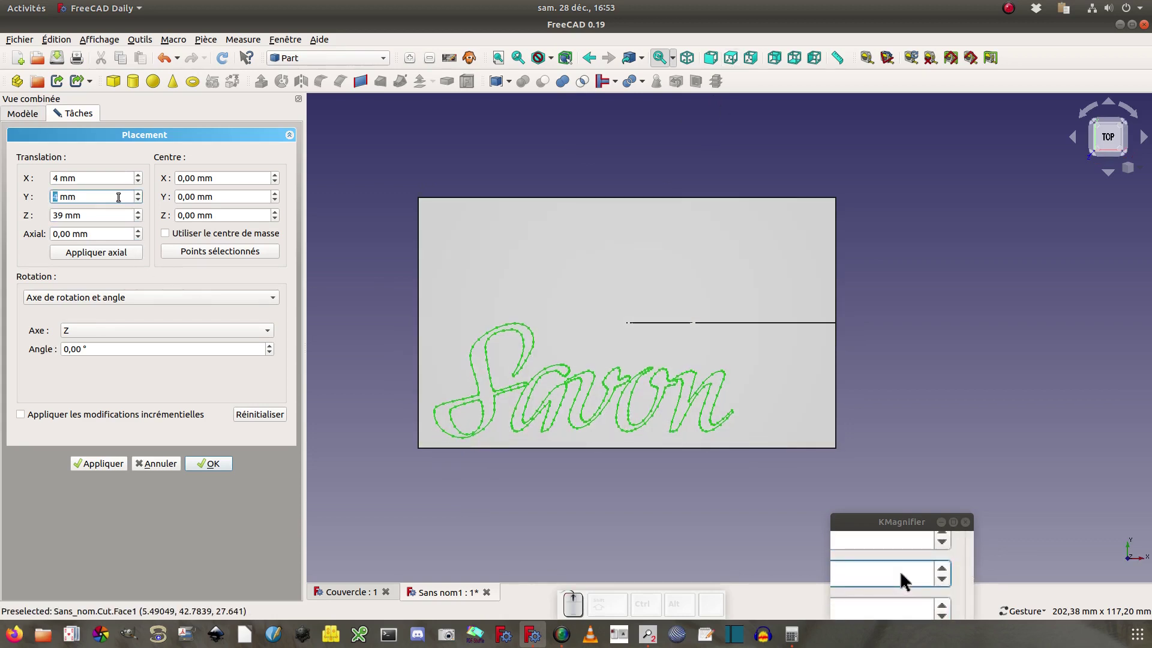
{"action": "scroll", "coordinate": [118, 197], "scroll_direction": "up", "scroll_amount": 12}
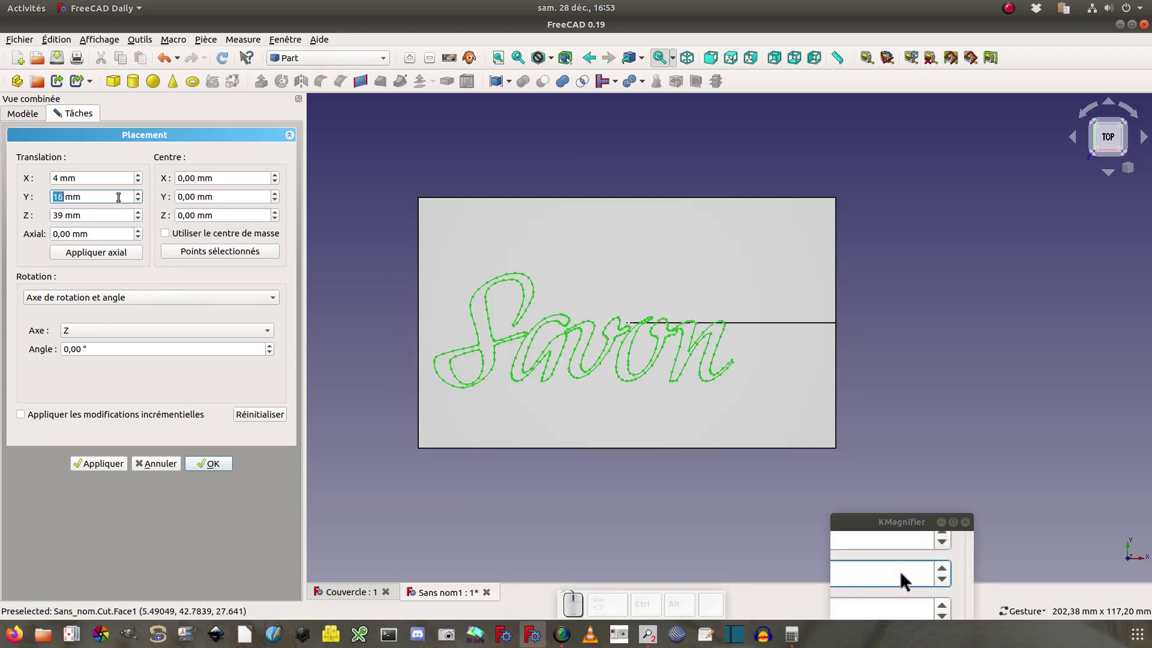
{"action": "scroll", "coordinate": [119, 197], "scroll_direction": "up", "scroll_amount": 6}
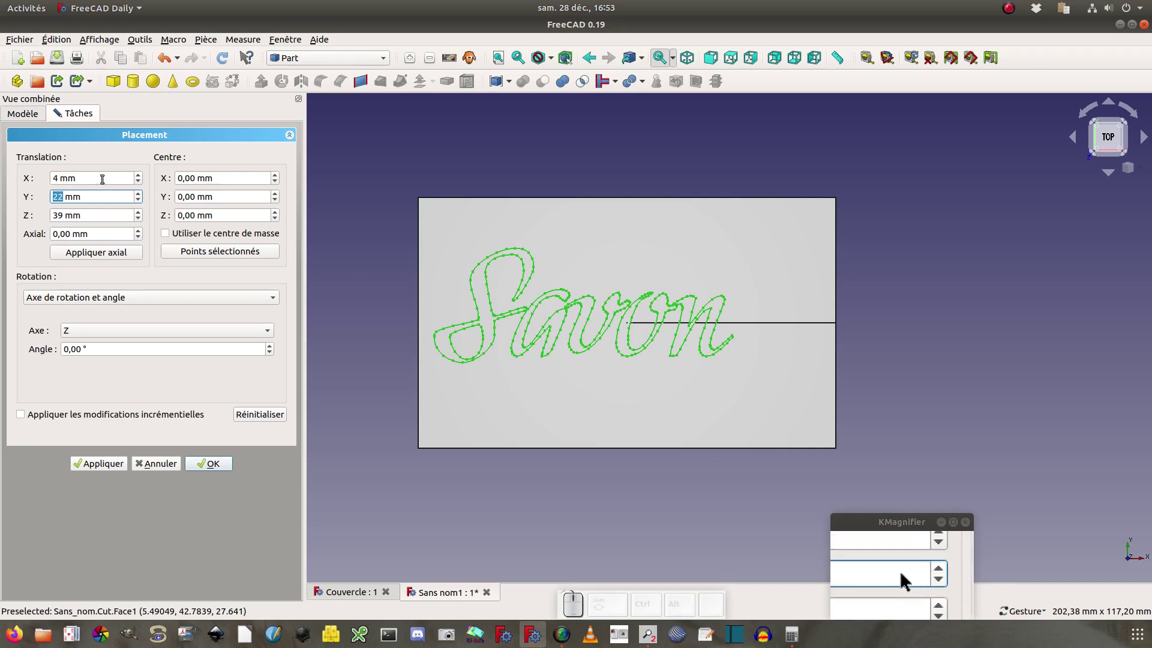
{"action": "scroll", "coordinate": [96, 177], "scroll_direction": "up", "scroll_amount": 7}
{"action": "scroll", "coordinate": [96, 177], "scroll_direction": "up", "scroll_amount": 3}
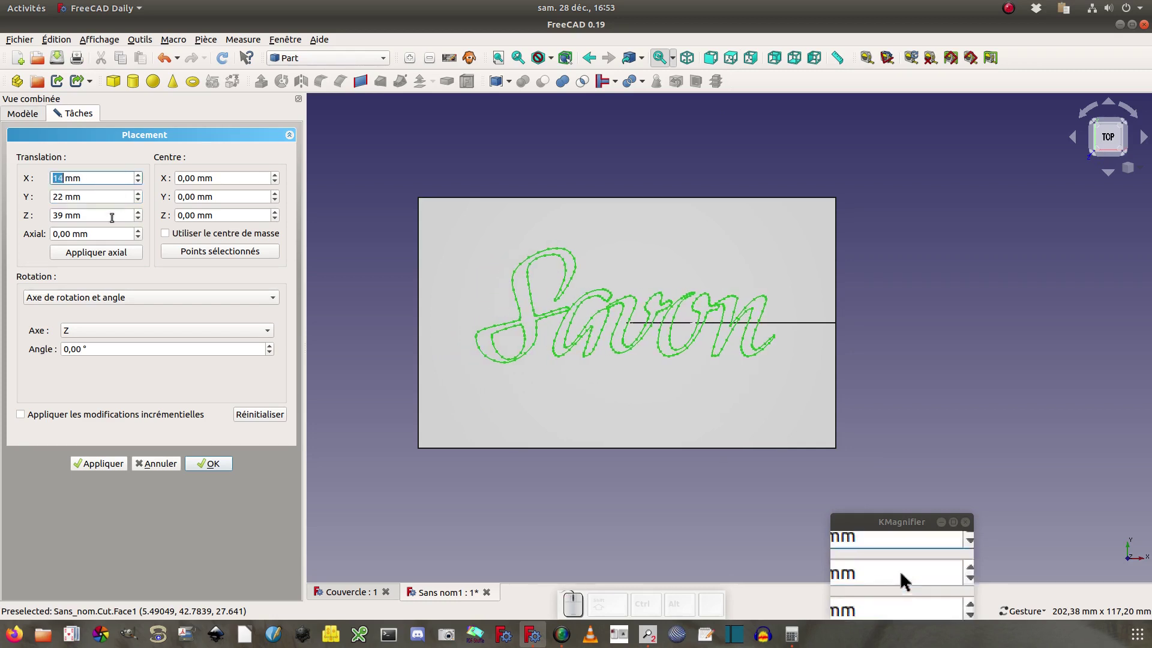
{"action": "left_click", "coordinate": [218, 464]}
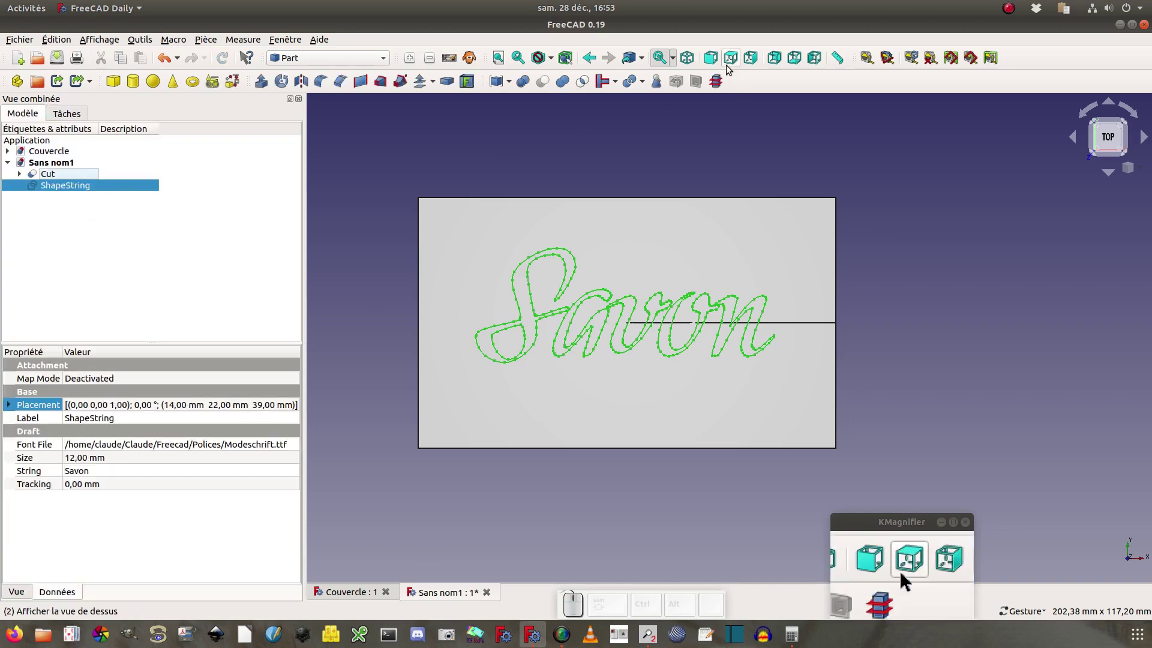
- Extrude the "Savon" ShapeString 40 mm along its normal without creating a solid
{"action": "left_click", "coordinate": [710, 58]}
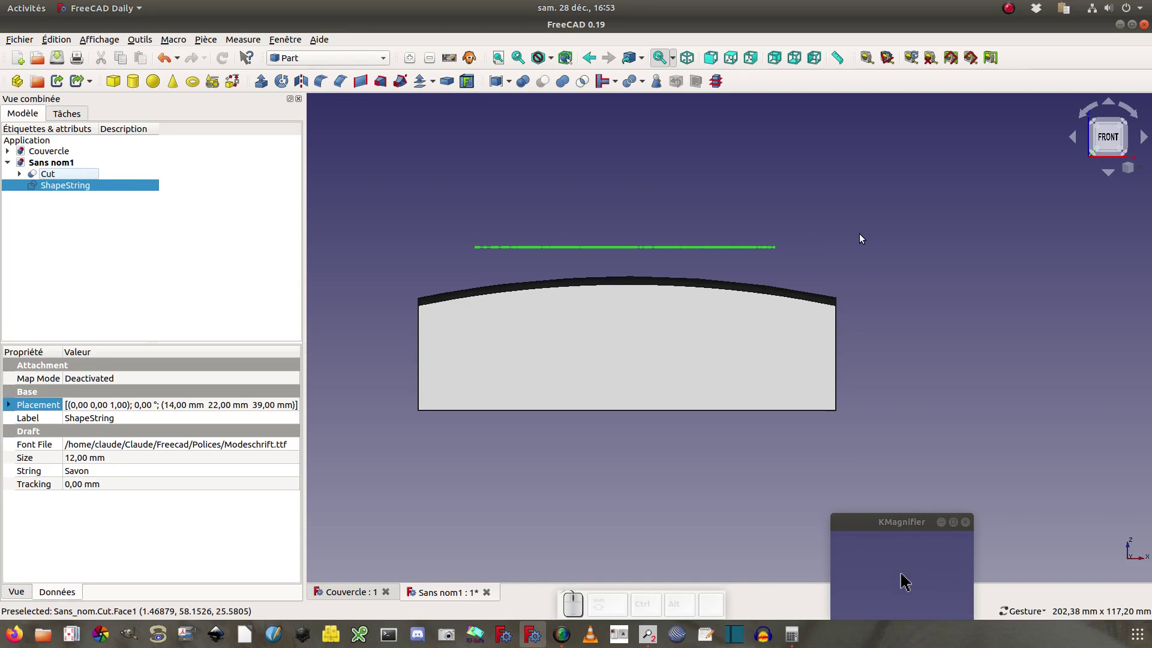
{"action": "left_click", "coordinate": [261, 88]}
{"action": "left_click", "coordinate": [131, 360]}
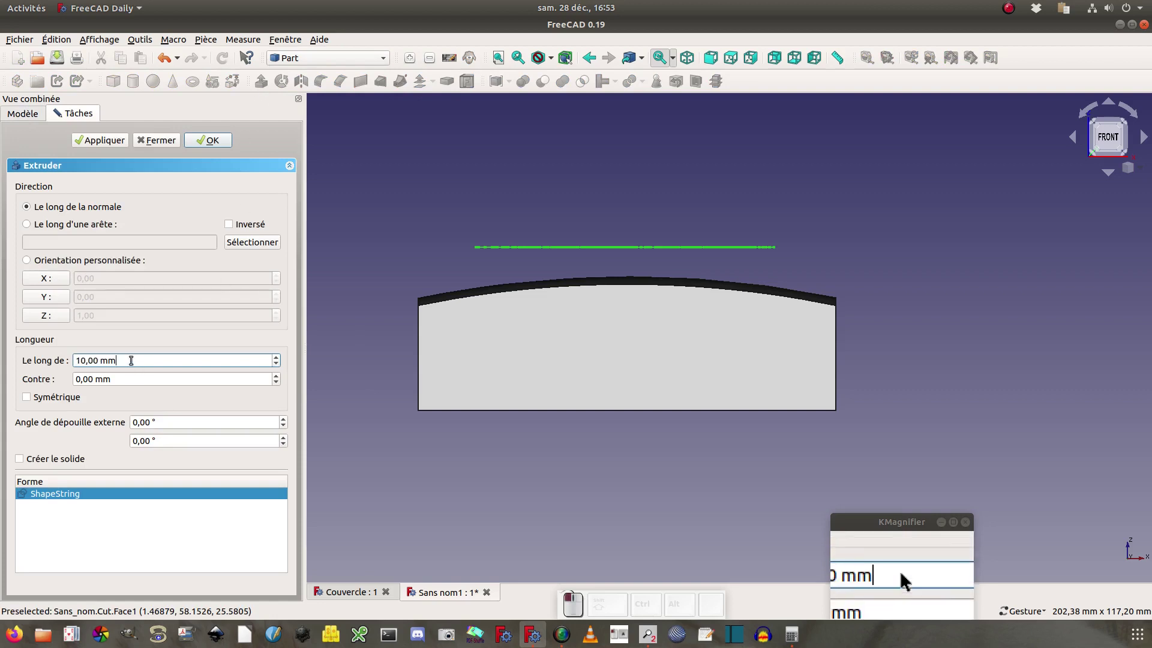
{"action": "left_click_drag", "start_coordinate": [131, 361], "coordinate": [23, 359]}
{"action": "type", "text": "40"}
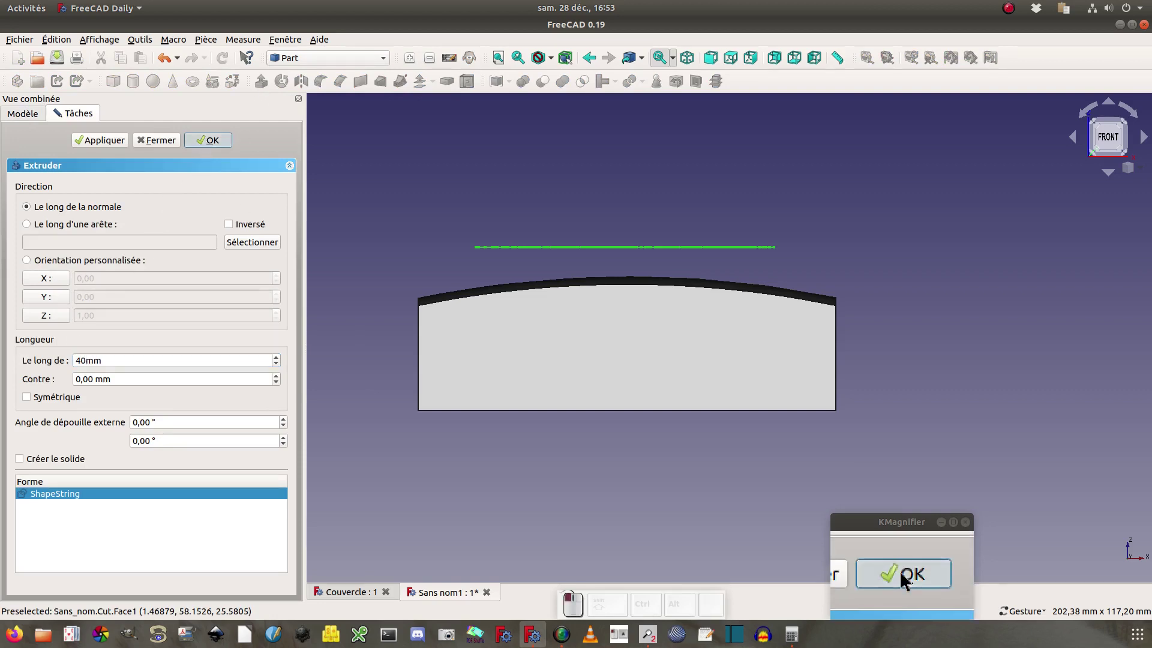
{"action": "left_click", "coordinate": [206, 140]}
- Create a simple copy of the Cut lid solid
{"action": "mouse_move", "coordinate": [395, 188]}
{"action": "left_mouse_down"}
{"action": "mouse_move", "coordinate": [391, 318]}
{"action": "mouse_move", "coordinate": [408, 199]}
{"action": "left_mouse_up"}
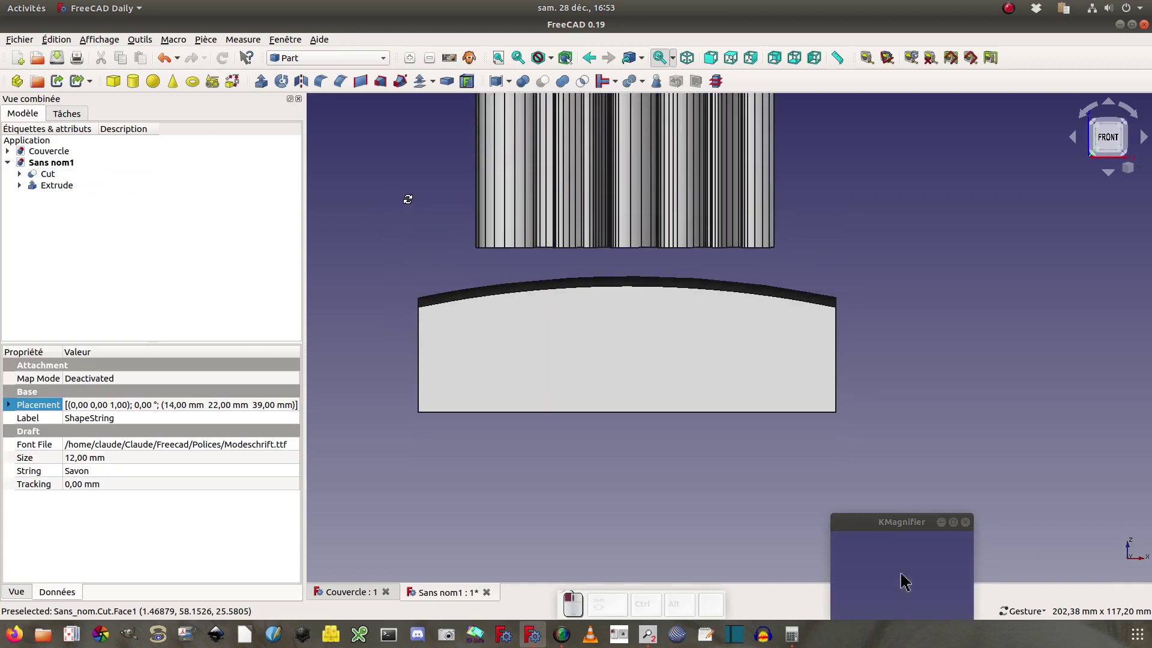
{"action": "right_click_drag", "start_coordinate": [957, 305], "coordinate": [963, 373]}
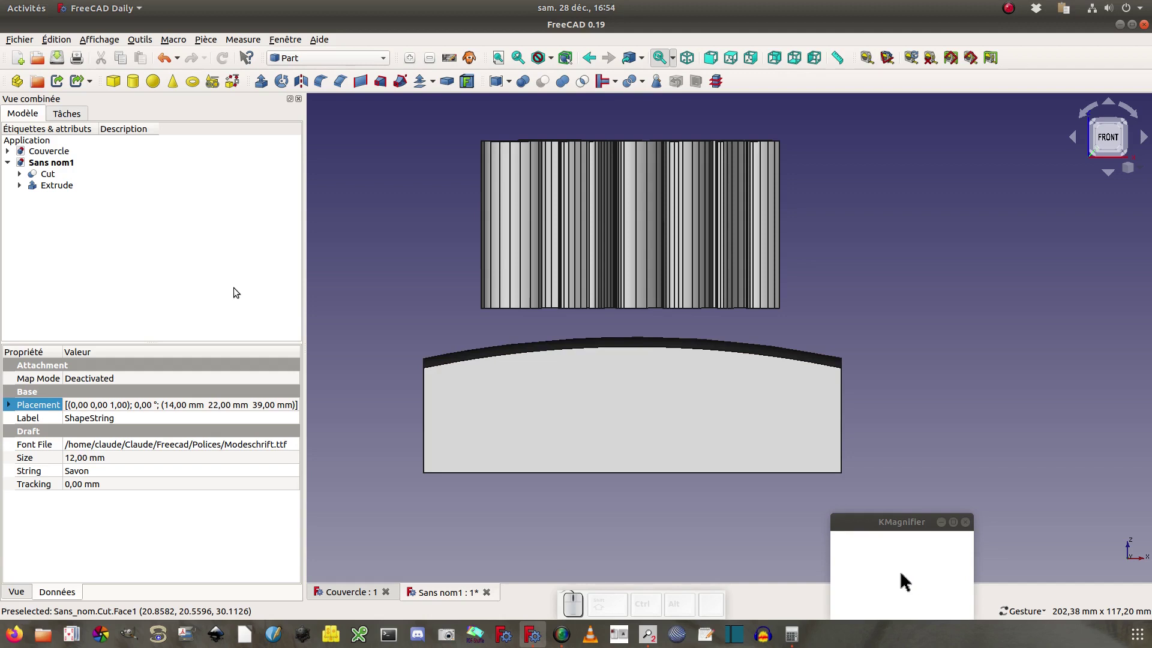
{"action": "left_click", "coordinate": [48, 174]}
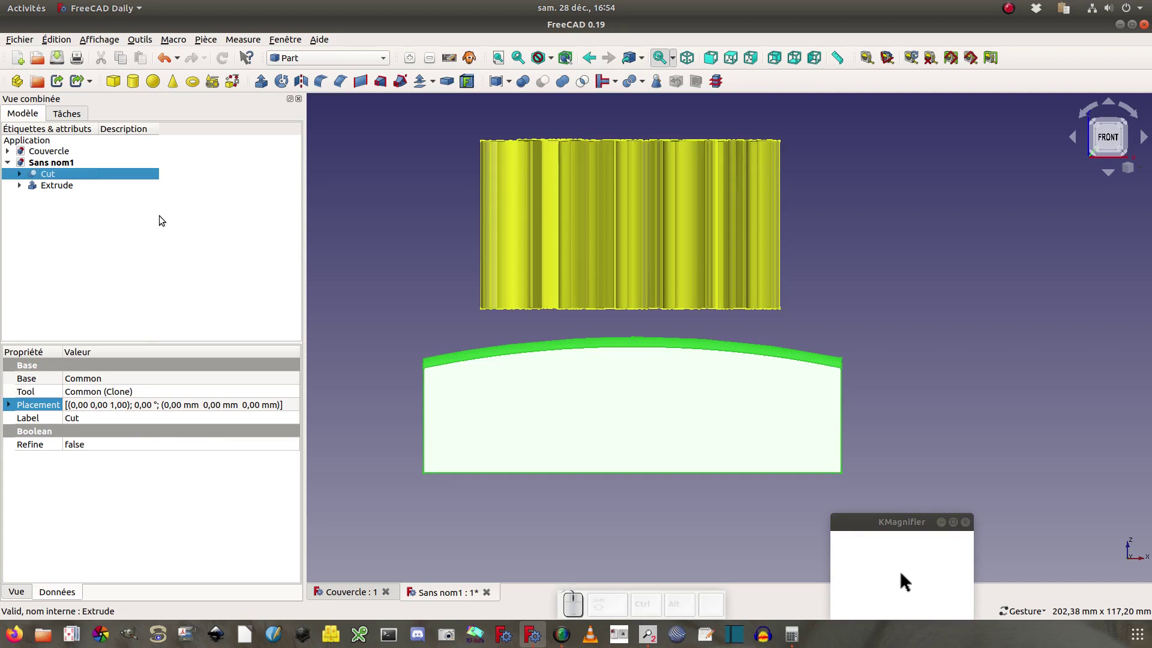
{"action": "left_click", "coordinate": [205, 40]}
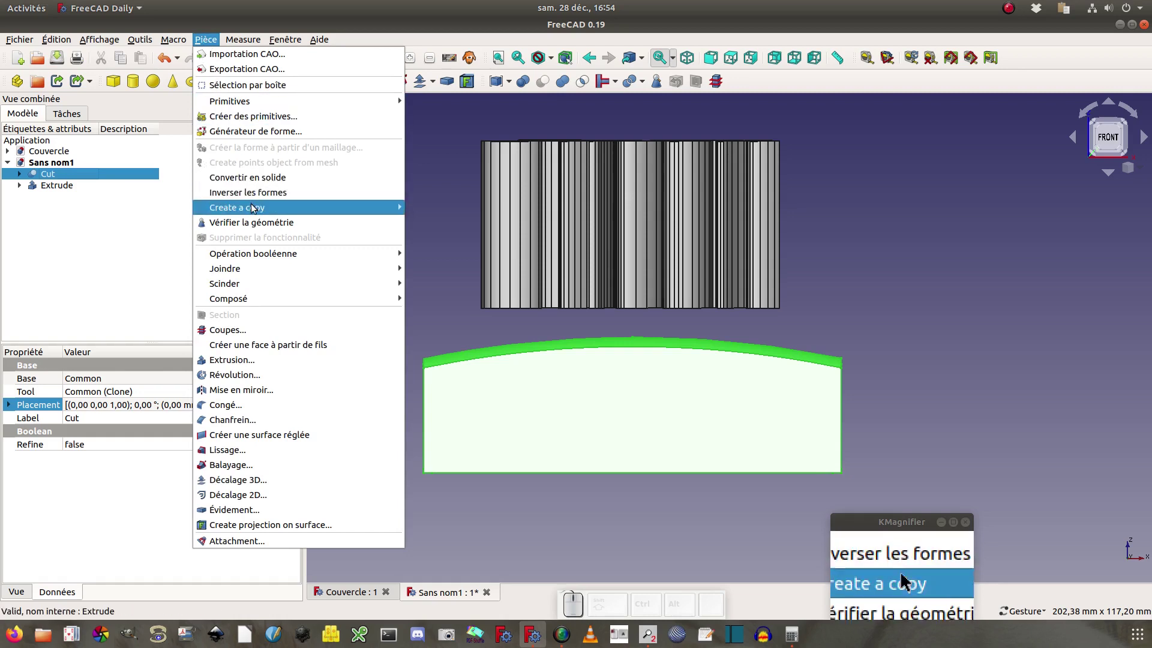
{"action": "mouse_move", "coordinate": [346, 208]}
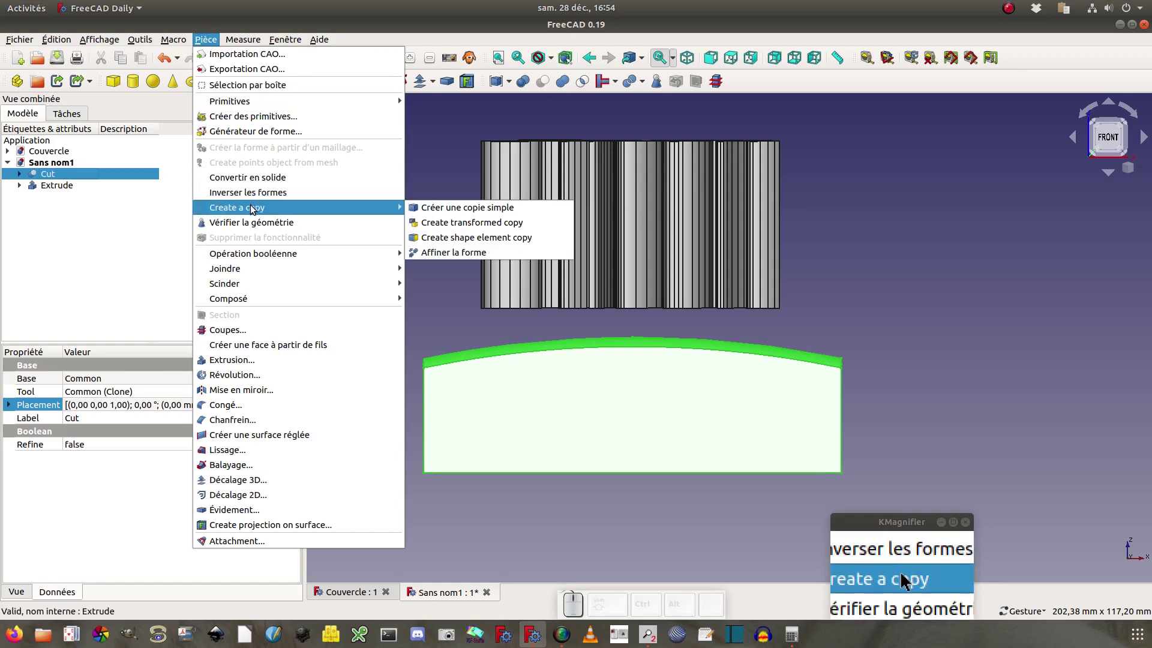
{"action": "left_click", "coordinate": [419, 208]}
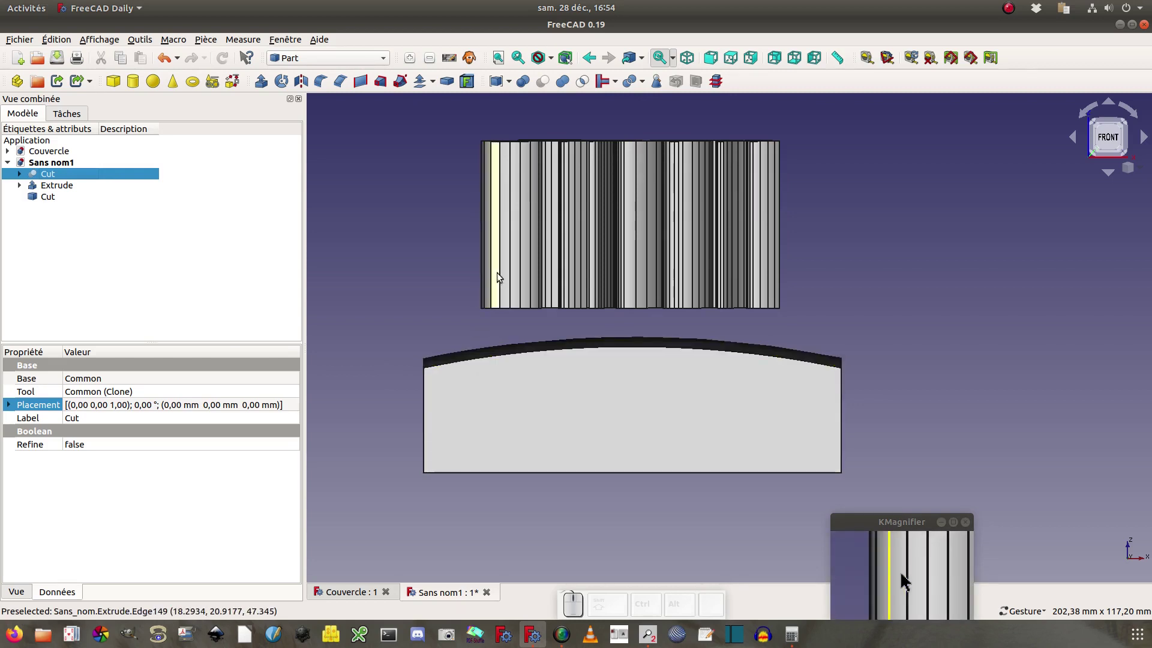
- Transform the extruded text, moving it down 30 mm along the Z axis into the lid
{"action": "left_click", "coordinate": [60, 184]}
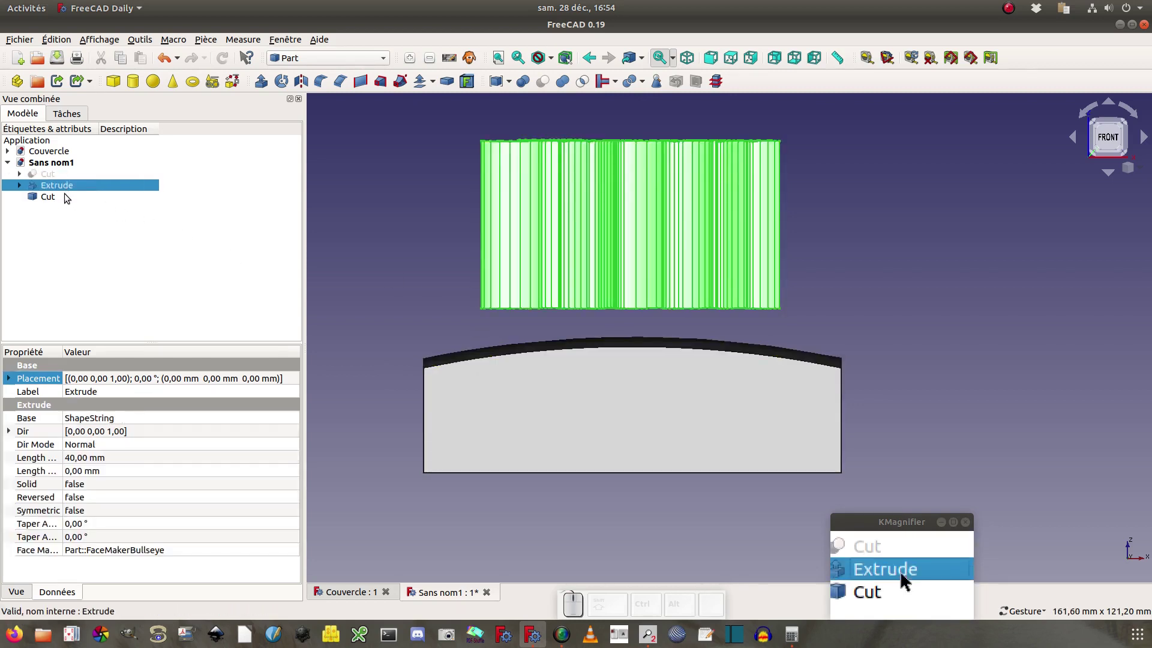
{"action": "right_click", "coordinate": [65, 185]}
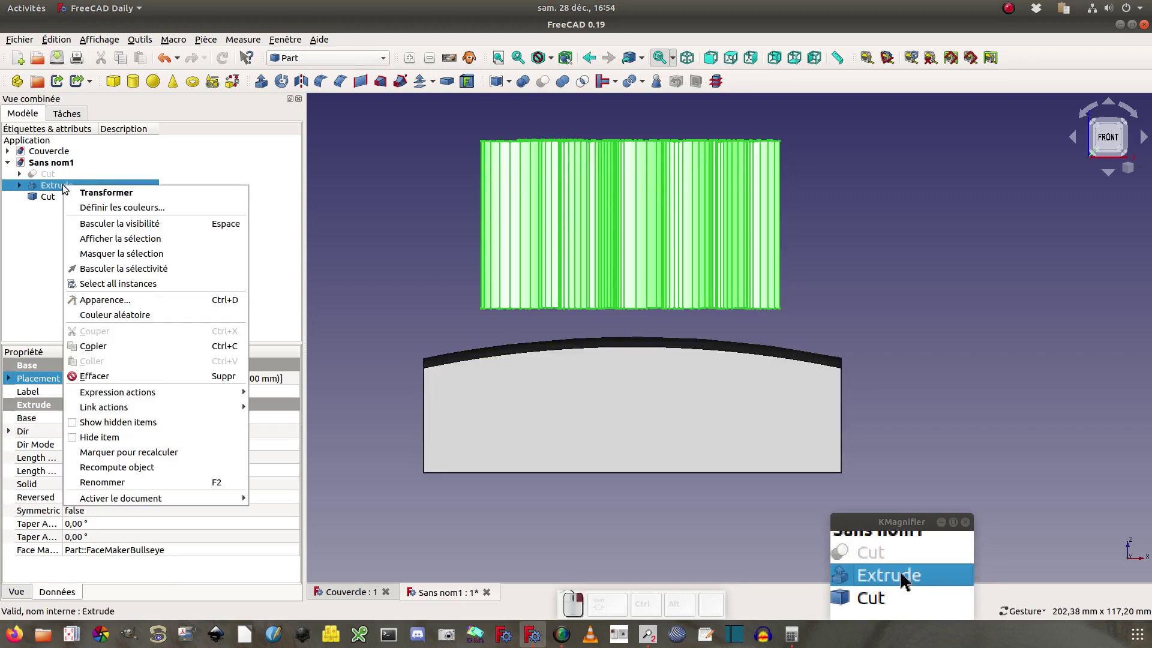
{"action": "left_click", "coordinate": [76, 192]}
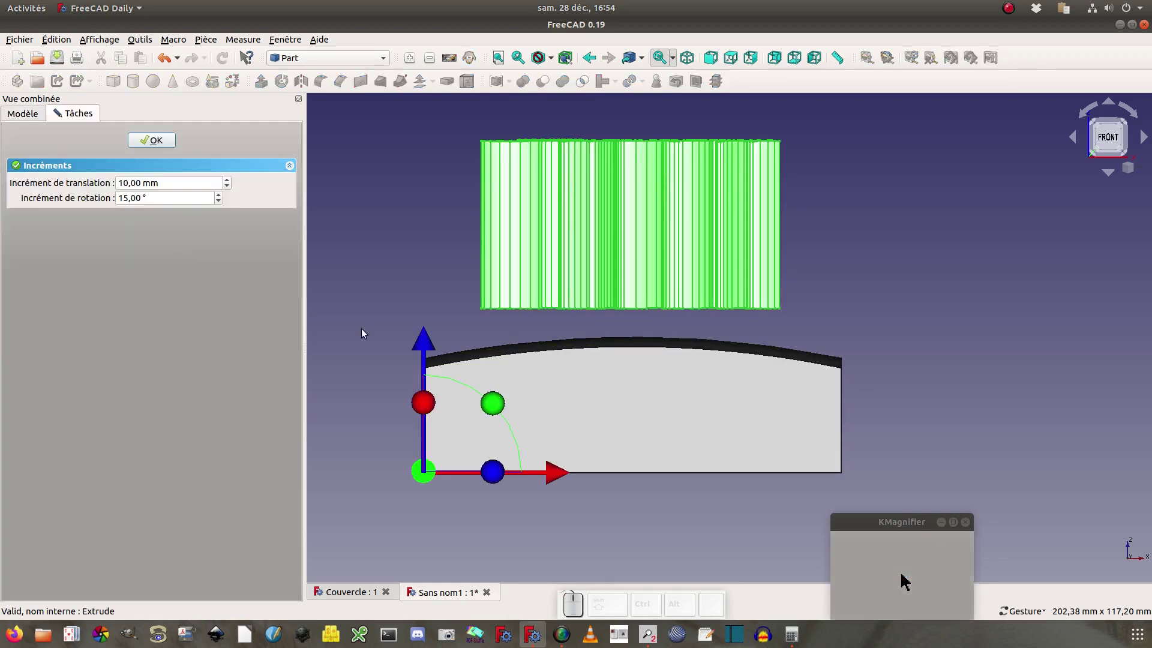
{"action": "left_click_drag", "start_coordinate": [424, 337], "coordinate": [423, 472]}
{"action": "left_click", "coordinate": [151, 140]}
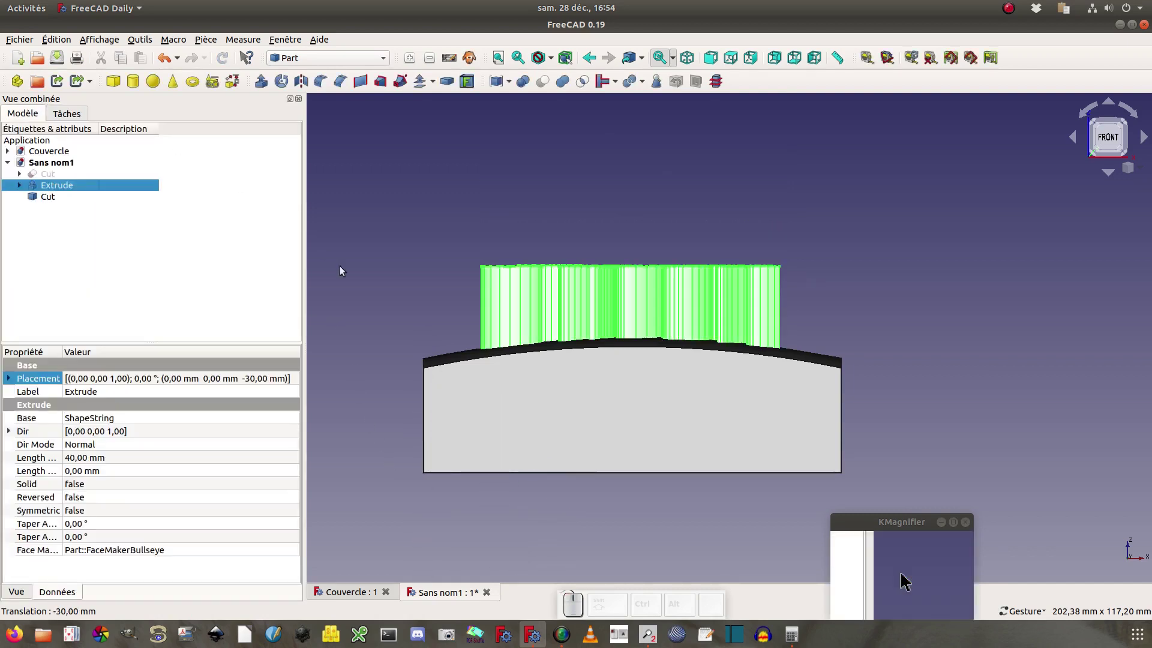
- Create a Boolean intersection of the extruded text and the simple copy of the Cut solid
{"action": "left_click_drag", "start_coordinate": [373, 226], "coordinate": [405, 283]}
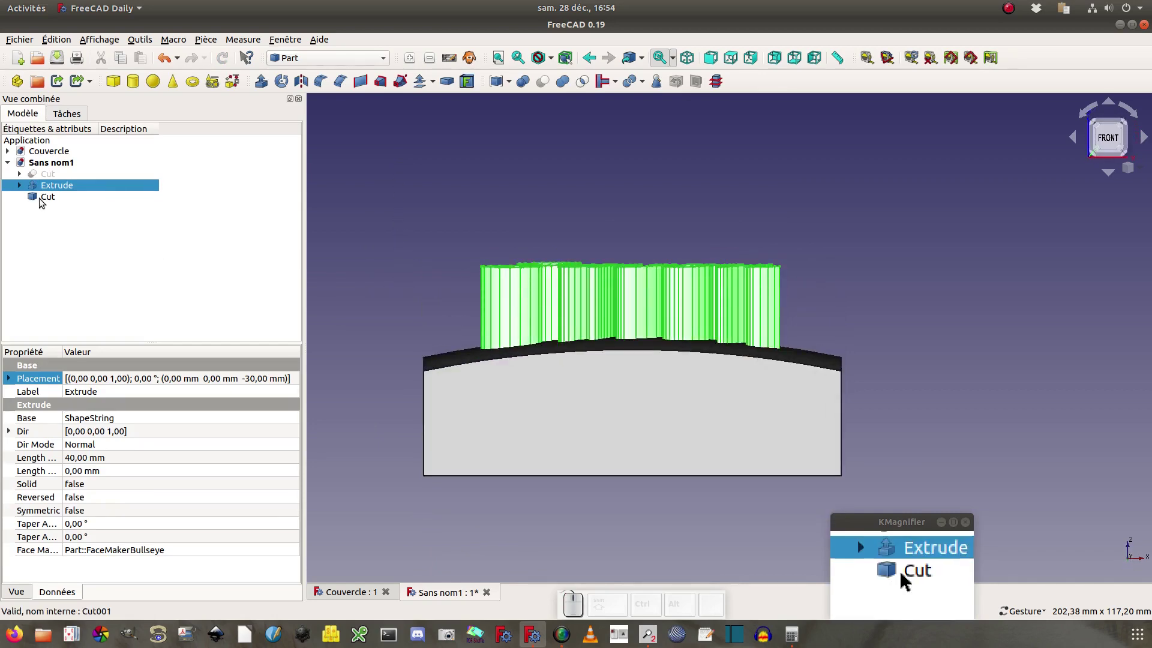
{"action": "key", "text": "ctrl"}
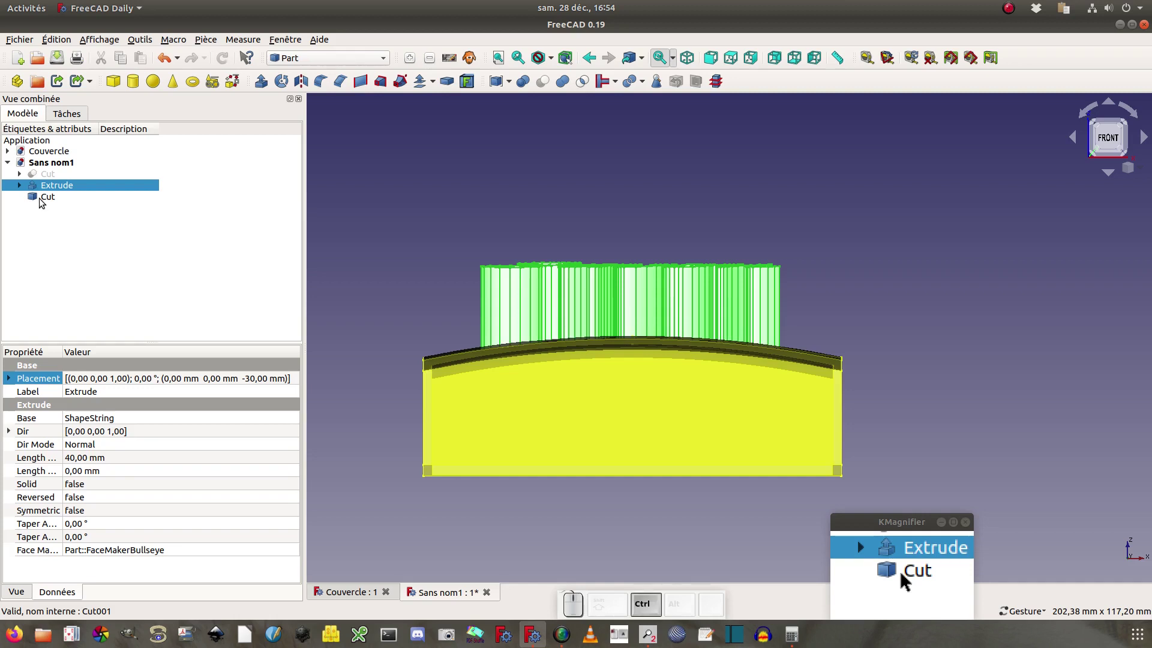
{"action": "left_click", "coordinate": [40, 199], "text": "ctrl"}
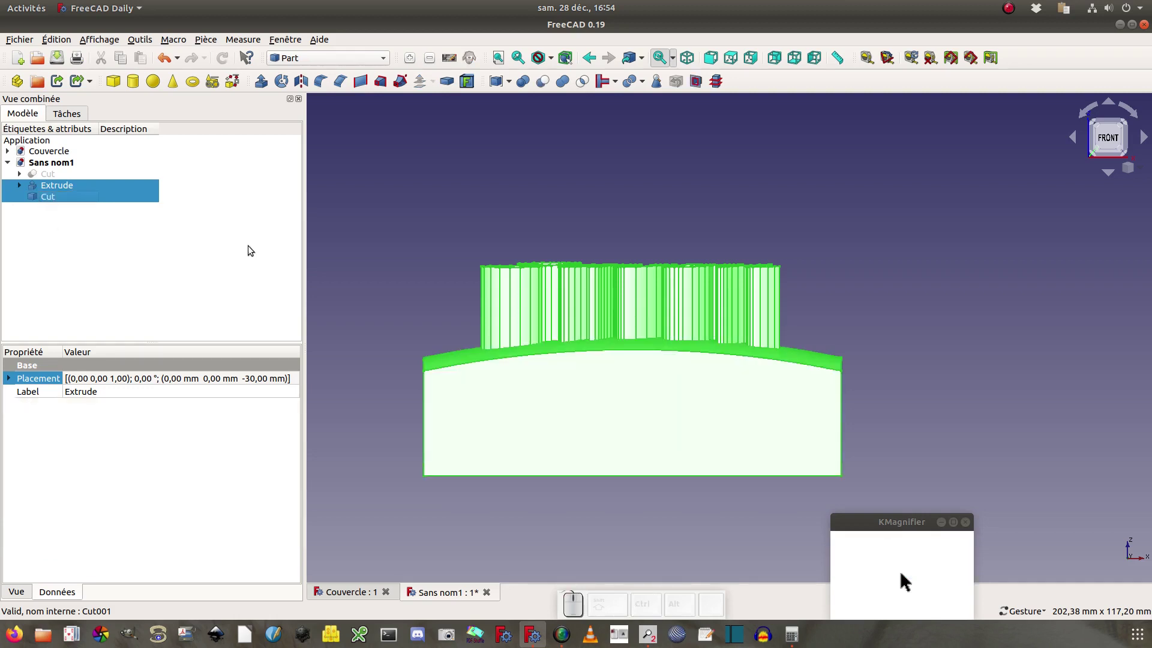
{"action": "left_click", "coordinate": [583, 84]}
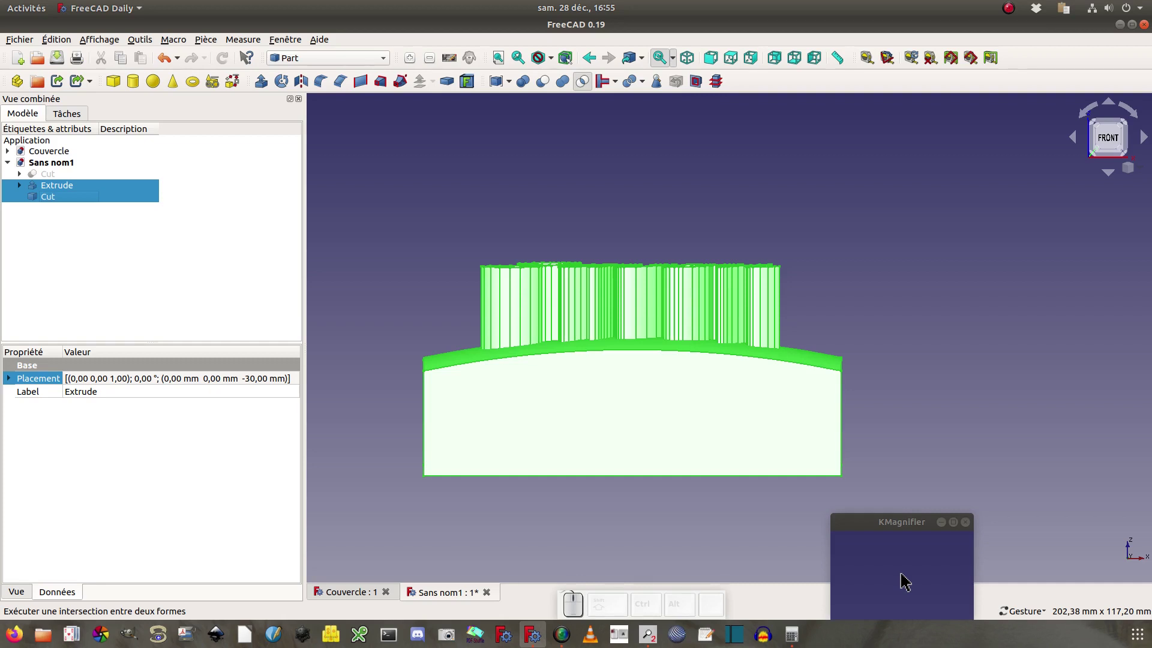
{"action": "left_click", "coordinate": [582, 81]}
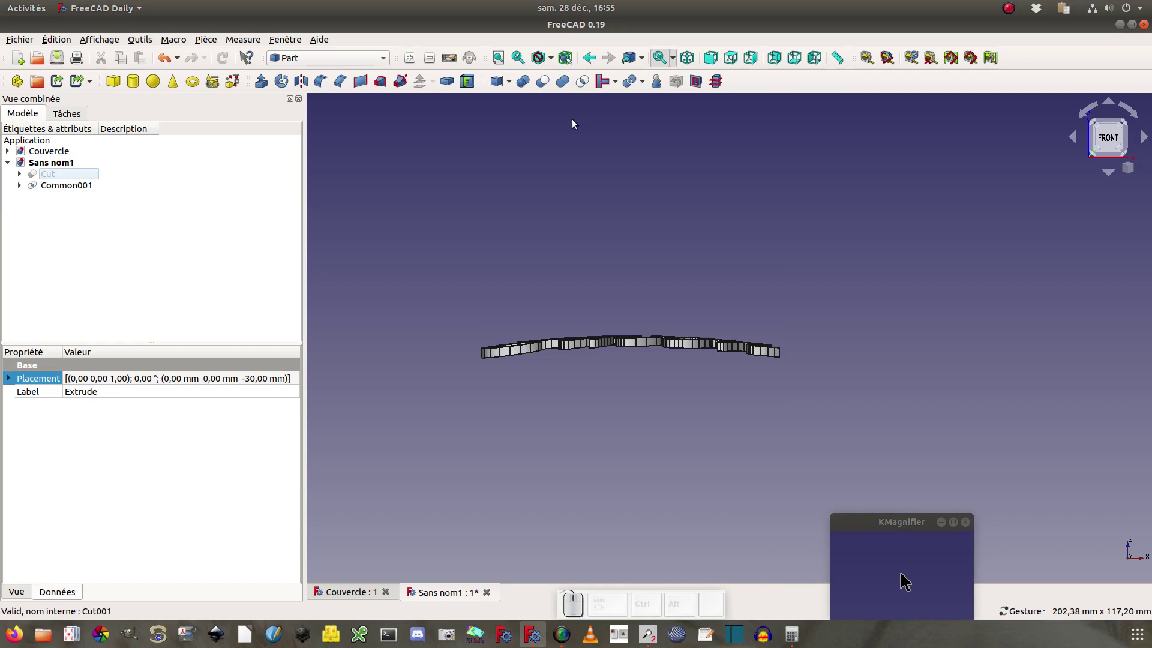
- Make the hidden Cut lid visible again together with the intersected "Savon" text
{"action": "left_click_drag", "start_coordinate": [525, 144], "coordinate": [534, 166]}
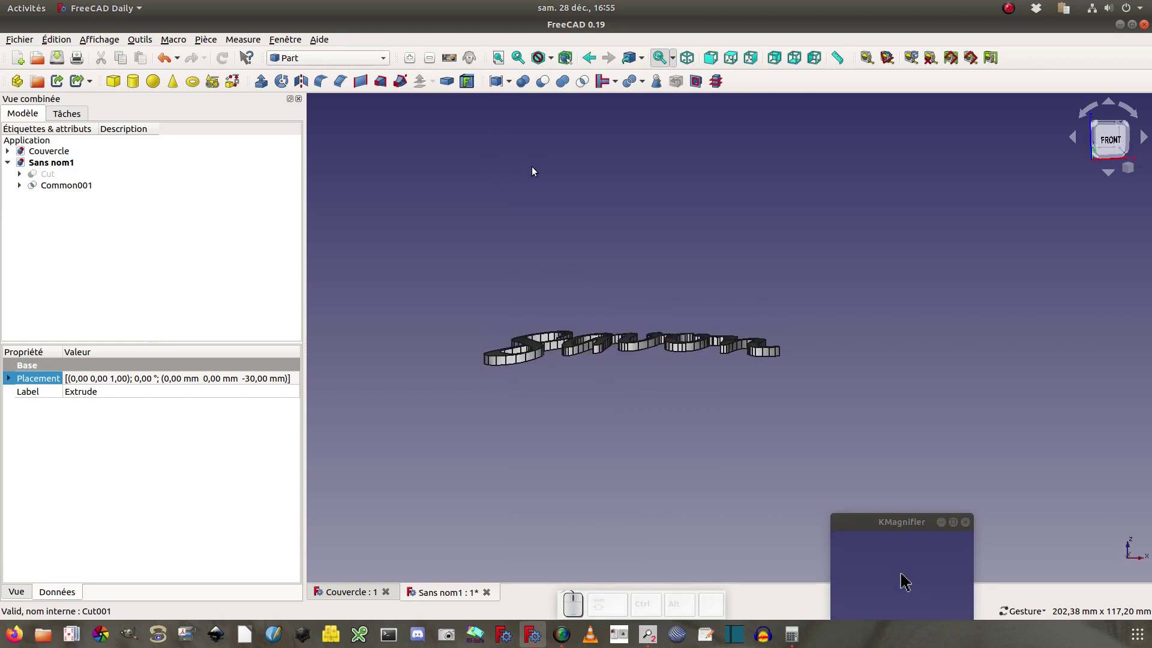
{"action": "left_click", "coordinate": [45, 174]}
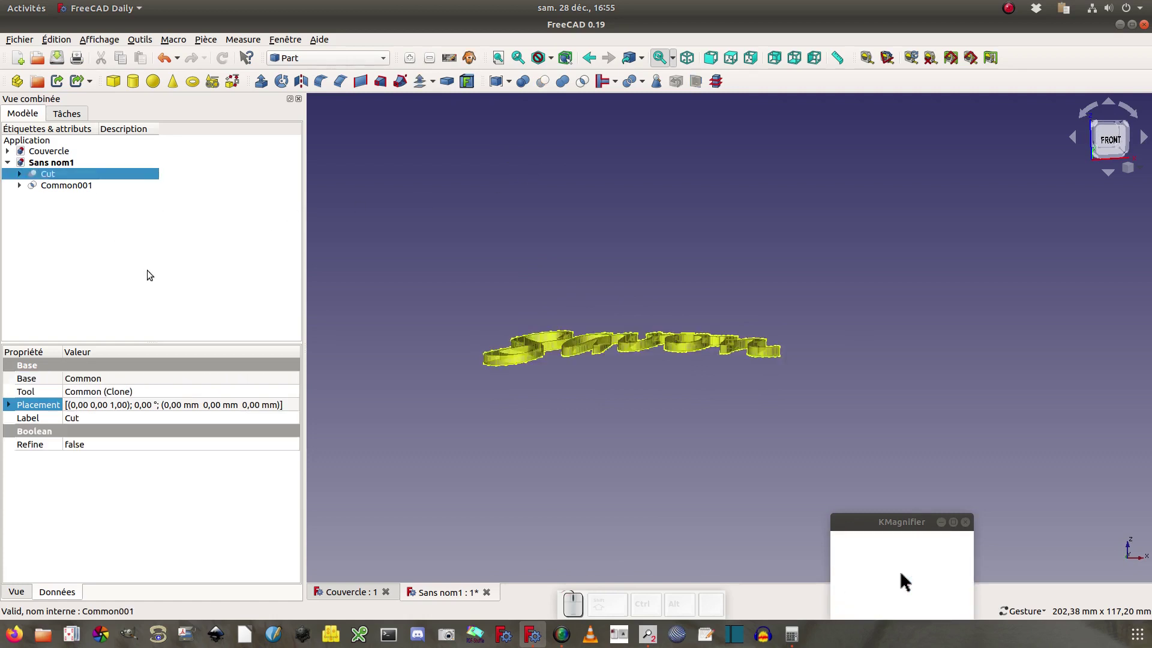
{"action": "key", "text": "space"}
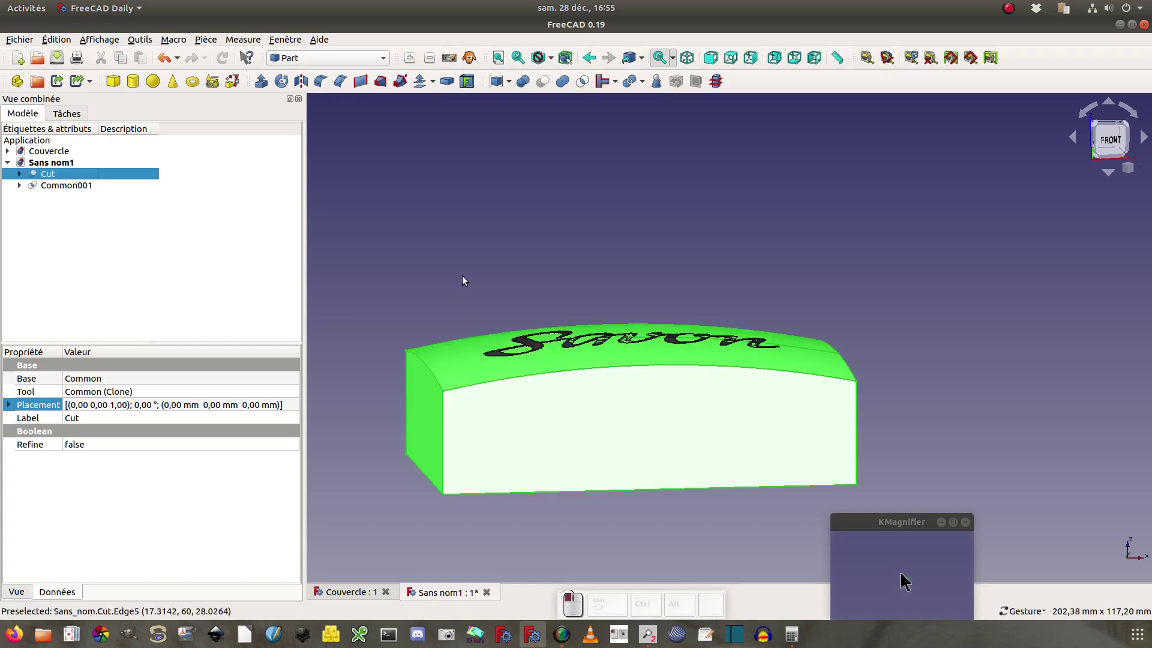
{"action": "mouse_move", "coordinate": [464, 280]}
{"action": "left_mouse_down"}
{"action": "mouse_move", "coordinate": [465, 265]}
{"action": "mouse_move", "coordinate": [455, 388]}
{"action": "mouse_move", "coordinate": [444, 222]}
{"action": "mouse_move", "coordinate": [465, 131]}
{"action": "mouse_move", "coordinate": [460, 260]}
{"action": "left_mouse_up"}
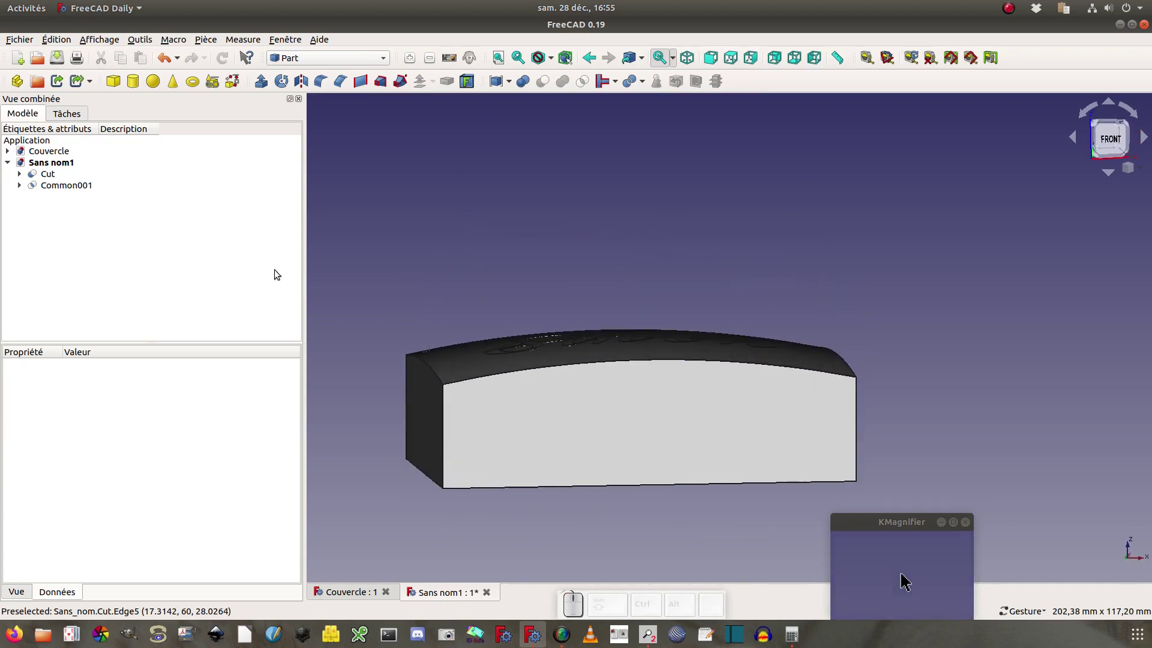
- Set the intersected text's placement to a 1 mm translation along the X axis
{"action": "left_click", "coordinate": [71, 186]}
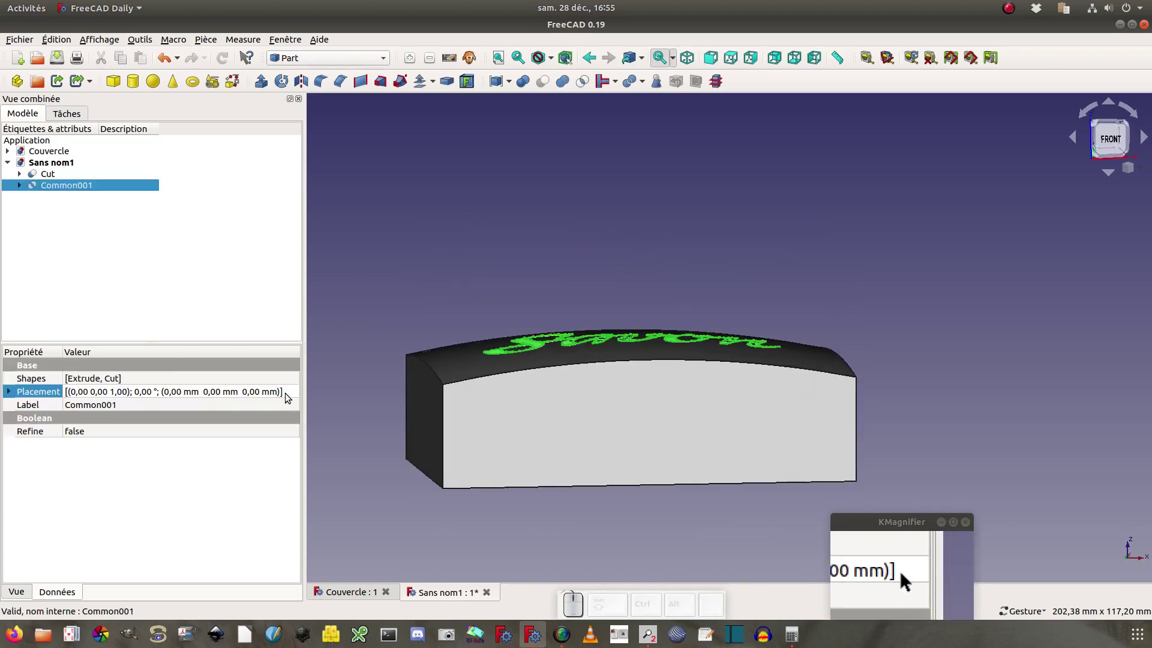
{"action": "left_click", "coordinate": [286, 393]}
{"action": "left_click", "coordinate": [286, 393]}
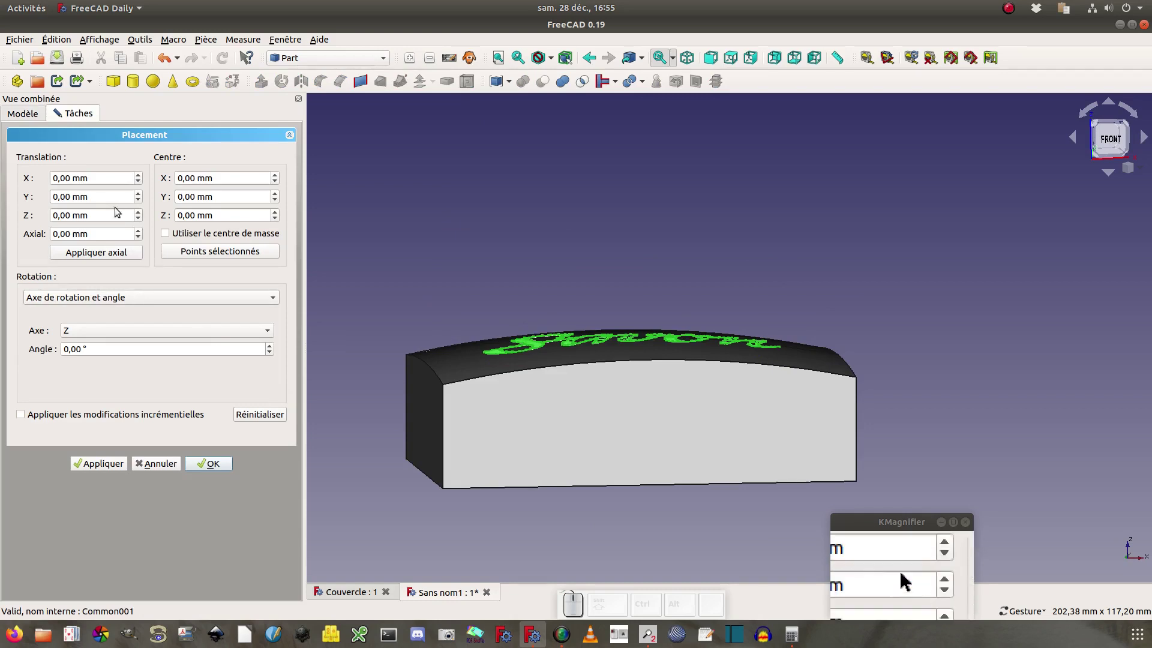
{"action": "scroll", "coordinate": [111, 176], "scroll_direction": "up", "scroll_amount": 1}
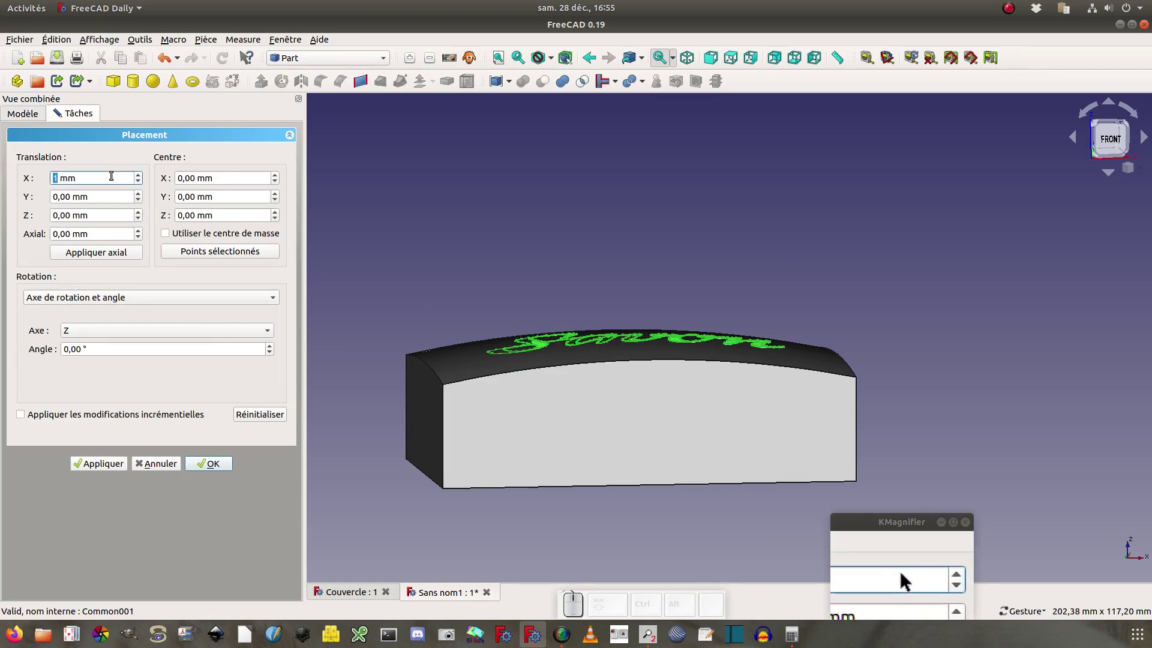
{"action": "left_click", "coordinate": [207, 463]}
{"action": "left_click", "coordinate": [358, 364]}
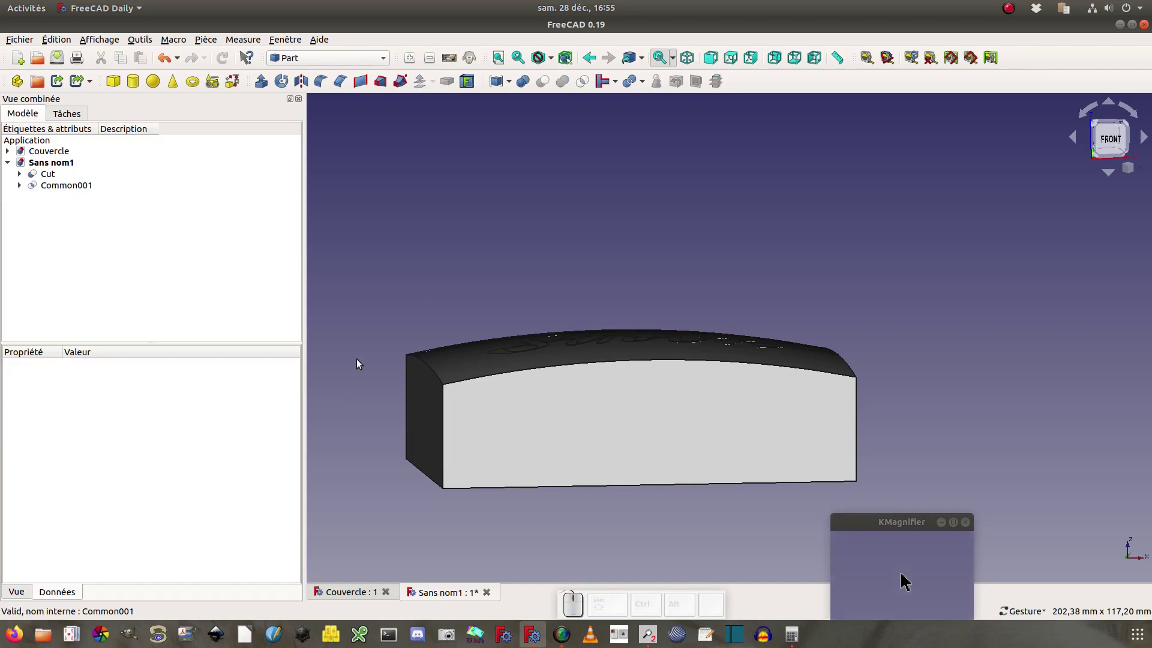
{"action": "left_click_drag", "start_coordinate": [358, 364], "coordinate": [408, 211]}
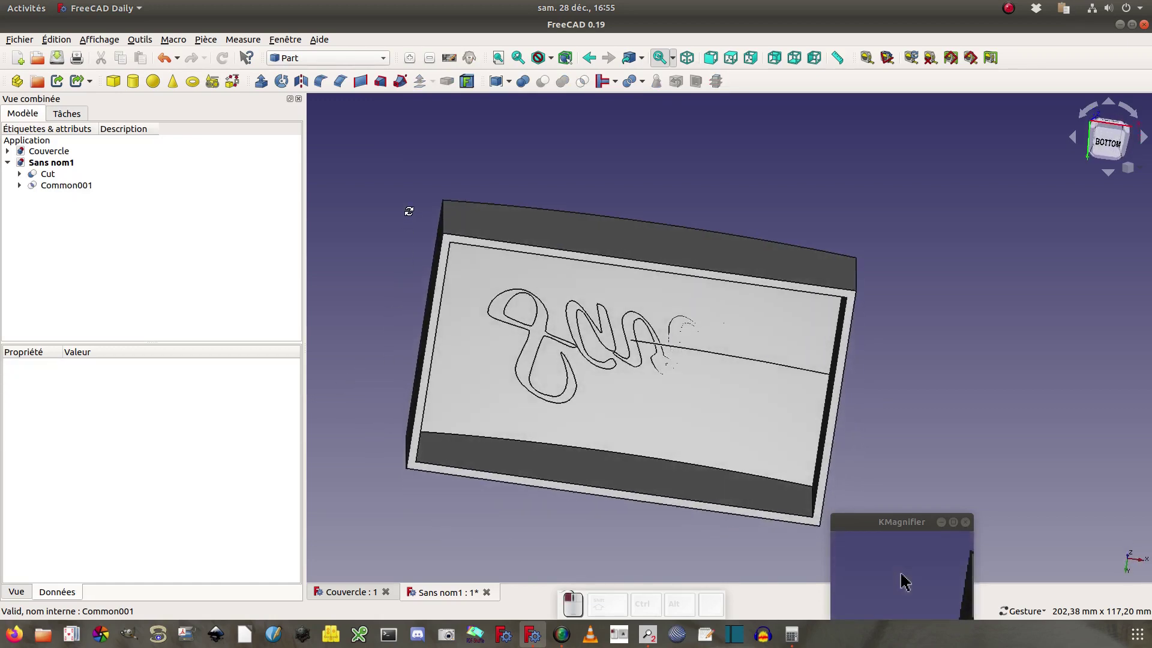
{"action": "key", "text": "1"}
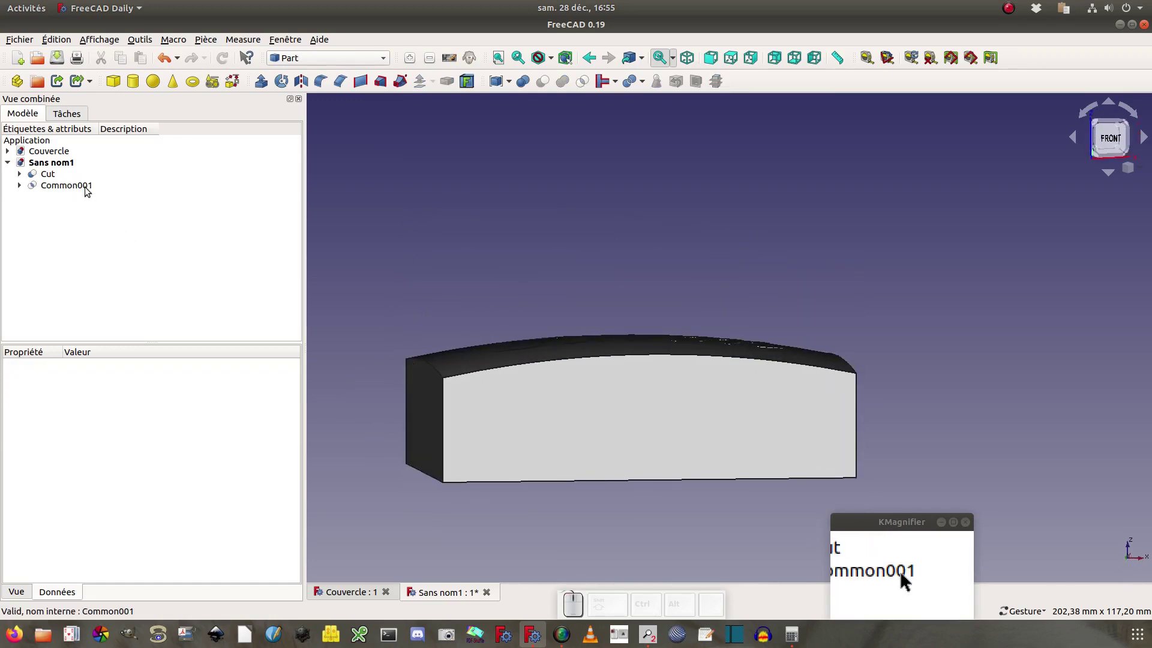
- Set the intersected text's placement translation to 0 mm in X and 1 mm in Z
{"action": "left_click", "coordinate": [86, 187]}
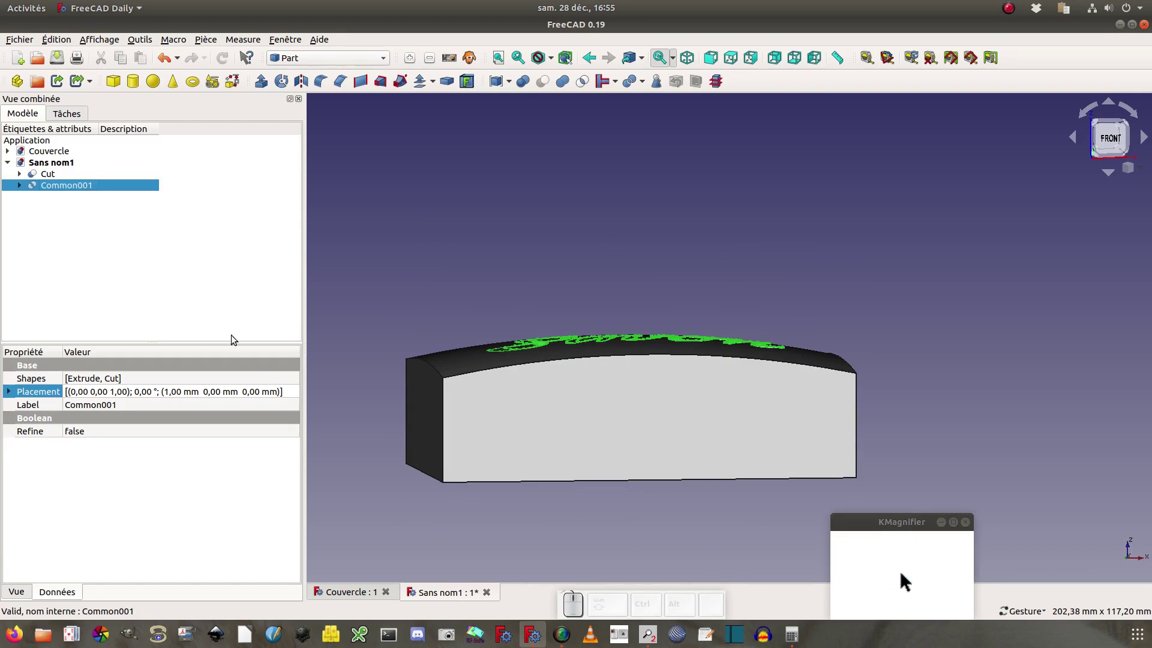
{"action": "left_click", "coordinate": [288, 392]}
{"action": "left_click", "coordinate": [289, 393]}
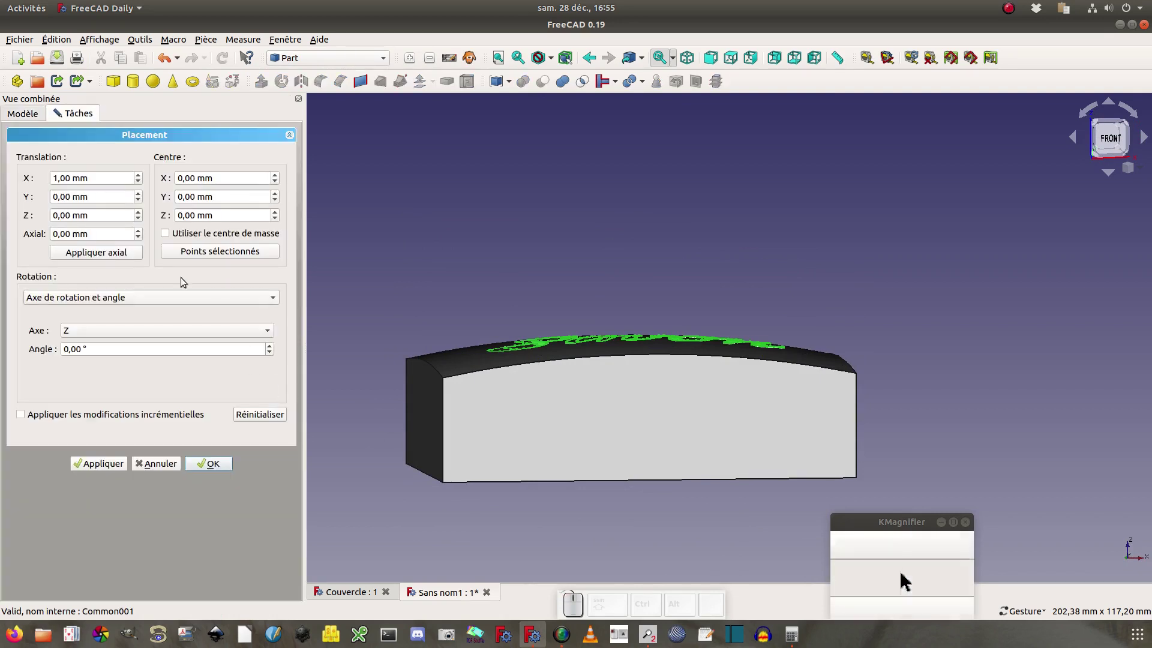
{"action": "left_click", "coordinate": [87, 179]}
{"action": "type", "text": "4"}
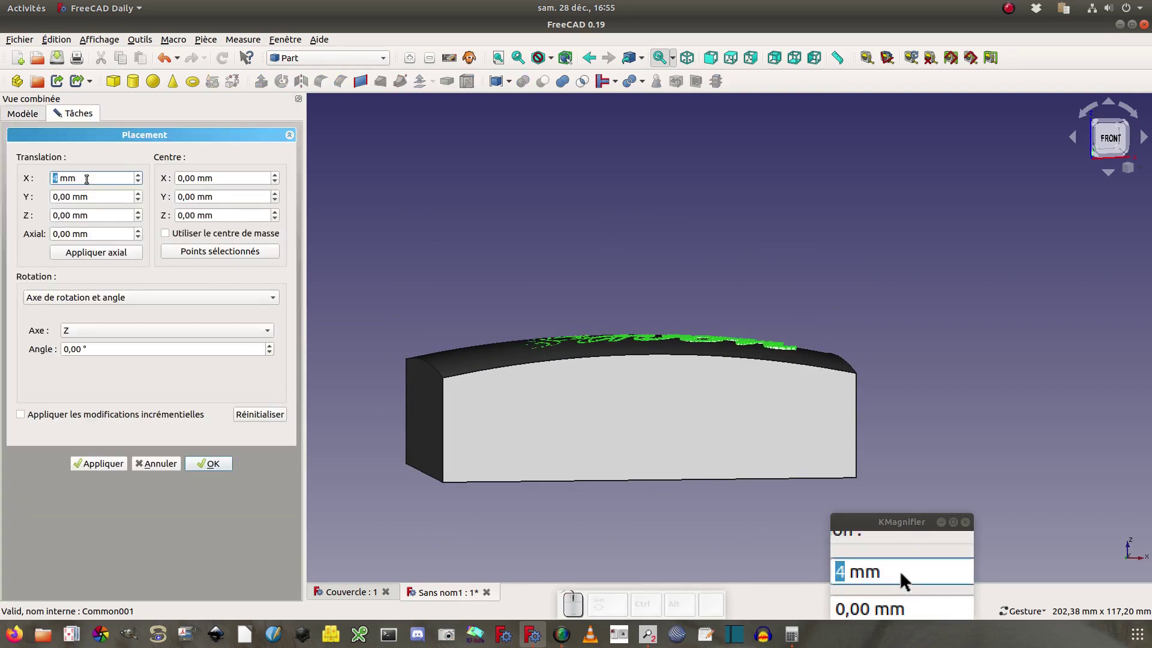
{"action": "type", "text": "0"}
{"action": "left_click", "coordinate": [83, 215]}
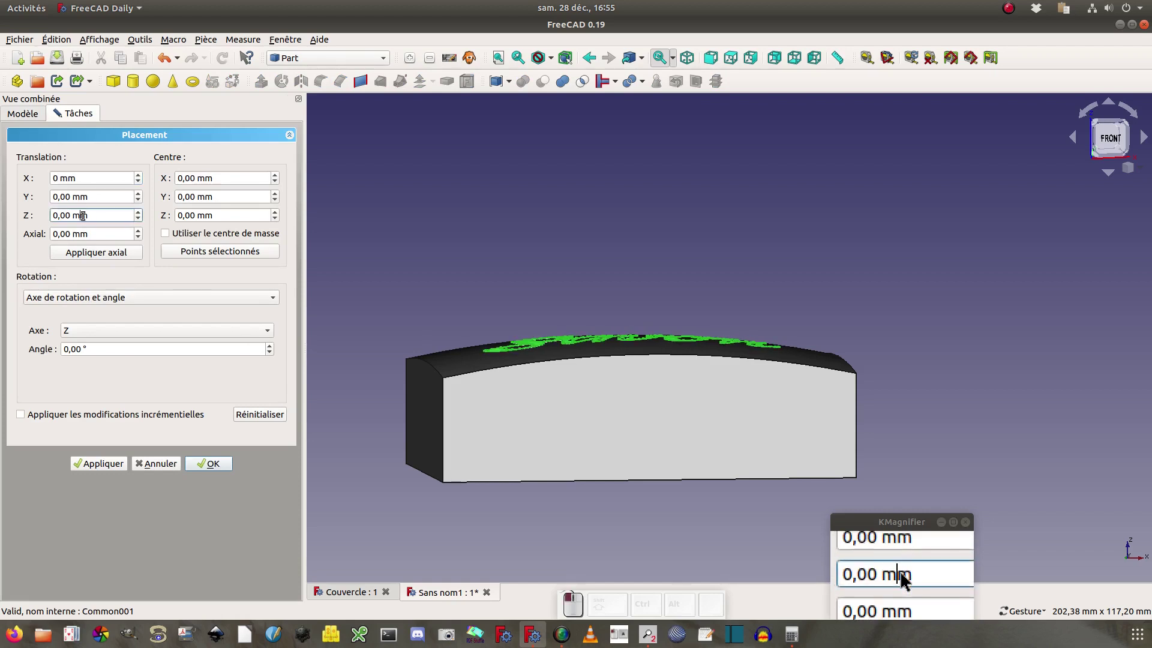
{"action": "type", "text": "1"}
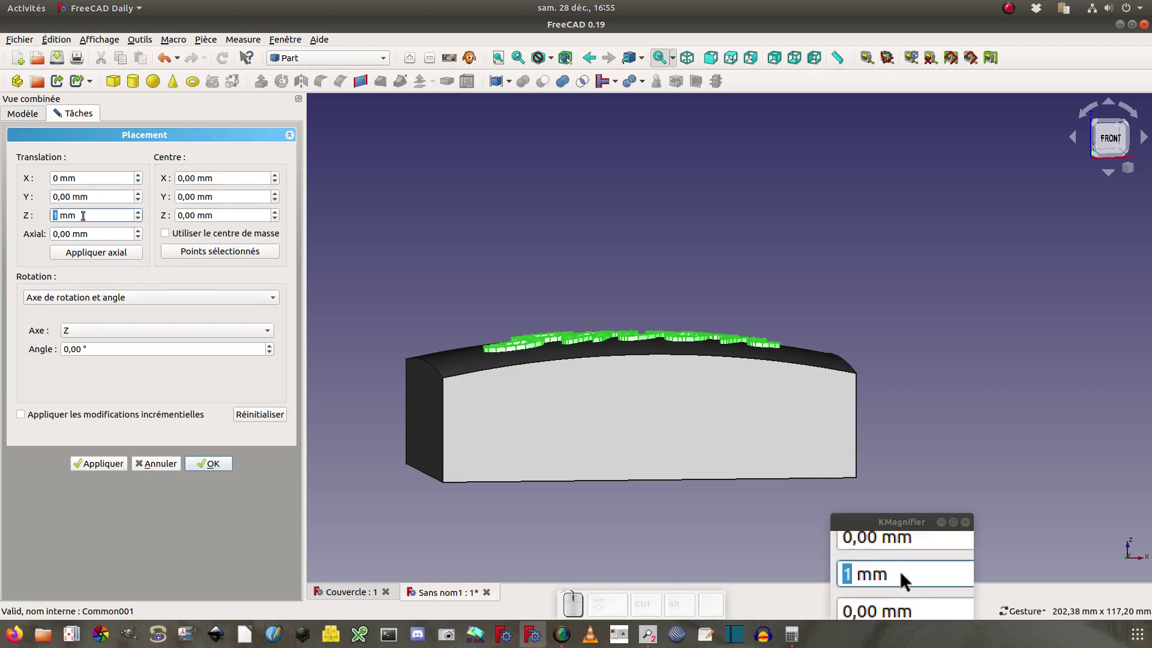
{"action": "left_click", "coordinate": [211, 464]}
{"action": "left_click_drag", "start_coordinate": [372, 404], "coordinate": [403, 292]}
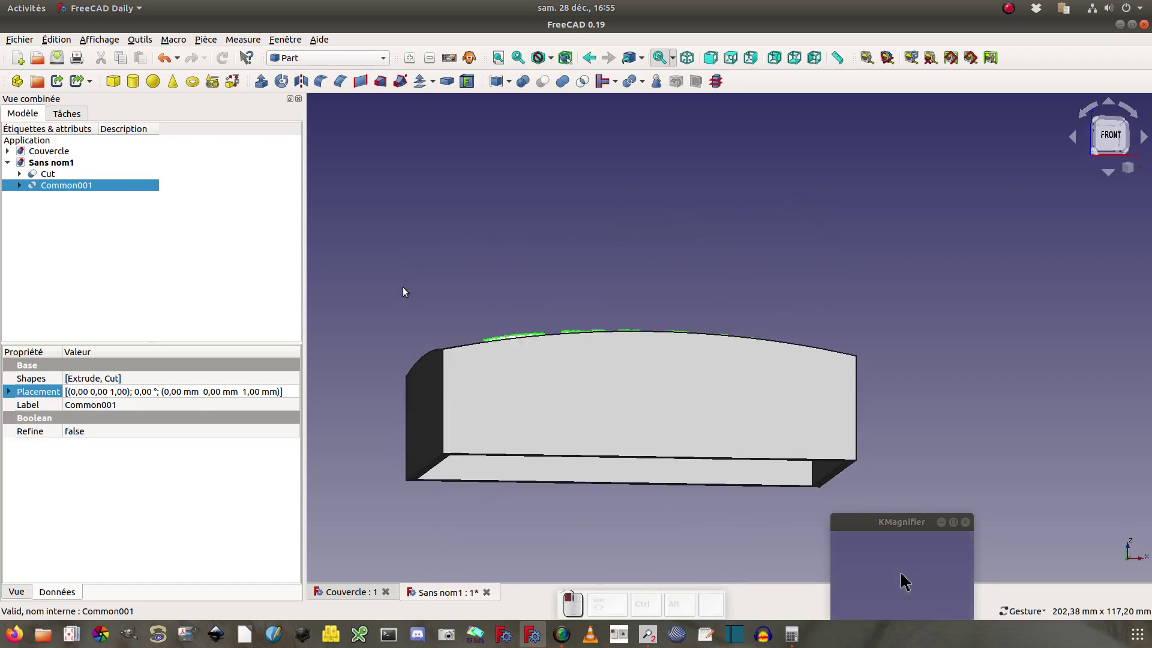
{"action": "left_click", "coordinate": [372, 242]}
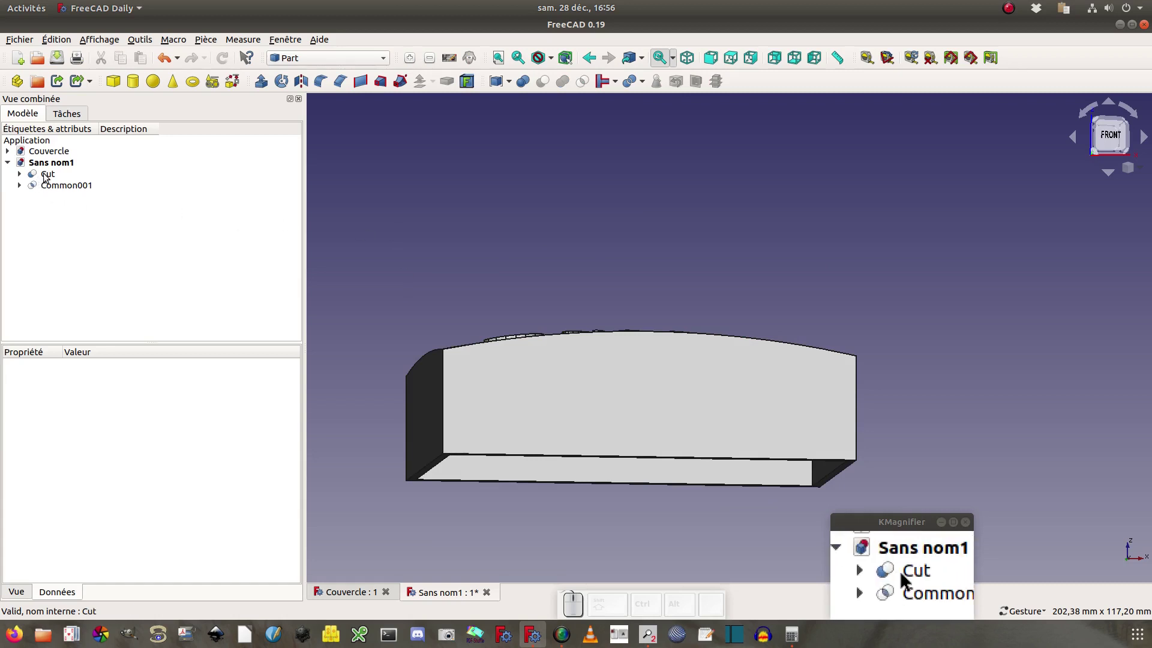
- Fuse the Cut lid and the raised "Savon" text with a Boolean union
{"action": "left_click_drag", "start_coordinate": [396, 214], "coordinate": [391, 296]}
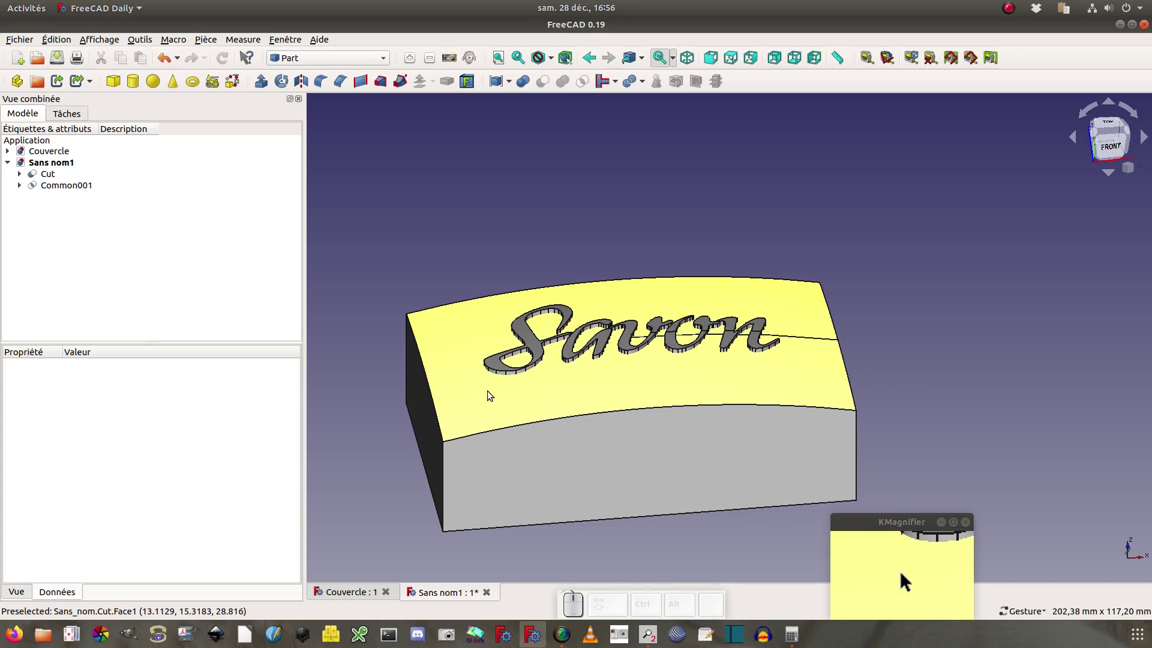
{"action": "left_click", "coordinate": [48, 176]}
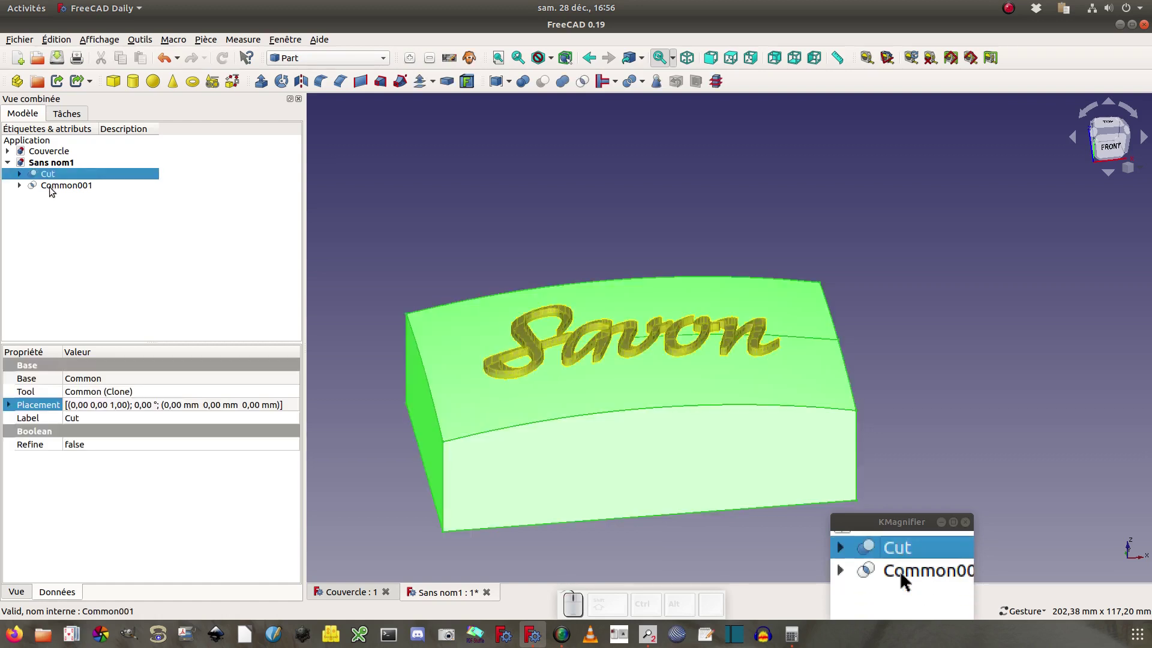
{"action": "left_click", "coordinate": [50, 186], "text": "ctrl"}
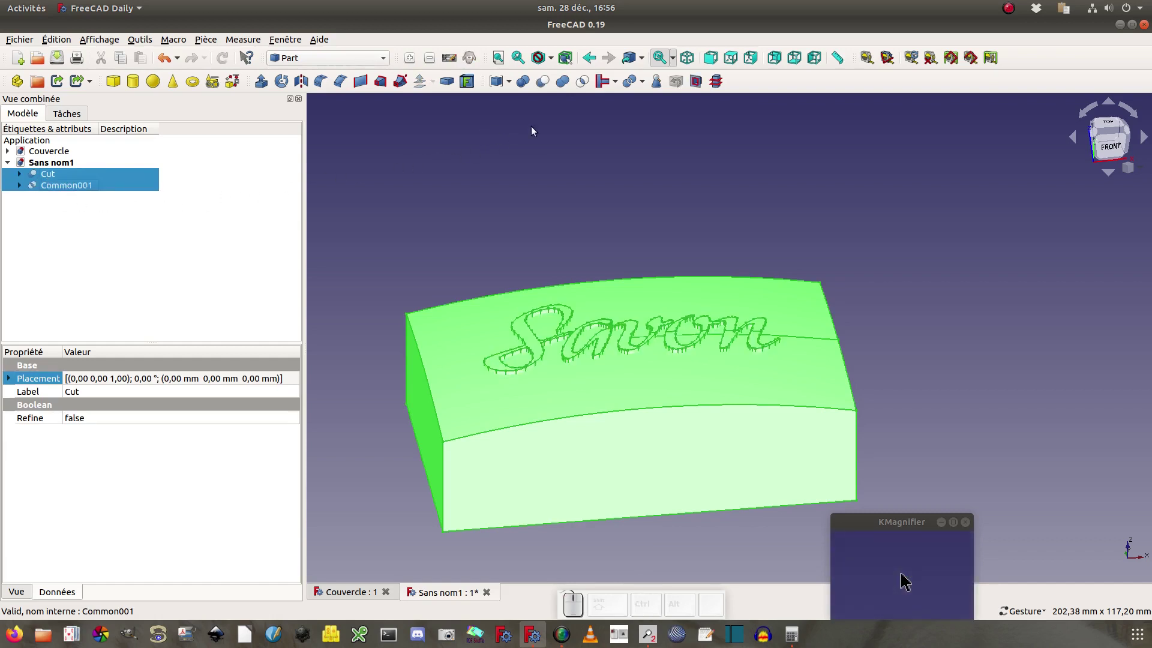
{"action": "left_click", "coordinate": [564, 82]}
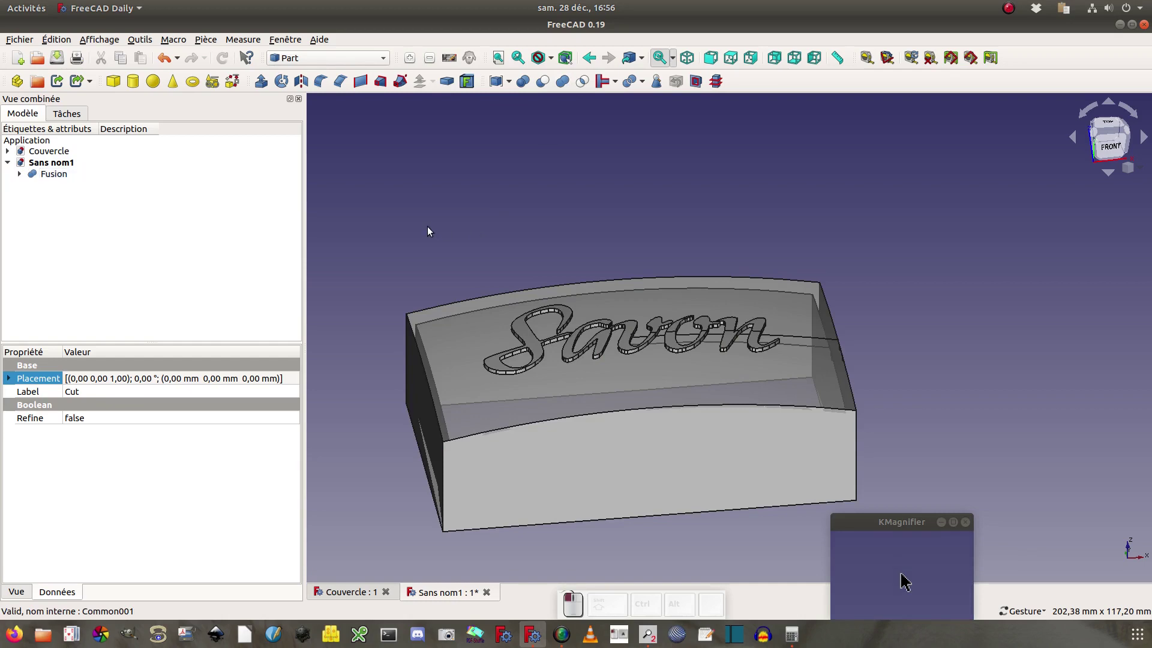
{"action": "left_click_drag", "start_coordinate": [427, 226], "coordinate": [504, 224]}
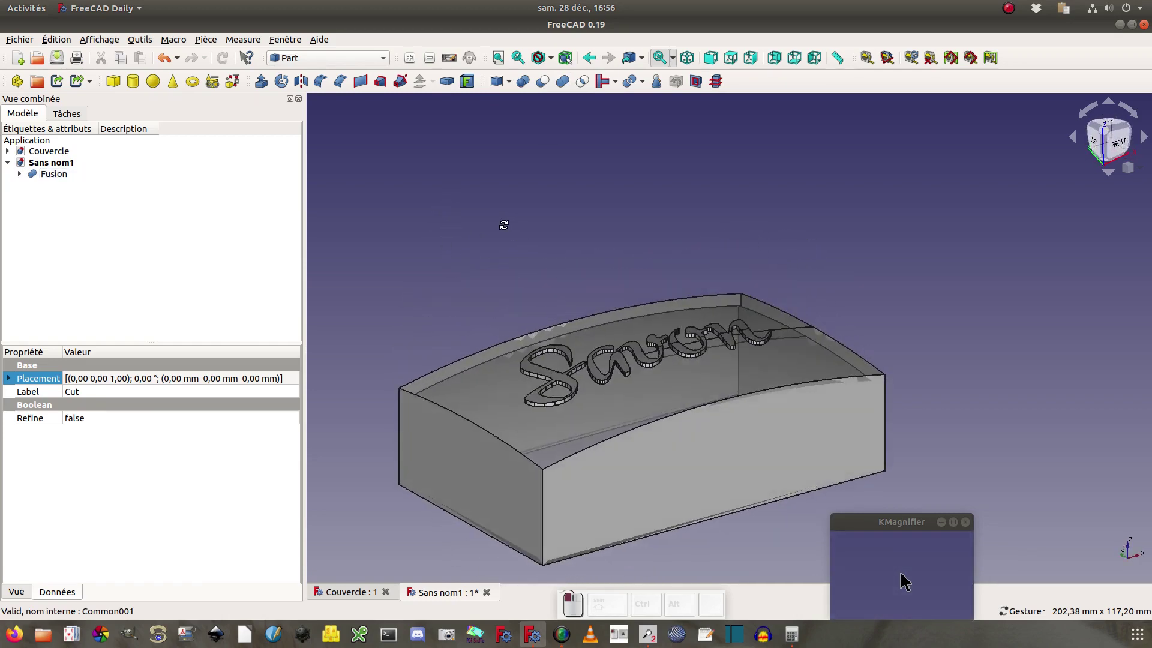
- Set the fused lid's transparency to 0
{"action": "left_click", "coordinate": [61, 178]}
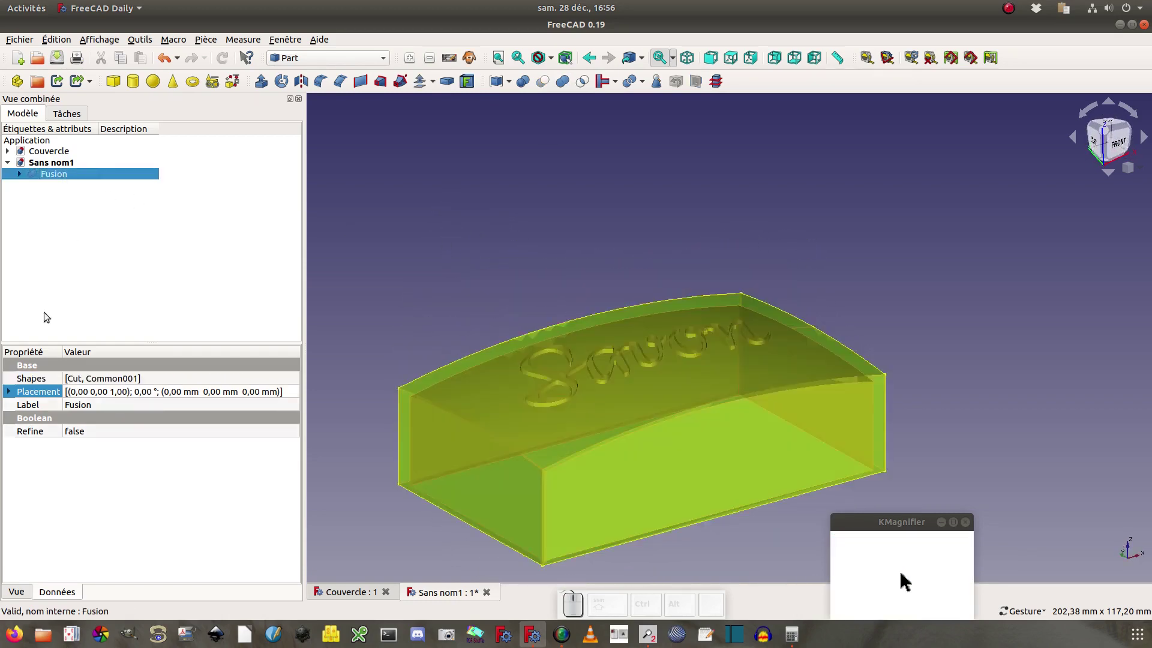
{"action": "left_click", "coordinate": [16, 592]}
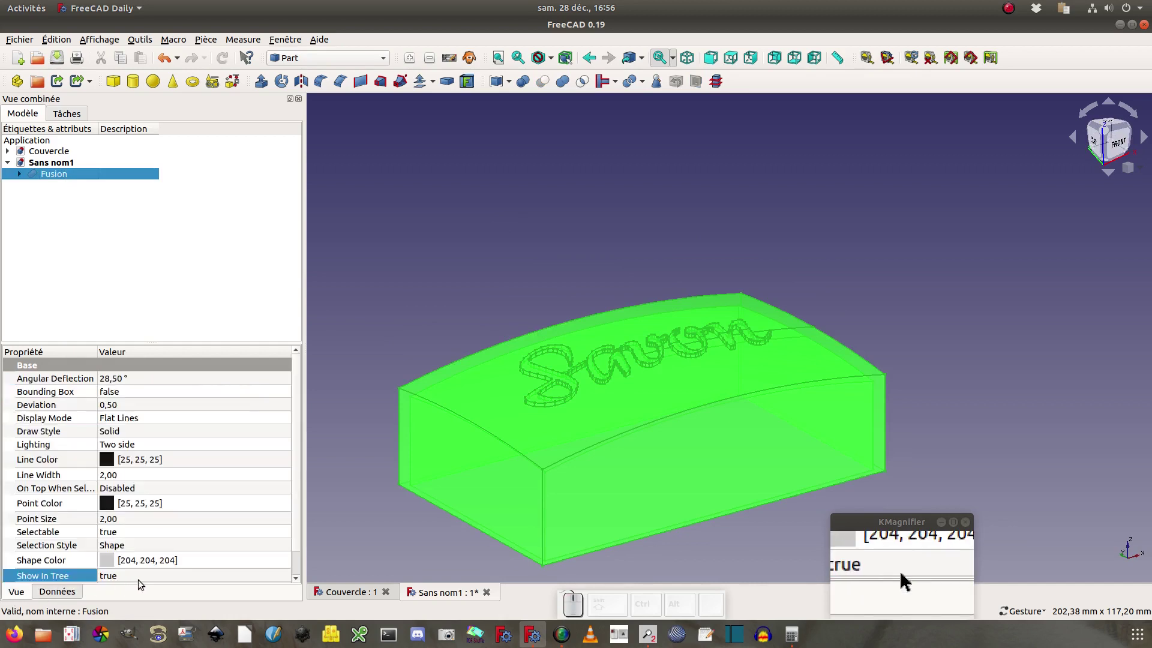
{"action": "scroll", "coordinate": [143, 561], "scroll_direction": "down", "scroll_amount": 1}
{"action": "left_click", "coordinate": [139, 564]}
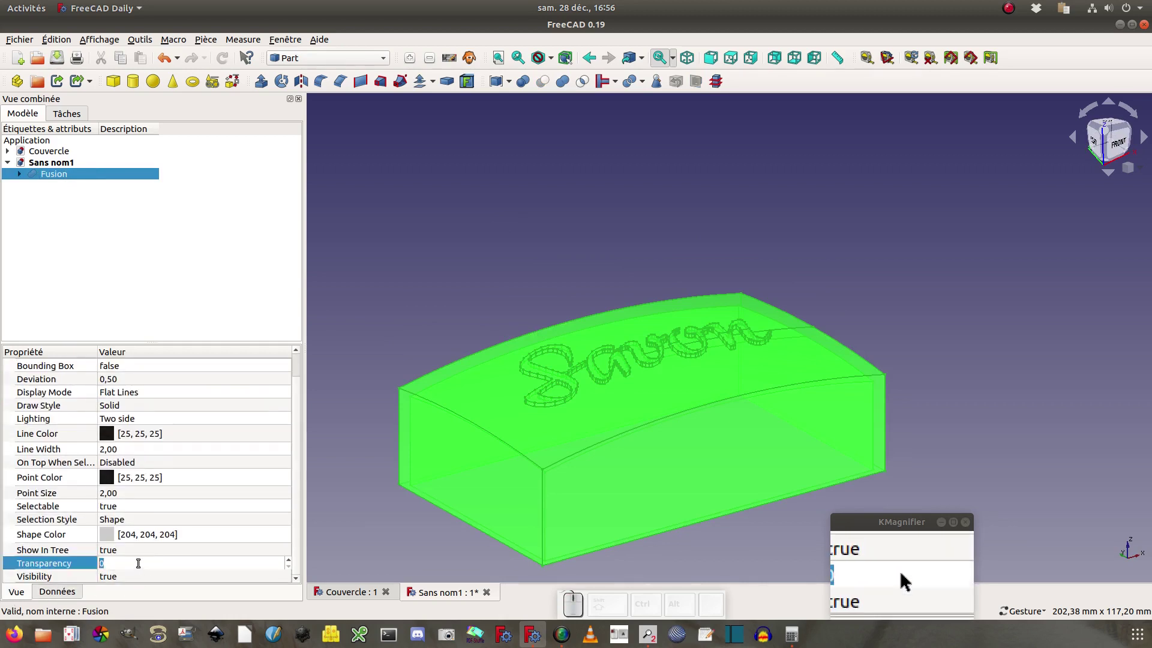
{"action": "type", "text": "1"}
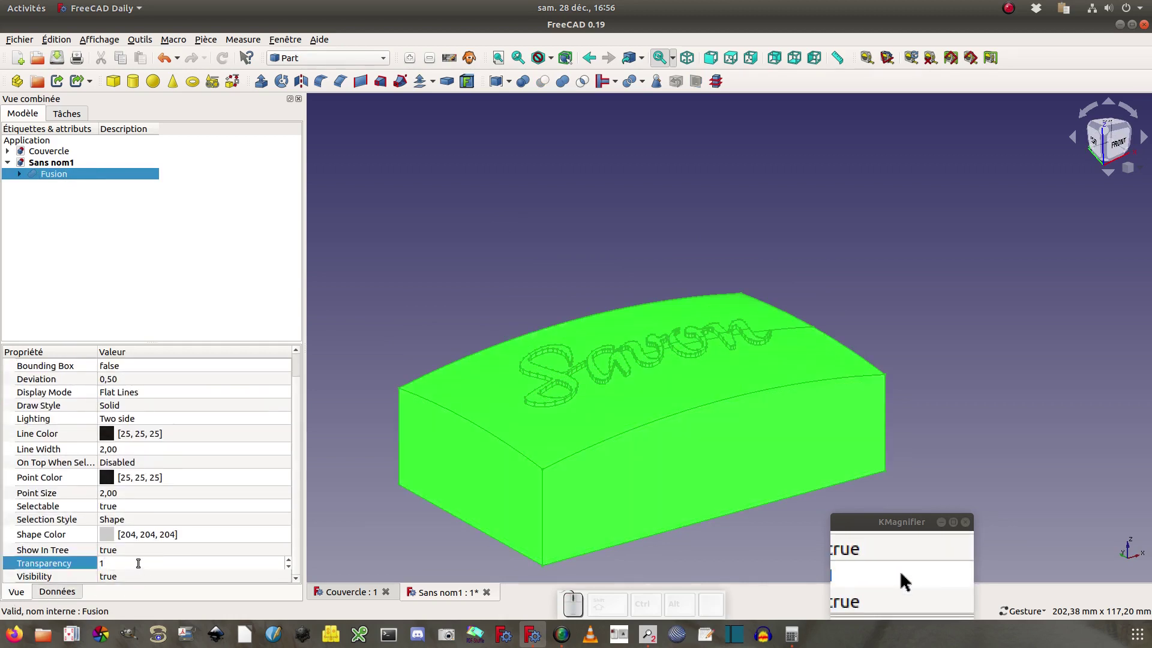
{"action": "key", "text": "BackSpace"}
{"action": "type", "text": "0"}
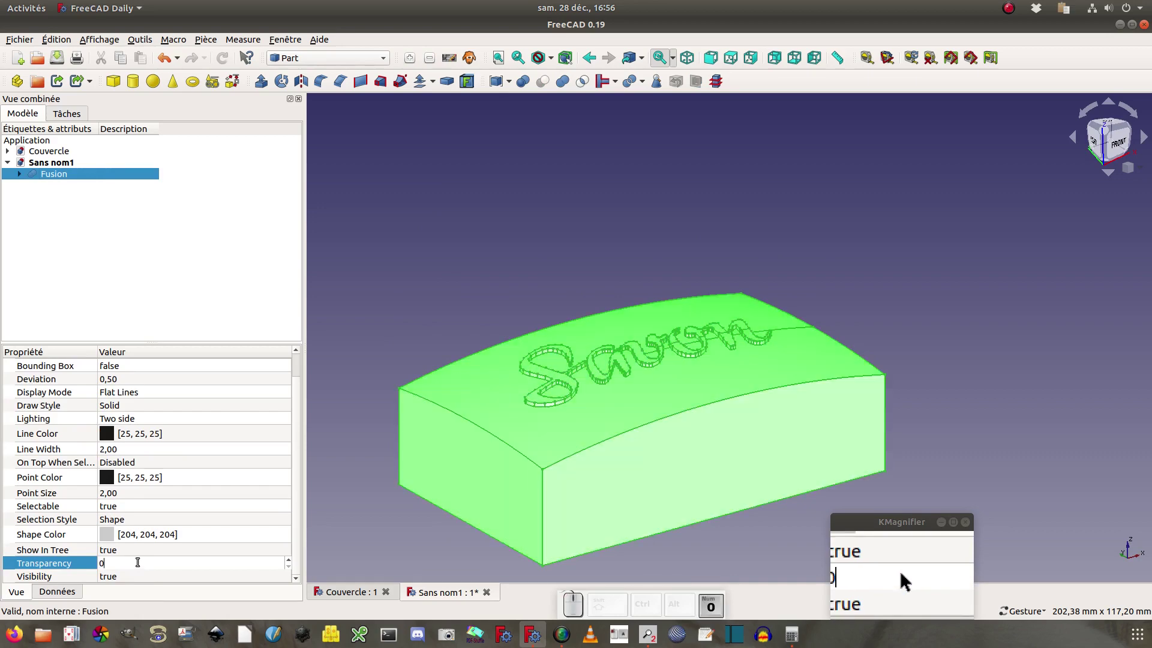
{"action": "left_click", "coordinate": [141, 548]}
{"action": "left_click", "coordinate": [347, 415]}
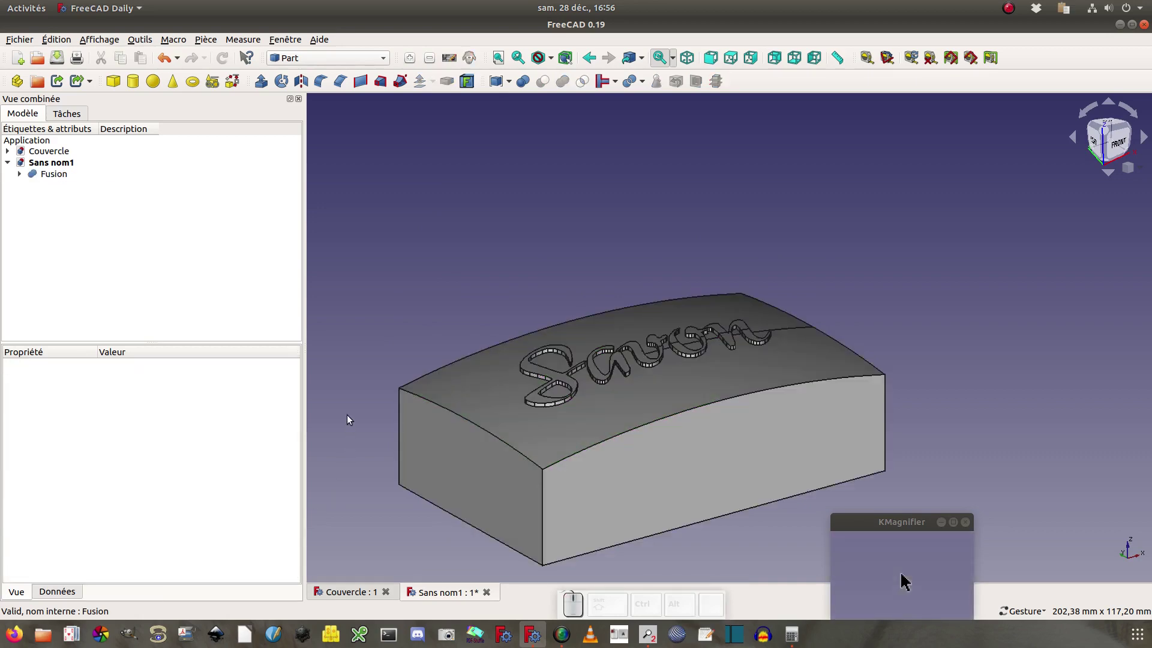
- Switch the 3D view's draw style to wireframe (Filaire)
{"action": "left_click_drag", "start_coordinate": [419, 510], "coordinate": [420, 394]}
{"action": "right_click_drag", "start_coordinate": [808, 262], "coordinate": [911, 216]}
{"action": "left_click_drag", "start_coordinate": [422, 487], "coordinate": [454, 331]}
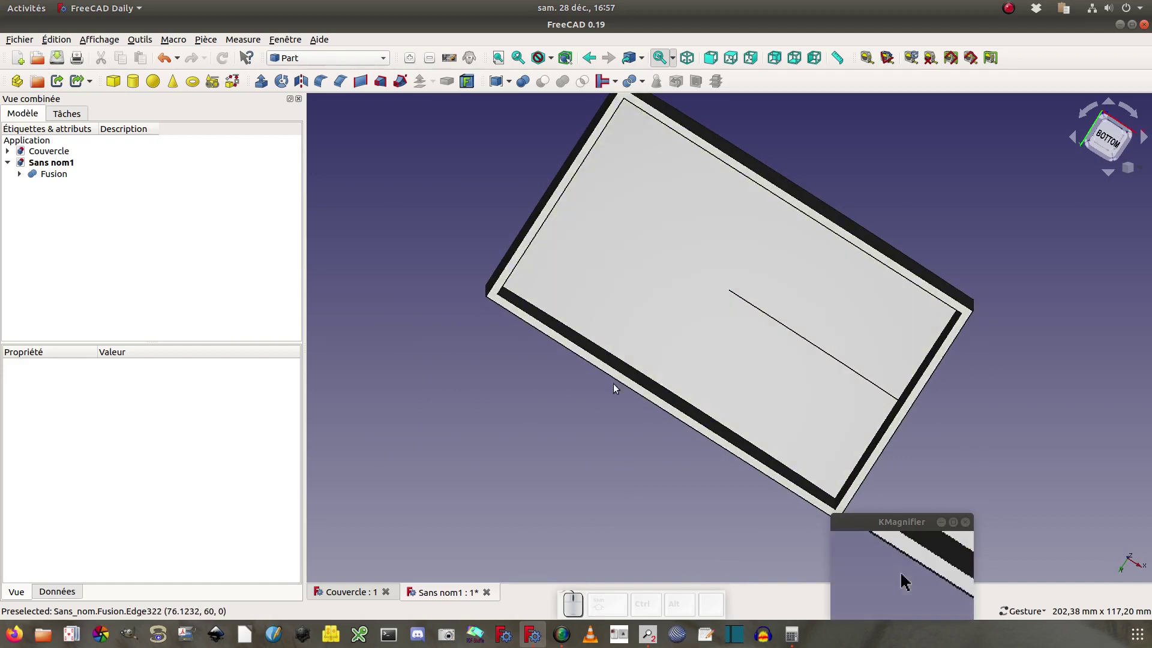
{"action": "left_click_drag", "start_coordinate": [424, 168], "coordinate": [461, 335]}
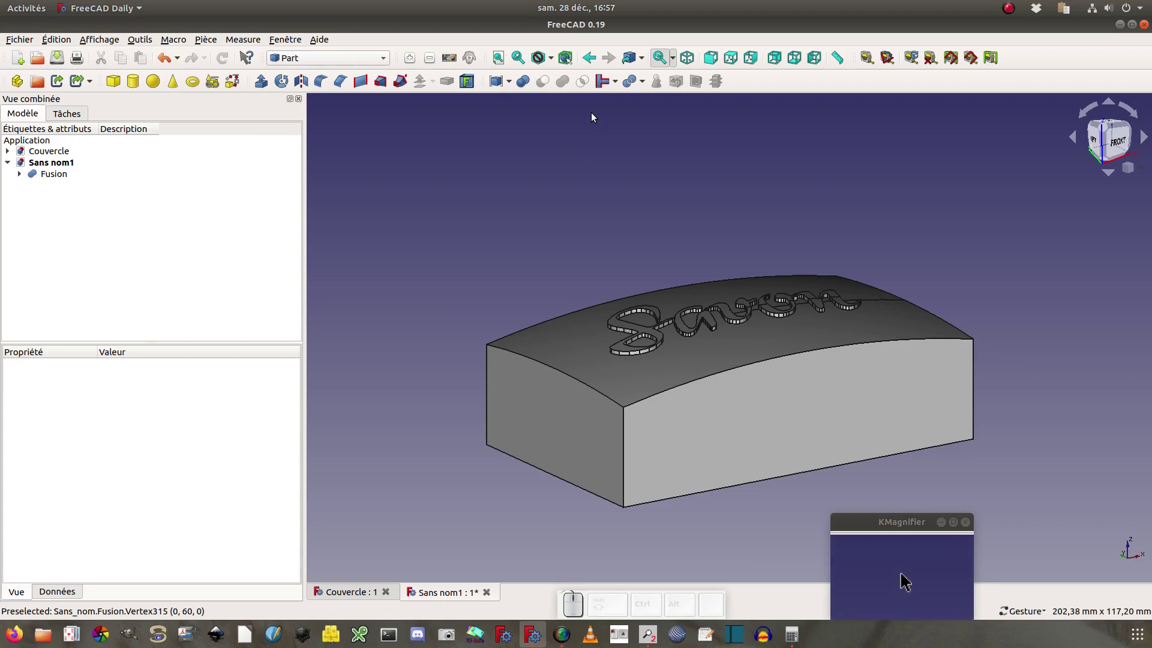
{"action": "left_click", "coordinate": [551, 57]}
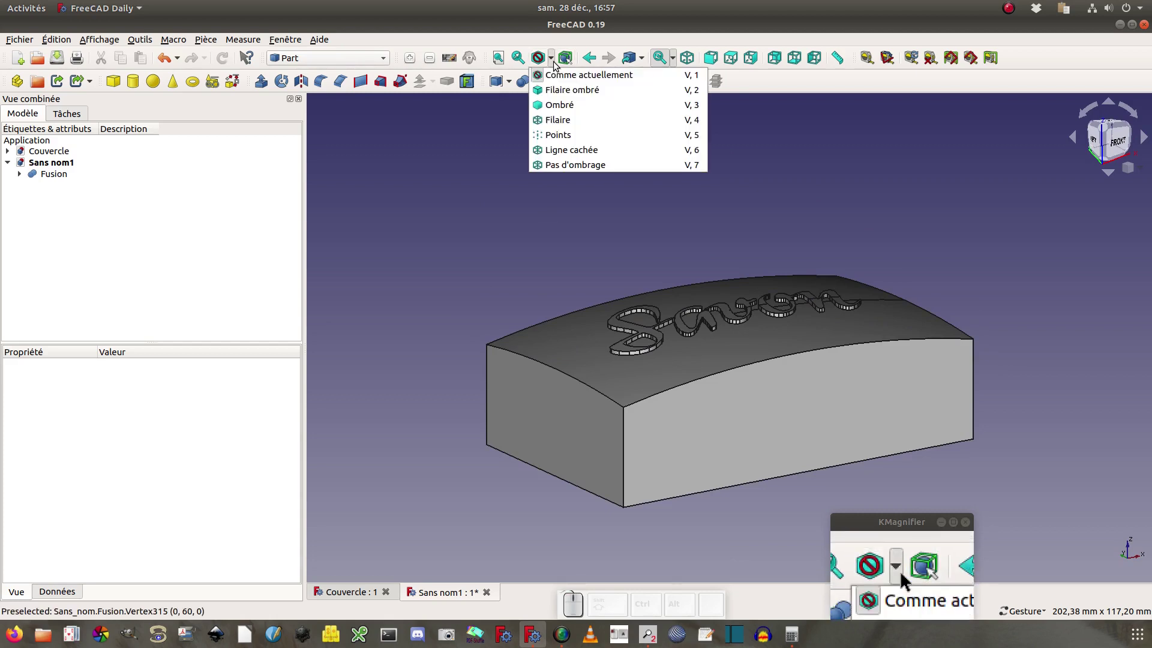
{"action": "left_click", "coordinate": [560, 123]}
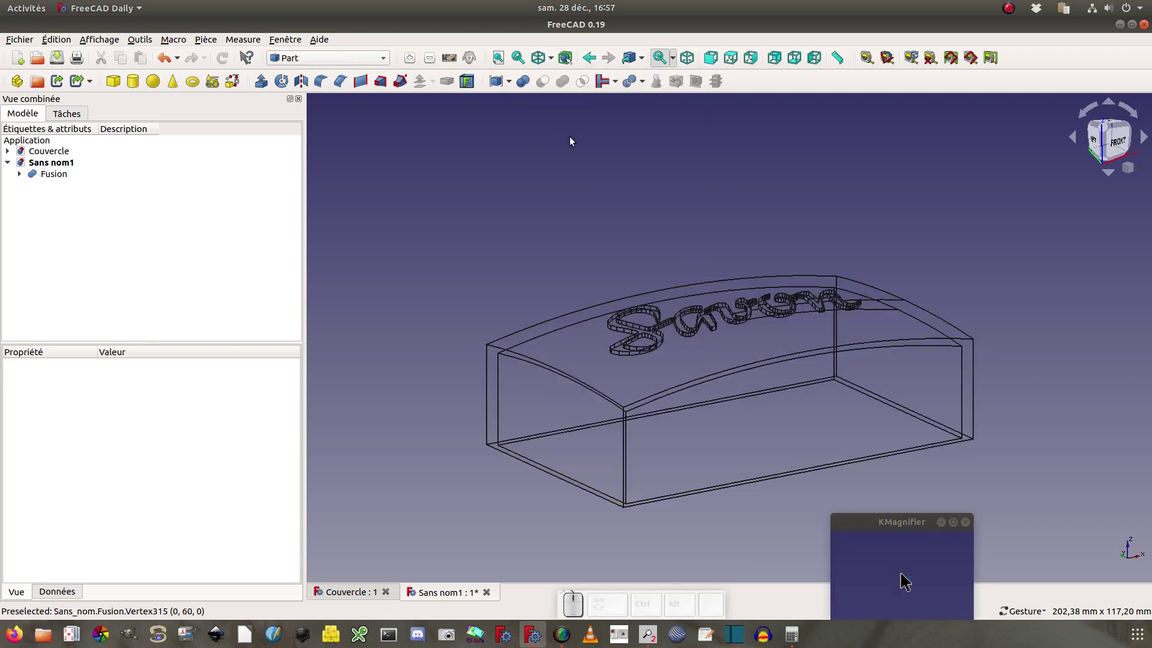
- Fillet the fused lid's four outer top edges and four outer vertical corner edges with a constant 4 mm radius
{"action": "left_click", "coordinate": [597, 308]}
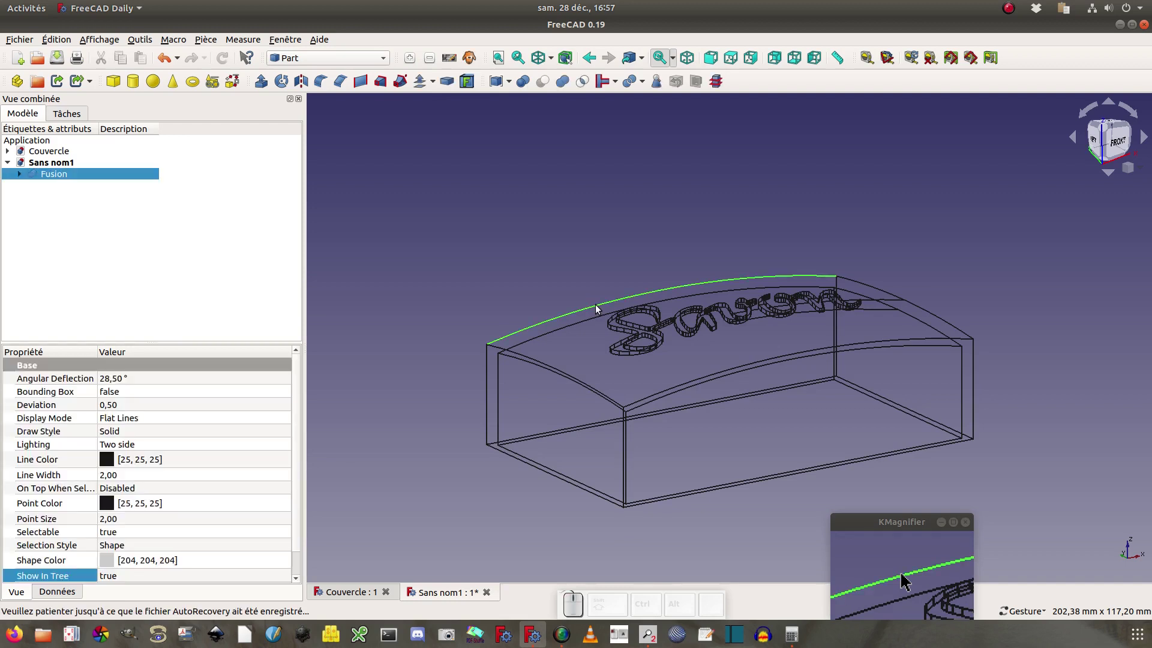
{"action": "left_click", "coordinate": [846, 279], "text": "ctrl"}
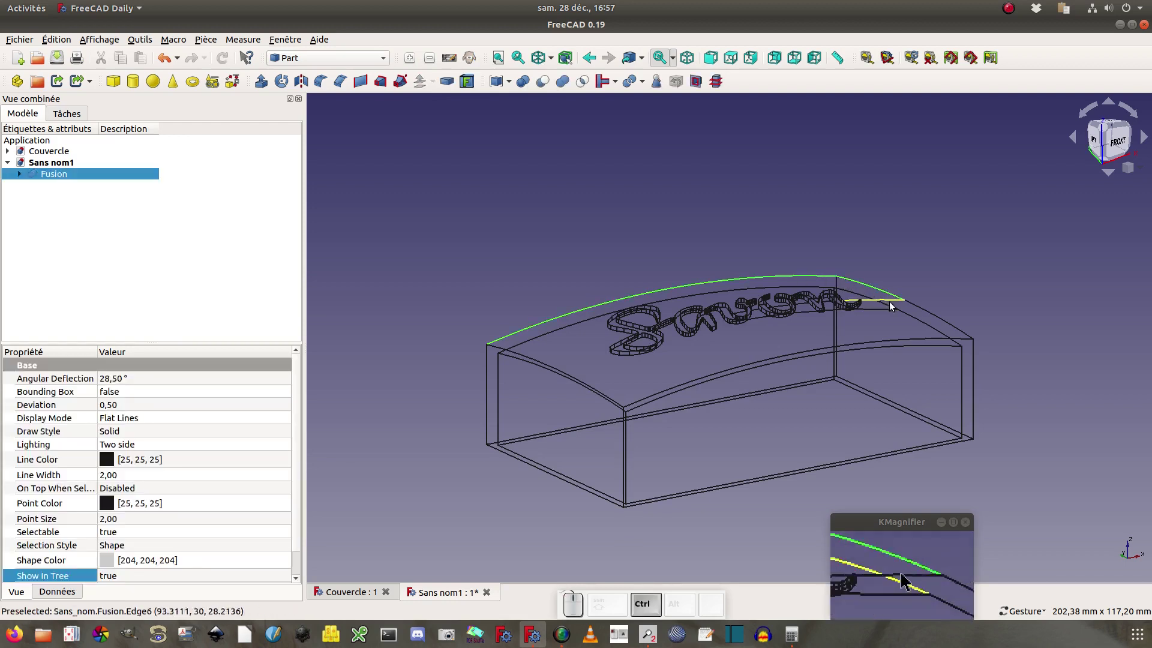
{"action": "left_click", "coordinate": [912, 305], "text": "ctrl"}
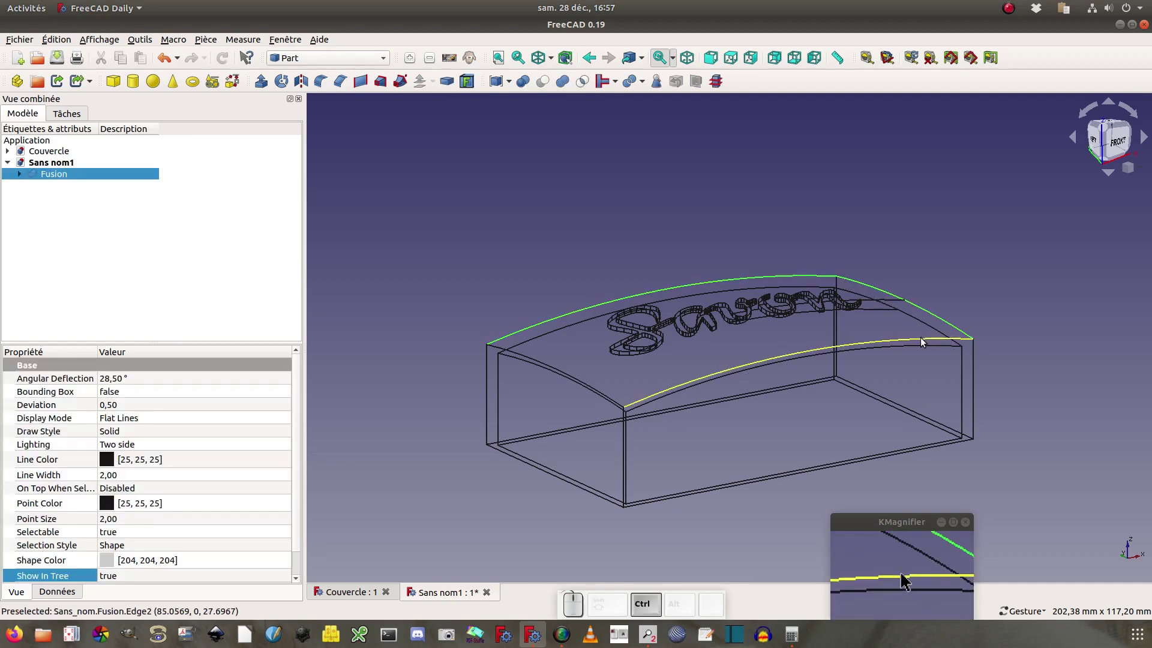
{"action": "left_click", "coordinate": [920, 337], "text": "ctrl"}
{"action": "left_click", "coordinate": [834, 288], "text": "ctrl"}
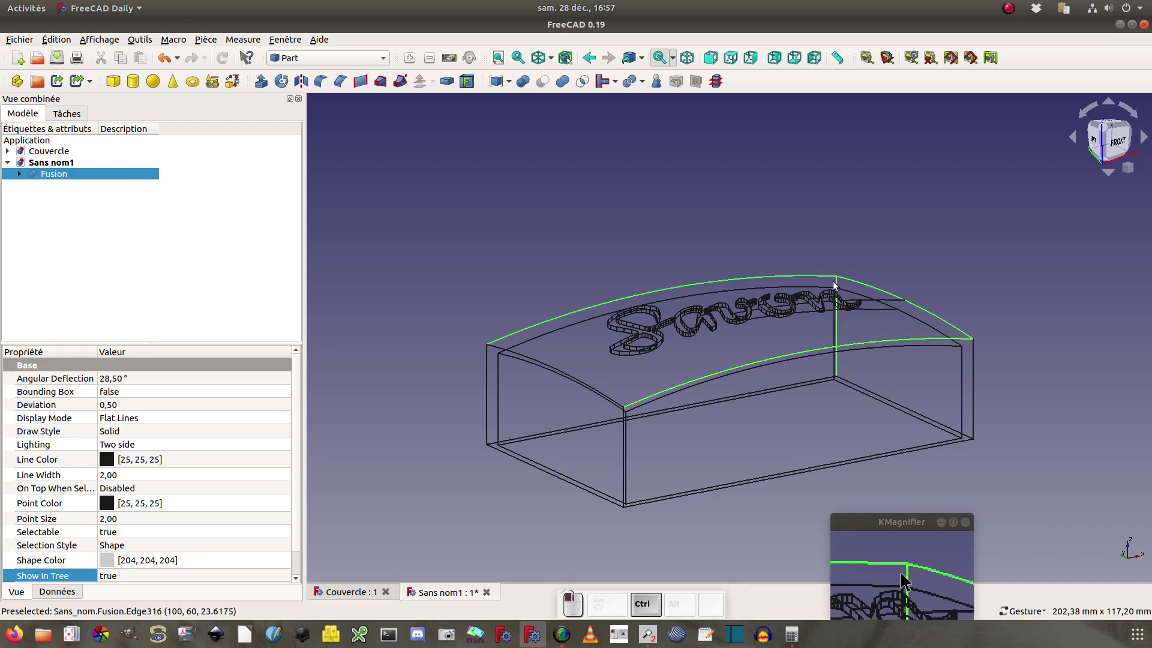
{"action": "left_click", "coordinate": [972, 388], "text": "ctrl"}
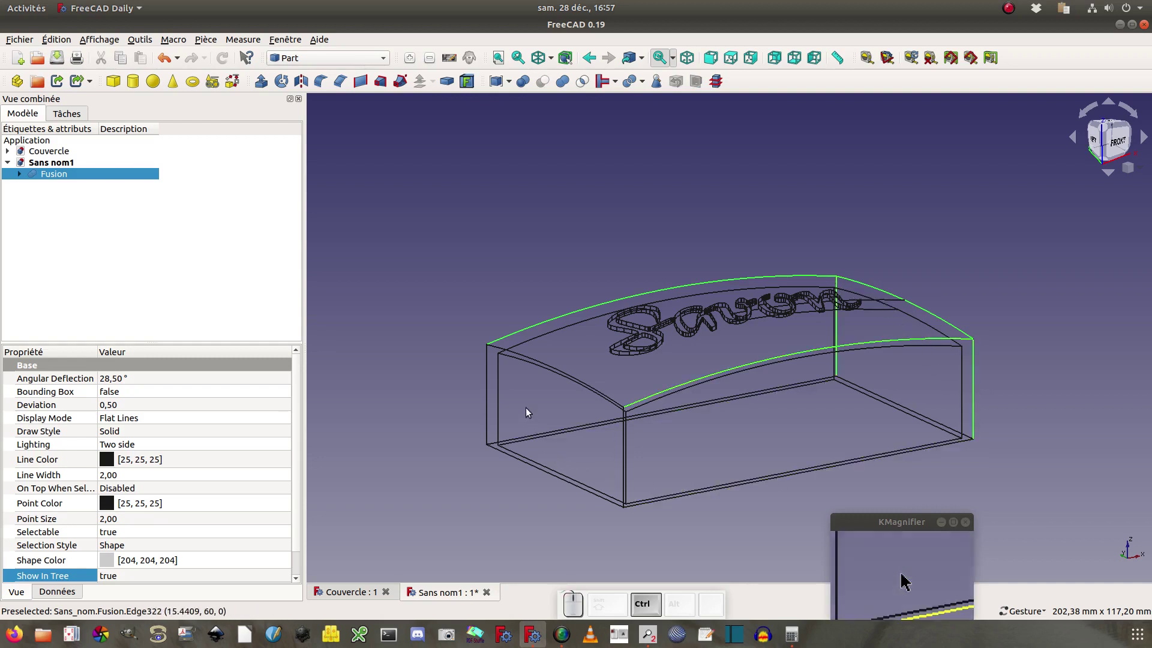
{"action": "left_click", "coordinate": [498, 351], "text": "ctrl"}
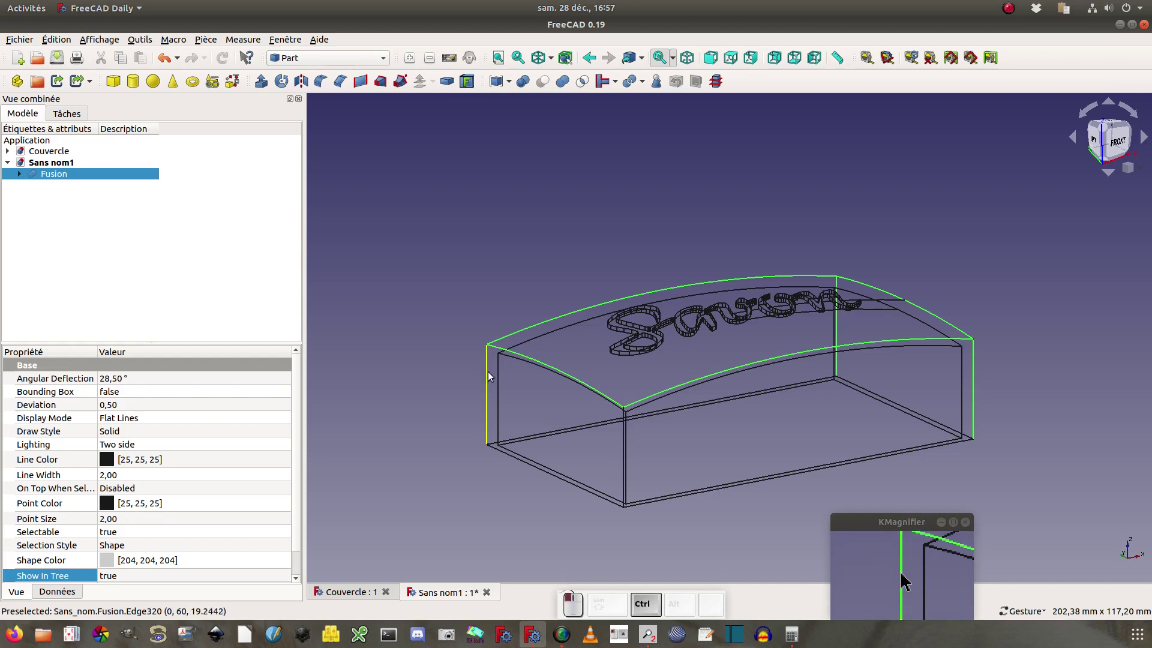
{"action": "left_click", "coordinate": [487, 376], "text": "ctrl"}
{"action": "left_click", "coordinate": [623, 433], "text": "ctrl"}
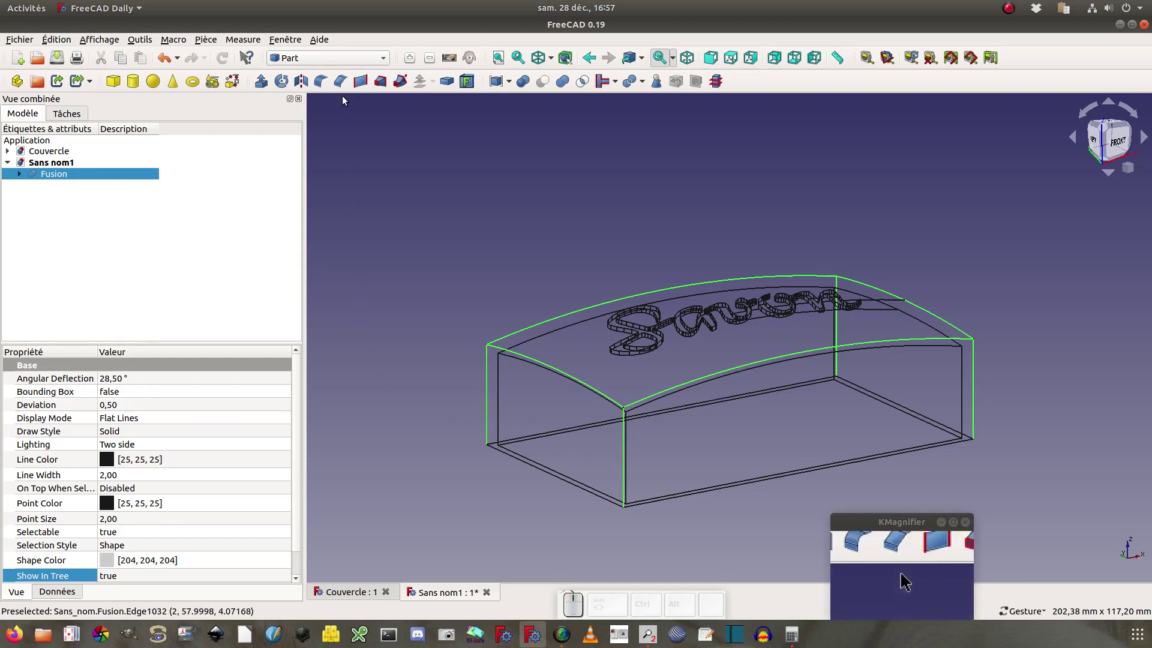
{"action": "left_click", "coordinate": [318, 83]}
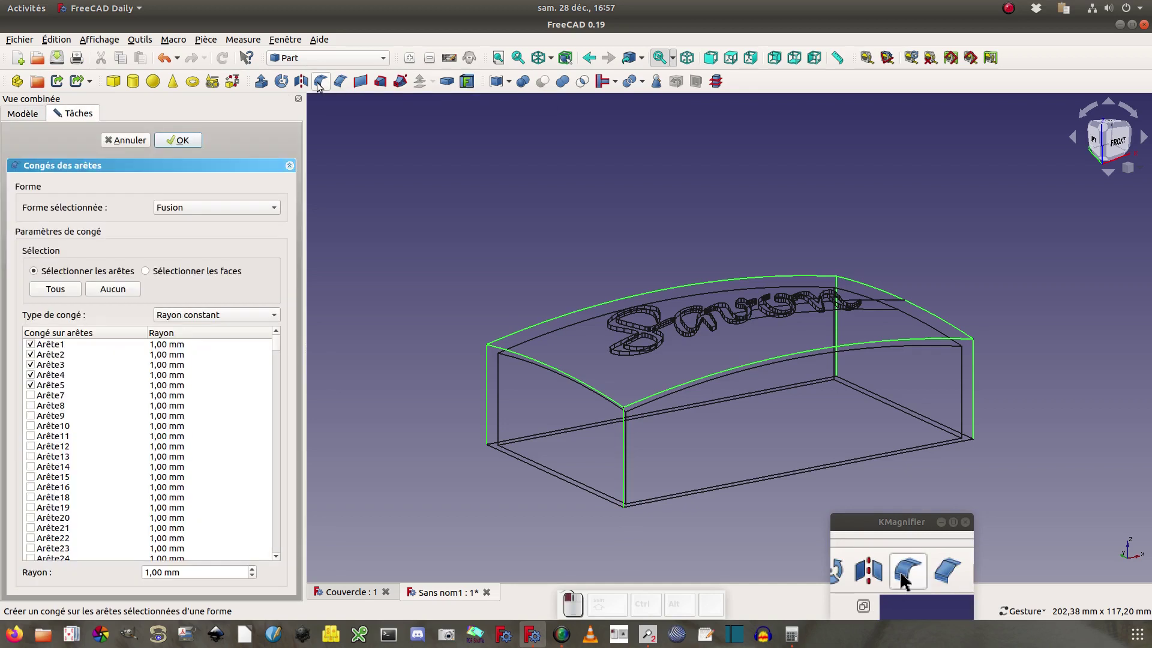
{"action": "left_click_drag", "start_coordinate": [206, 576], "coordinate": [116, 561]}
{"action": "type", "text": "4"}
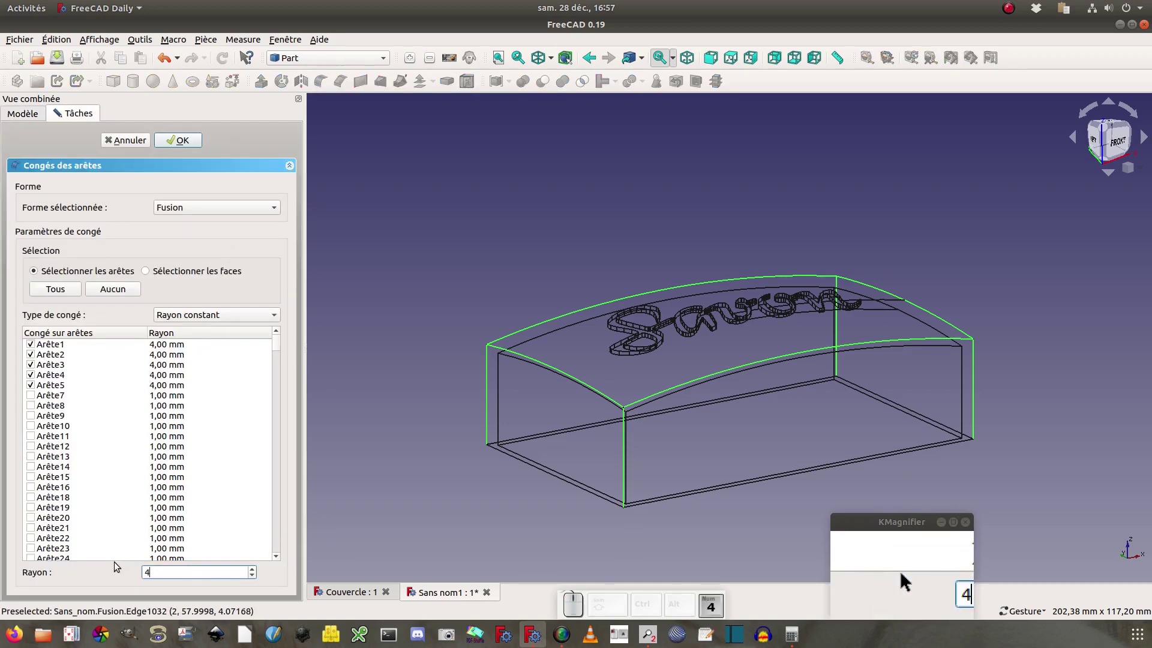
{"action": "left_click", "coordinate": [197, 145]}
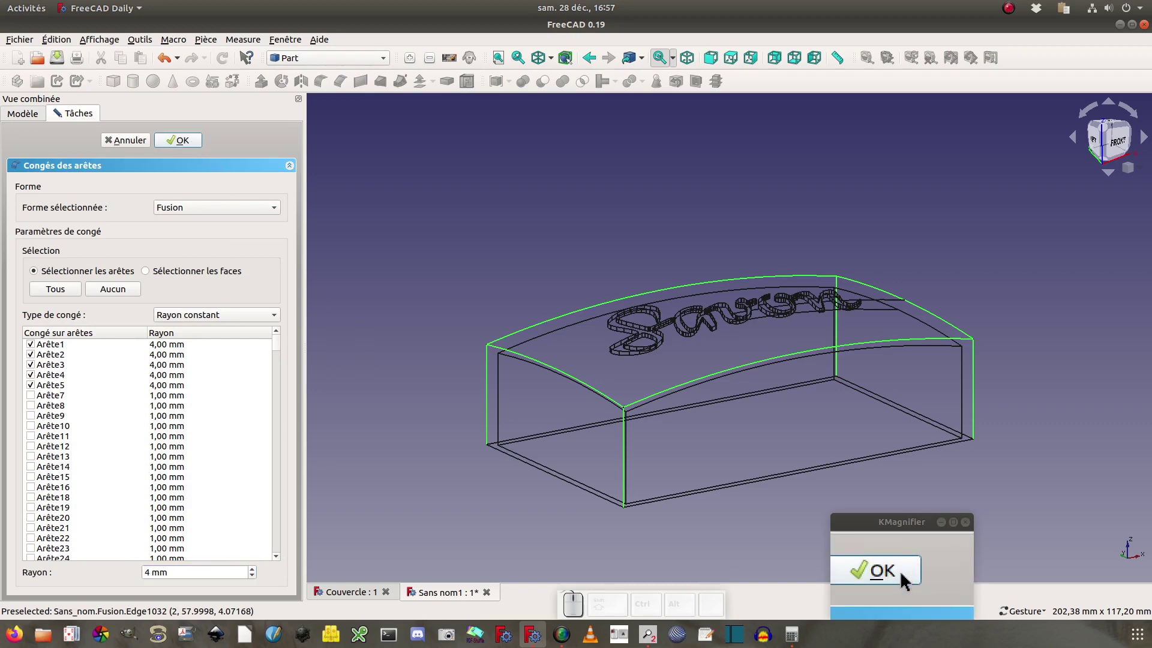
- Restore the 3D view's draw style from wireframe to the objects' own display mode
{"action": "left_click", "coordinate": [551, 58]}
{"action": "left_click", "coordinate": [551, 73]}
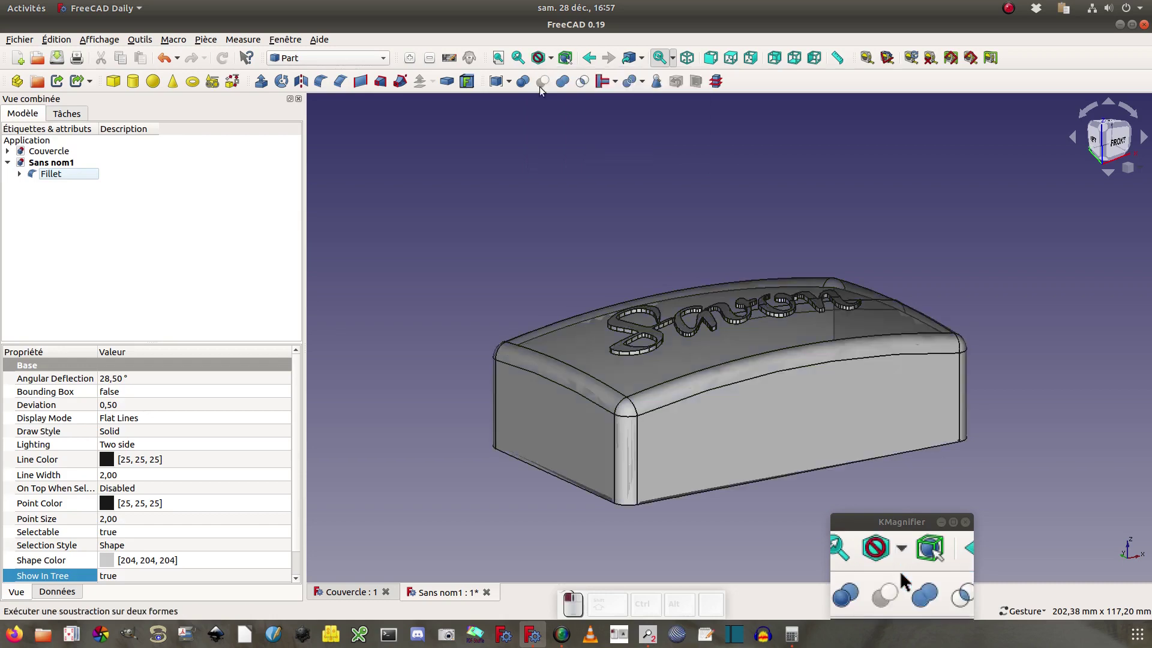
{"action": "mouse_move", "coordinate": [466, 213]}
{"action": "left_mouse_down"}
{"action": "mouse_move", "coordinate": [494, 298]}
{"action": "mouse_move", "coordinate": [484, 218]}
{"action": "left_mouse_up"}
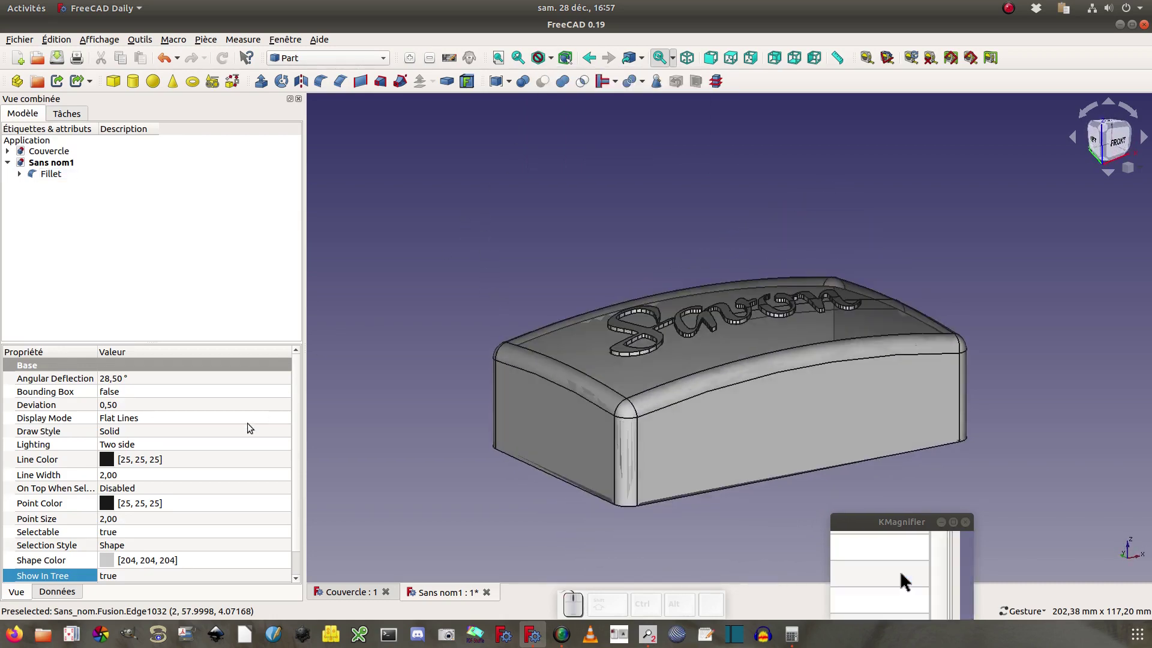
- Refresh the filleted lid's opaque display by changing its transparency to 1 and back to 0
{"action": "left_click", "coordinate": [51, 174]}
{"action": "scroll", "coordinate": [118, 558], "scroll_direction": "down", "scroll_amount": 1}
{"action": "left_click", "coordinate": [118, 564]}
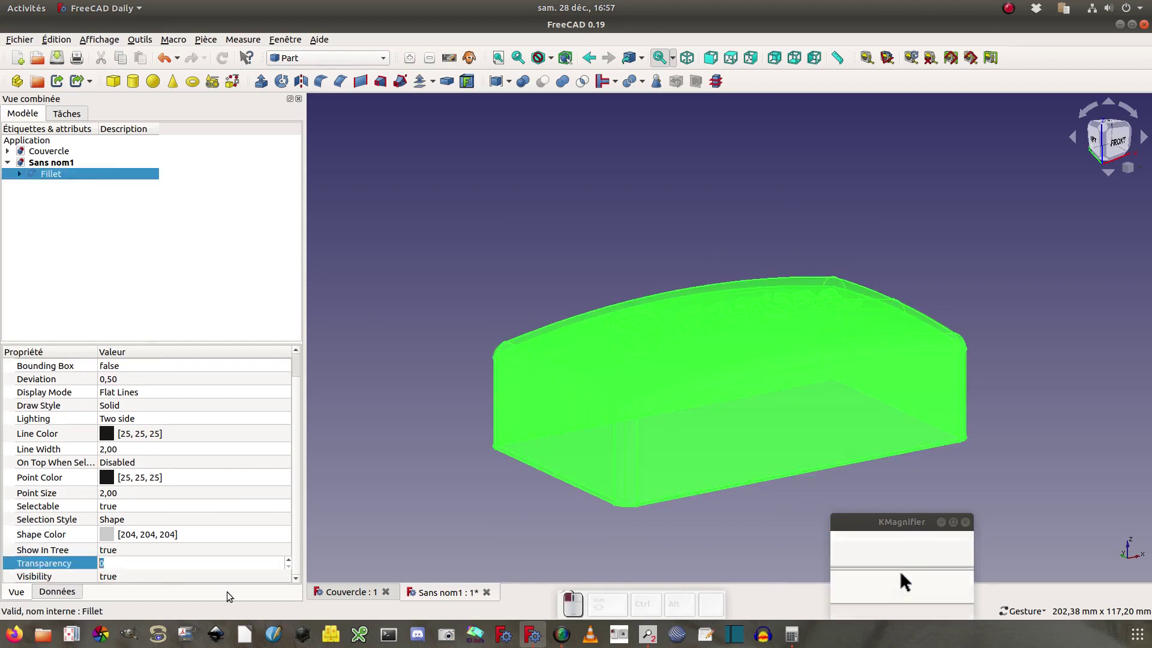
{"action": "type", "text": "1"}
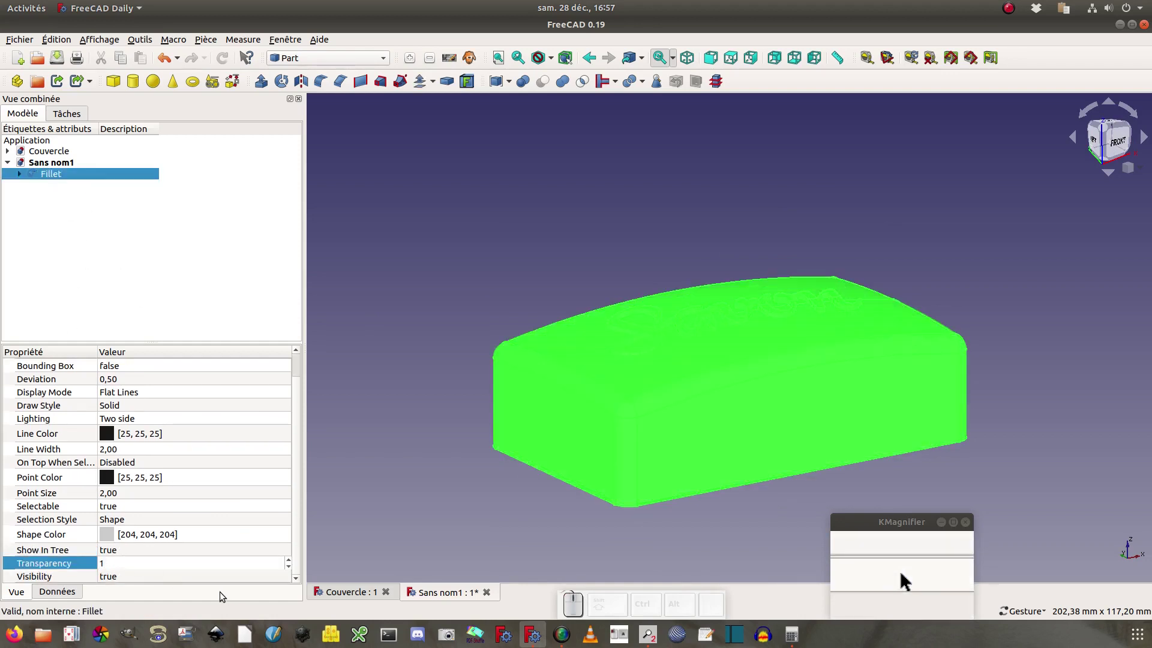
{"action": "key", "text": "BackSpace"}
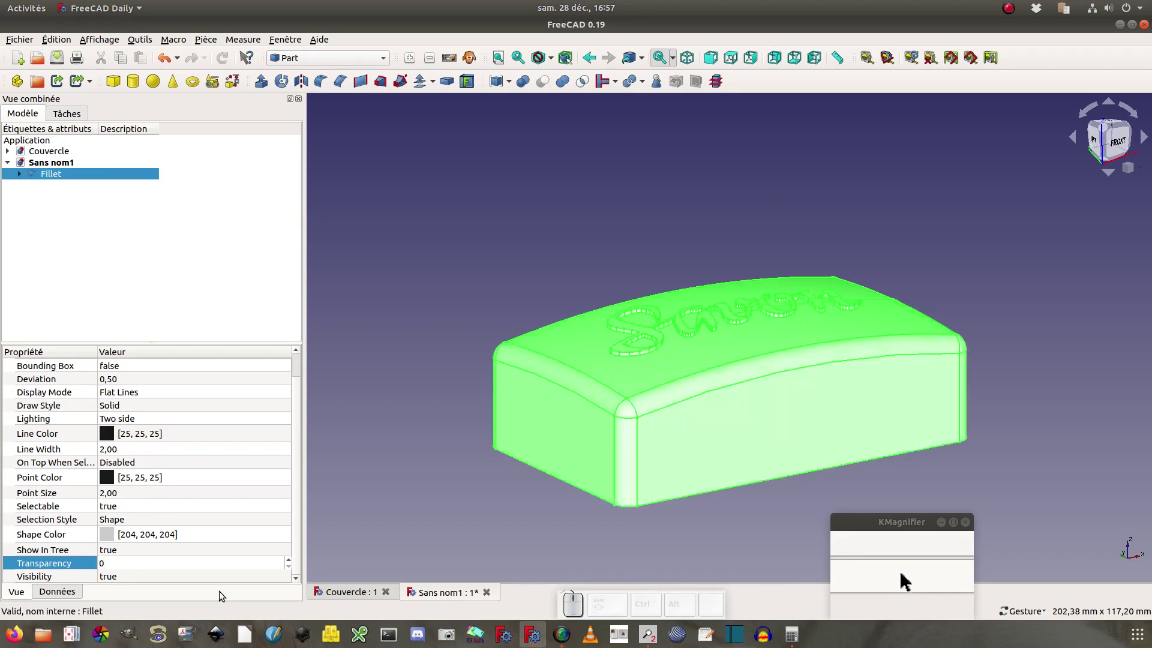
{"action": "left_click", "coordinate": [221, 546]}
{"action": "left_click", "coordinate": [453, 445]}
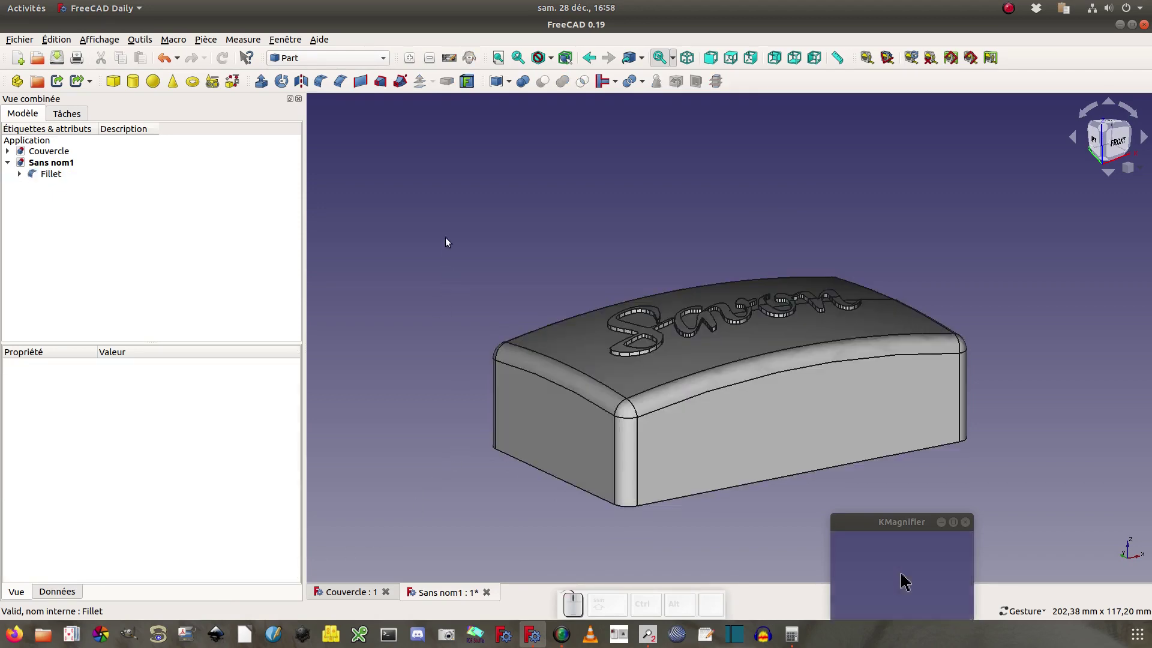
- Give the filleted lid the Plastique brillant material and a red shape colour (255, 0, 0) in its appearance settings
{"action": "left_click_drag", "start_coordinate": [448, 241], "coordinate": [460, 200]}
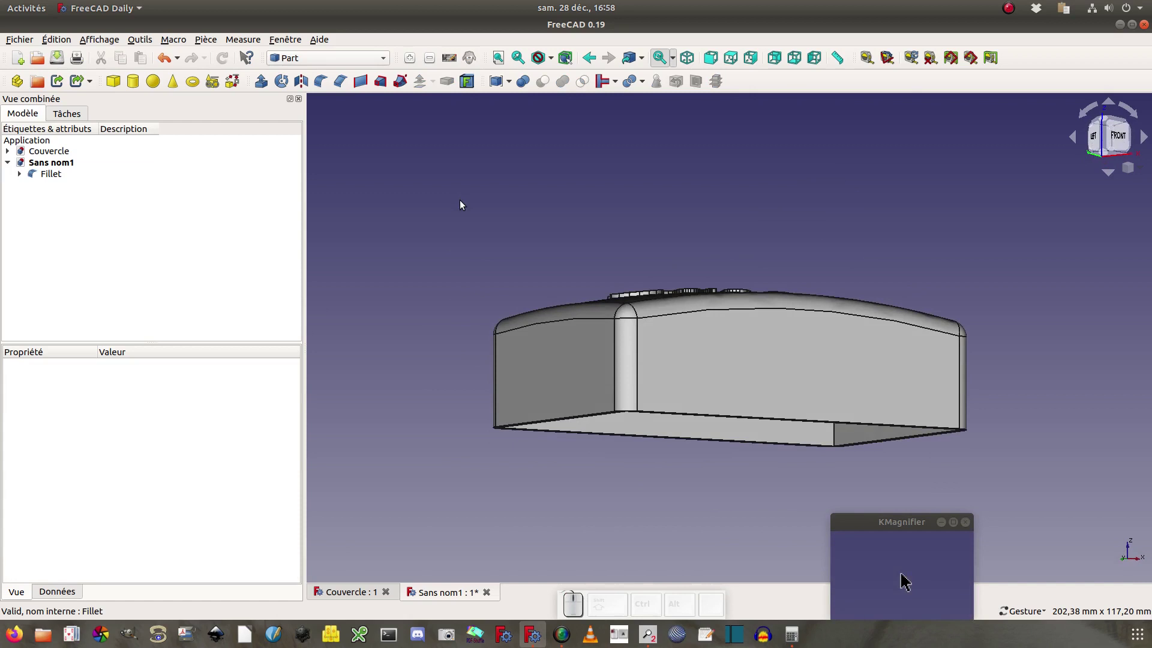
{"action": "left_click", "coordinate": [43, 174]}
{"action": "right_click", "coordinate": [42, 176]}
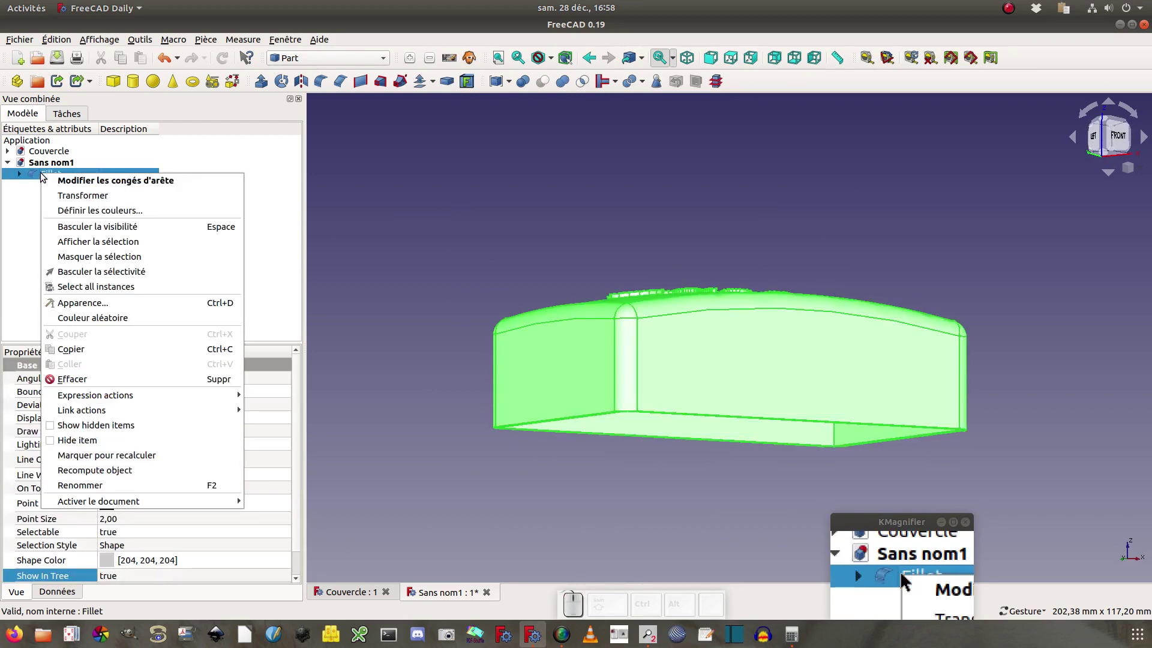
{"action": "left_click", "coordinate": [107, 304]}
{"action": "left_click", "coordinate": [57, 111]}
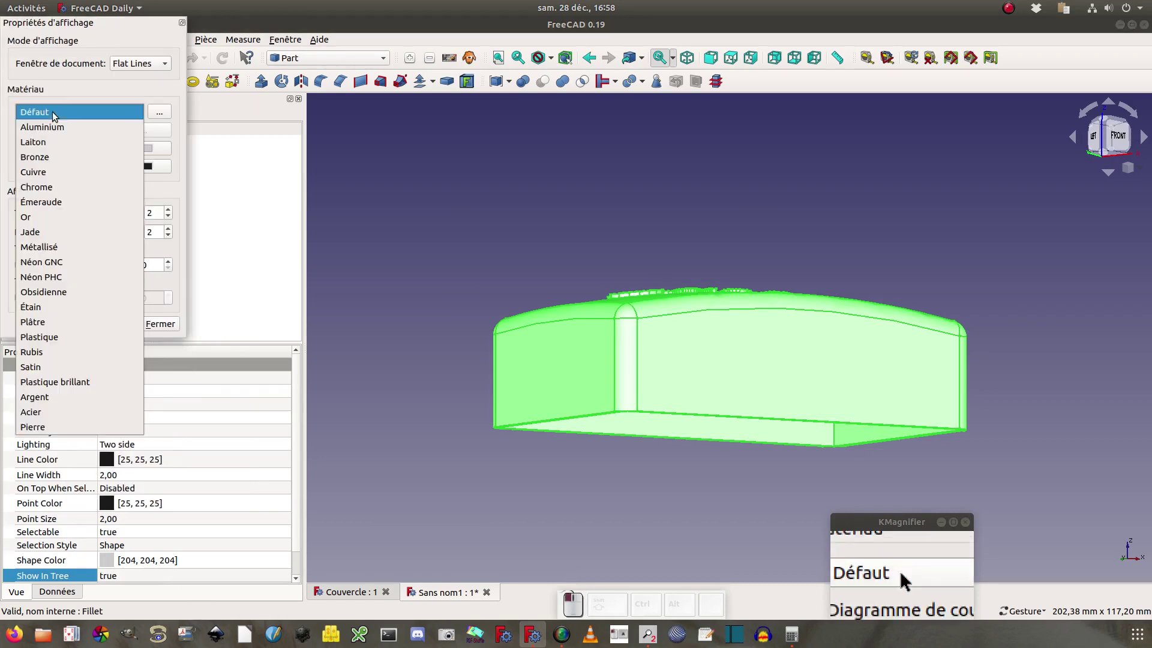
{"action": "left_click", "coordinate": [83, 382]}
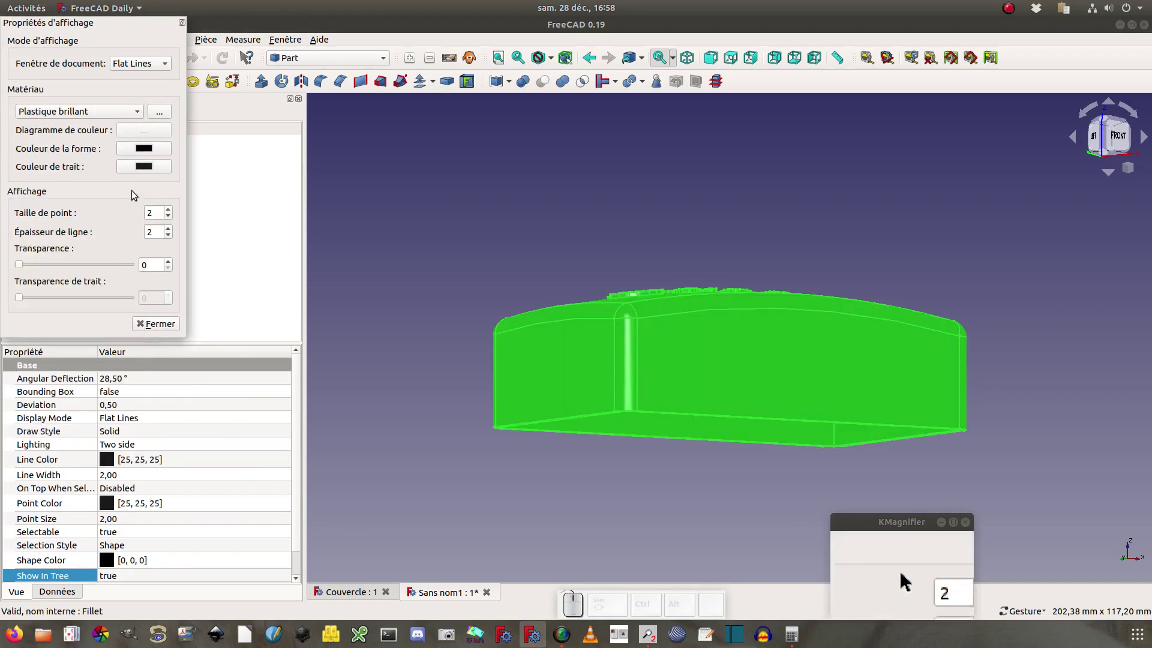
{"action": "left_click", "coordinate": [140, 150]}
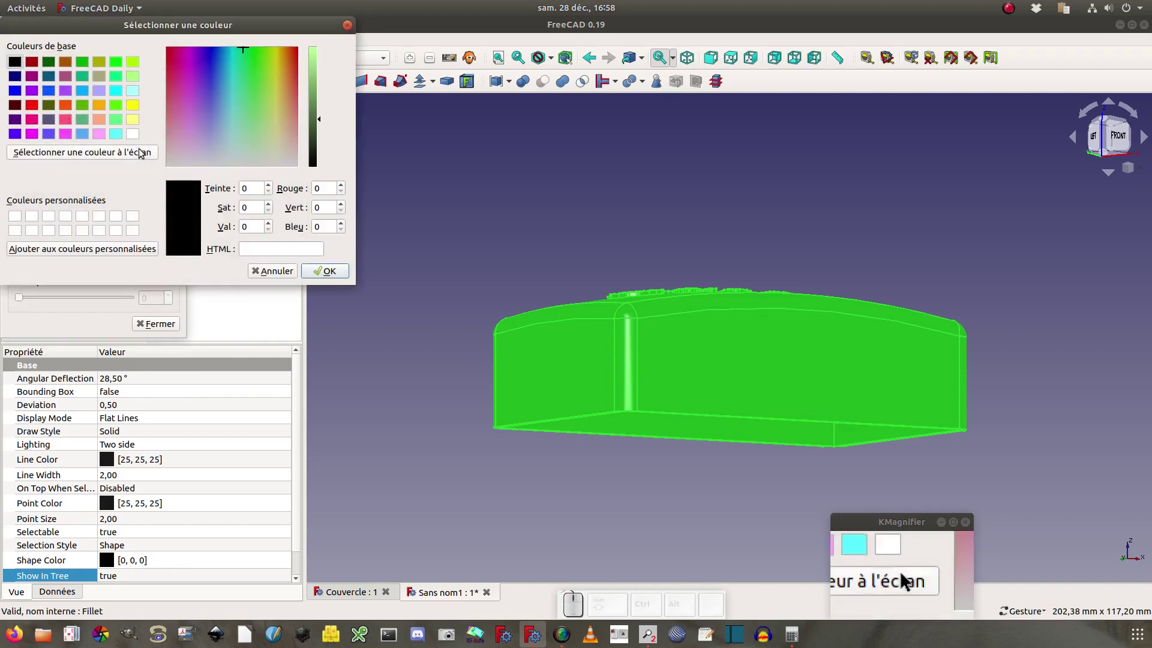
{"action": "left_click", "coordinate": [34, 106]}
{"action": "left_click", "coordinate": [326, 270]}
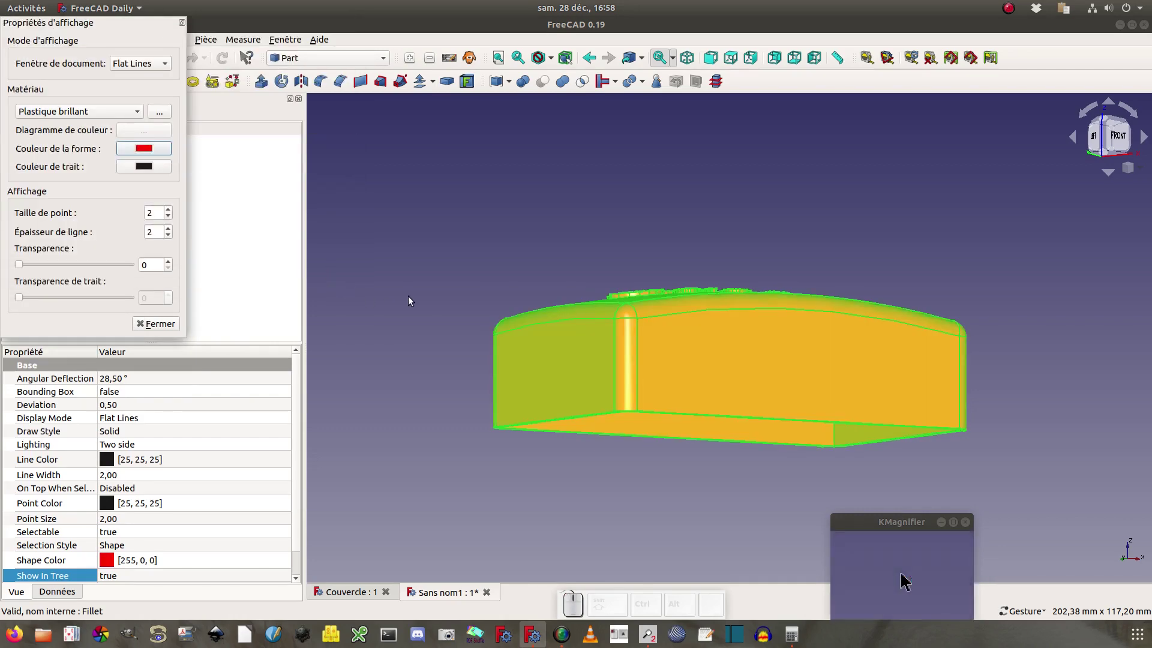
{"action": "left_click", "coordinate": [172, 325]}
- Add a cylinder primitive to the red lid's document
{"action": "key", "text": "0"}
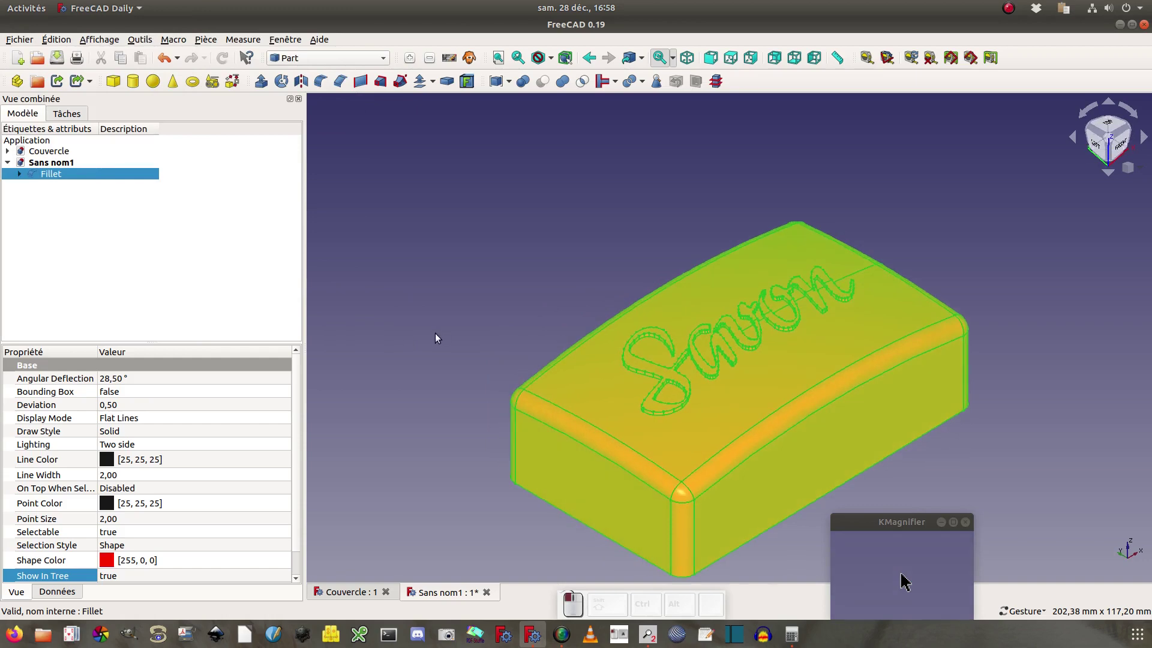
{"action": "left_click", "coordinate": [422, 320]}
{"action": "left_click_drag", "start_coordinate": [407, 365], "coordinate": [441, 199]}
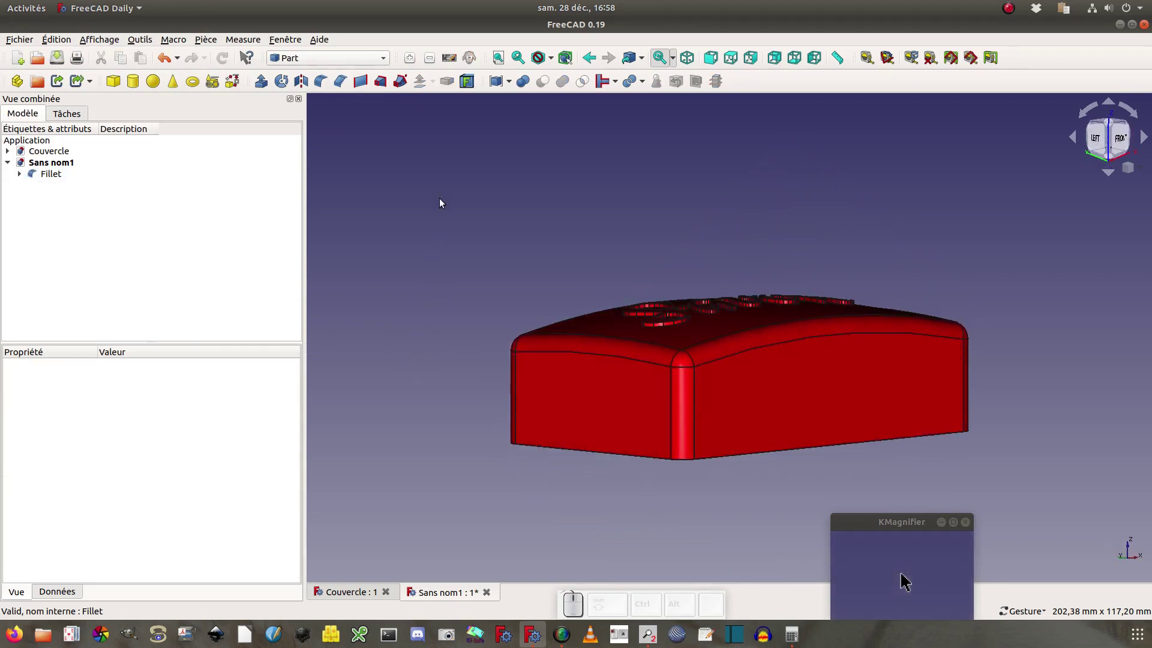
{"action": "left_click_drag", "start_coordinate": [434, 275], "coordinate": [308, 249]}
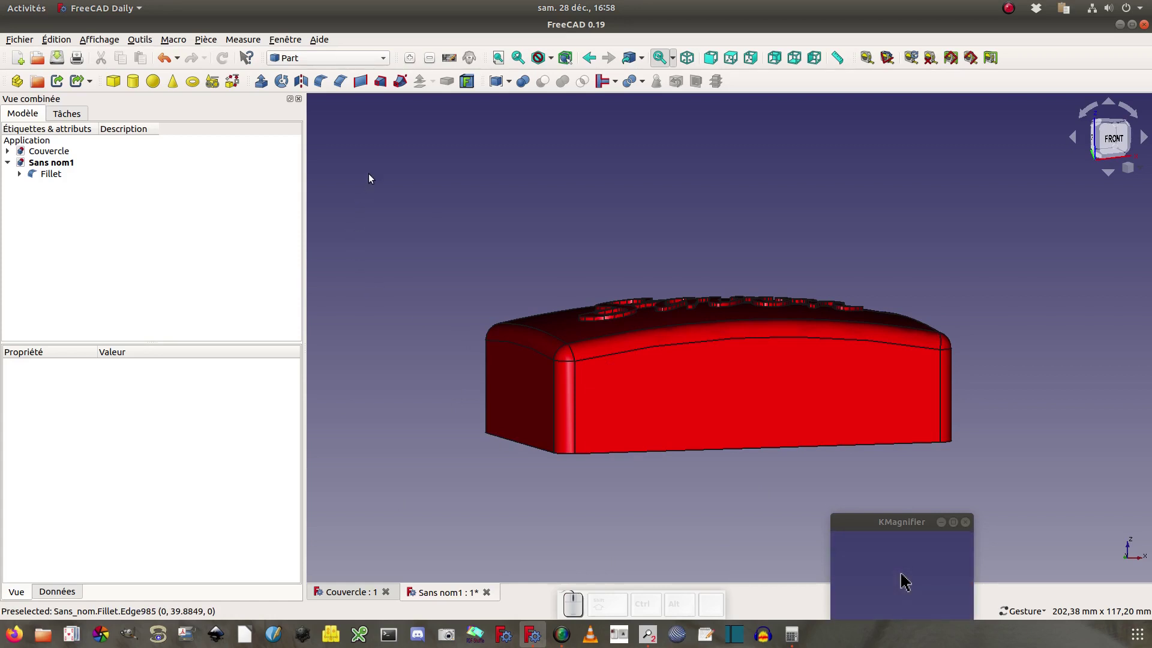
{"action": "left_click", "coordinate": [133, 82]}
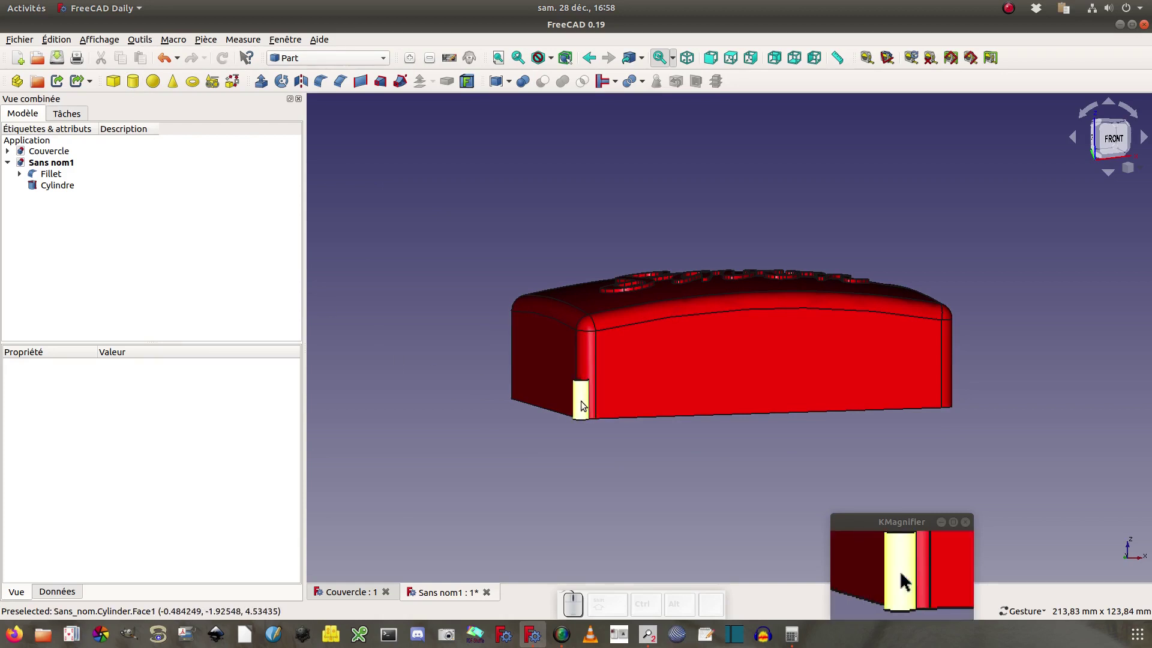
- Check the rounded notch on the yellow lid in the Couvercle document as a reference for the cylinder
{"action": "left_click", "coordinate": [69, 186]}
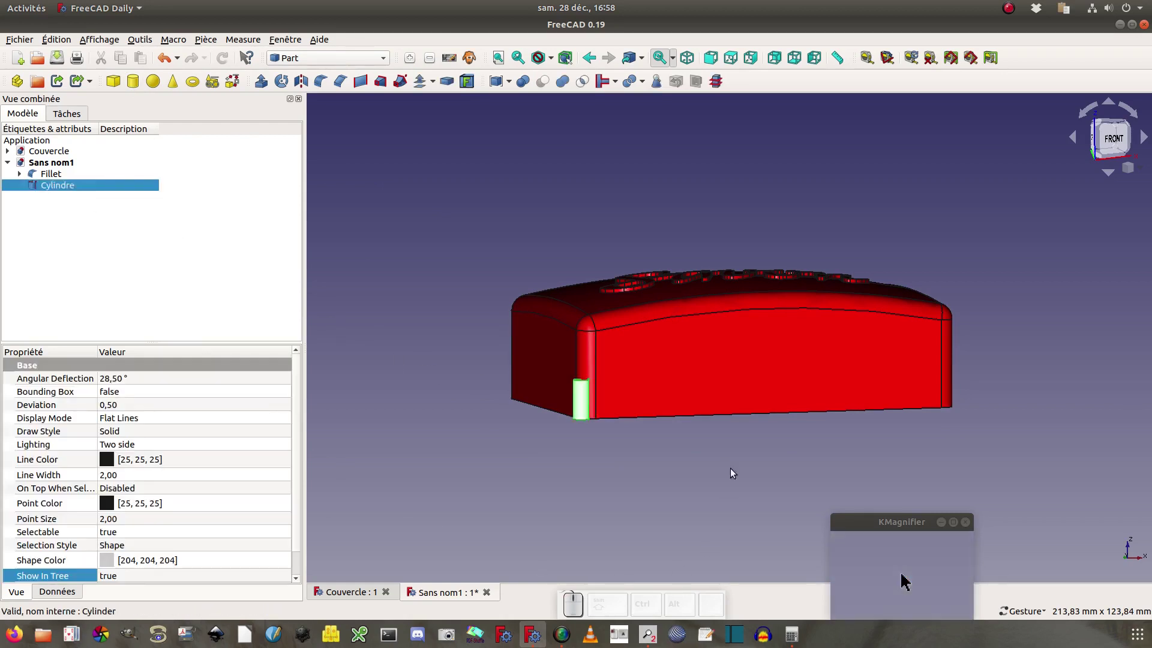
{"action": "left_click", "coordinate": [353, 592]}
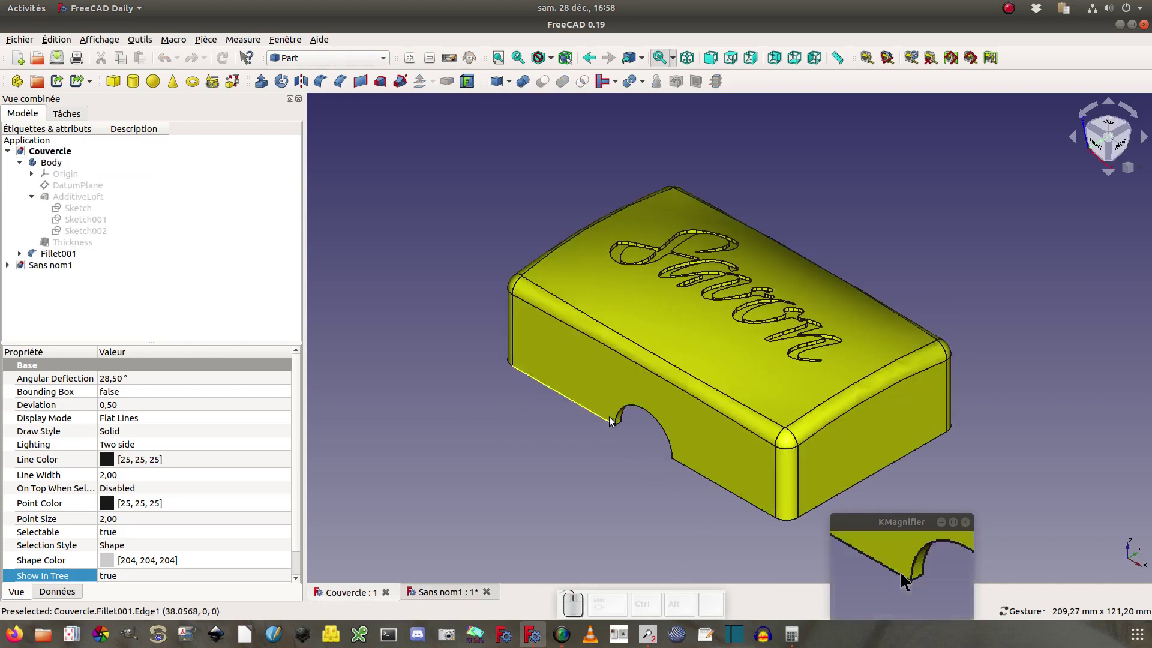
{"action": "left_click", "coordinate": [447, 592]}
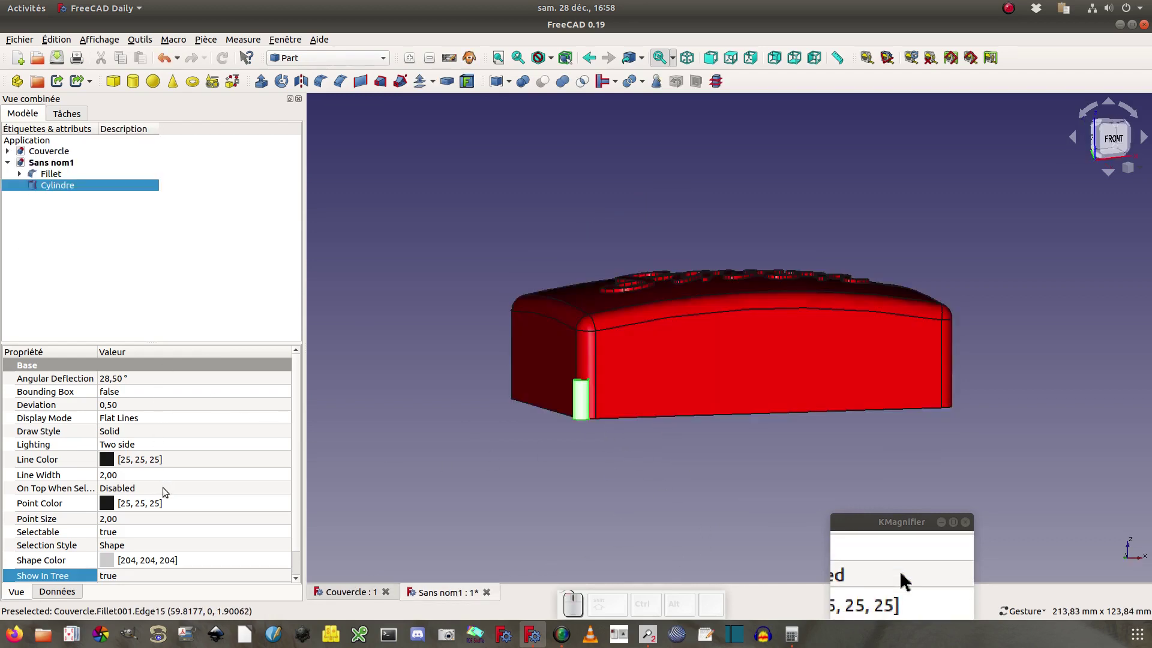
- Set the cylinder's radius to 10 mm and its height to 80 mm
{"action": "left_click", "coordinate": [60, 591]}
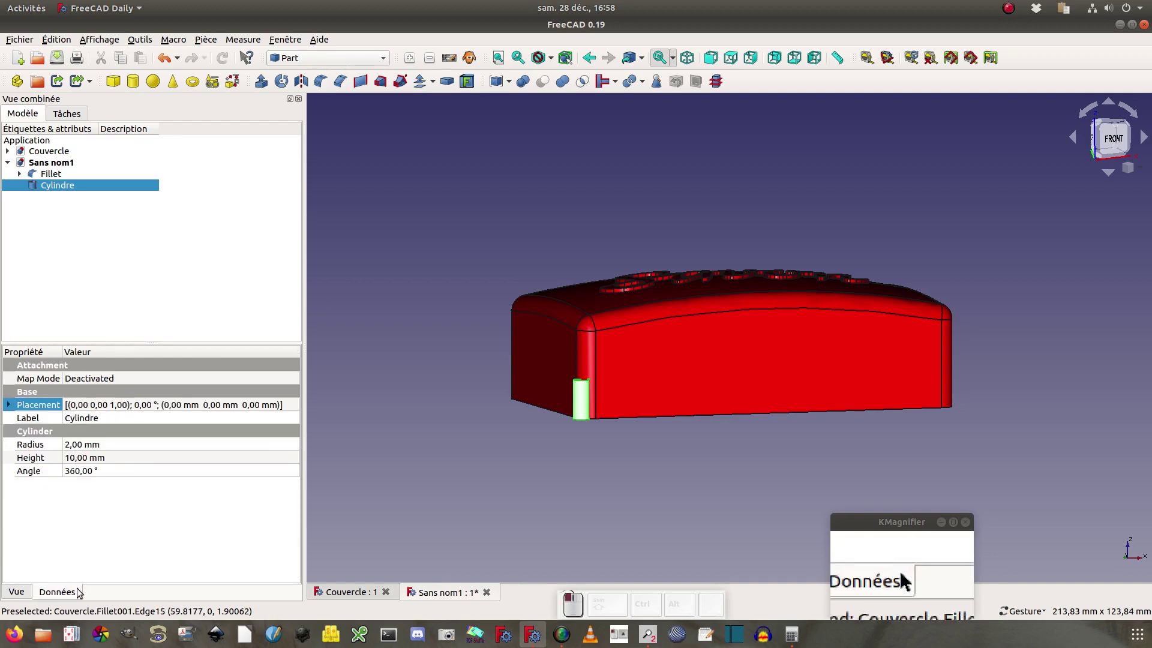
{"action": "left_click", "coordinate": [123, 445]}
{"action": "type", "text": "10"}
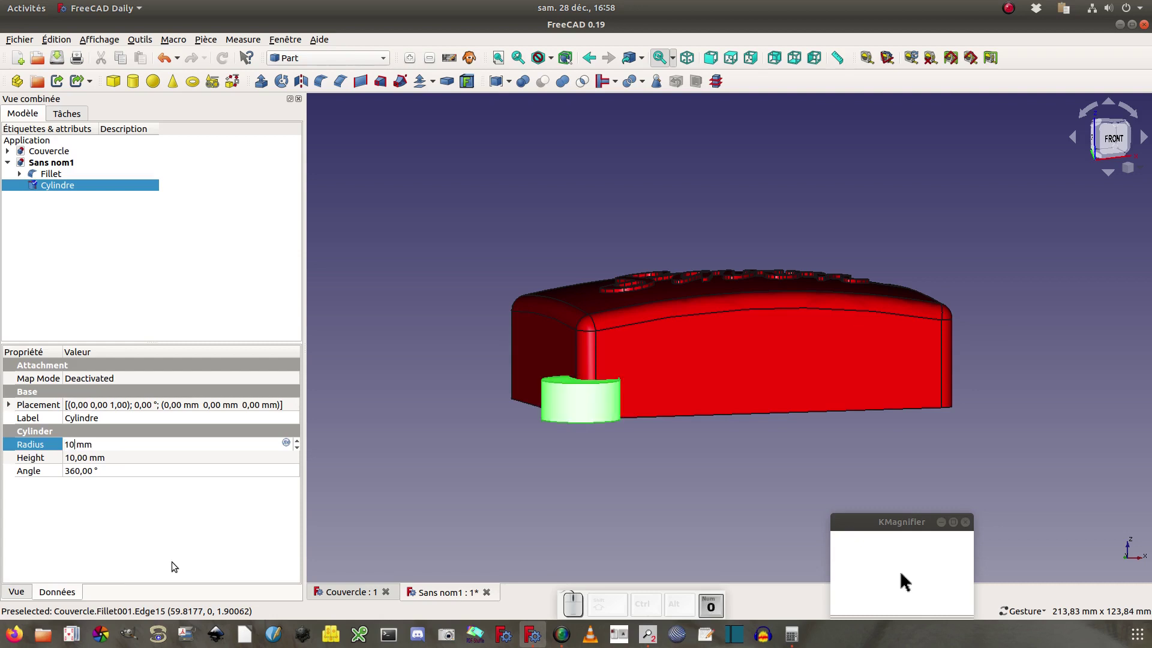
{"action": "left_click", "coordinate": [147, 456]}
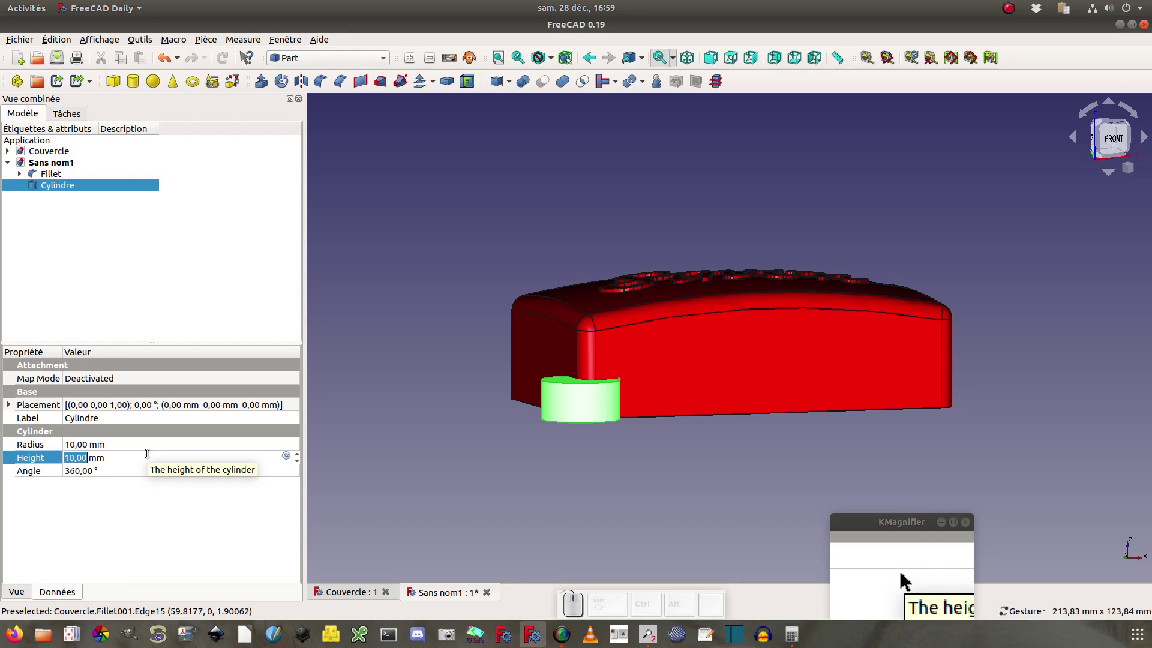
{"action": "type", "text": "80"}
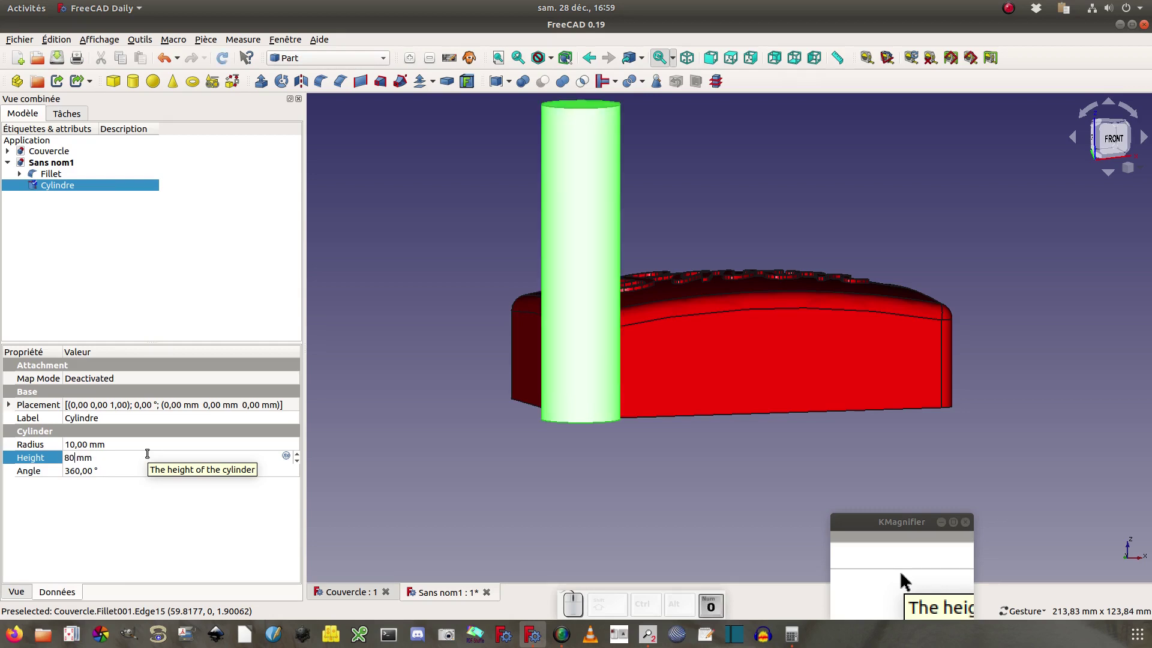
{"action": "left_click", "coordinate": [275, 506]}
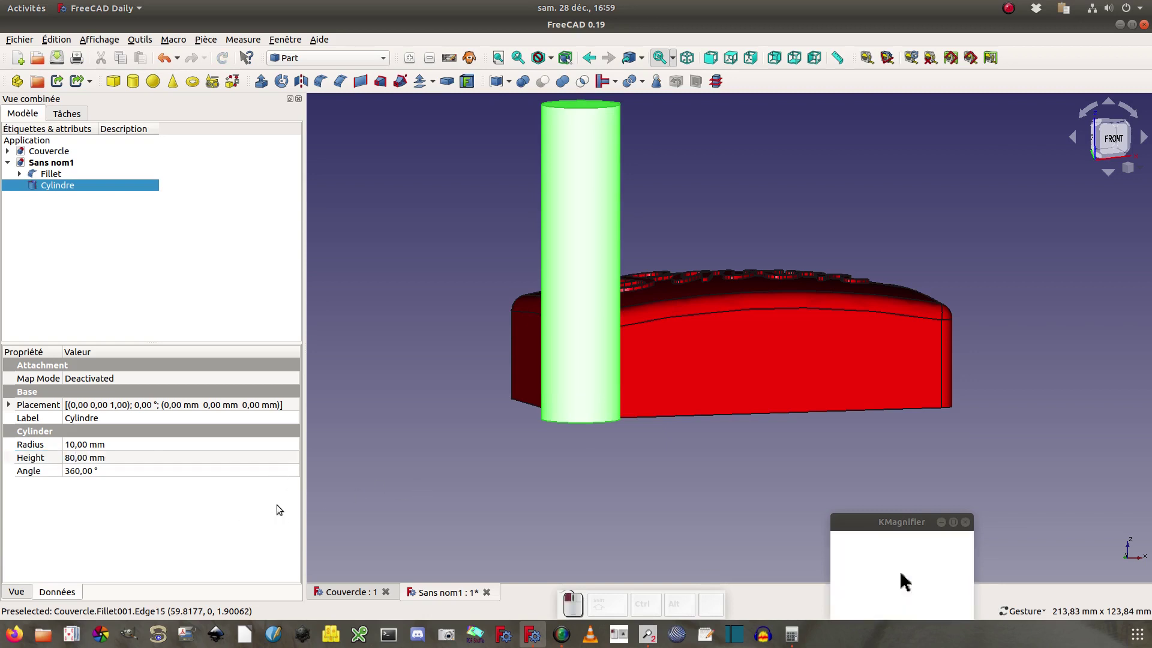
{"action": "left_click", "coordinate": [438, 330]}
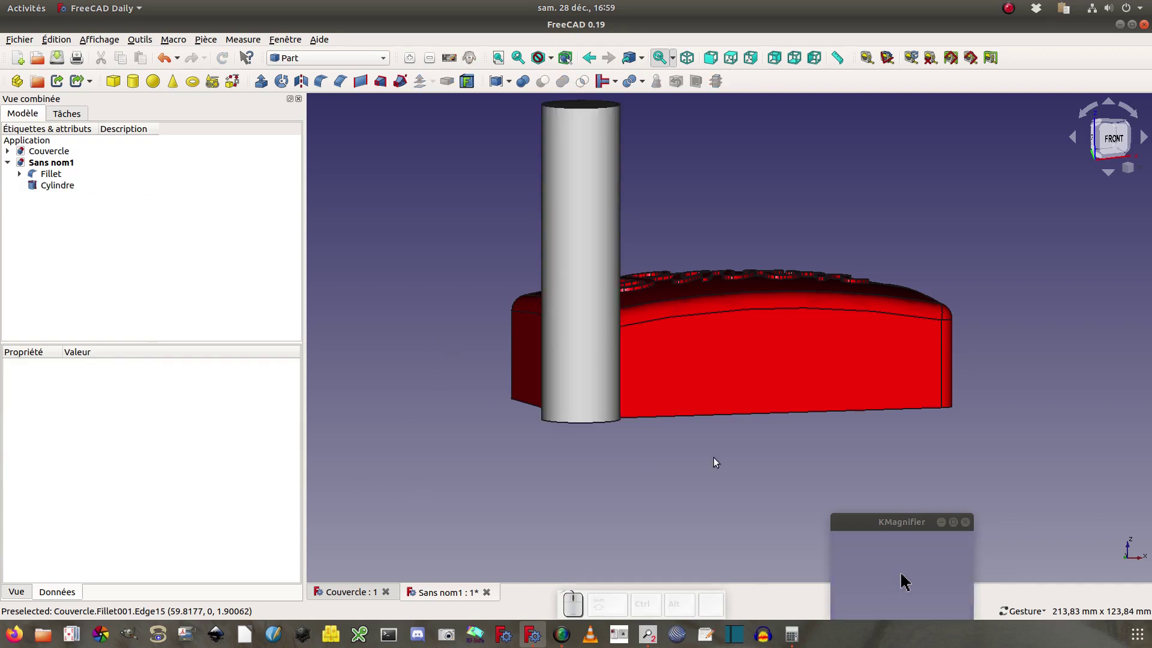
- Rotate the cylinder 90° about the X axis with Transform so it lies horizontally, parallel to the lid's short sides
{"action": "left_click", "coordinate": [73, 190]}
{"action": "right_click", "coordinate": [71, 189]}
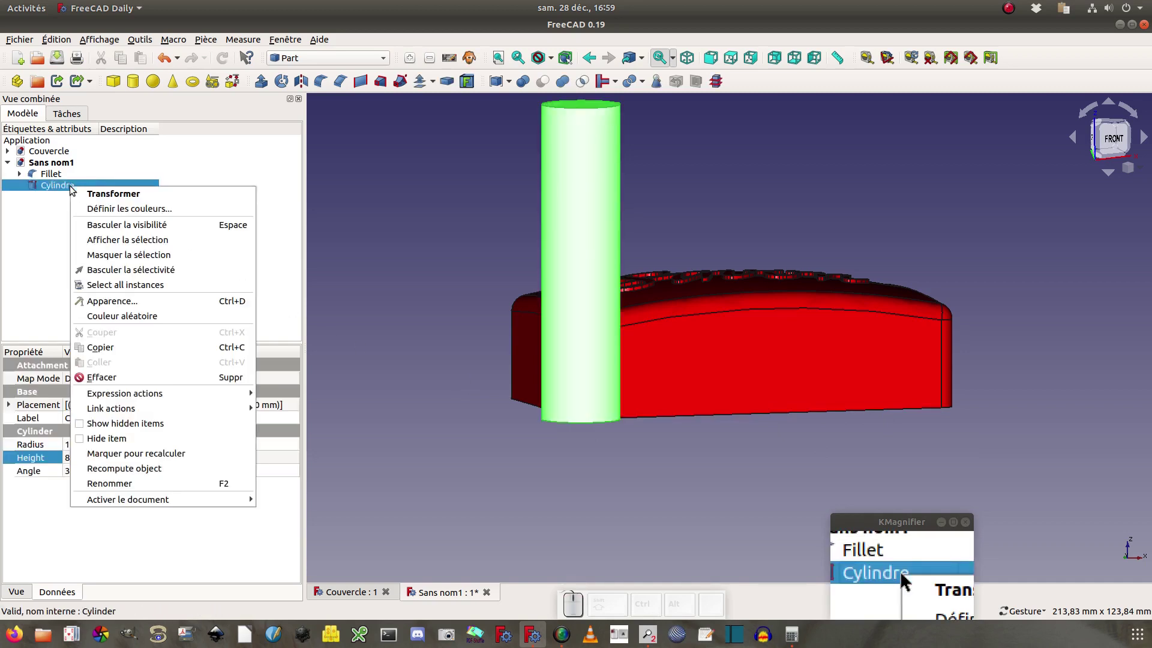
{"action": "left_click", "coordinate": [90, 193]}
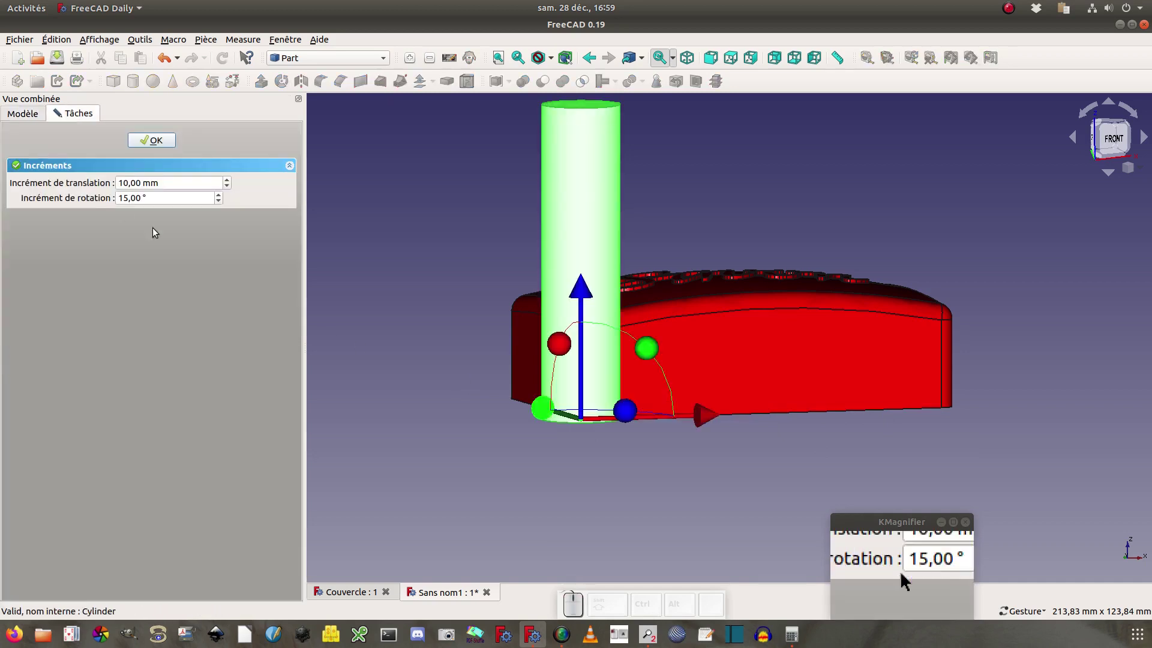
{"action": "left_click_drag", "start_coordinate": [379, 457], "coordinate": [567, 466]}
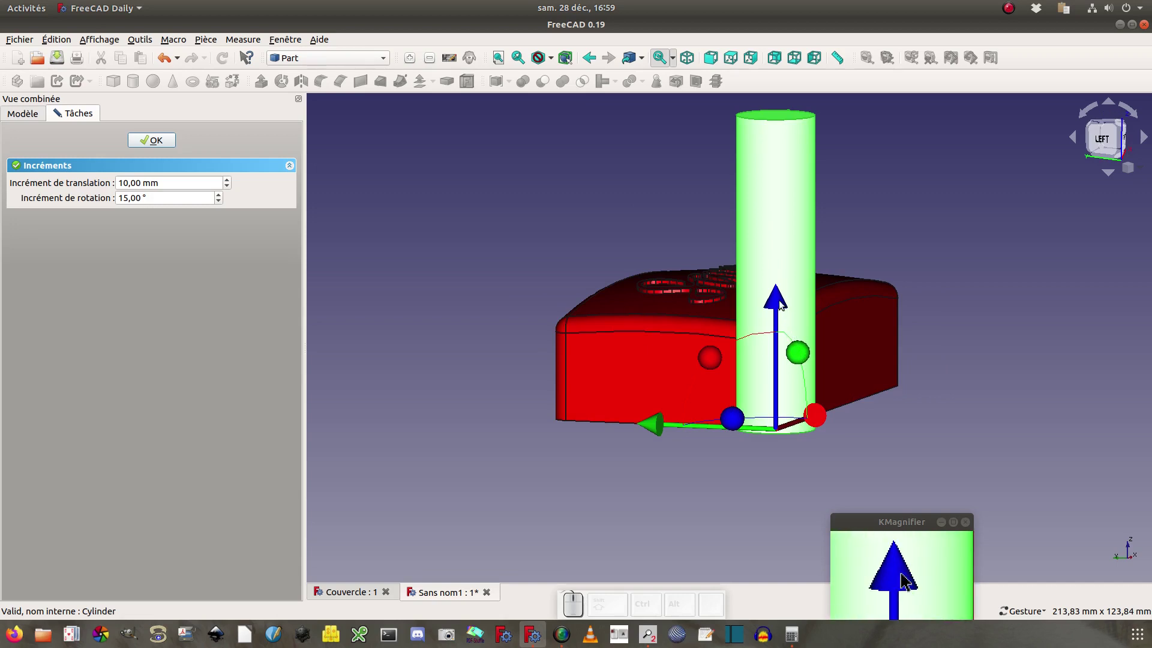
{"action": "left_click", "coordinate": [710, 360]}
{"action": "left_click_drag", "start_coordinate": [709, 361], "coordinate": [823, 369]}
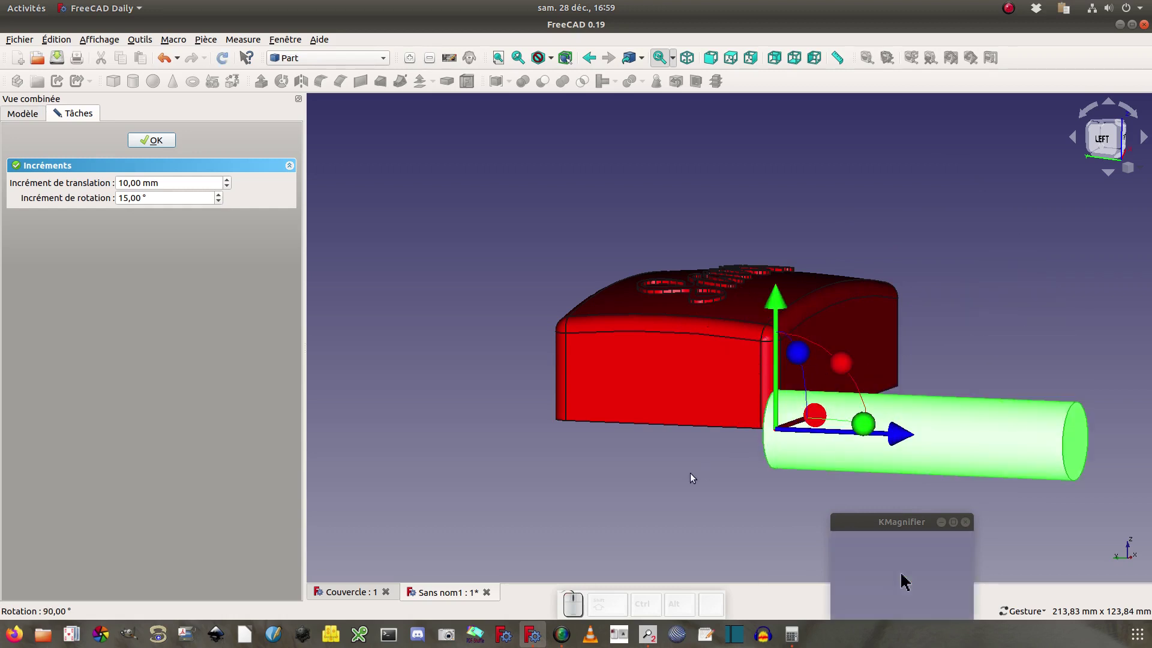
- Set the translation increment to 50 mm and move the cylinder 50 mm along X to the middle of the lid's long side
{"action": "key", "text": "1"}
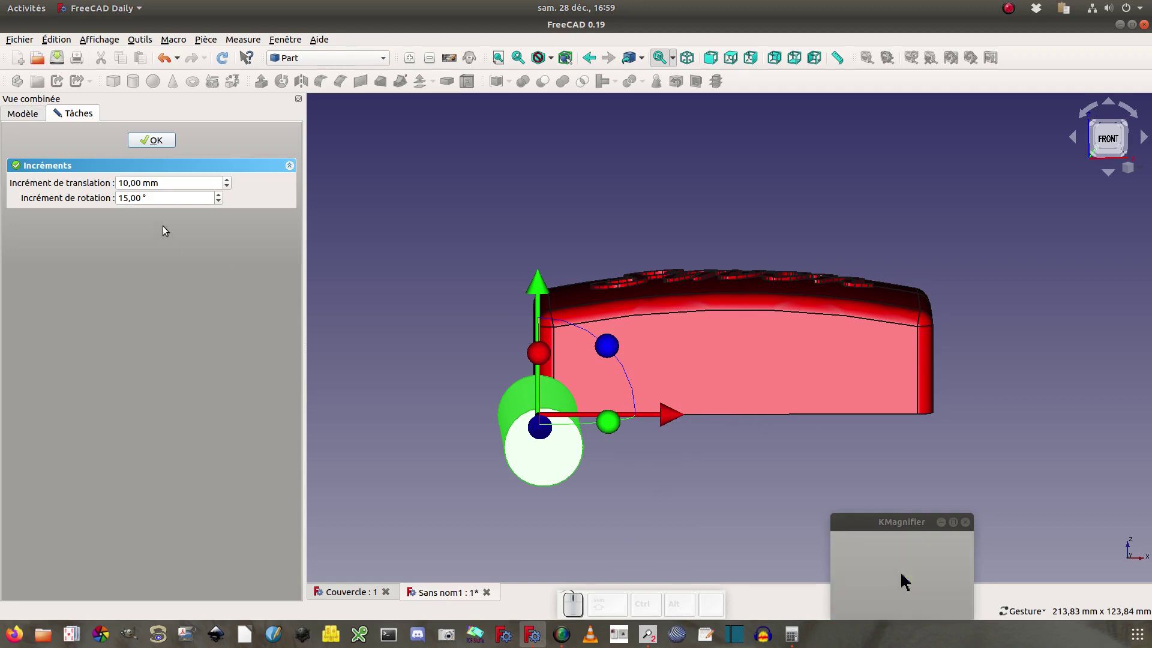
{"action": "triple_click", "coordinate": [176, 183]}
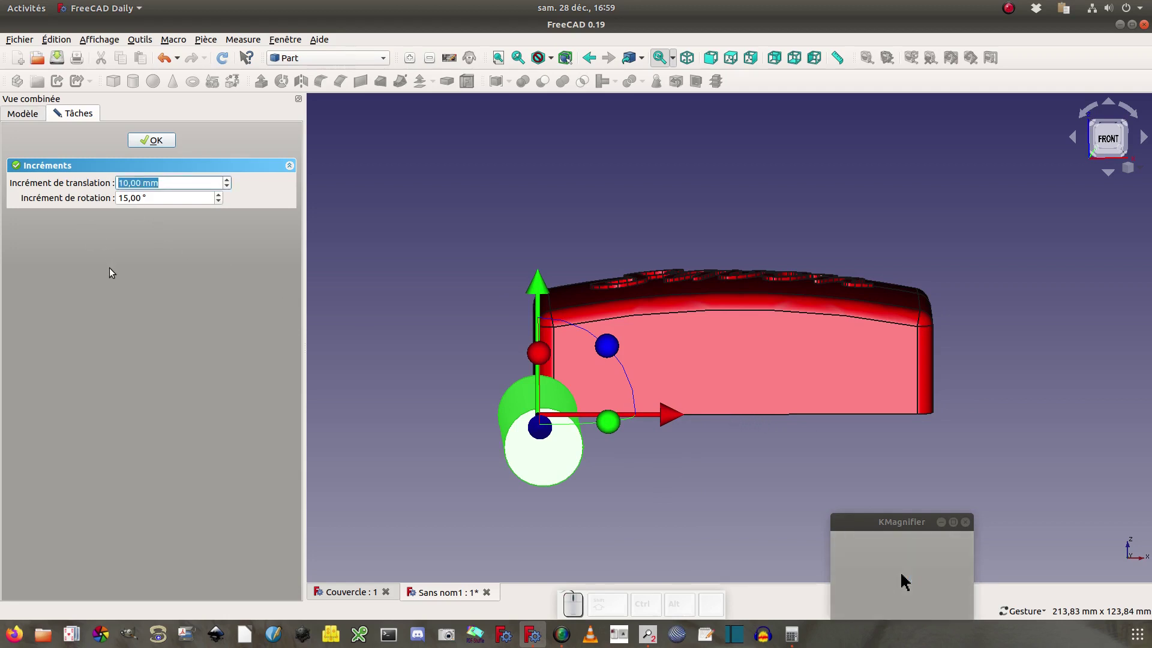
{"action": "type", "text": "50"}
{"action": "left_click", "coordinate": [192, 253]}
{"action": "left_click_drag", "start_coordinate": [663, 412], "coordinate": [804, 420]}
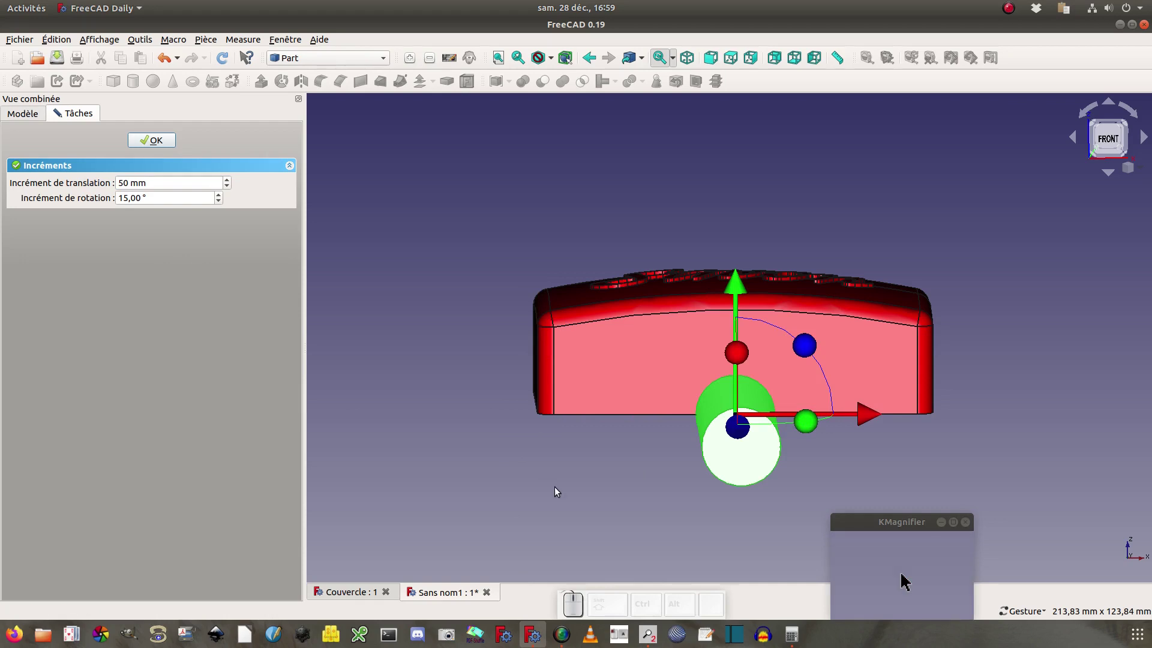
- Set the translation increment to 10 mm and move the cylinder 70 mm along its own axis so it crosses both long walls
{"action": "left_click_drag", "start_coordinate": [499, 475], "coordinate": [509, 301]}
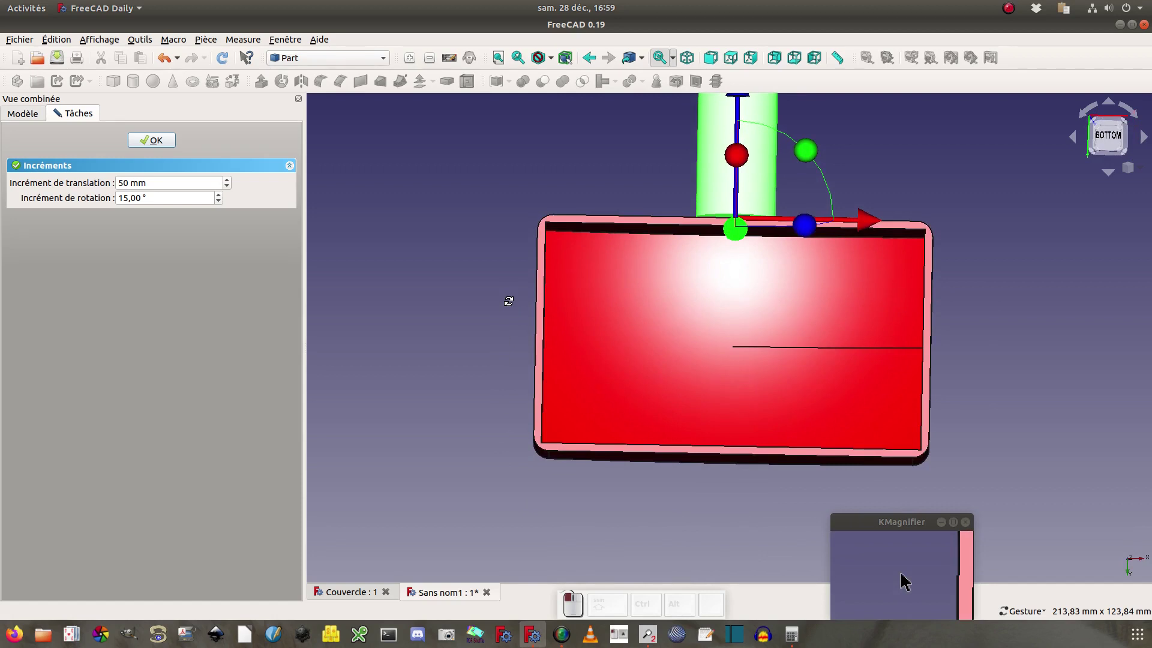
{"action": "right_click_drag", "start_coordinate": [996, 383], "coordinate": [992, 421]}
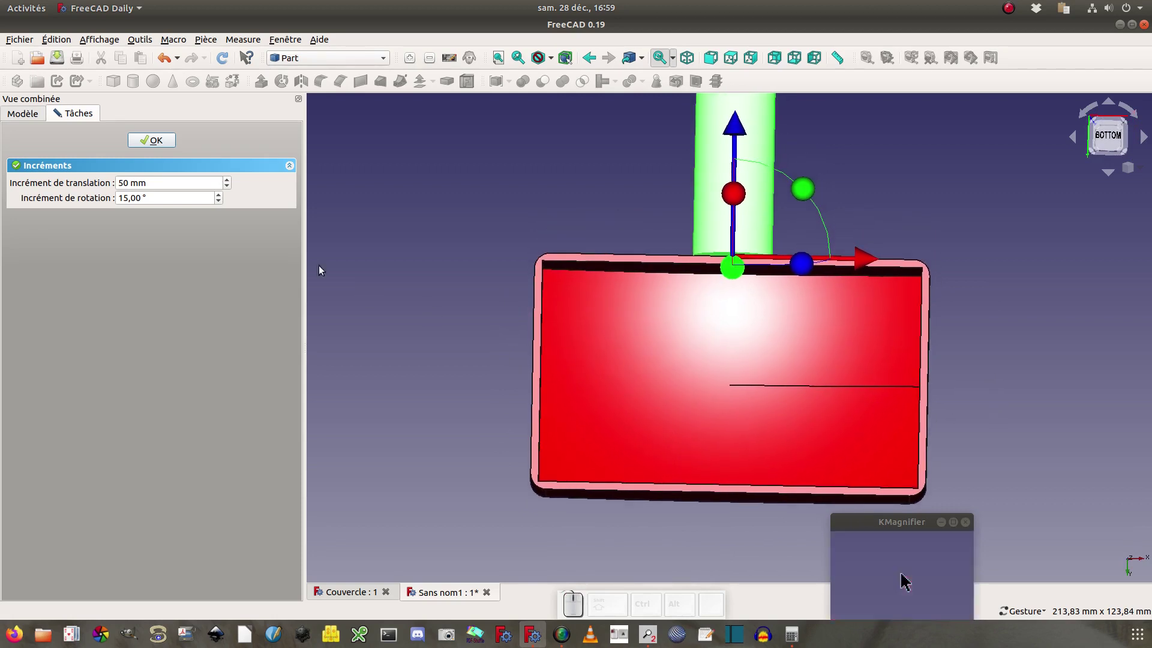
{"action": "left_click_drag", "start_coordinate": [149, 182], "coordinate": [113, 185]}
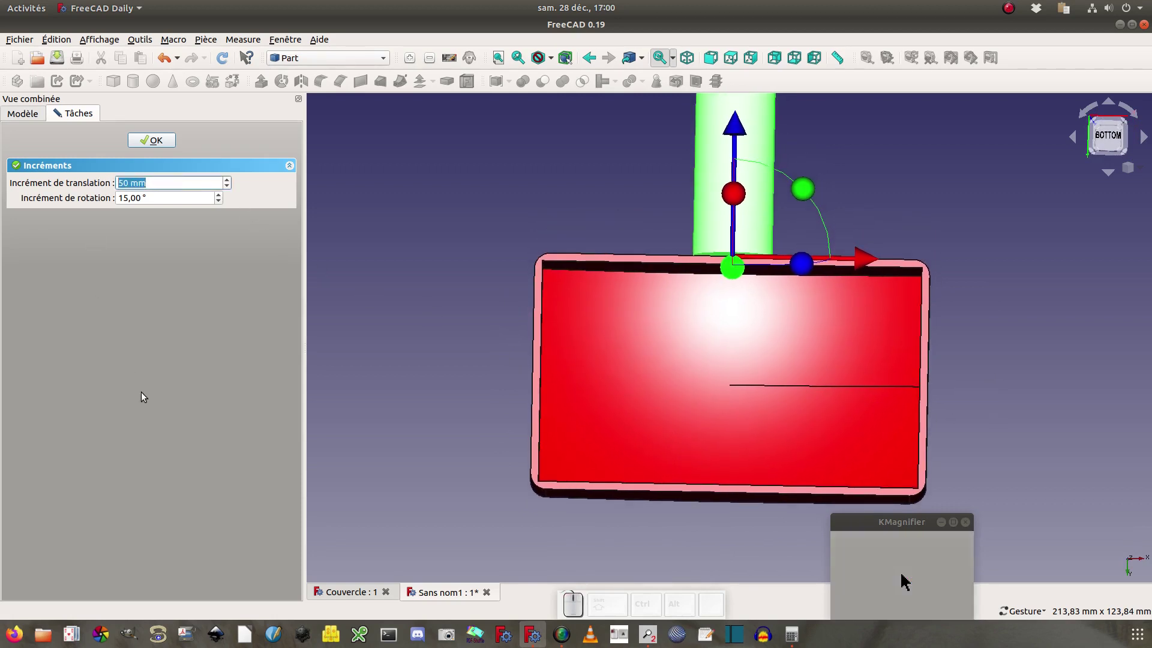
{"action": "type", "text": "10"}
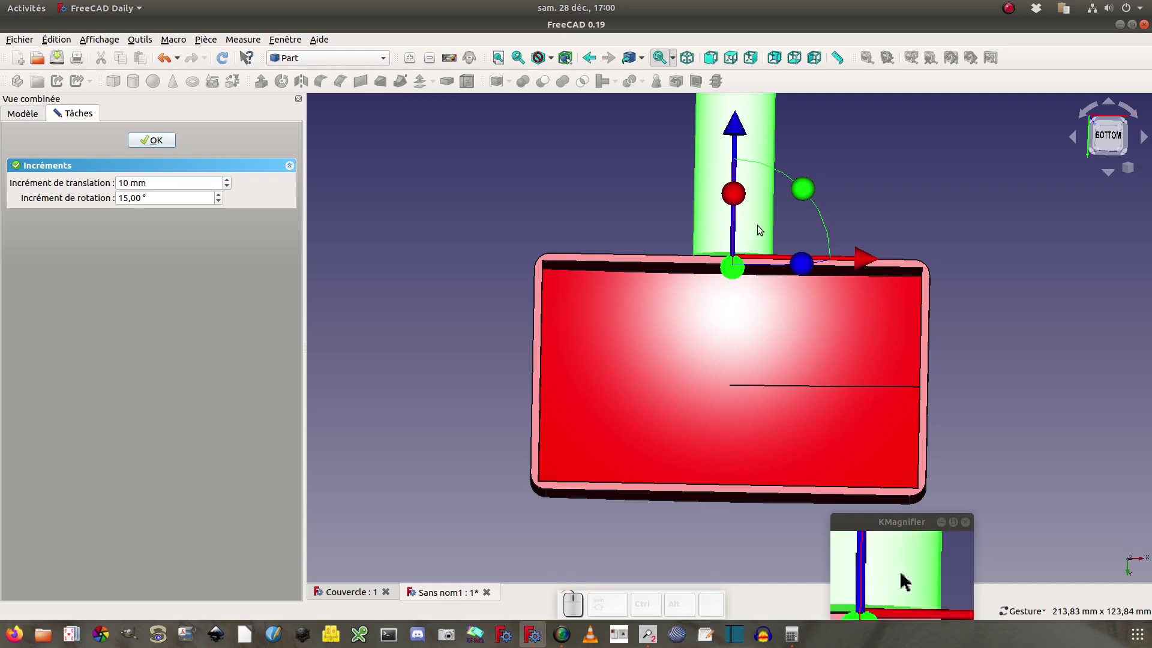
{"action": "left_click_drag", "start_coordinate": [727, 131], "coordinate": [714, 443]}
{"action": "left_click", "coordinate": [151, 139]}
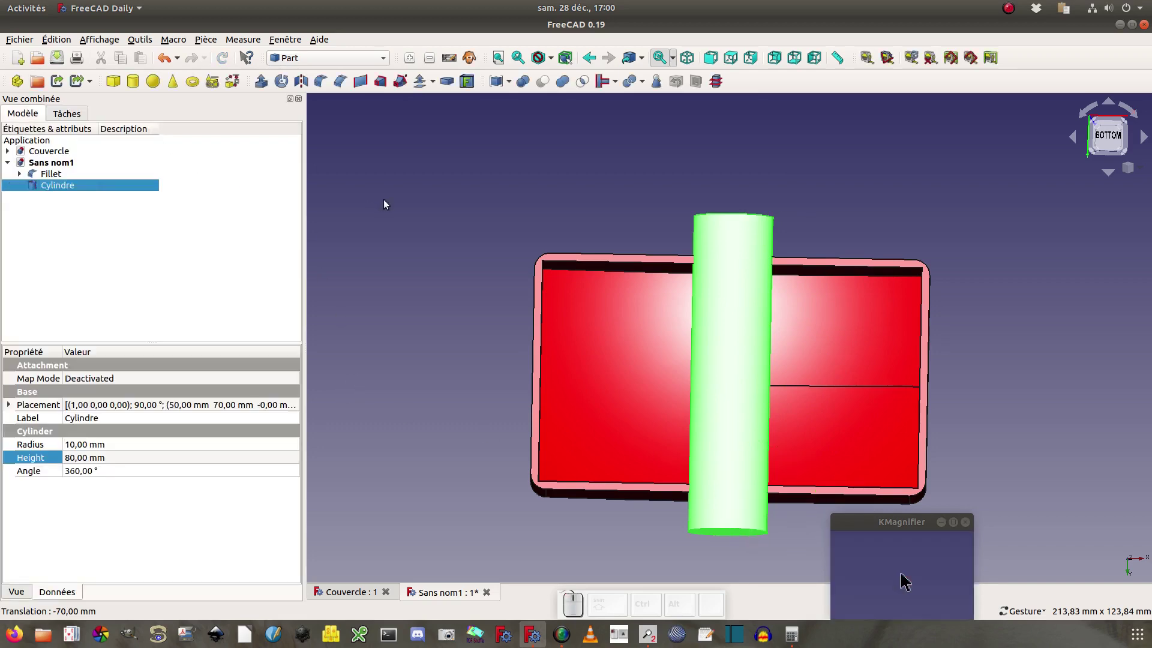
- Cut the cylinder from the filleted lid to form a rounded notch in each long wall
{"action": "left_click_drag", "start_coordinate": [430, 211], "coordinate": [496, 396]}
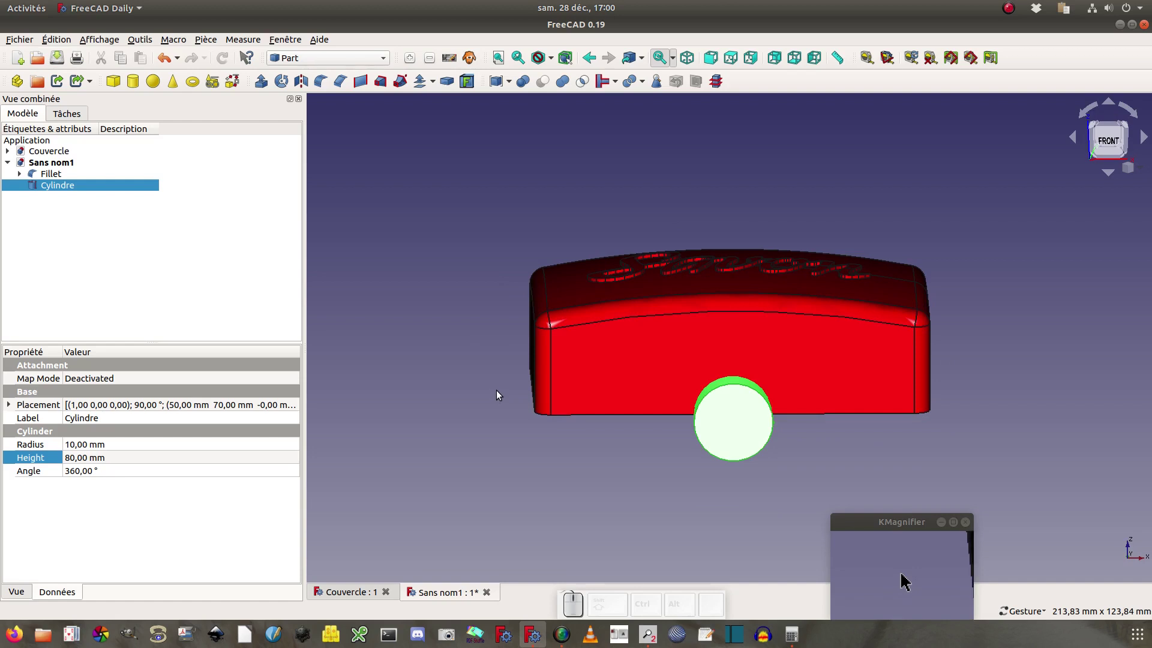
{"action": "left_click", "coordinate": [180, 255]}
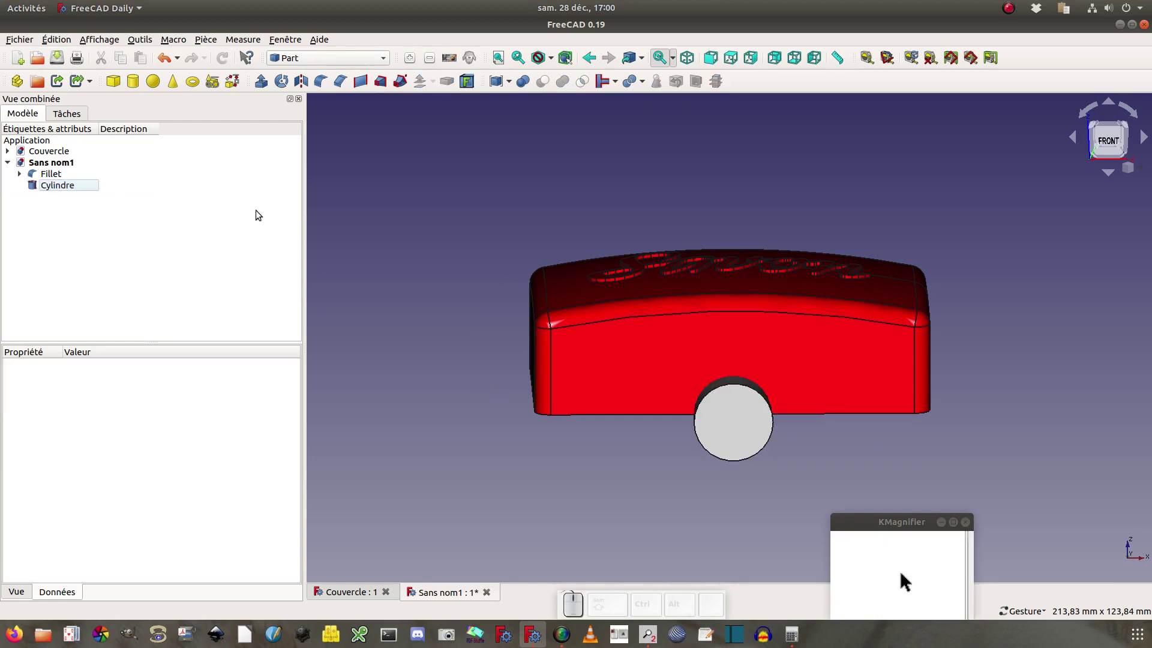
{"action": "left_click", "coordinate": [54, 177]}
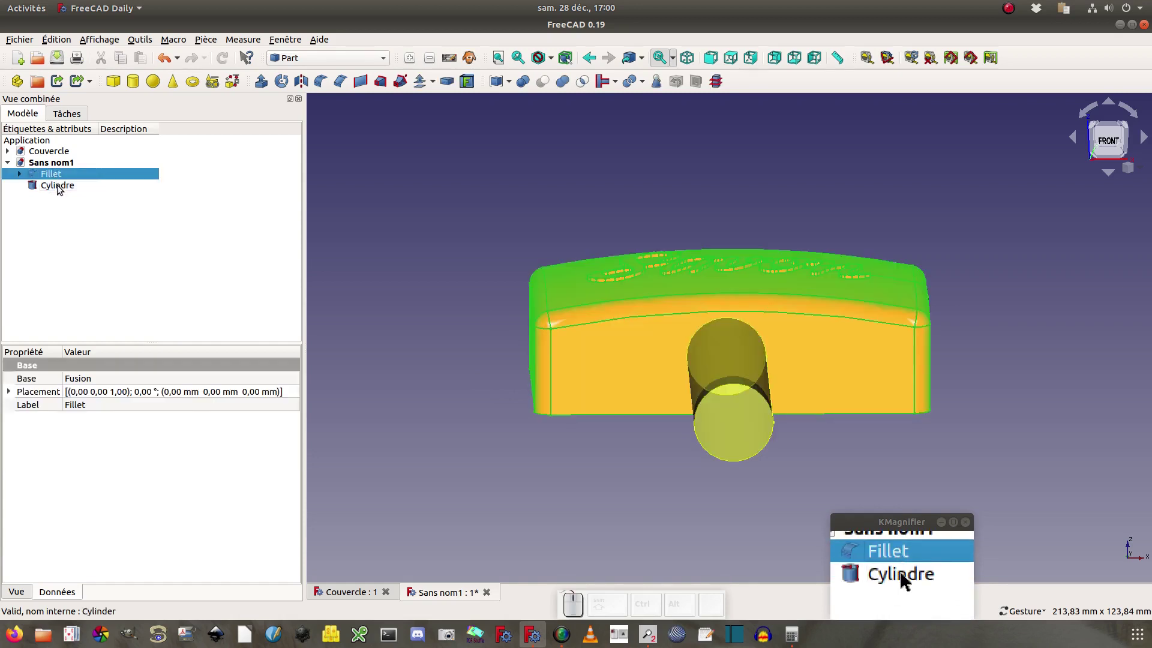
{"action": "key", "text": "ctrl"}
{"action": "left_click", "coordinate": [58, 186], "text": "ctrl"}
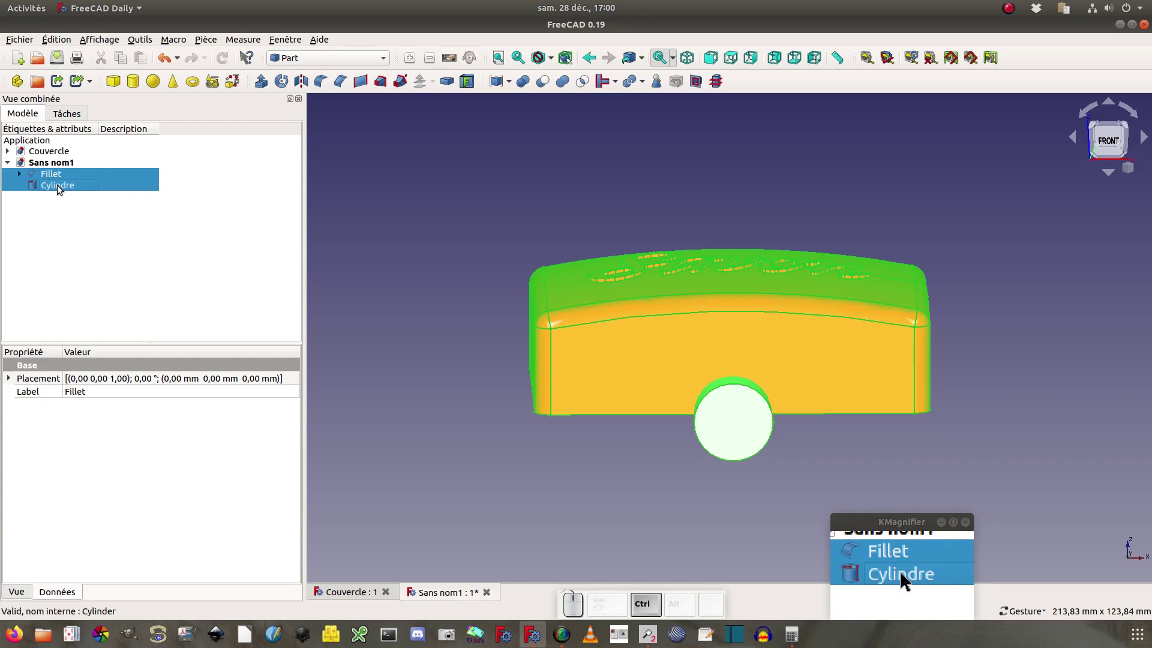
{"action": "left_click", "coordinate": [544, 81]}
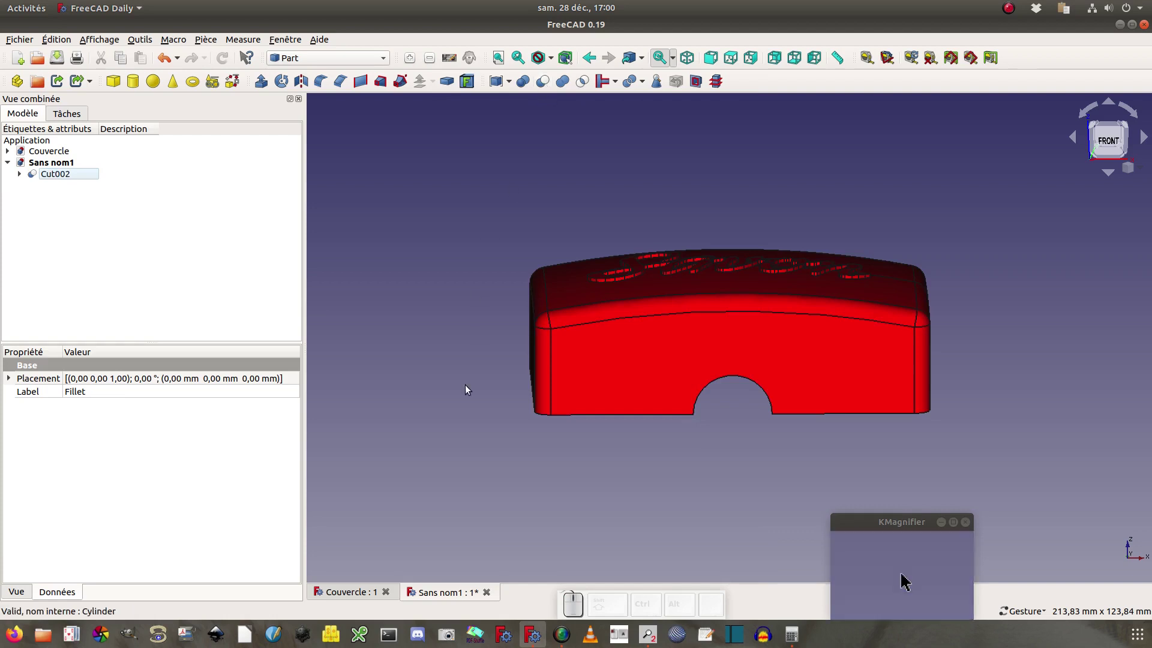
{"action": "left_click_drag", "start_coordinate": [465, 390], "coordinate": [532, 172]}
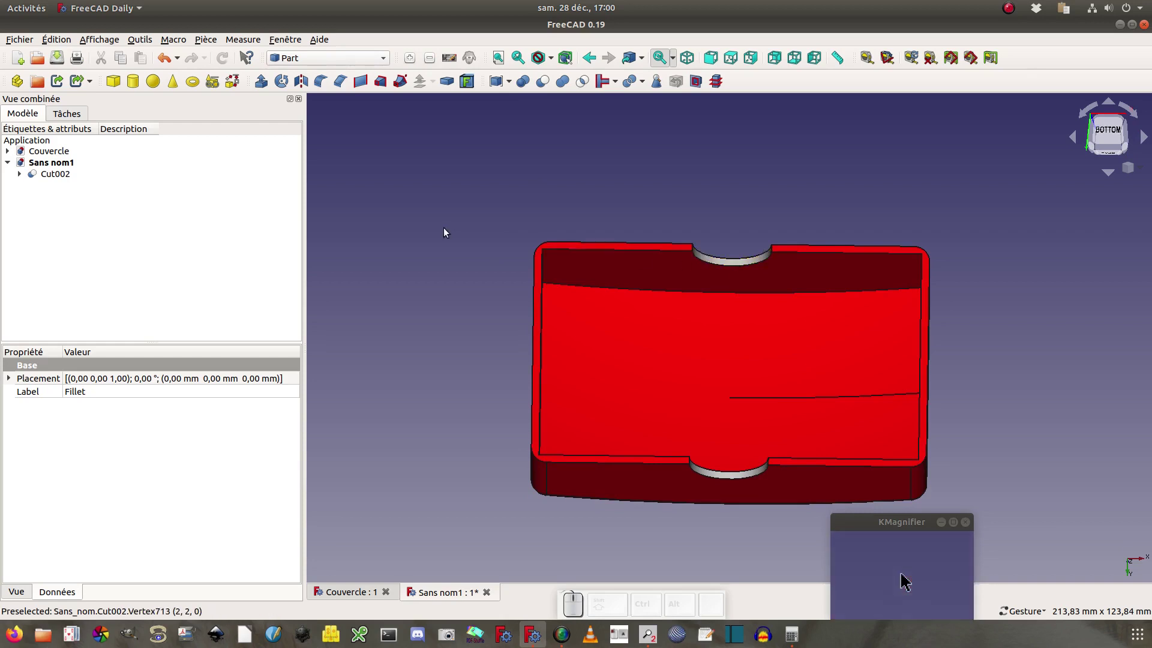
- Set the notched lid's shape colour to green (#55aa7f) in its appearance settings
{"action": "left_click", "coordinate": [60, 172]}
{"action": "right_click", "coordinate": [60, 172]}
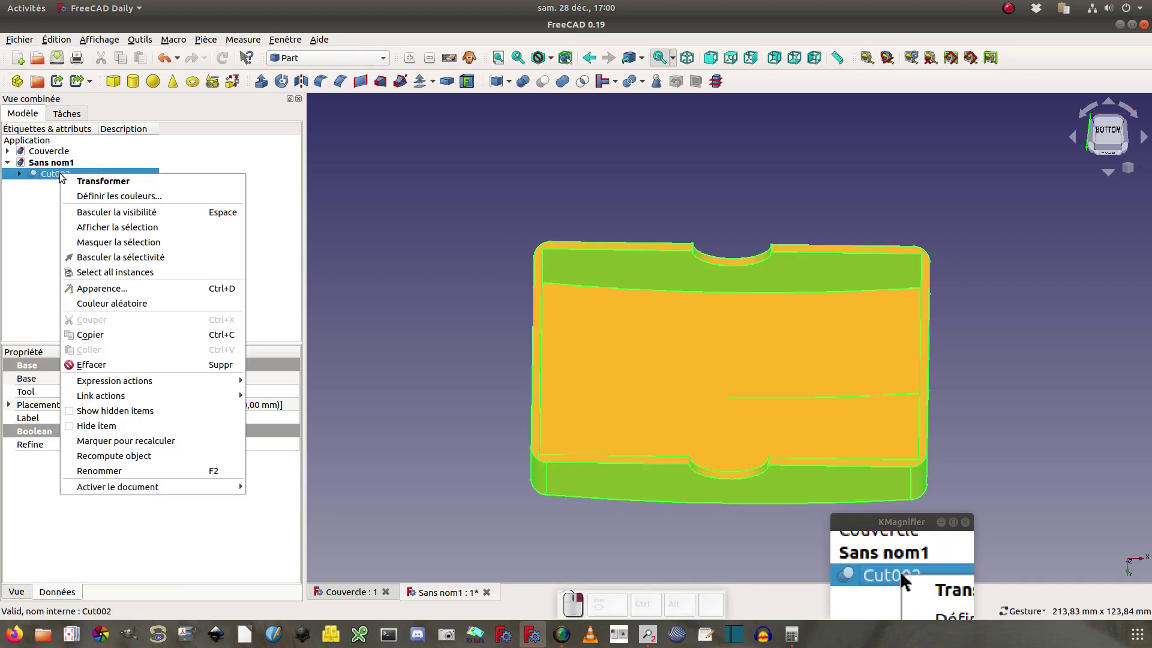
{"action": "left_click", "coordinate": [104, 290]}
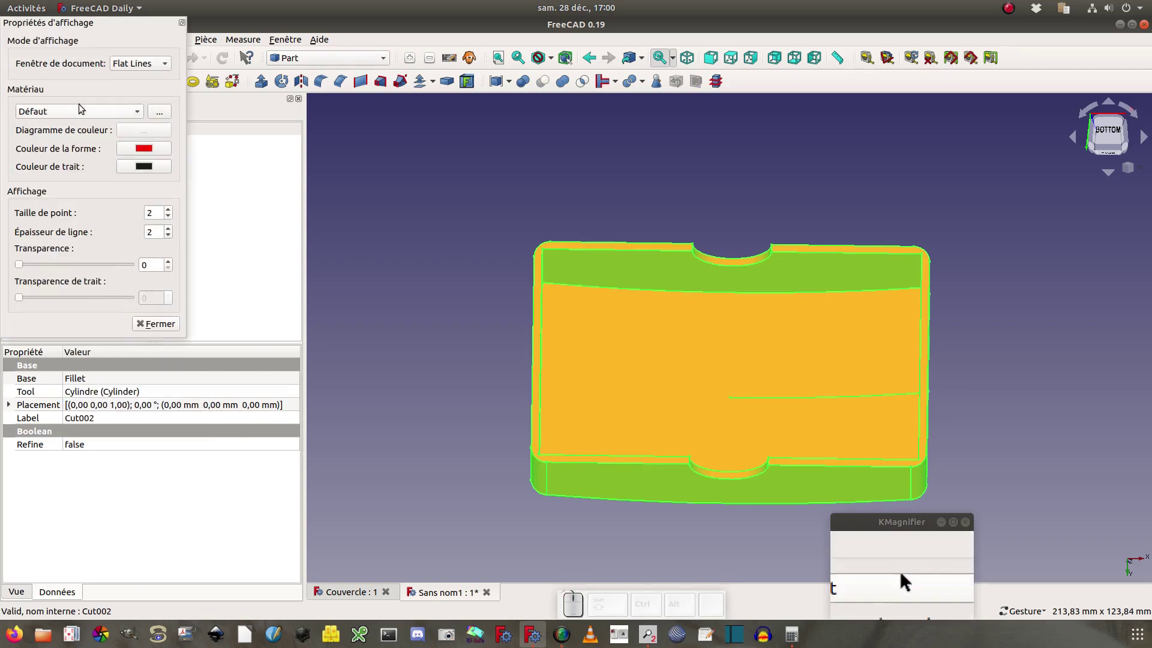
{"action": "left_click", "coordinate": [144, 148]}
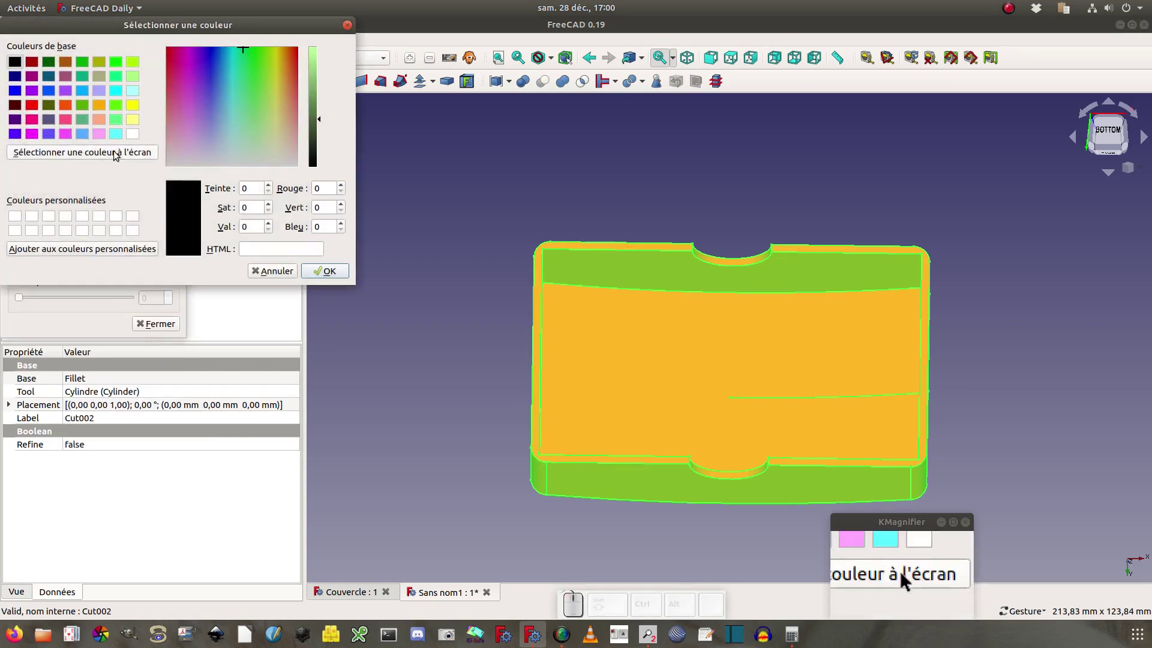
{"action": "left_click", "coordinate": [83, 120]}
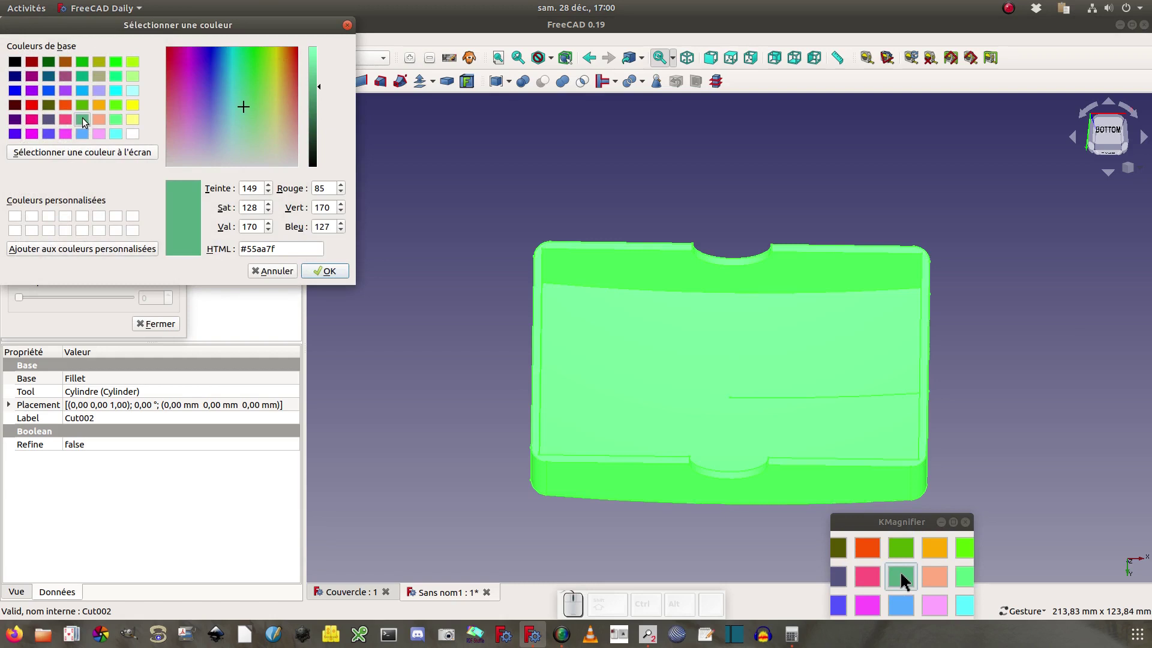
{"action": "left_click", "coordinate": [318, 273]}
{"action": "left_click", "coordinate": [402, 359]}
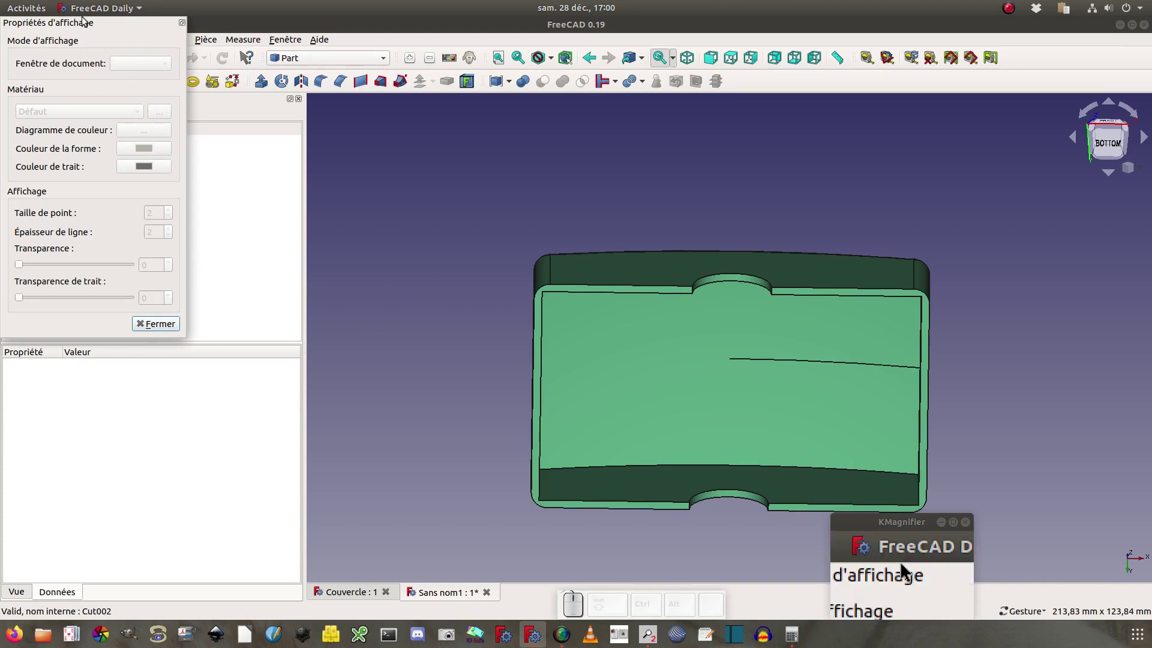
{"action": "left_click", "coordinate": [114, 8]}
{"action": "left_click", "coordinate": [210, 190]}
{"action": "left_click", "coordinate": [156, 324]}
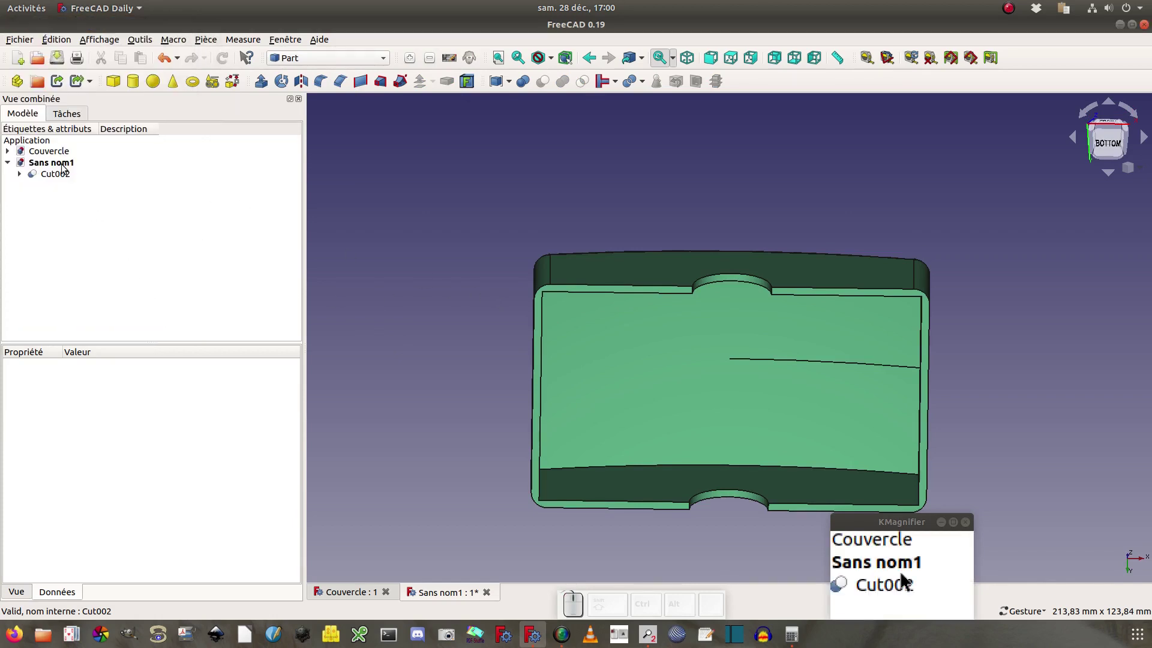
- Set the notched lid's shape colour to red in its appearance settings
{"action": "left_click", "coordinate": [52, 175]}
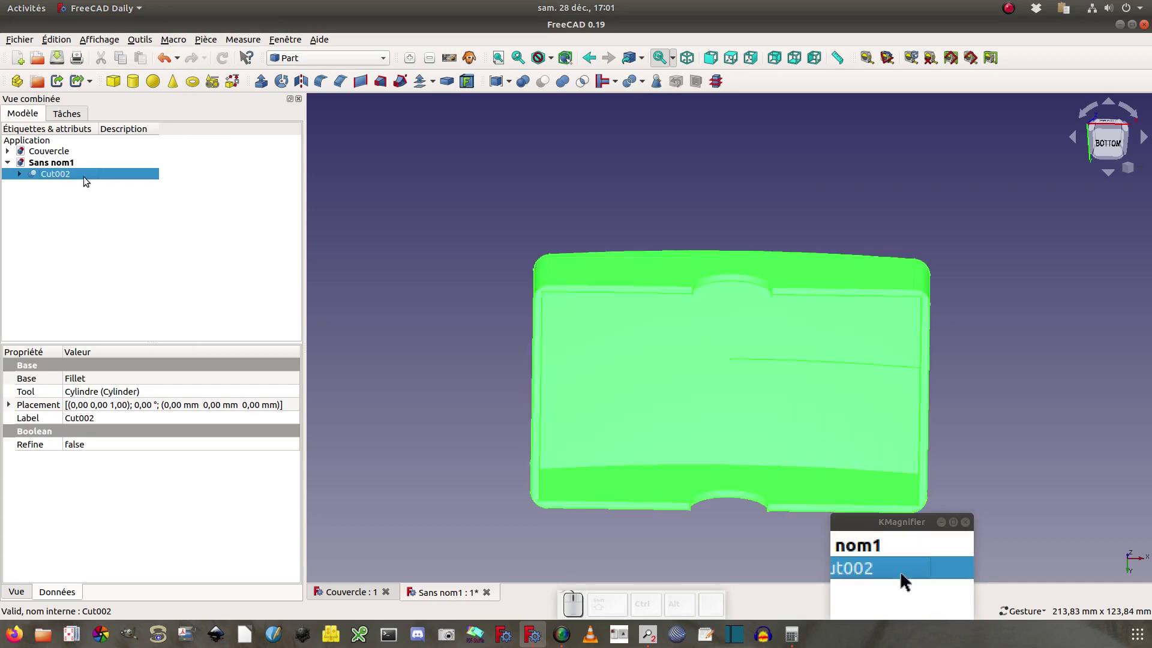
{"action": "right_click", "coordinate": [85, 178]}
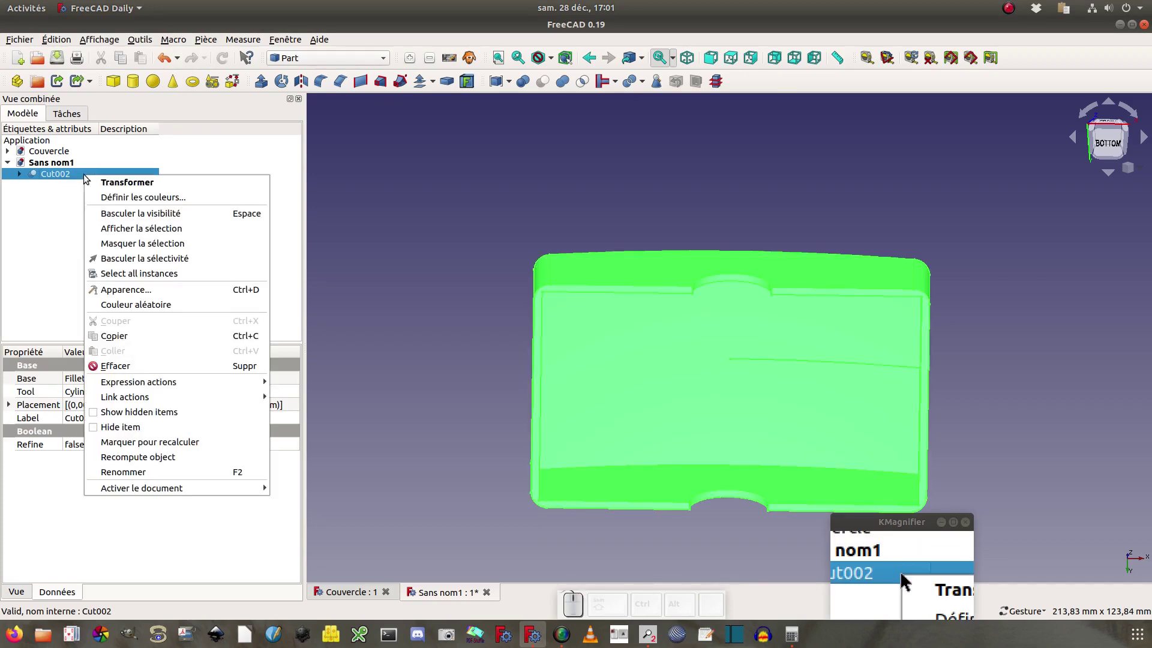
{"action": "left_click", "coordinate": [129, 289]}
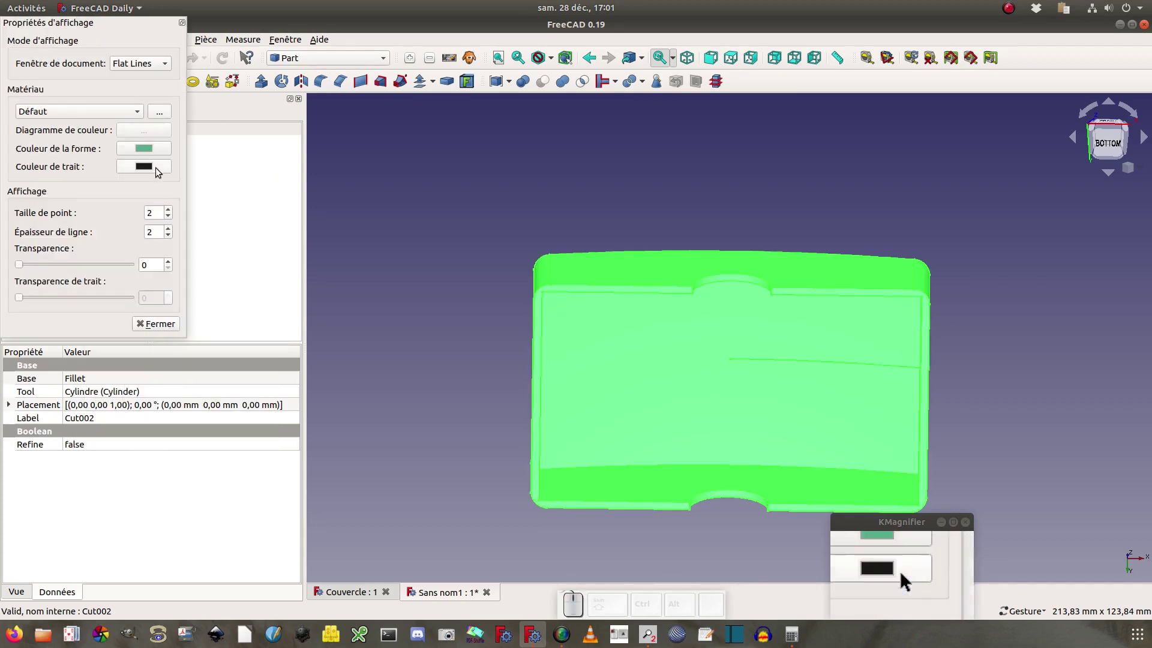
{"action": "left_click", "coordinate": [159, 149]}
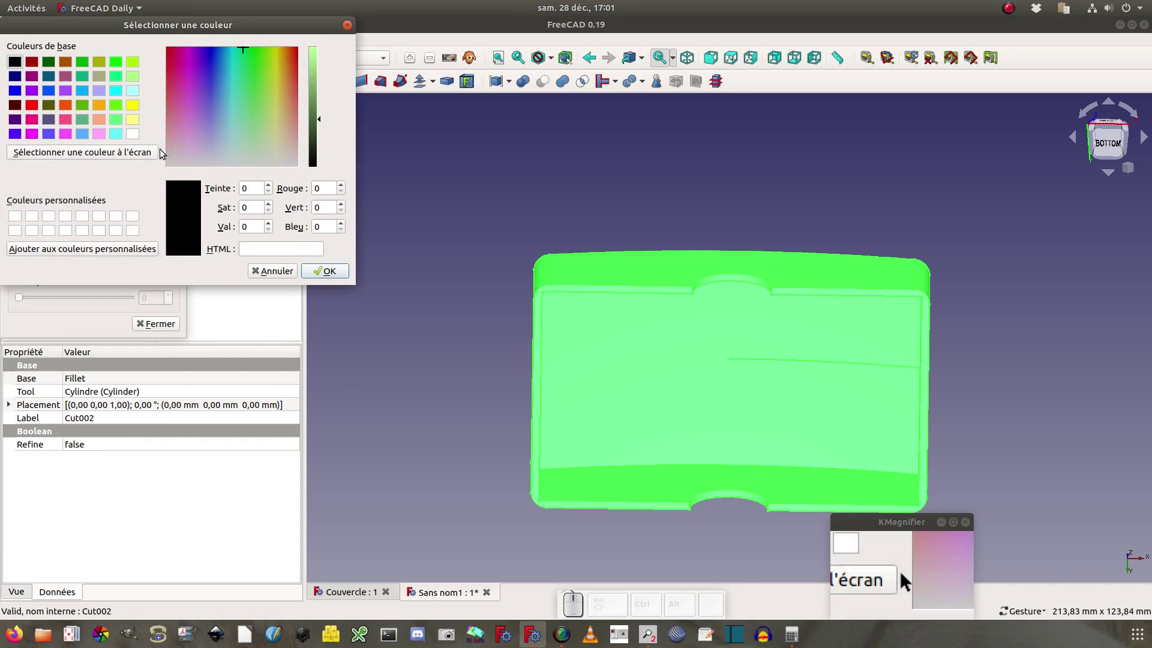
{"action": "left_click", "coordinate": [32, 106]}
{"action": "left_click", "coordinate": [325, 271]}
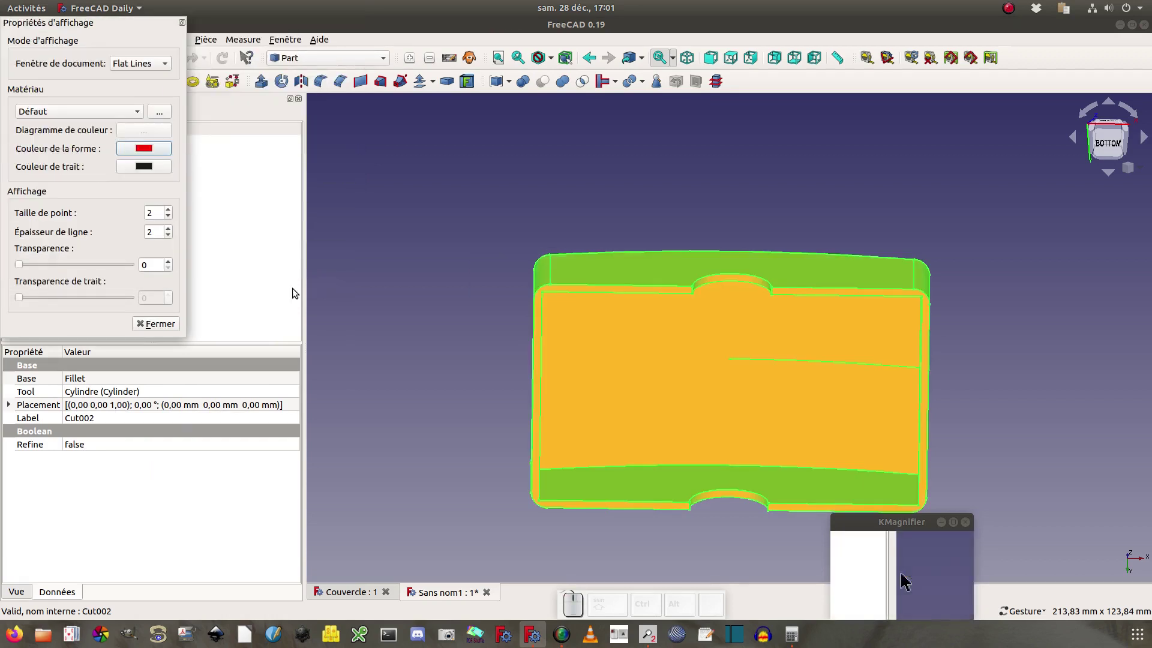
{"action": "left_click", "coordinate": [157, 324]}
{"action": "left_click", "coordinate": [448, 201]}
{"action": "left_click_drag", "start_coordinate": [449, 202], "coordinate": [620, 378]}
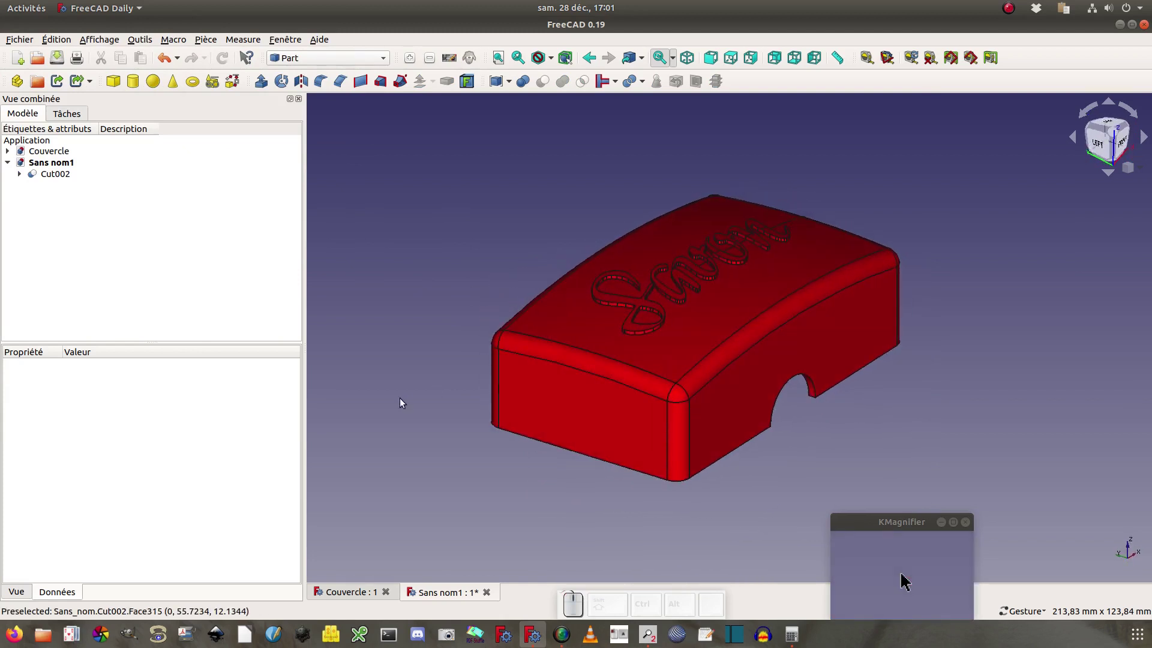
- Compare with the yellow lid in the Couvercle document and create a simple copy of the red notched lid
{"action": "left_click", "coordinate": [367, 592]}
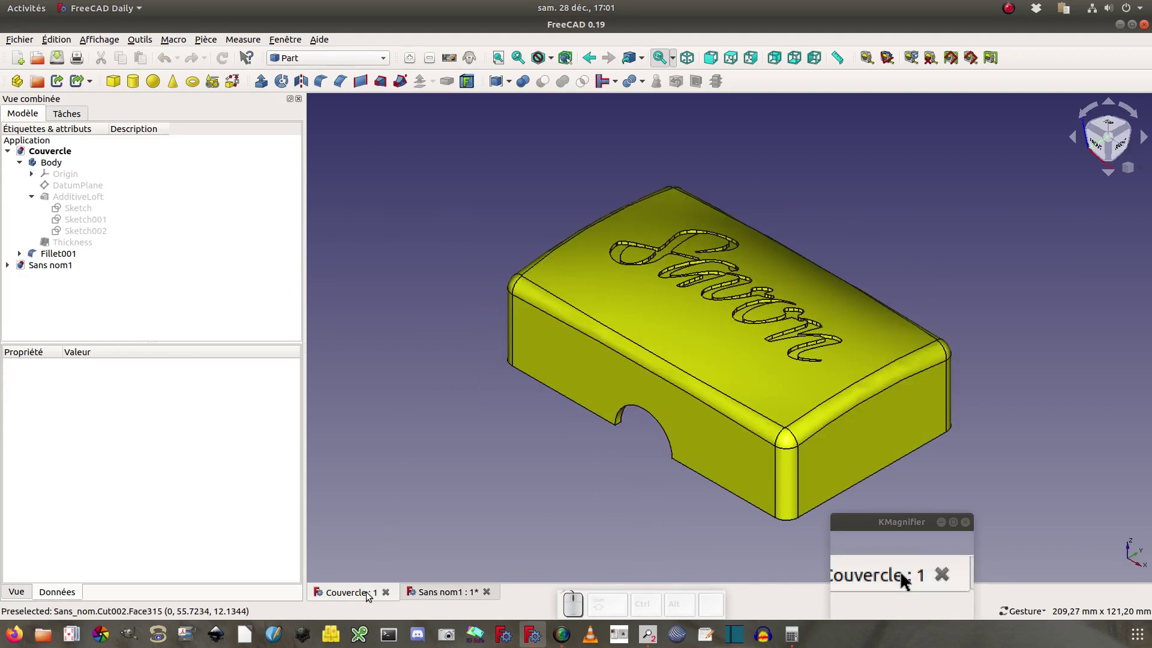
{"action": "left_click", "coordinate": [436, 593]}
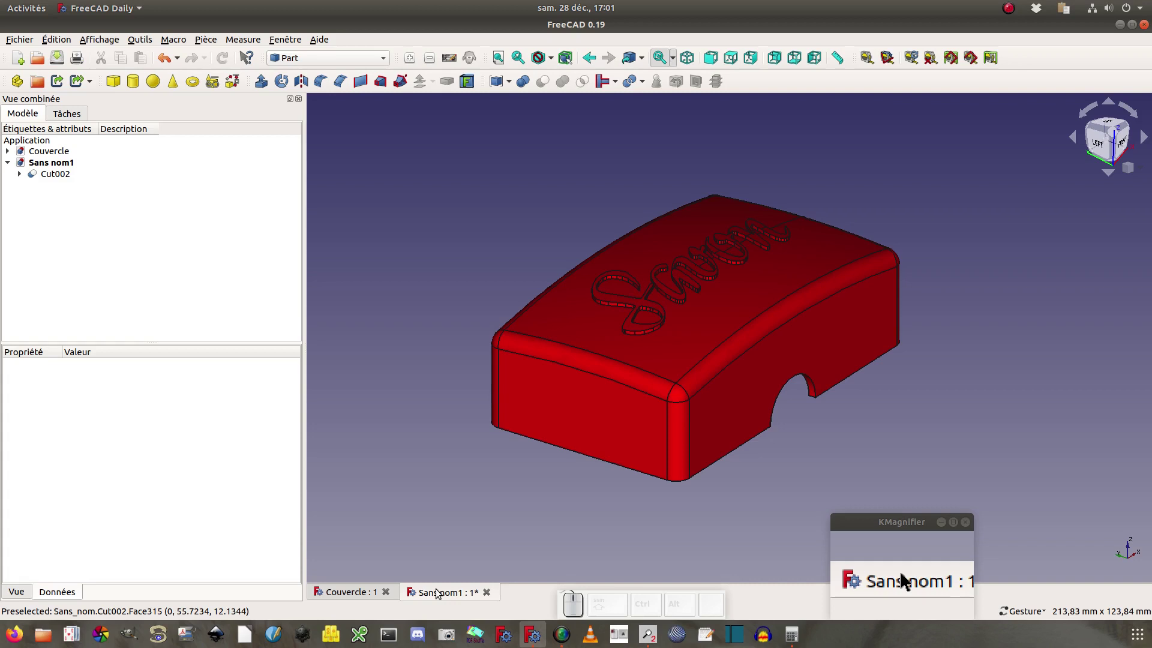
{"action": "left_click", "coordinate": [60, 174]}
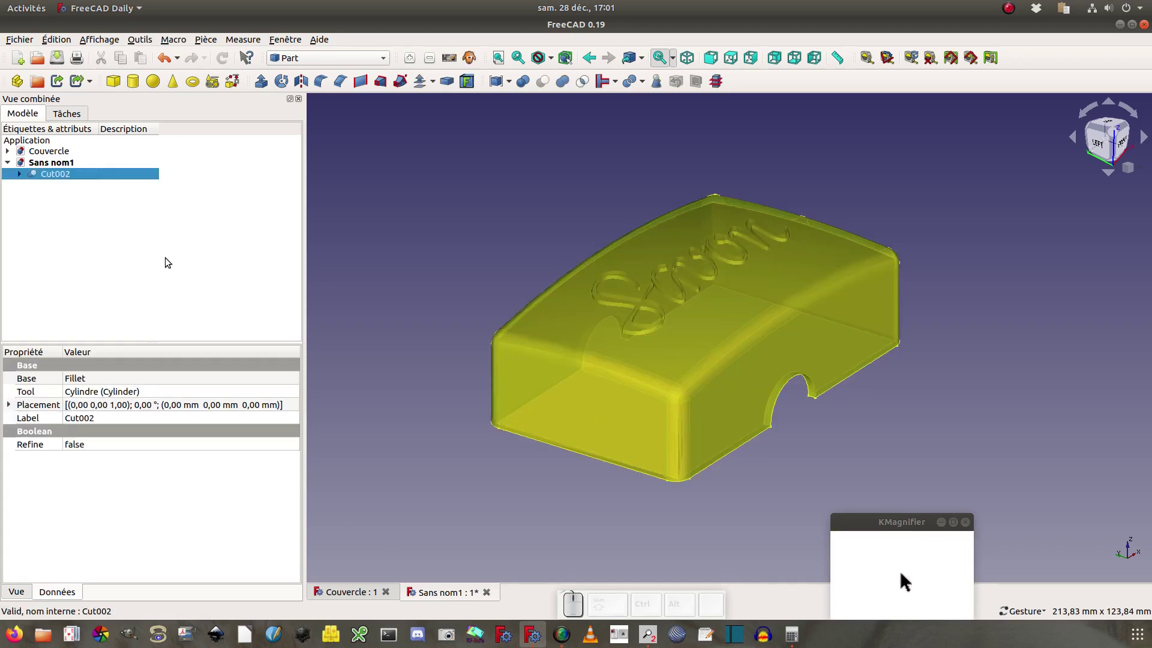
{"action": "left_click", "coordinate": [206, 40]}
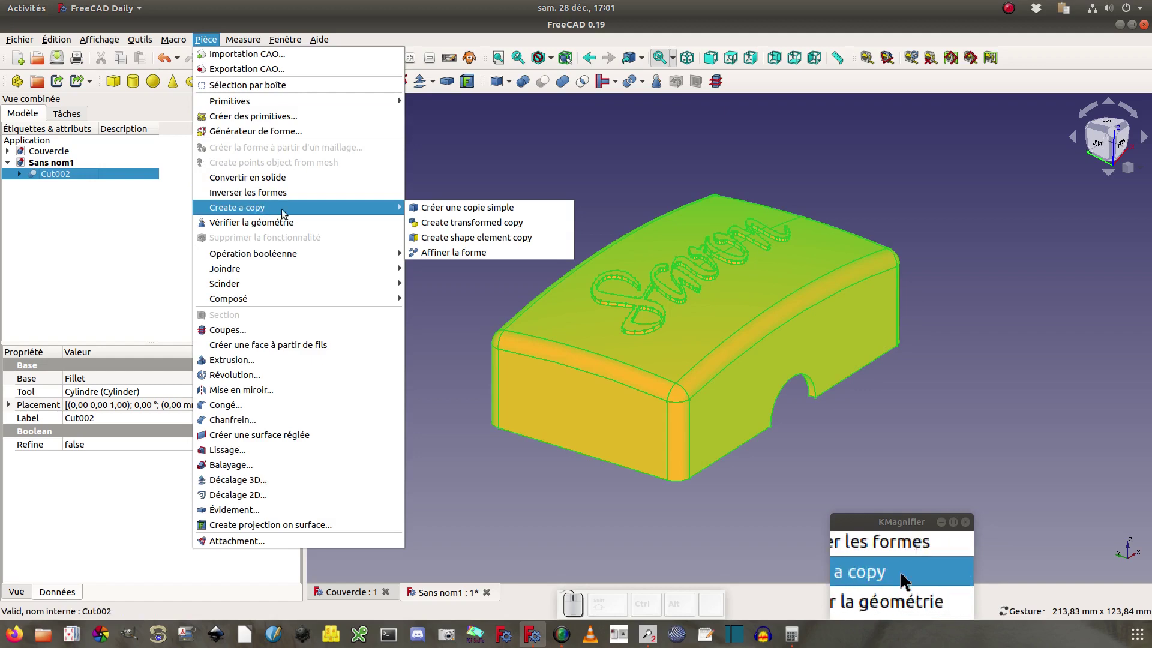
{"action": "left_click", "coordinate": [415, 210]}
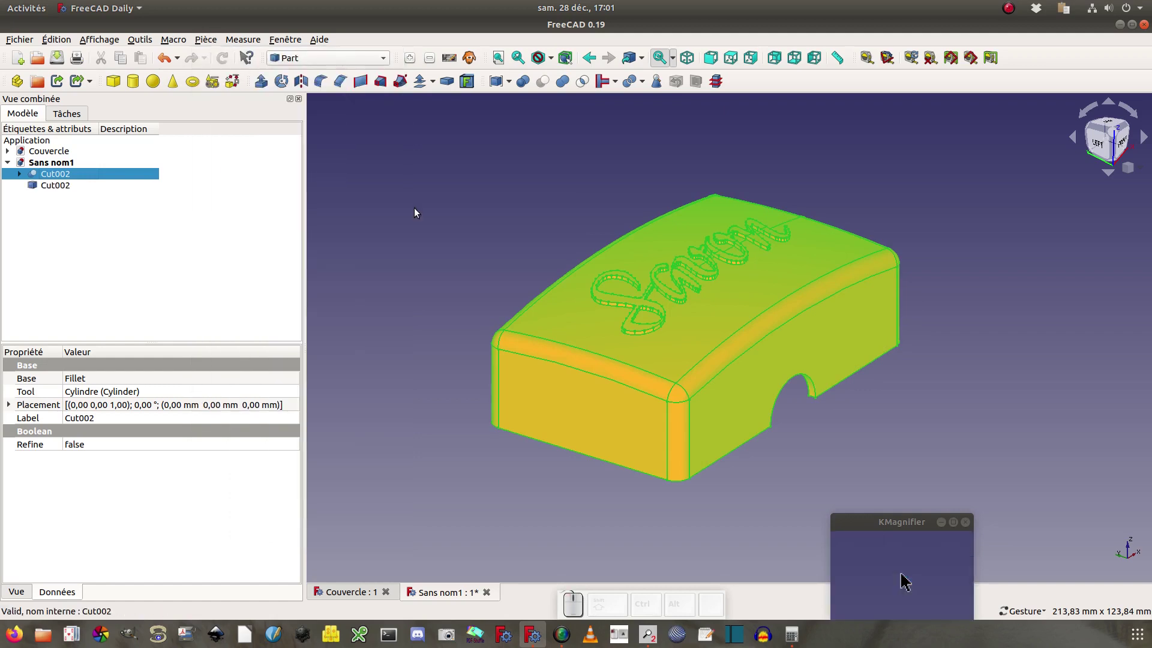
- Create a new empty document and move the simple copy of the red lid from Sans nom1 into it
{"action": "left_click", "coordinate": [53, 186]}
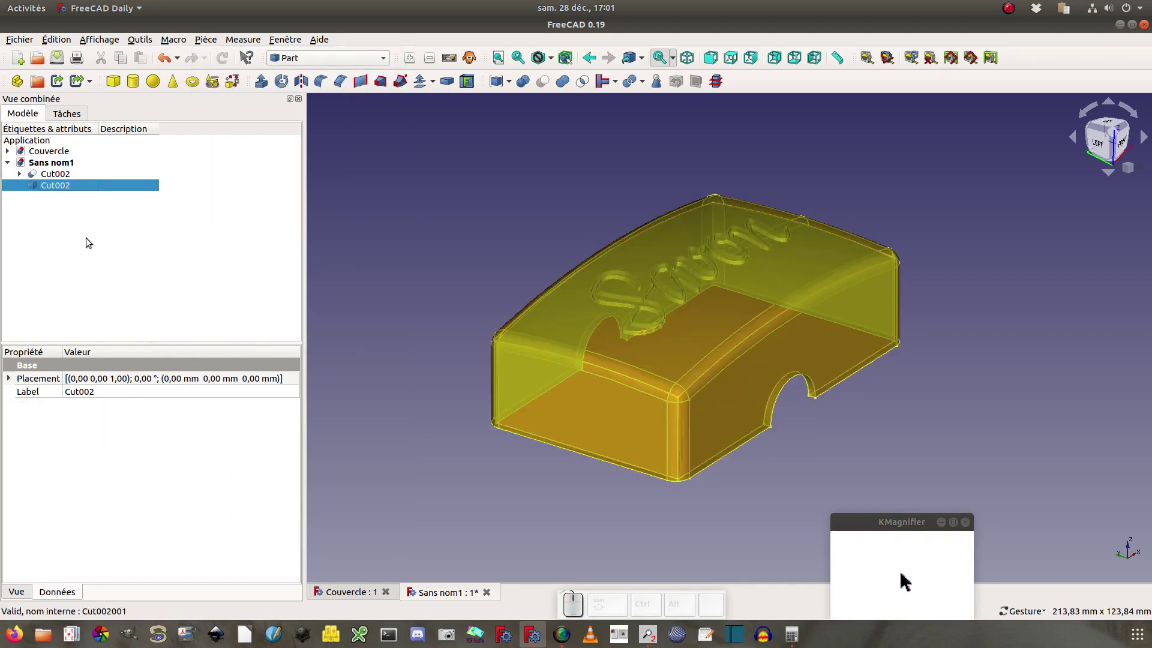
{"action": "left_click", "coordinate": [19, 60]}
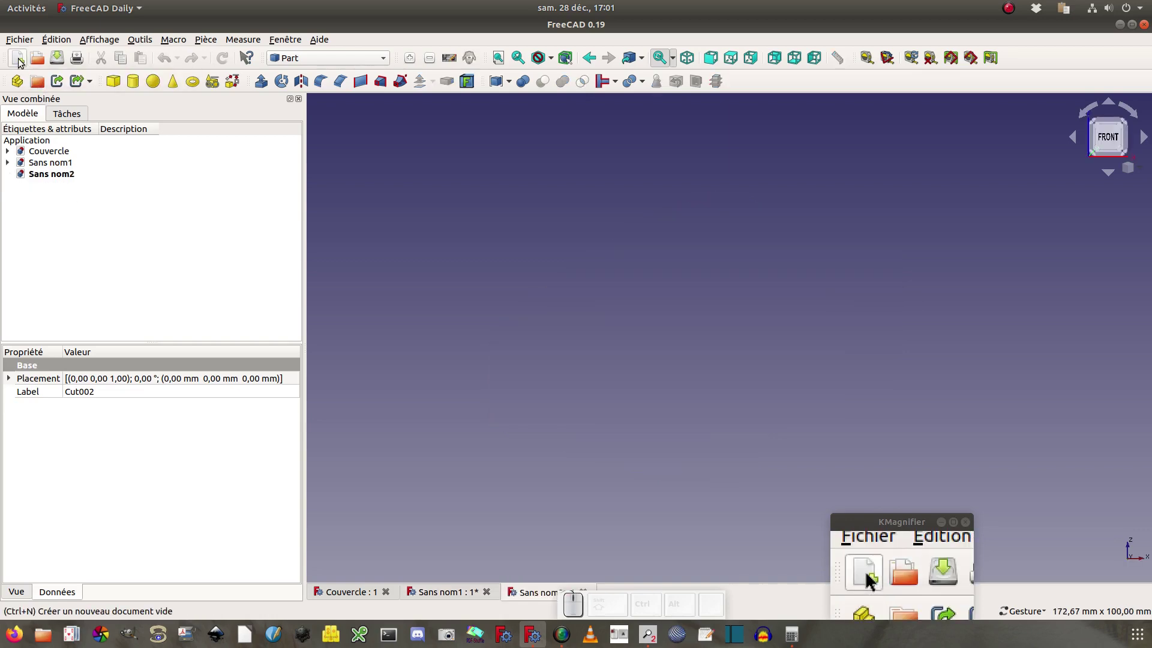
{"action": "double_click", "coordinate": [51, 163]}
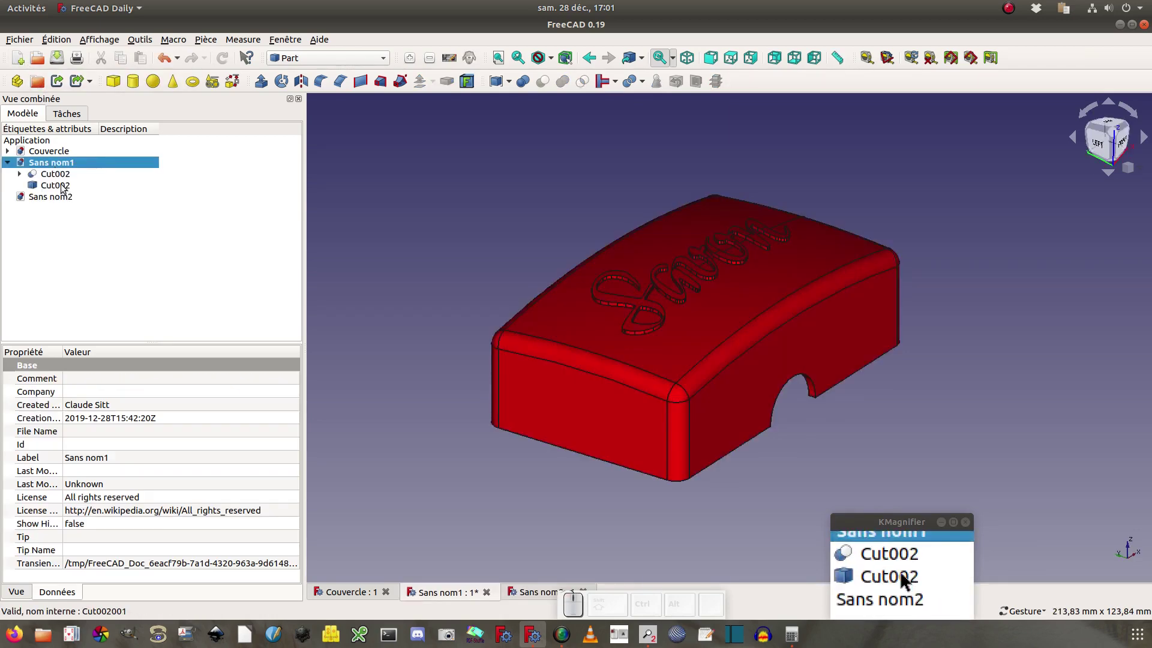
{"action": "left_click", "coordinate": [60, 186]}
{"action": "left_click_drag", "start_coordinate": [62, 187], "coordinate": [73, 196]}
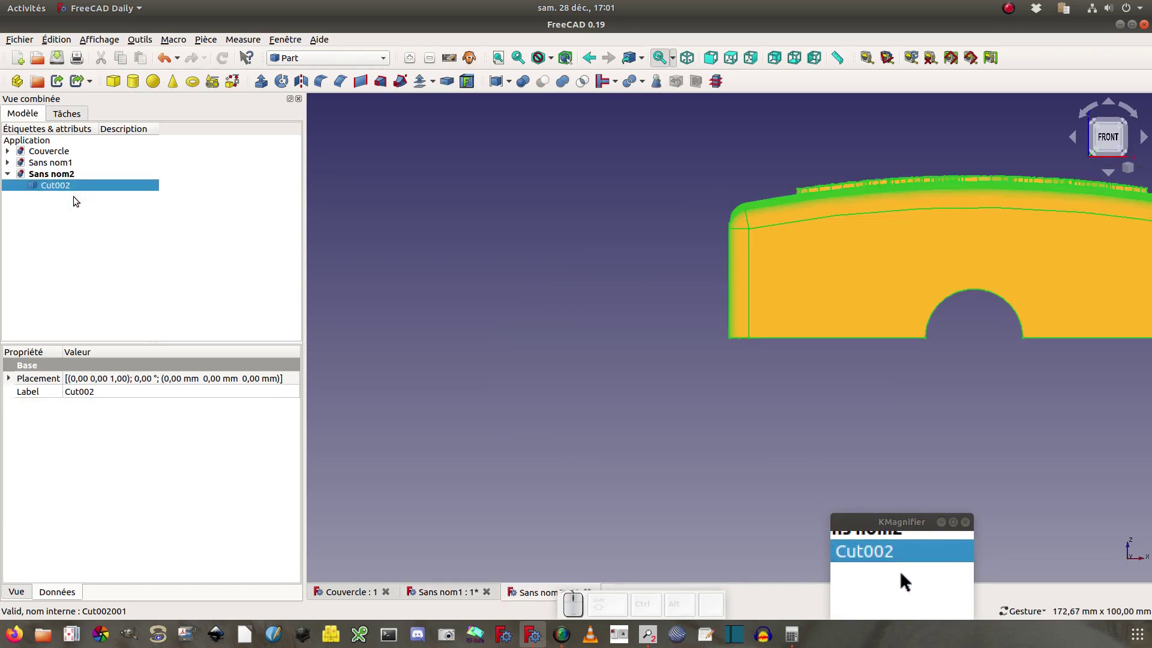
- Create a simple copy of the yellow lid Fillet001 in the Couvercle document and move that copy into Sans nom2
{"action": "double_click", "coordinate": [38, 152]}
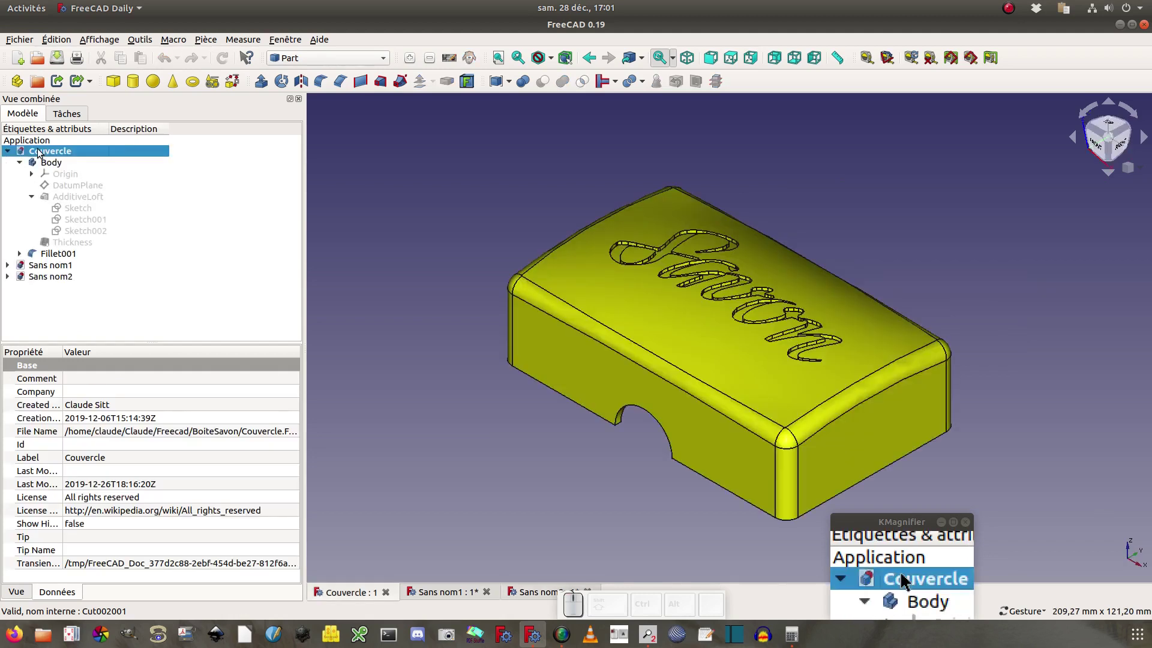
{"action": "left_click", "coordinate": [55, 254]}
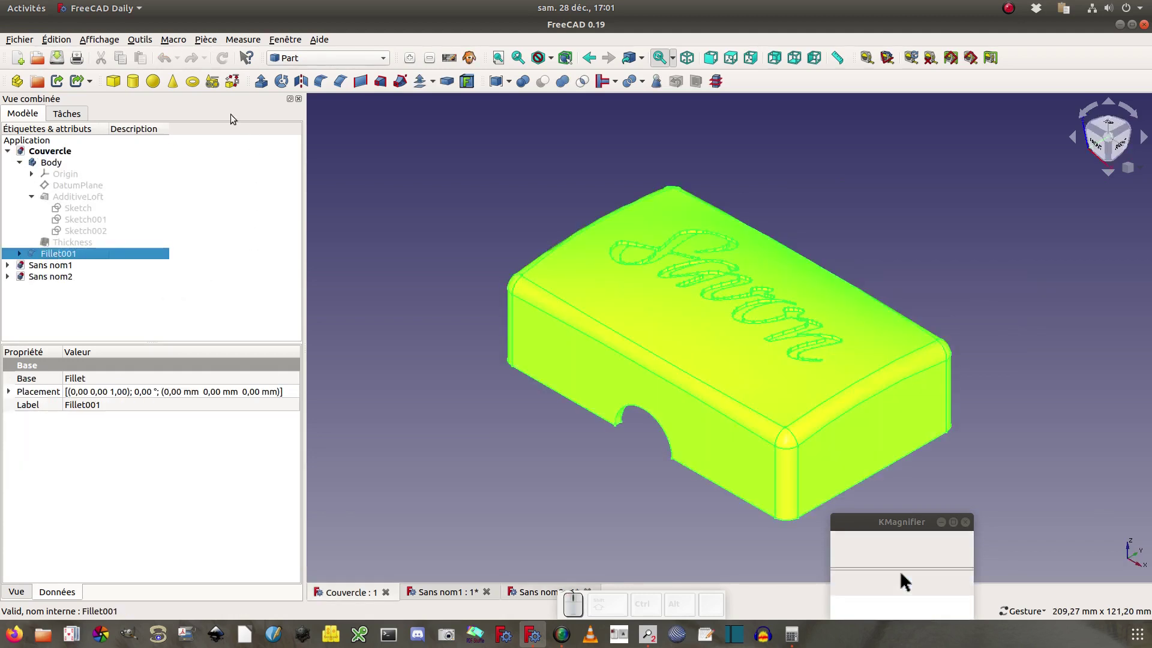
{"action": "left_click", "coordinate": [206, 39]}
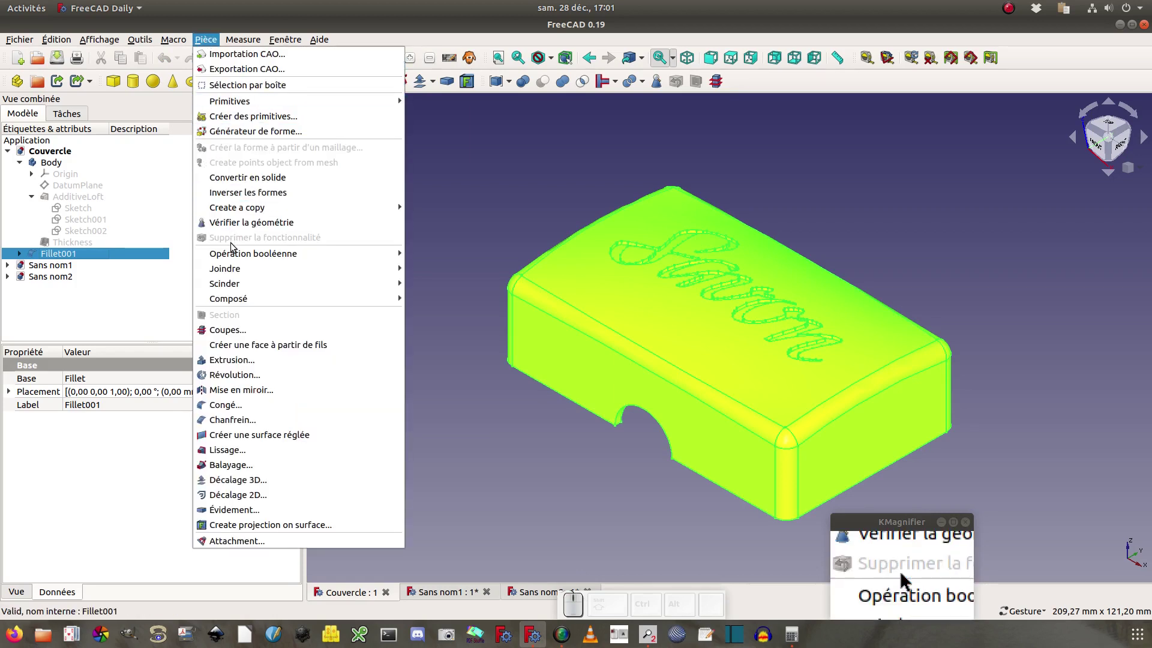
{"action": "mouse_move", "coordinate": [304, 205]}
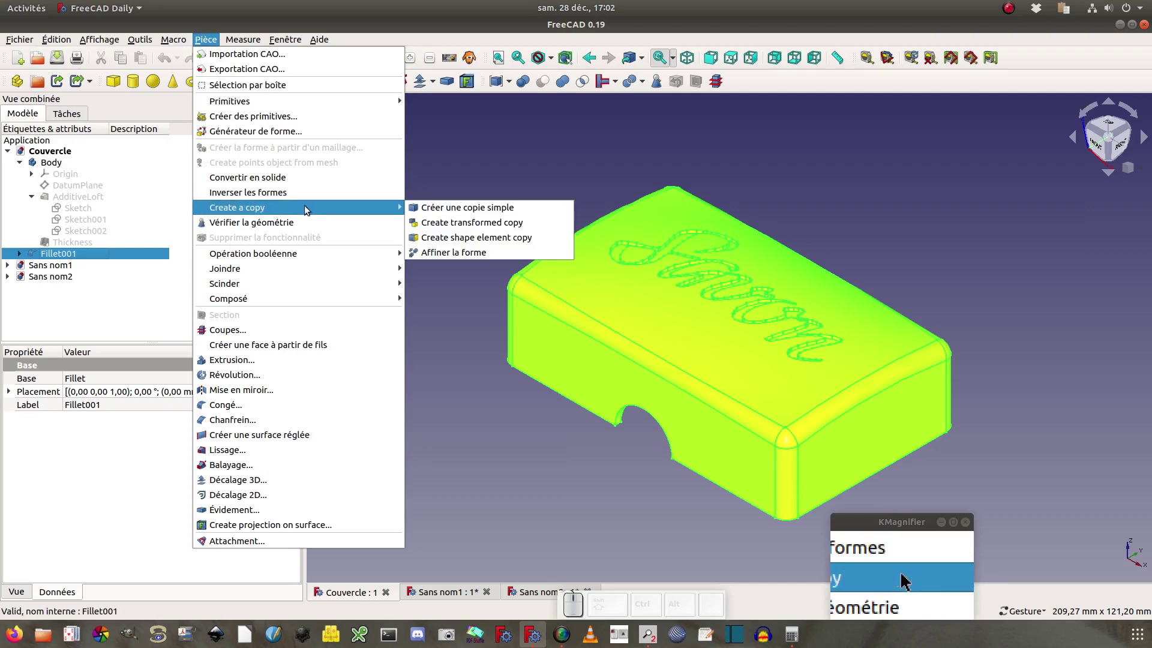
{"action": "left_click", "coordinate": [418, 207]}
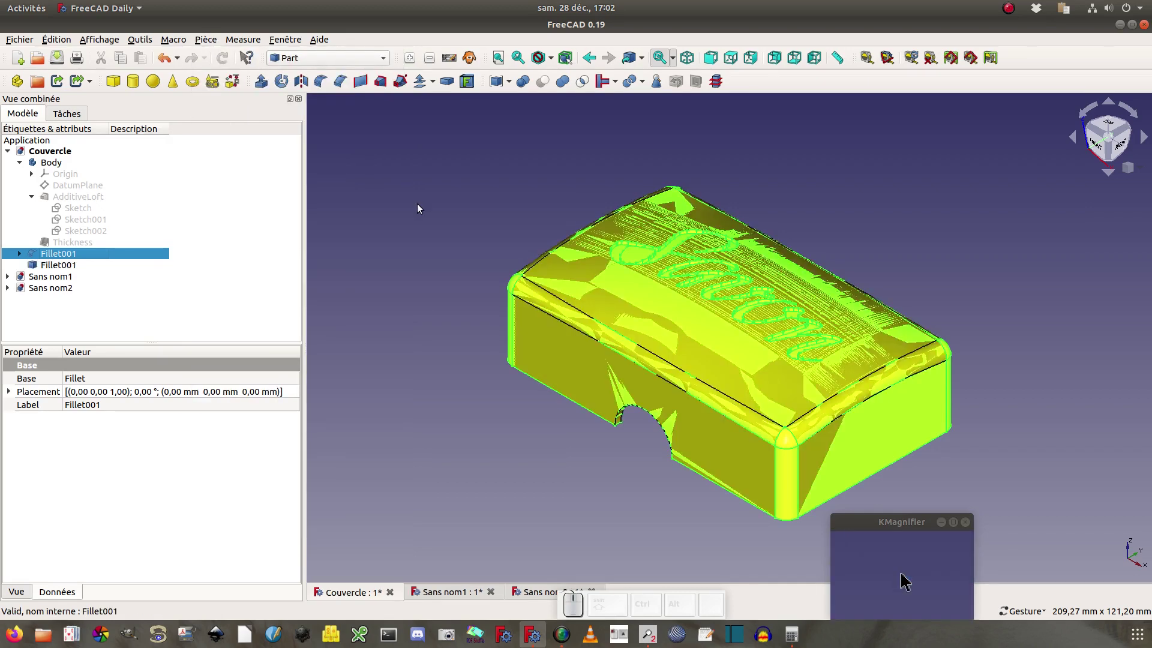
{"action": "left_click", "coordinate": [63, 265]}
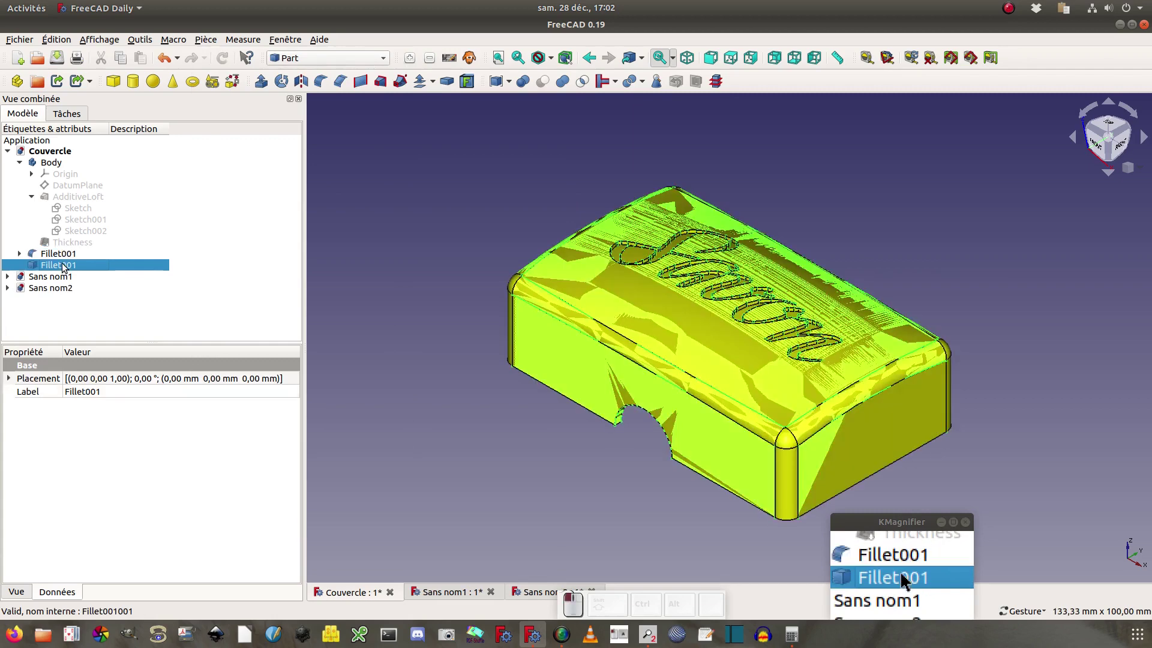
{"action": "left_click_drag", "start_coordinate": [63, 266], "coordinate": [66, 289]}
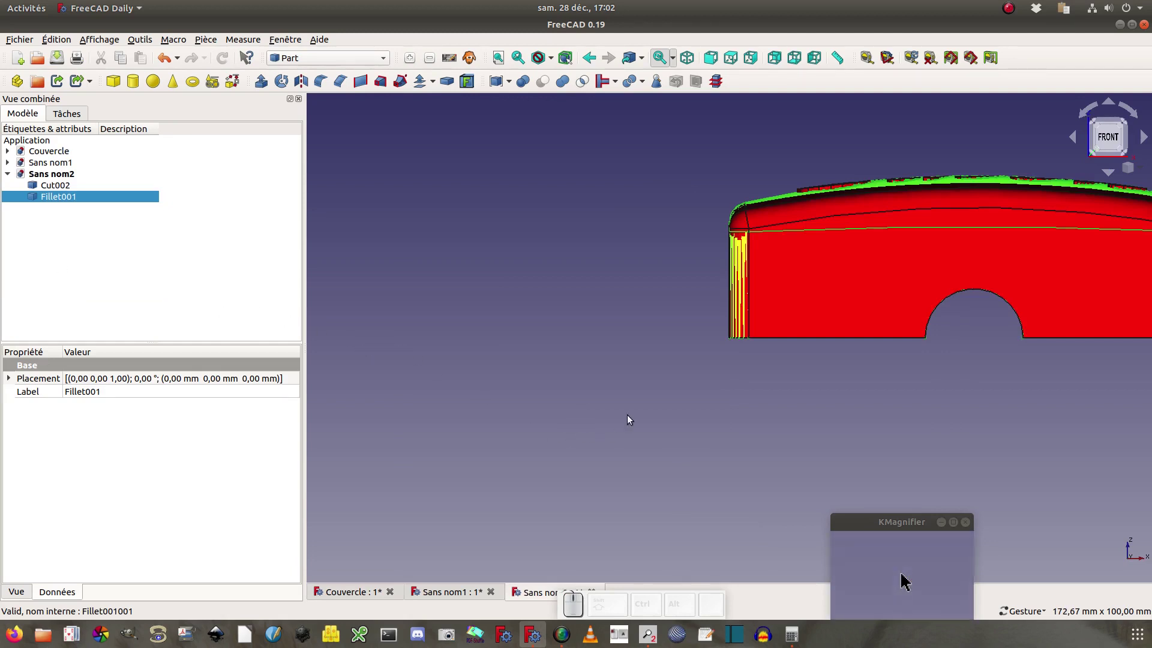
- Transform the red lid Cut002 in the negative Y direction until it stands clear beside the yellow lid
{"action": "right_click_drag", "start_coordinate": [888, 446], "coordinate": [637, 462]}
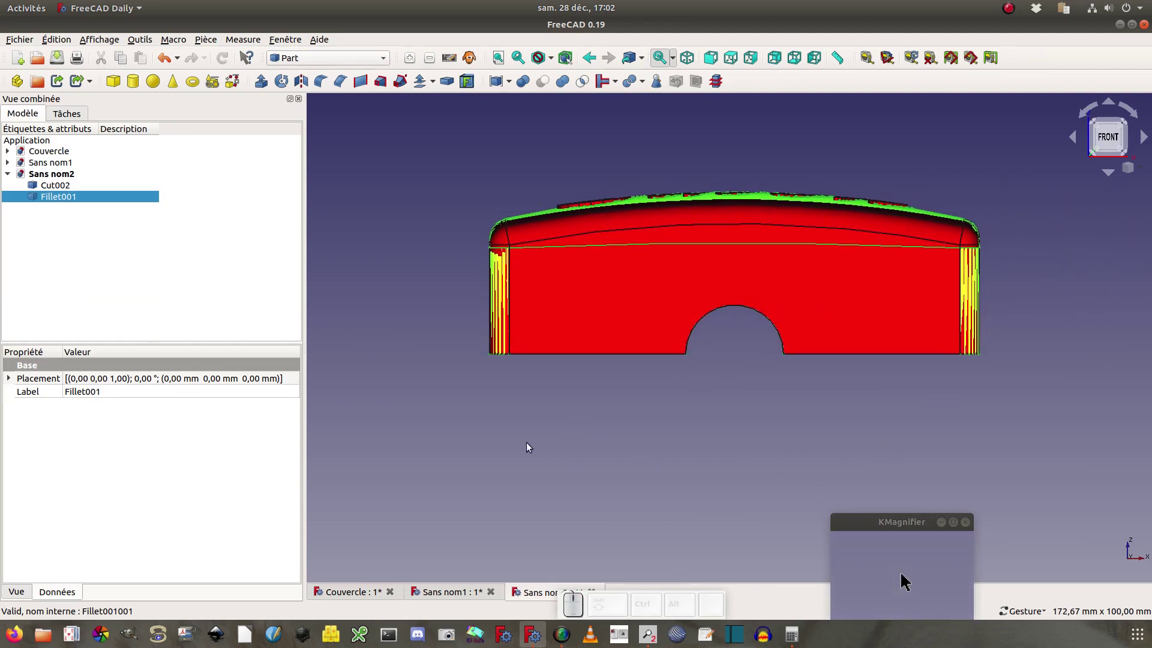
{"action": "left_click_drag", "start_coordinate": [527, 443], "coordinate": [637, 331]}
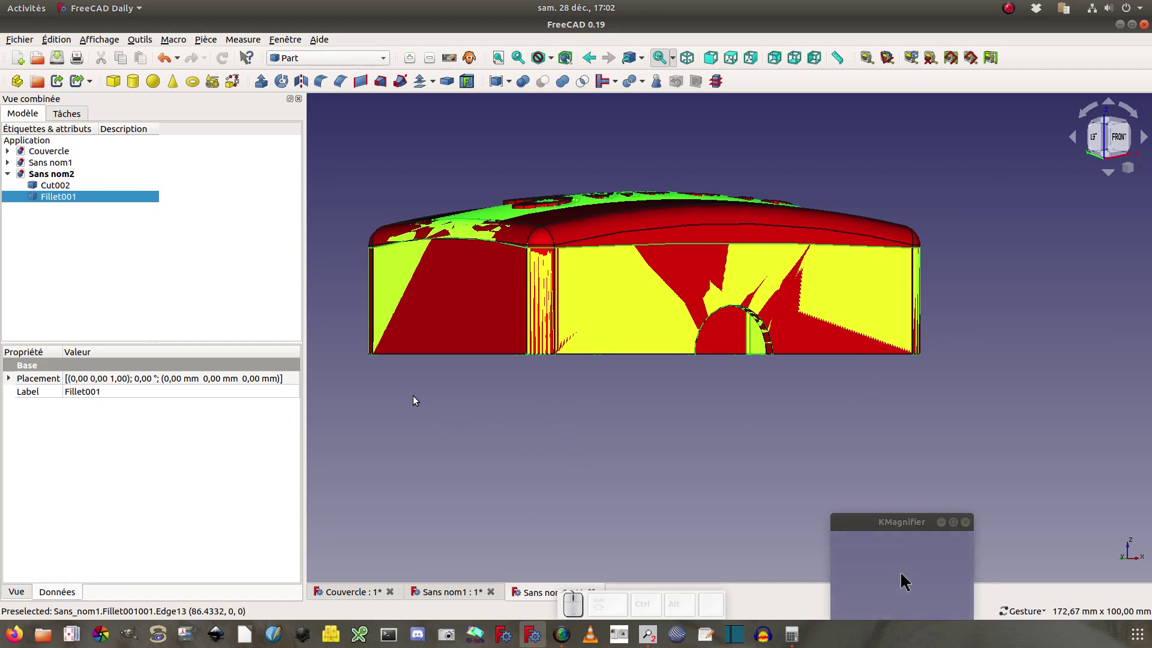
{"action": "left_click_drag", "start_coordinate": [402, 385], "coordinate": [570, 394]}
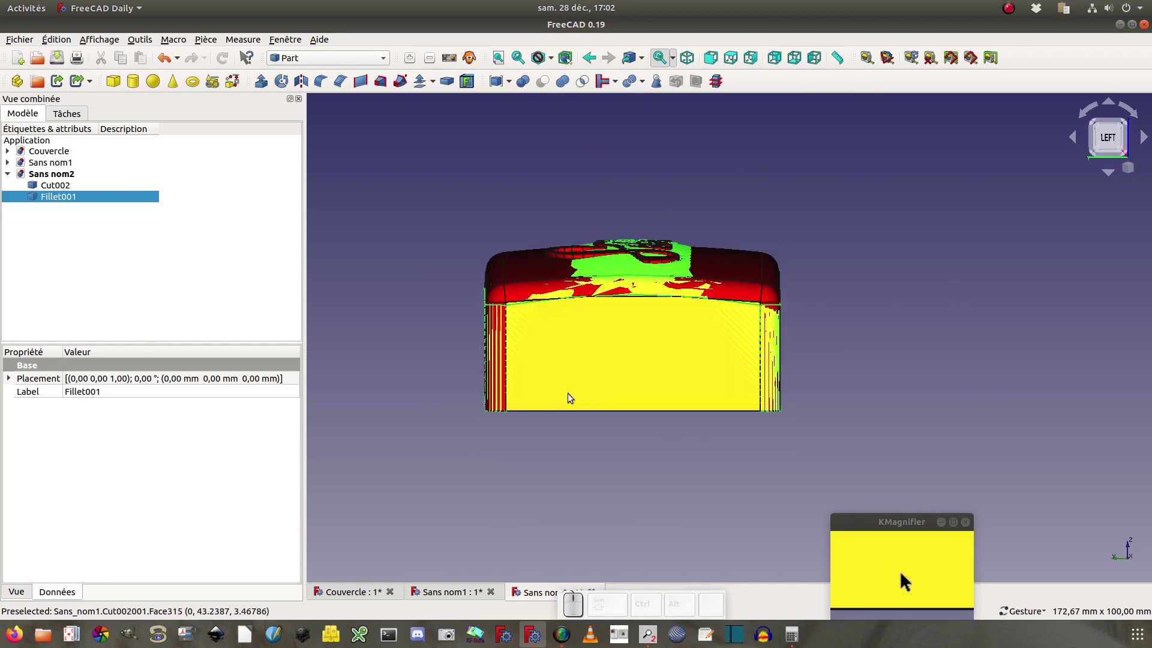
{"action": "left_click", "coordinate": [70, 187]}
{"action": "right_click", "coordinate": [71, 186]}
{"action": "left_click", "coordinate": [83, 191]}
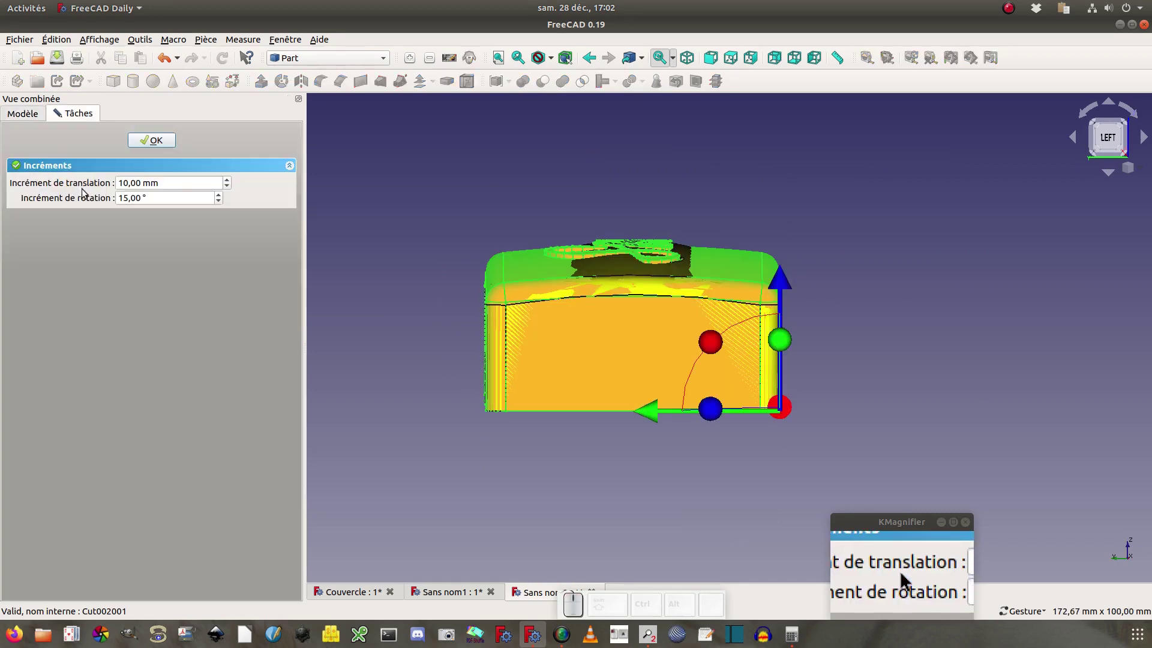
{"action": "left_click_drag", "start_coordinate": [647, 413], "coordinate": [993, 420]}
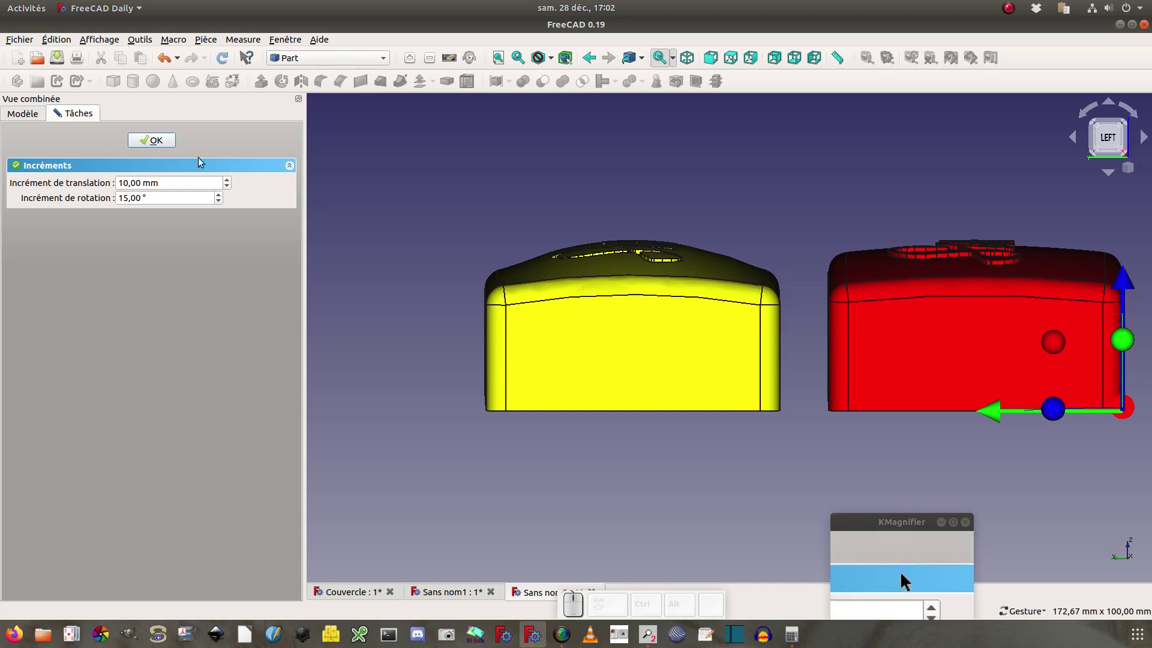
{"action": "left_click", "coordinate": [152, 140]}
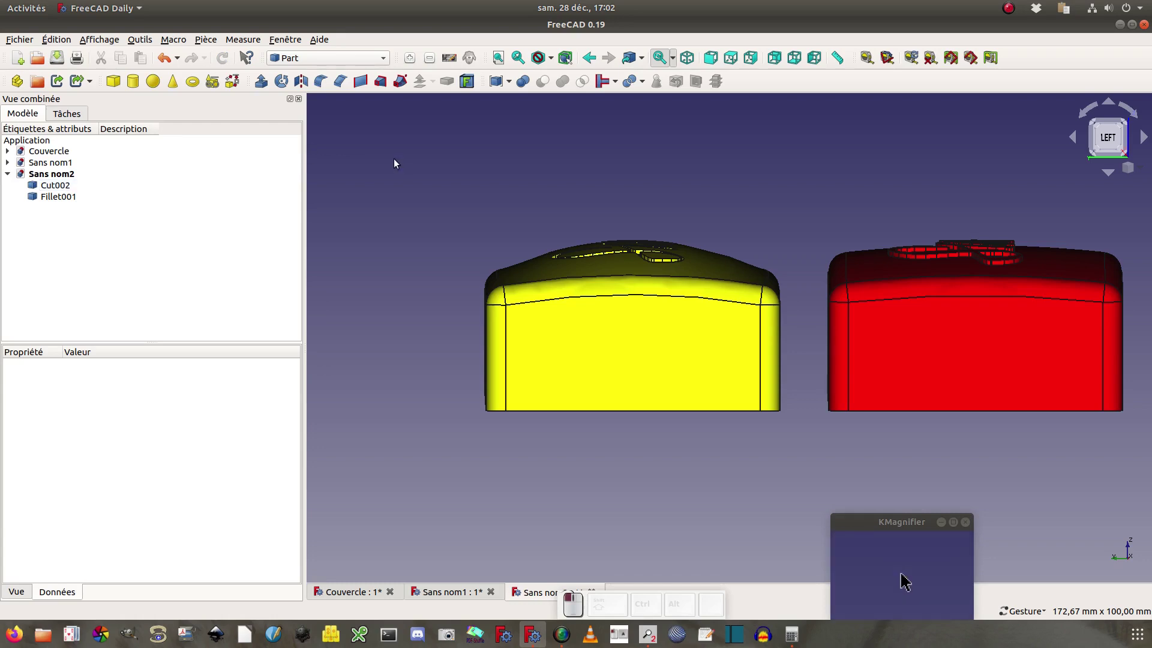
- Compare the curved tops and lettering of the yellow and red lids from the end and from above
{"action": "left_click_drag", "start_coordinate": [393, 158], "coordinate": [421, 159]}
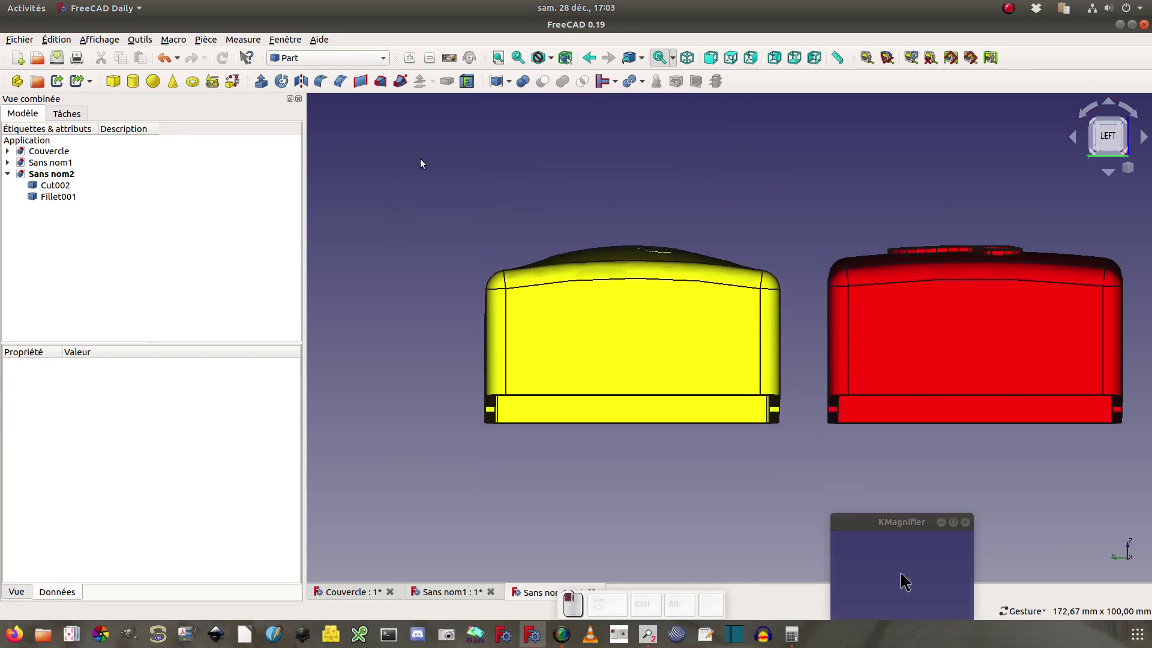
{"action": "left_click_drag", "start_coordinate": [589, 494], "coordinate": [807, 497]}
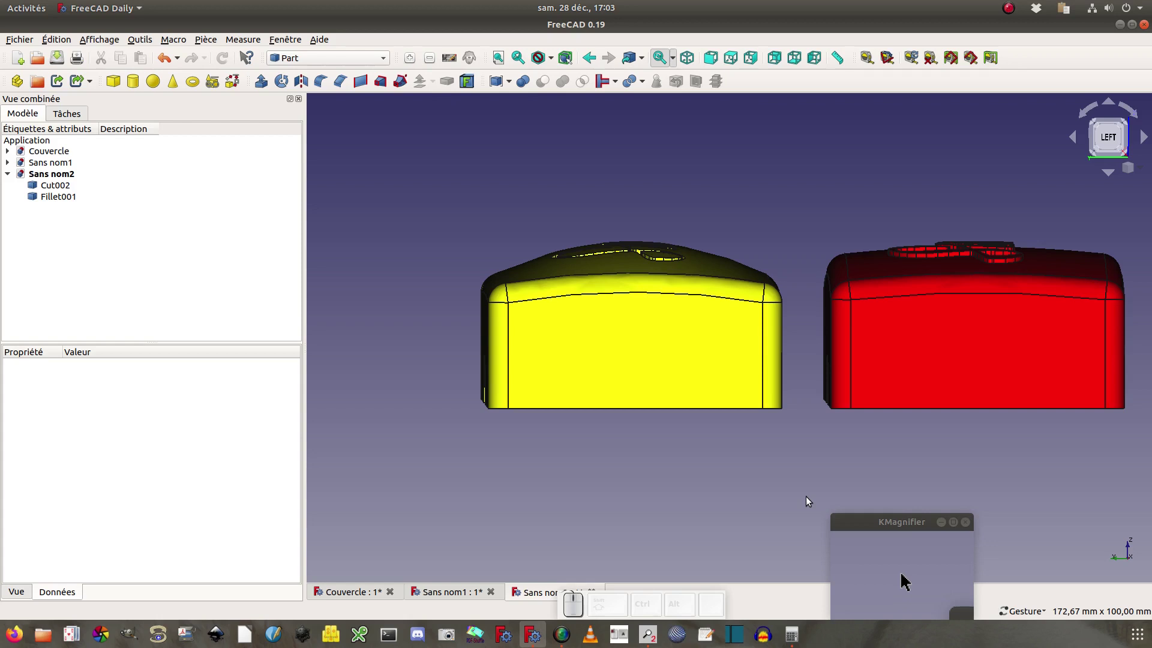
{"action": "left_click", "coordinate": [735, 62]}
{"action": "scroll", "coordinate": [403, 363], "scroll_direction": "down", "scroll_amount": 2}
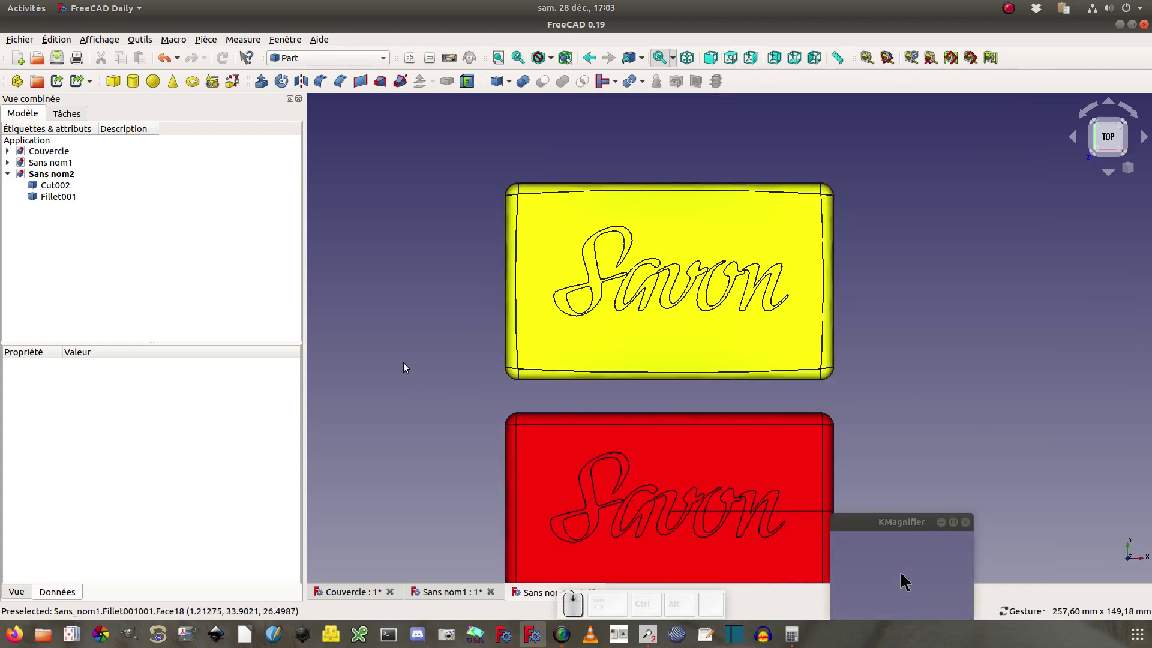
{"action": "scroll", "coordinate": [405, 365], "scroll_direction": "down", "scroll_amount": 2}
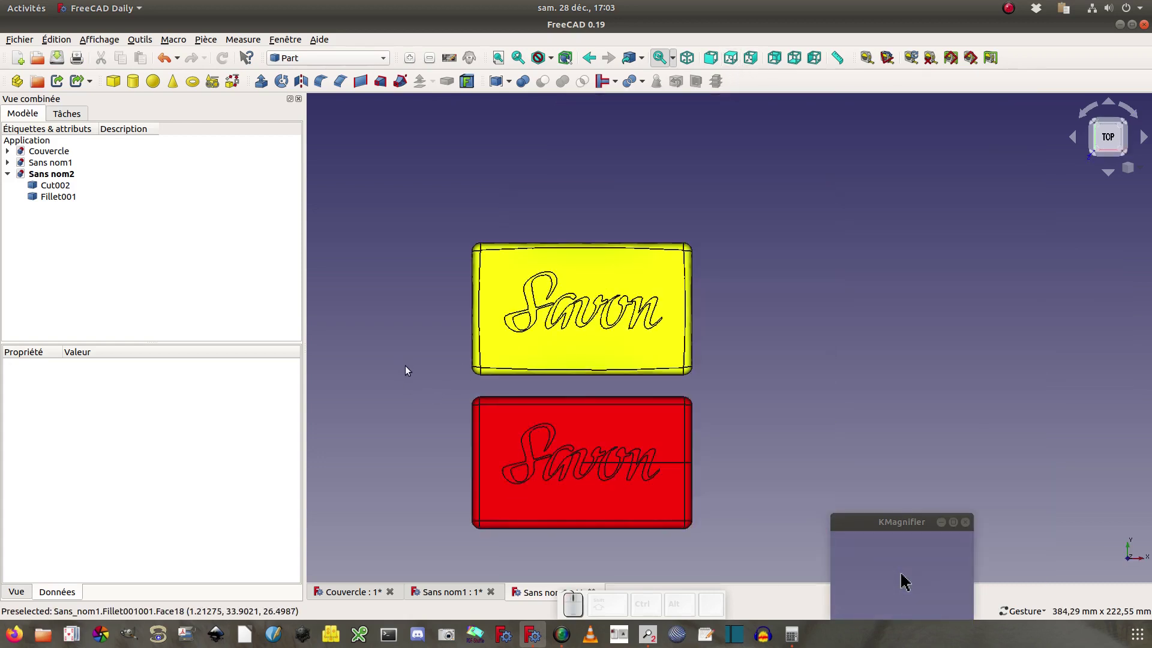